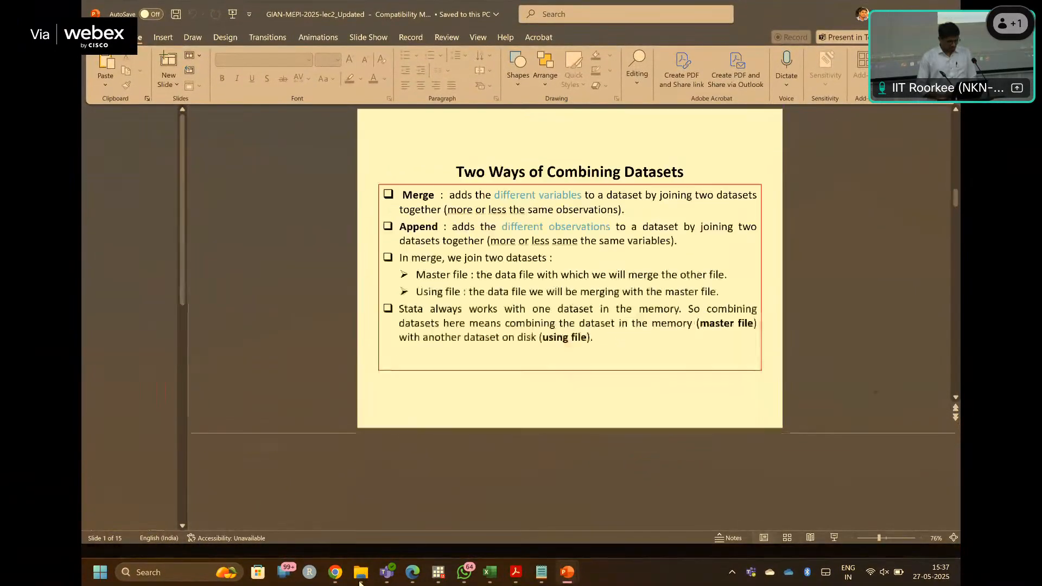
- Switch to File Explorer and open Downloads > PCM-sessions-GIAN-MEPI > NSS75- practical > extraction-merging-NSS75 > 75healthNSS
mouse_move(360, 581)
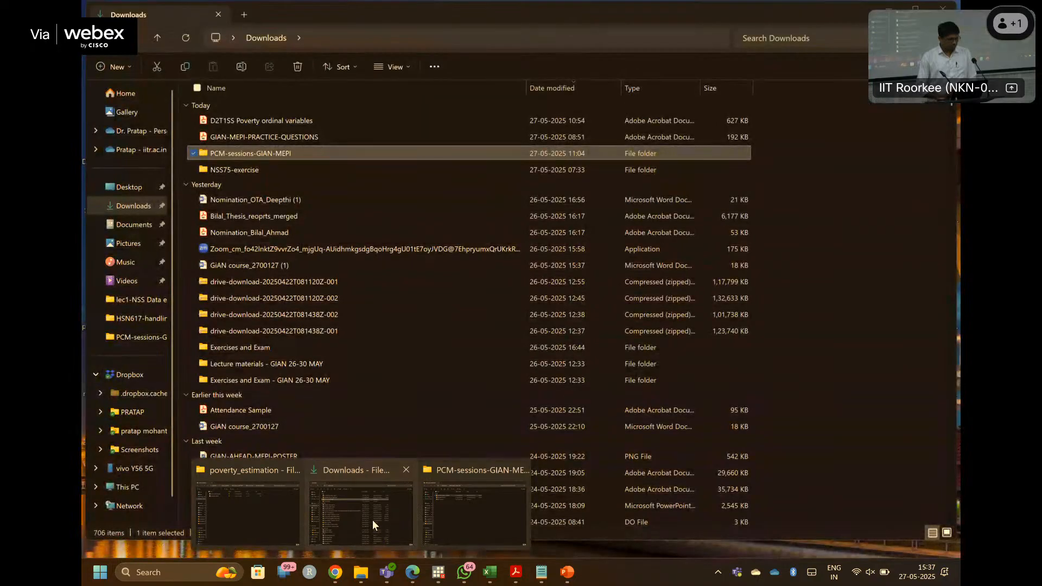
left_click(372, 519)
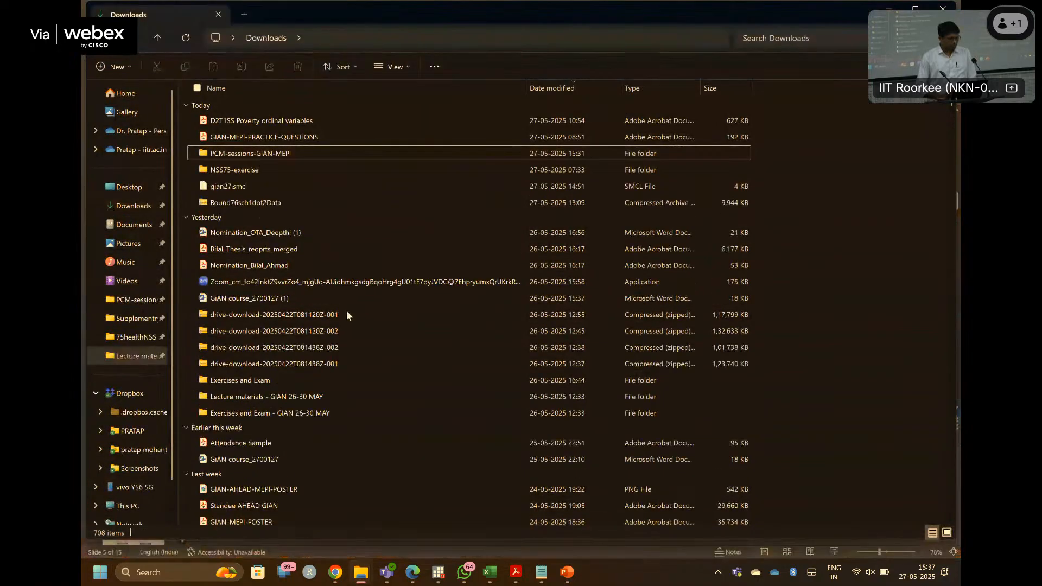
double_click(287, 150)
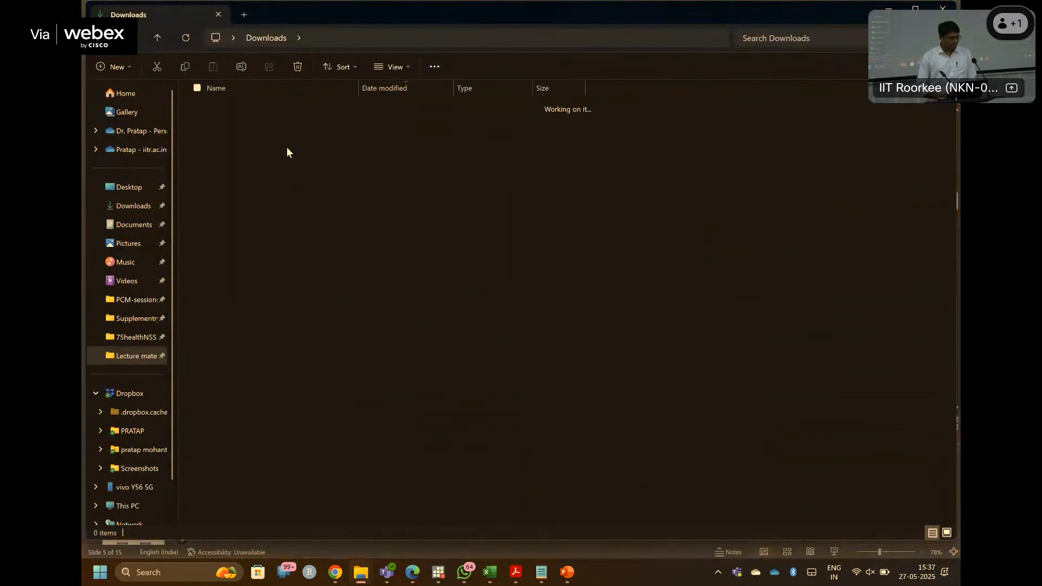
double_click(252, 153)
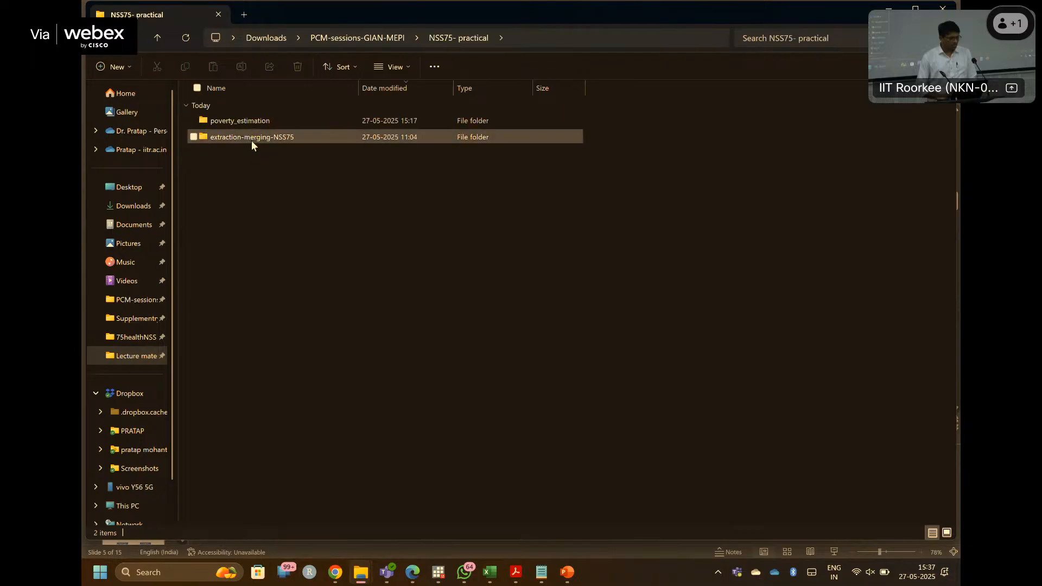
double_click(251, 141)
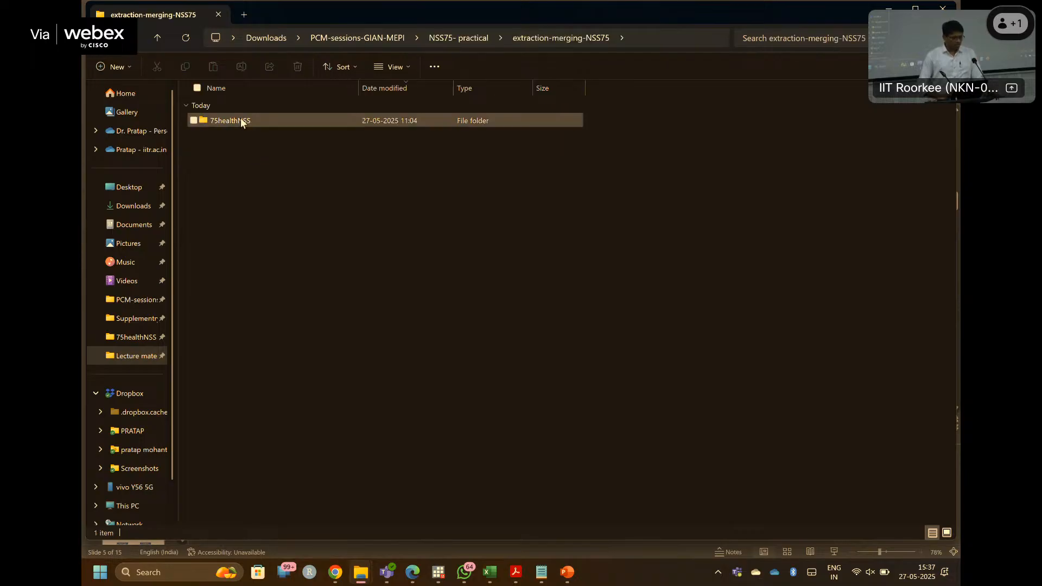
double_click(240, 120)
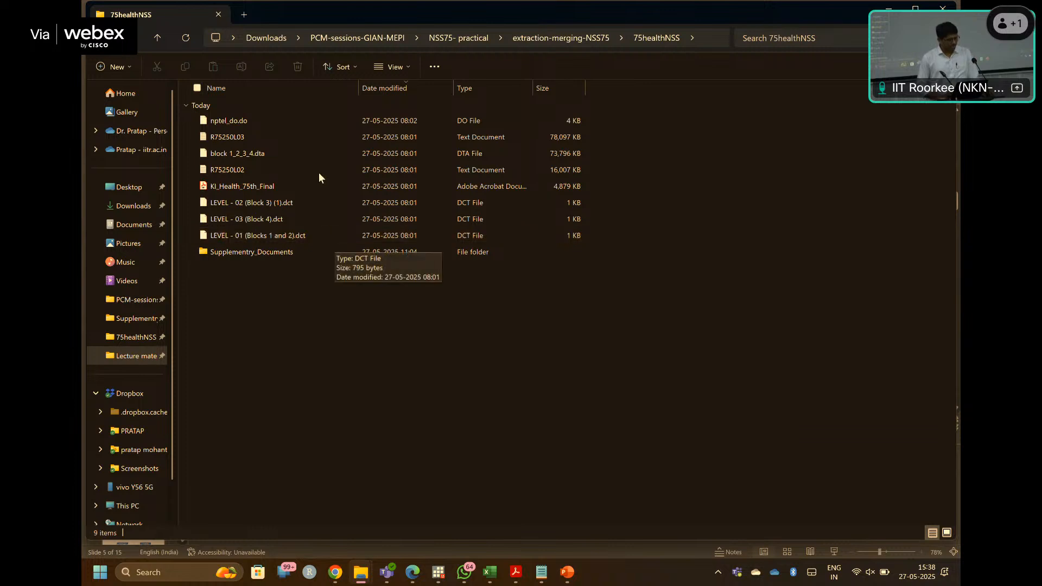
- Check the data and dictionary files in the 75healthNSS folder, including block 1_2_3_4.dta, and return to Downloads
left_click(270, 153)
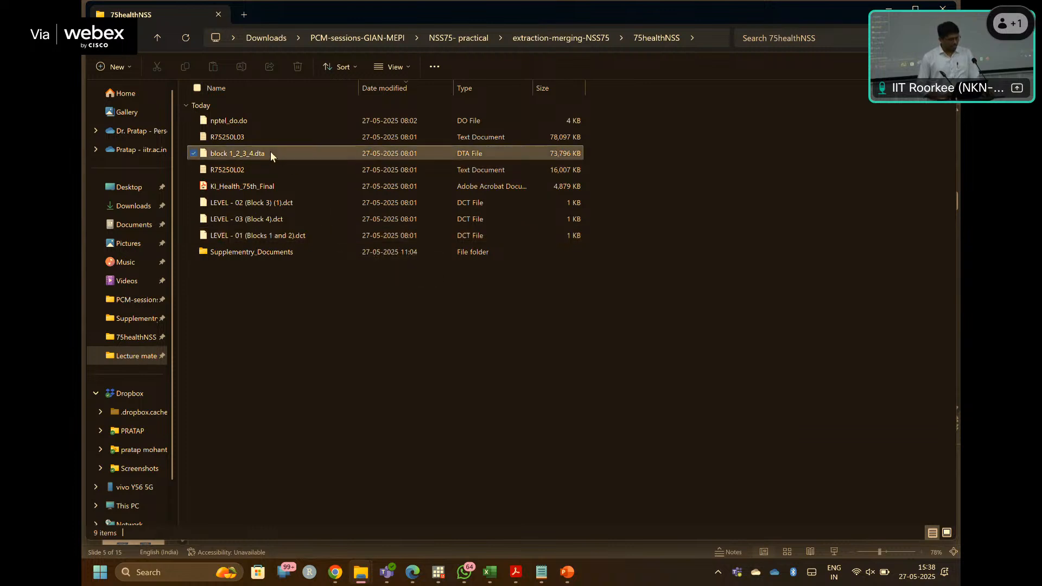
left_click(260, 203)
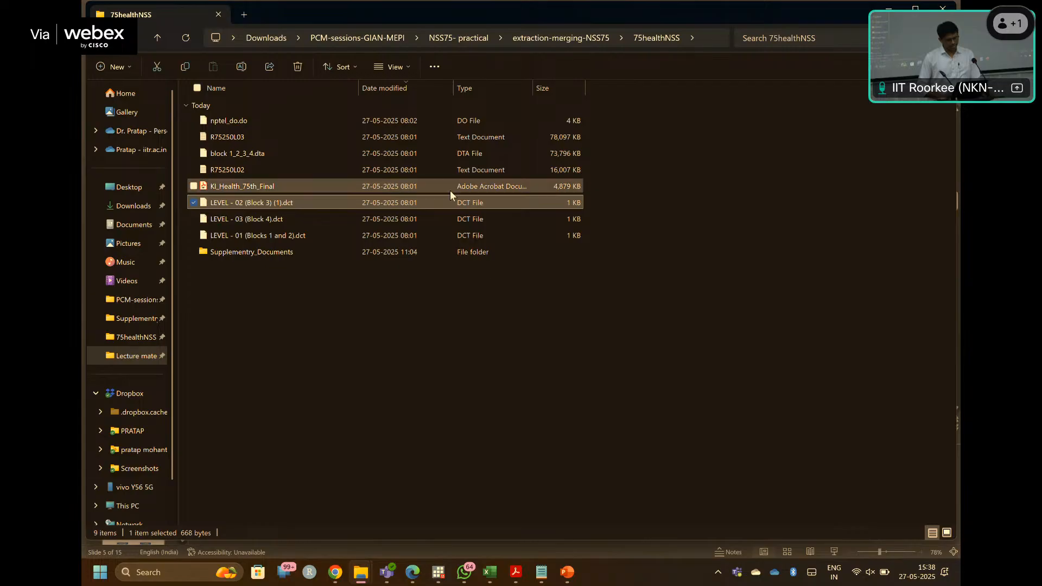
left_click(476, 156)
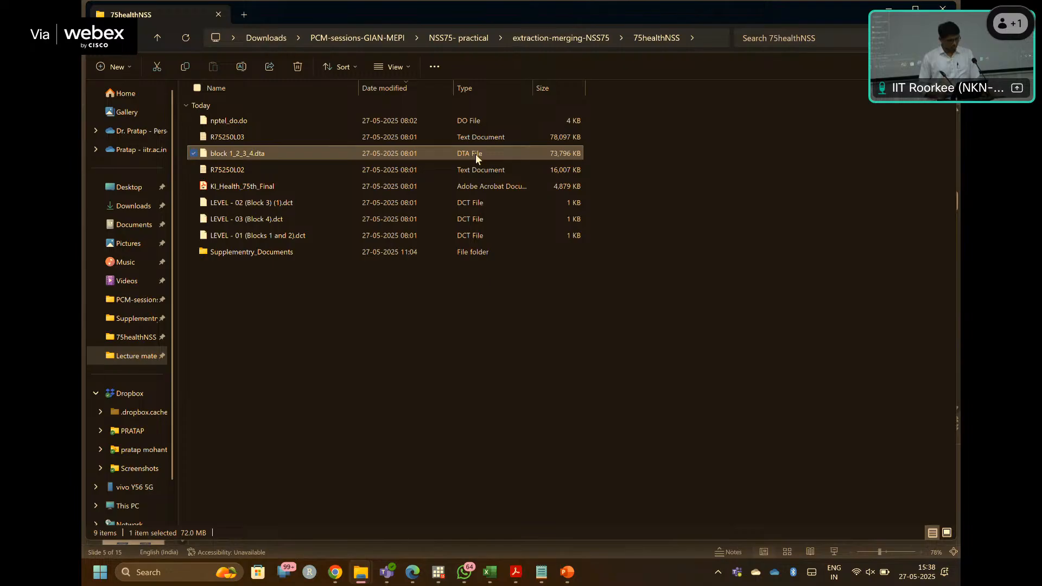
key("alt+Up")
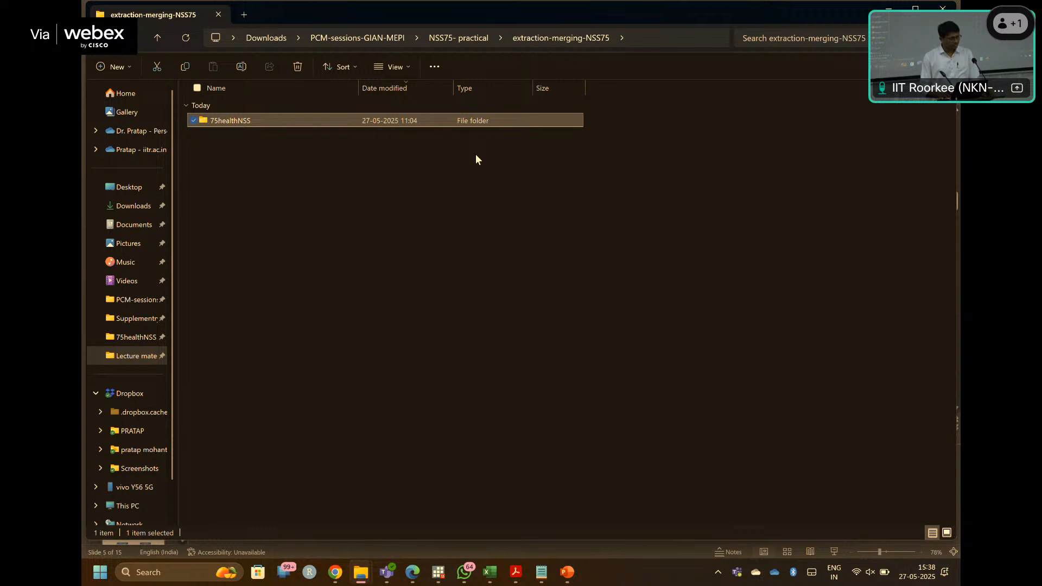
key("alt+Up")
key("alt+Up")
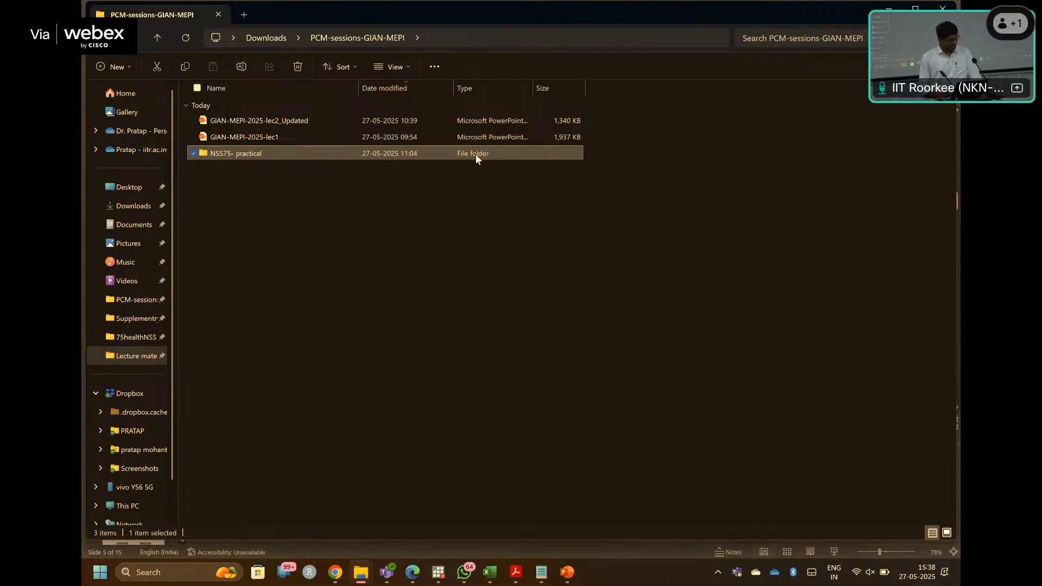
key("alt+Up")
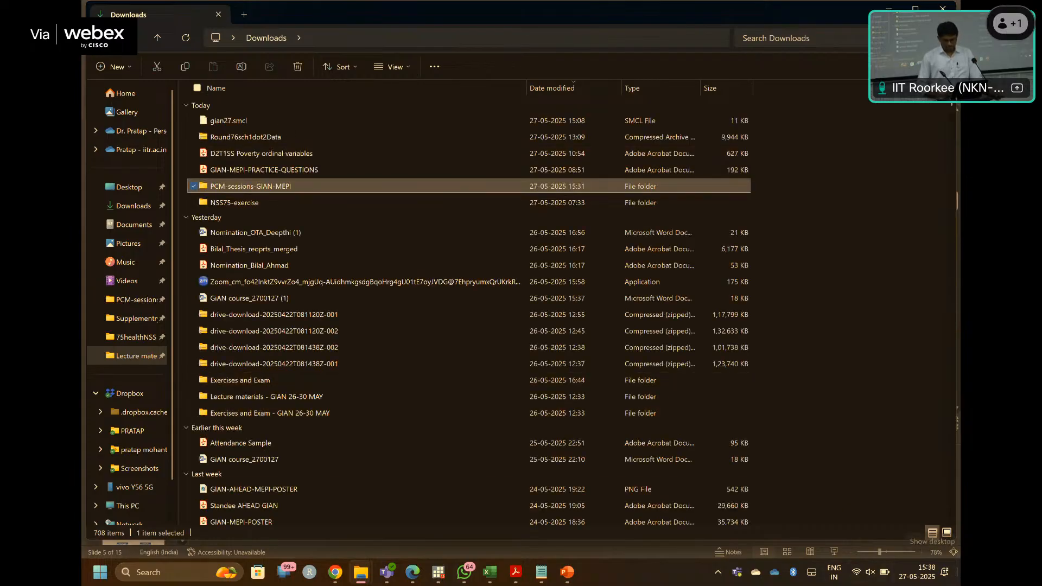
- From the desktop, open training-conferences-organised-visiting and go to guest speak-expert-talk-invited lectures-chairs > 2024 > BITS Pilani
key("super+d")
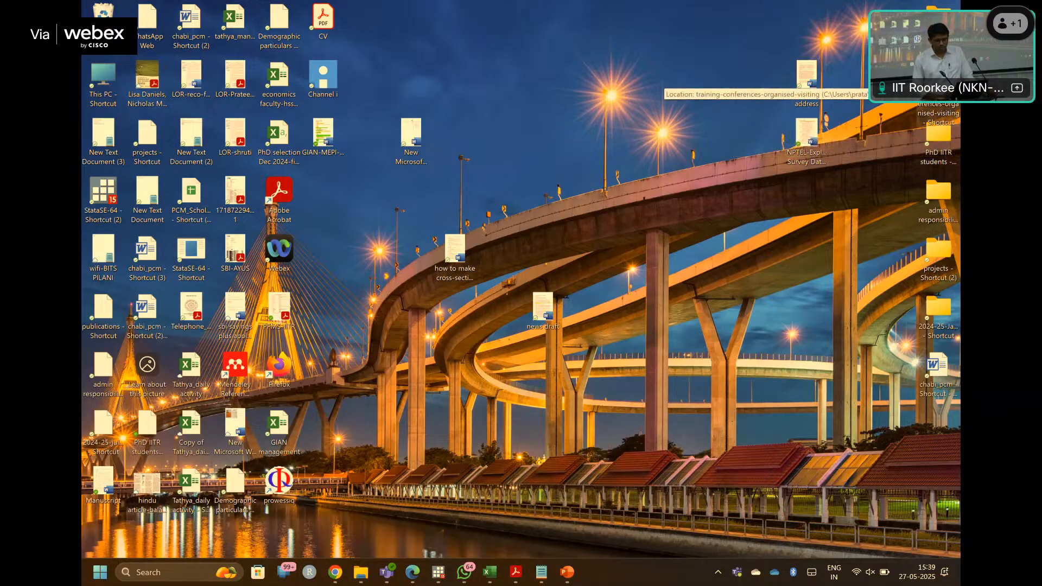
double_click(938, 76)
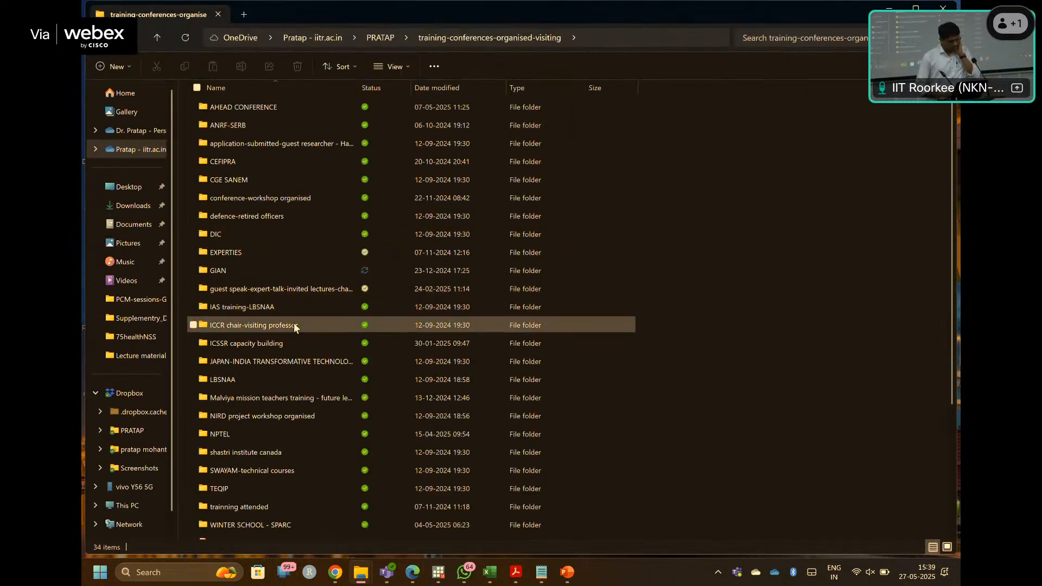
left_click(283, 288)
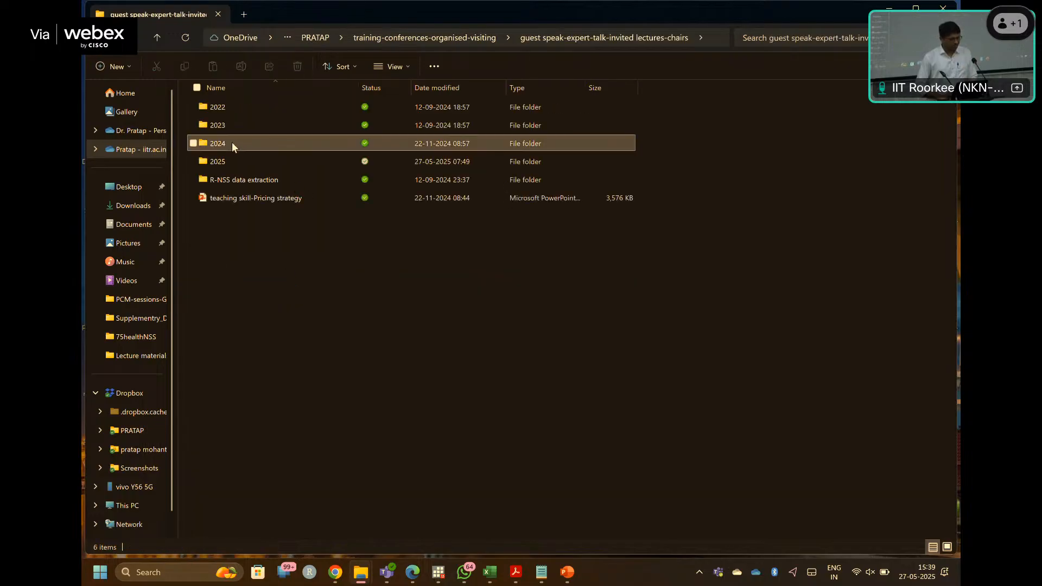
double_click(233, 143)
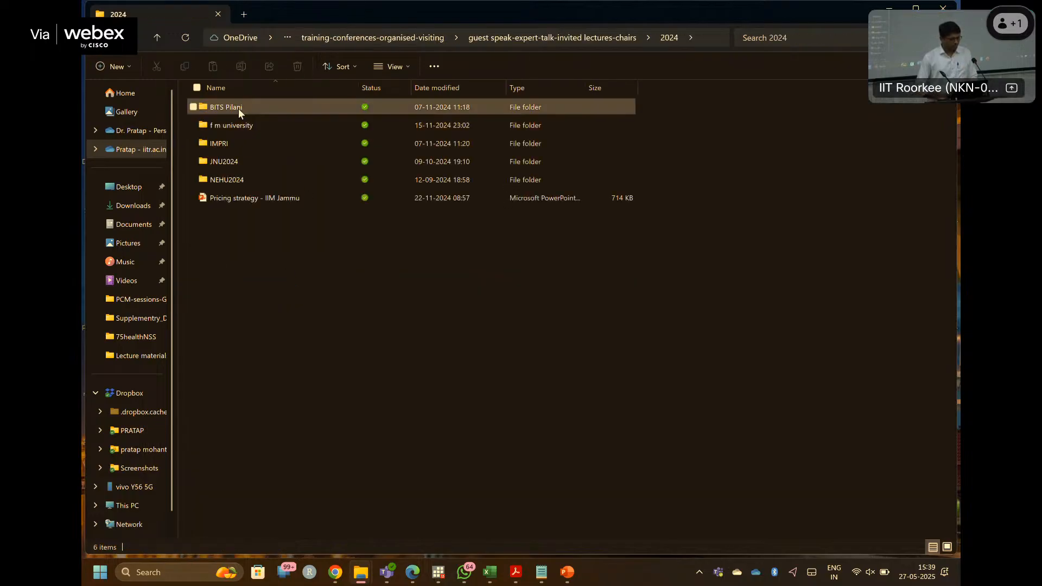
double_click(239, 108)
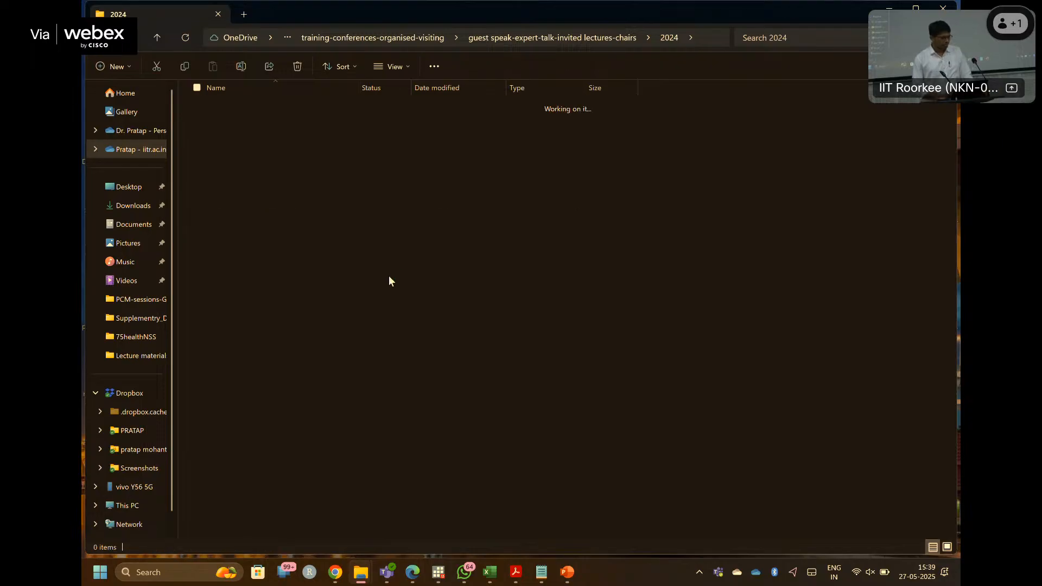
- Open nptel_practical > NSS 75th Health > extraction and locate the Level - 02 (Block 3) and Level - 03 ( Block 4) Stata files
left_click(275, 125)
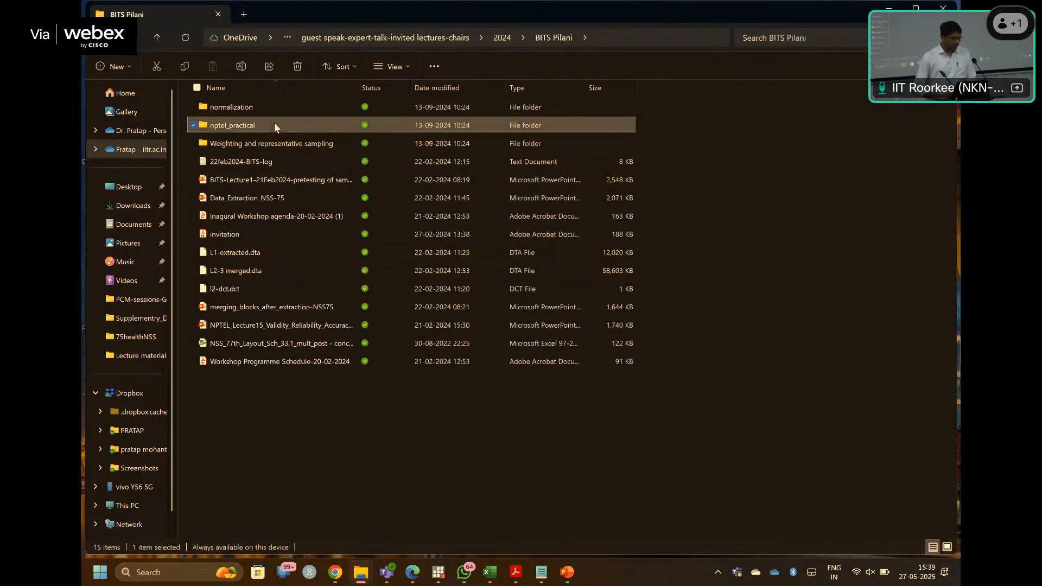
double_click(275, 125)
double_click(275, 126)
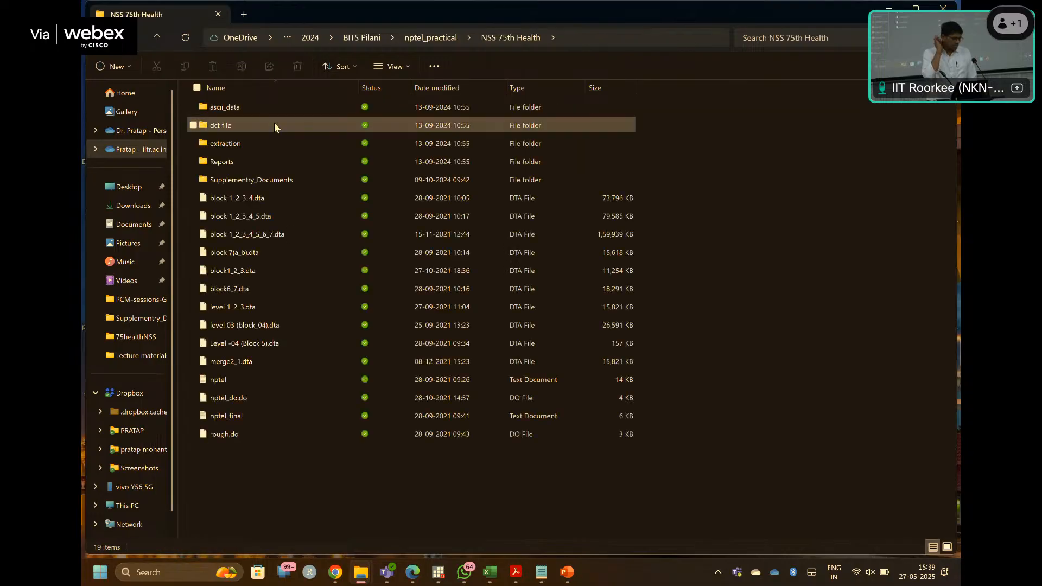
left_click(244, 144)
double_click(243, 142)
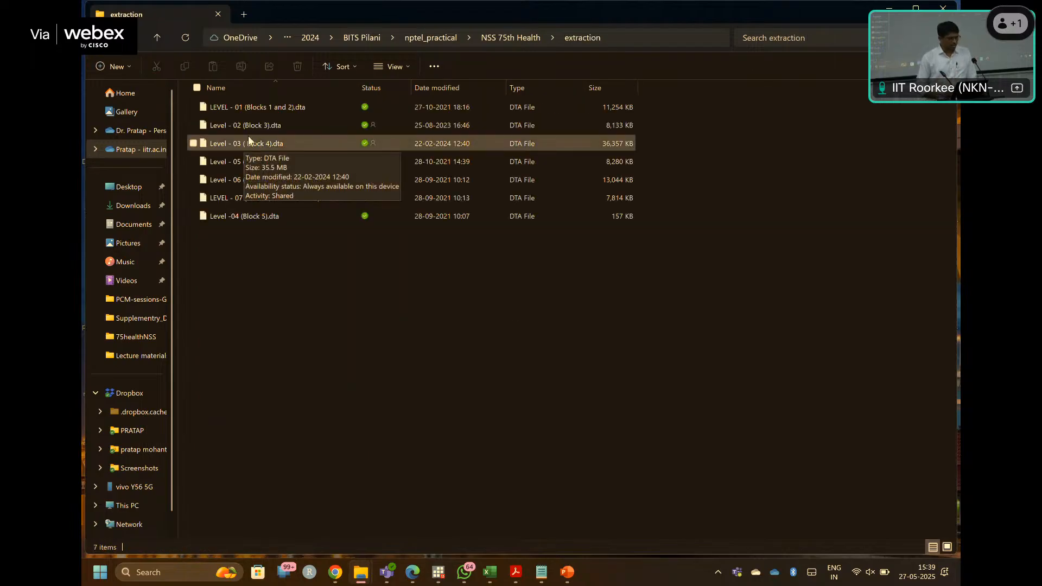
left_click(254, 126)
left_click(258, 143)
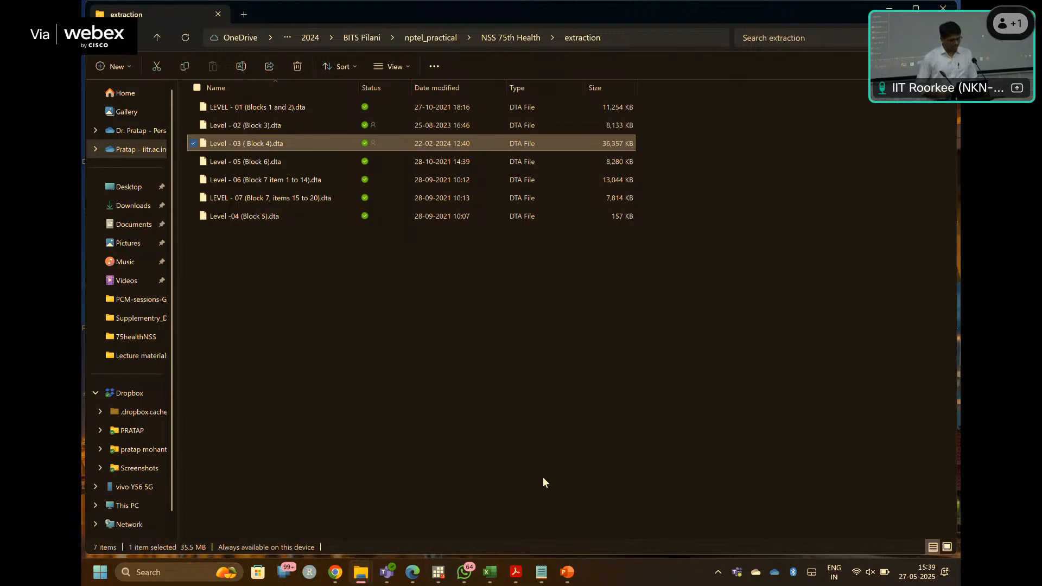
- Switch to Stata, maximize its main window and reduce the height of the command area to enlarge the results
left_click(439, 577)
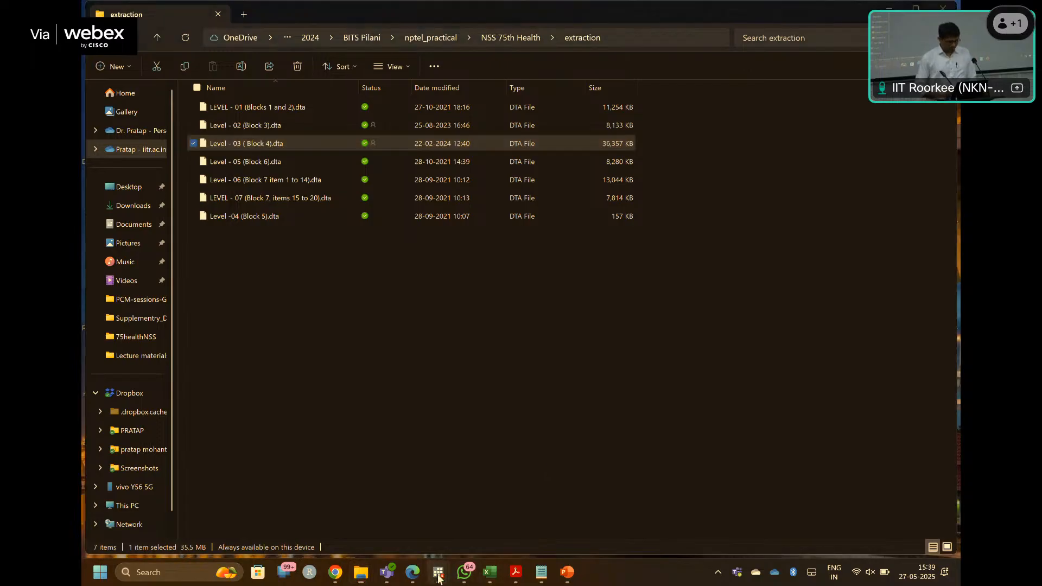
mouse_move(270, 508)
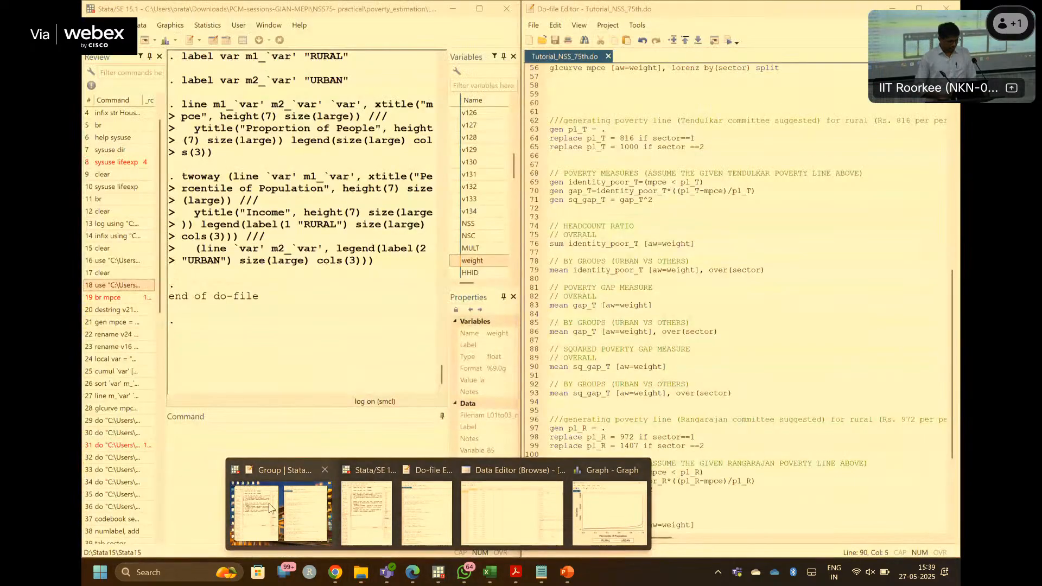
left_click(267, 506)
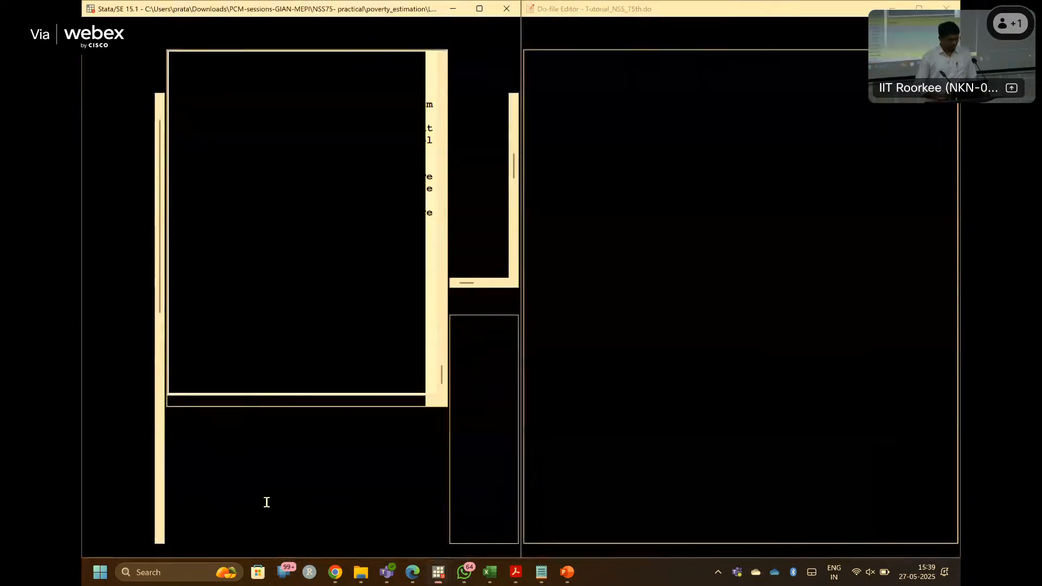
left_click(479, 9)
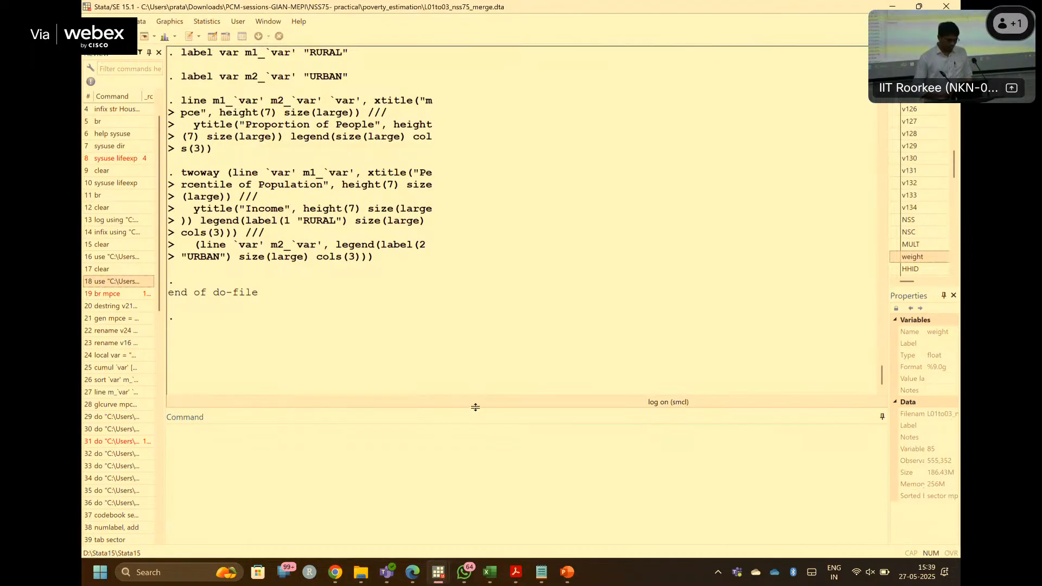
left_click_drag(476, 409, 446, 467)
- Clear the dataset from memory with the clear command and widen the variable list and properties area
left_click(393, 507)
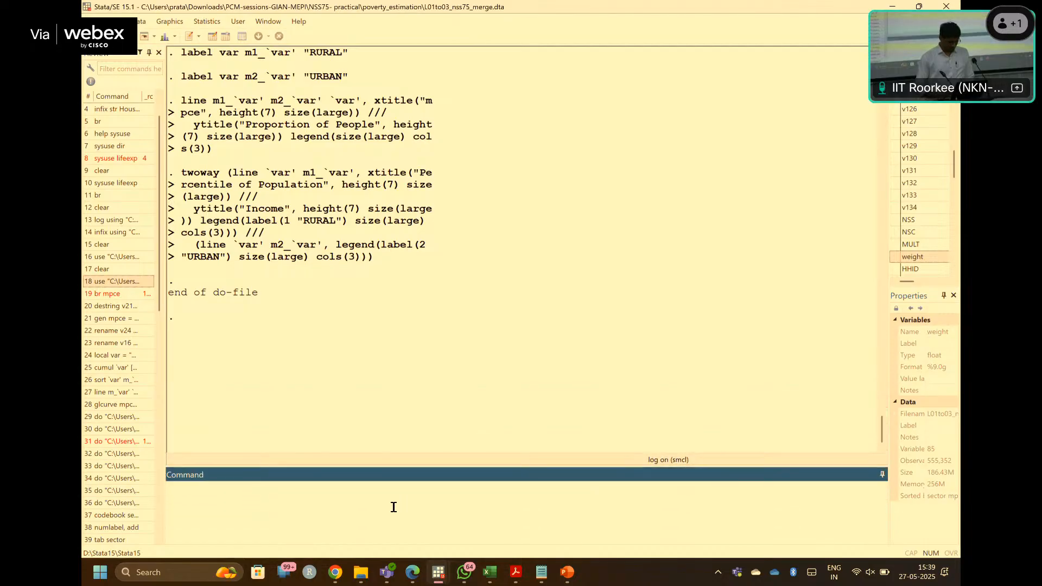
type("clear")
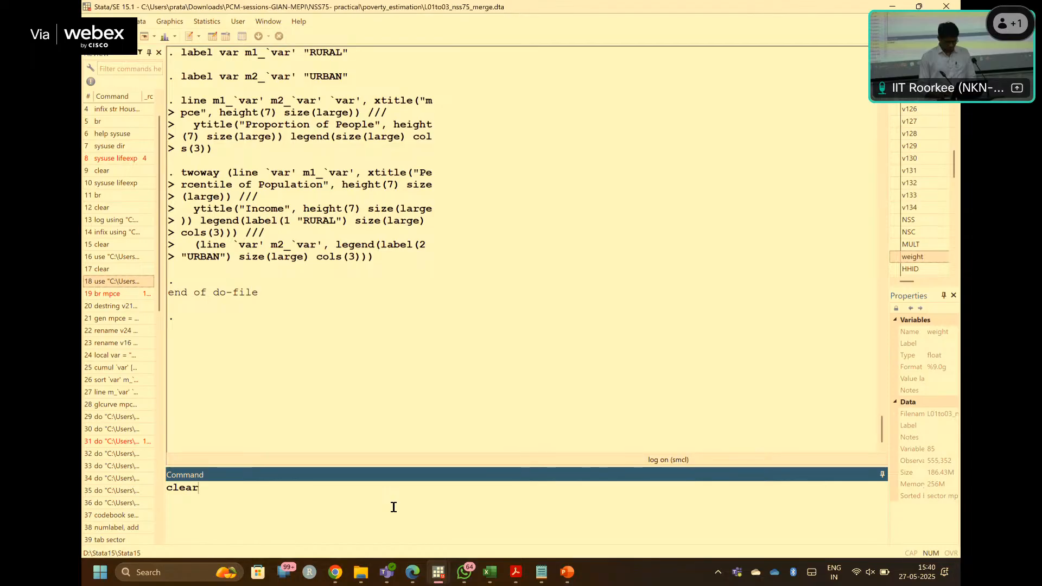
key("Return")
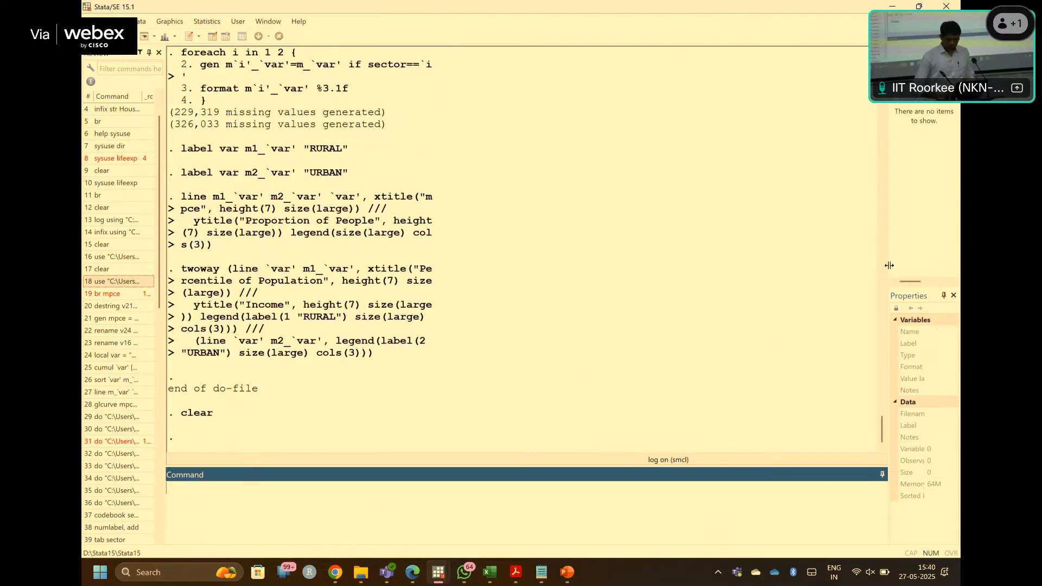
left_click_drag(889, 265, 819, 267)
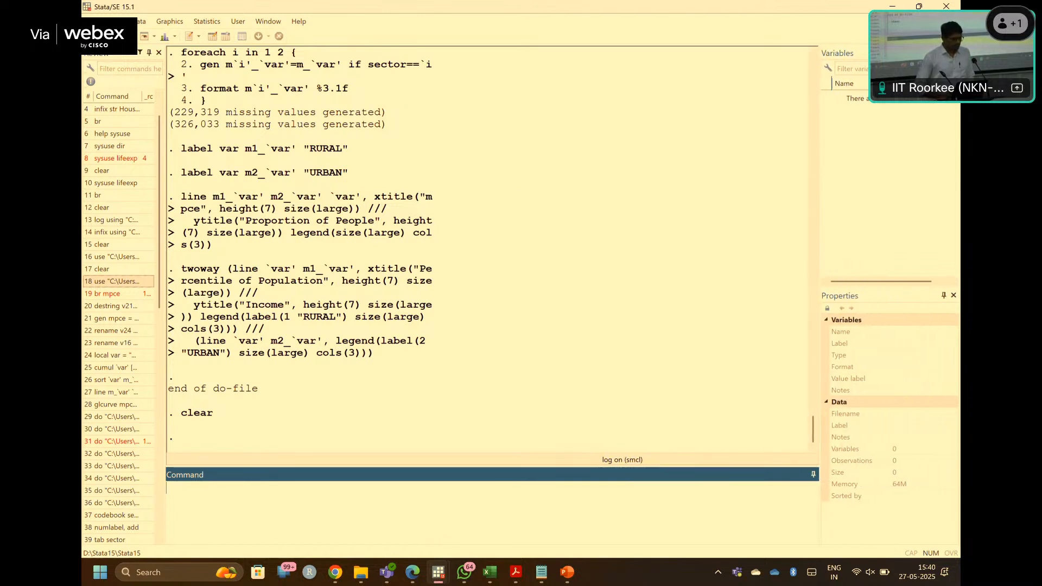
- Start opening a Stata file and browse to the instructor's personal folder in the iitr.ac.in OneDrive
left_click(89, 37)
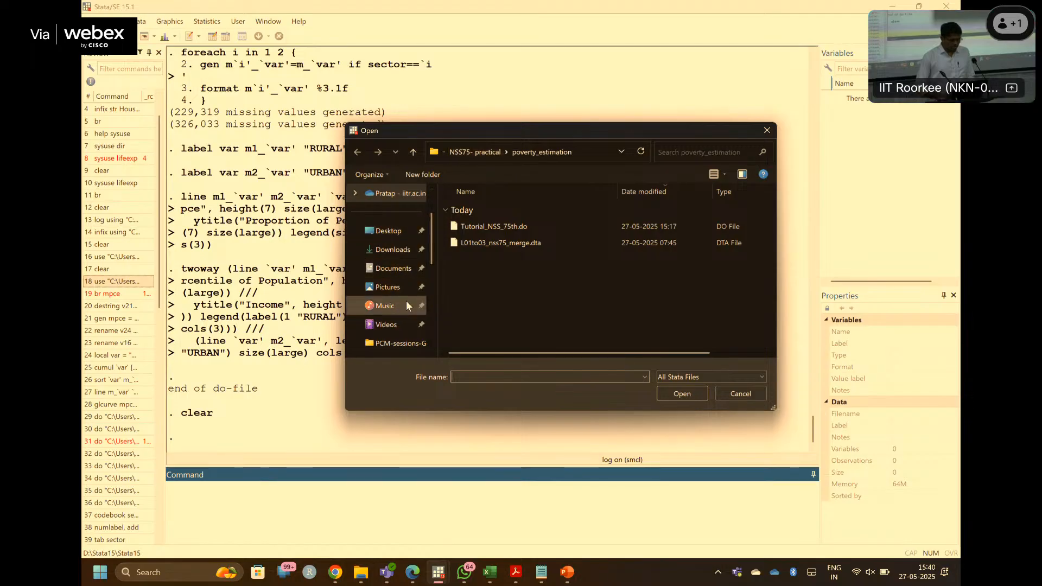
scroll(407, 305, "down", 2)
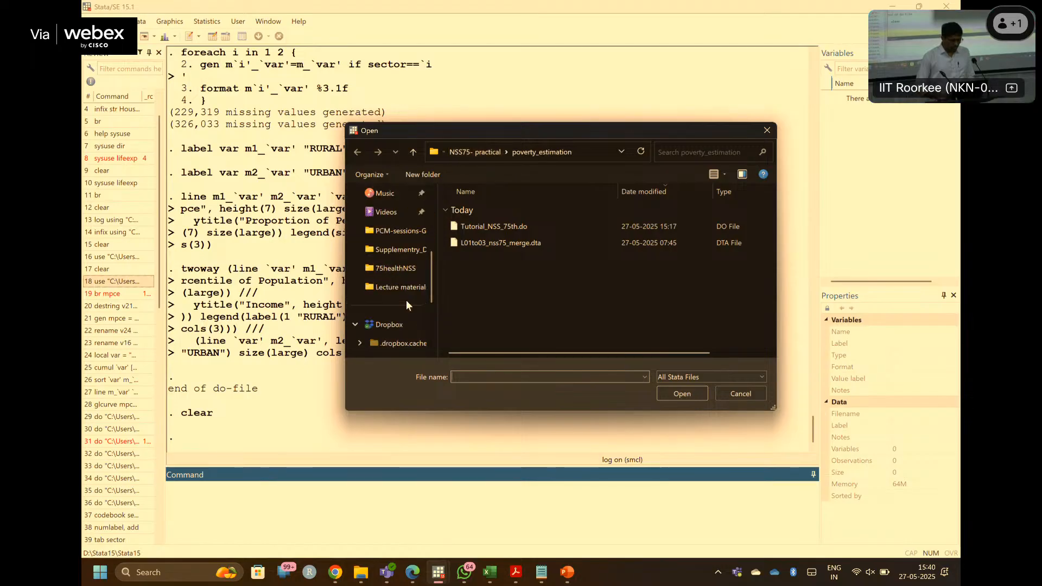
scroll(406, 305, "up", 2)
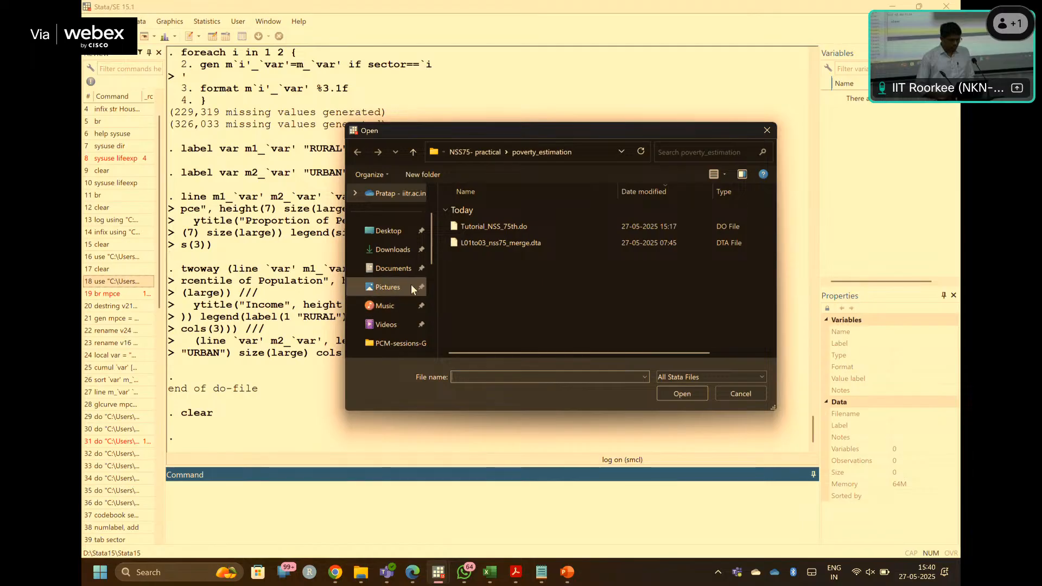
scroll(409, 279, "down", 1)
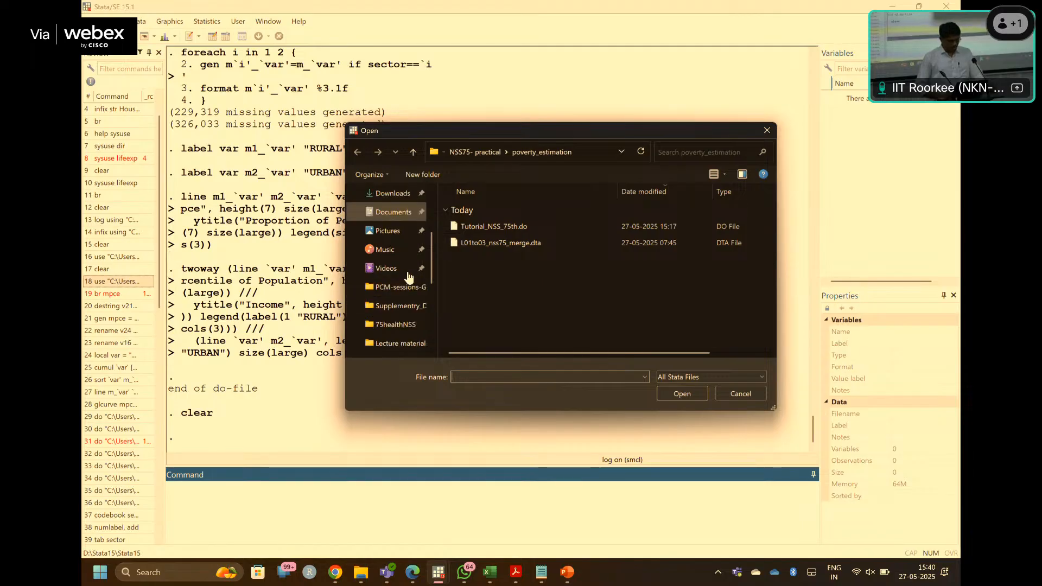
scroll(409, 277, "down", 1)
scroll(409, 277, "down", 1)
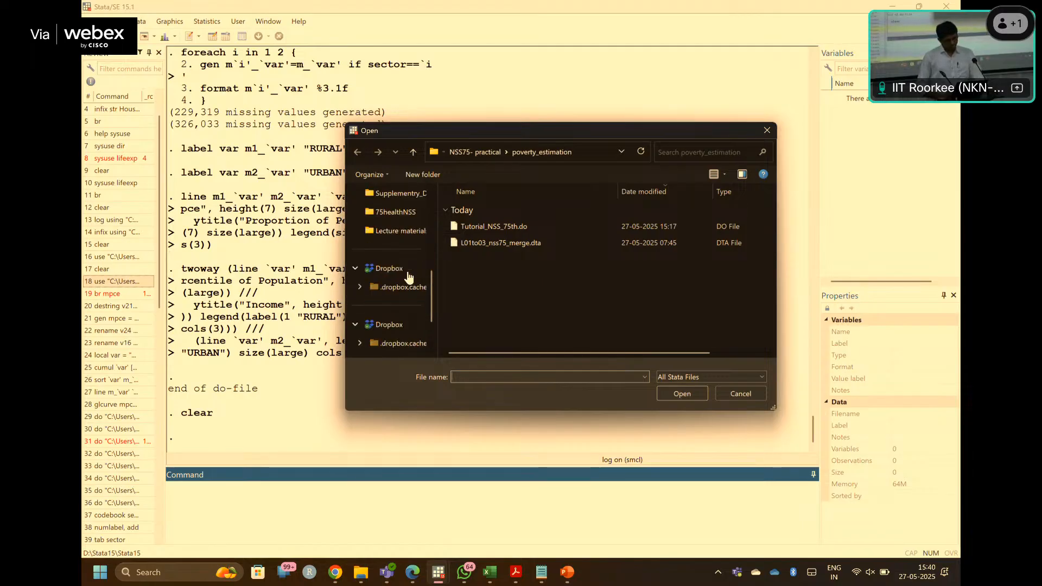
scroll(409, 277, "up", 5)
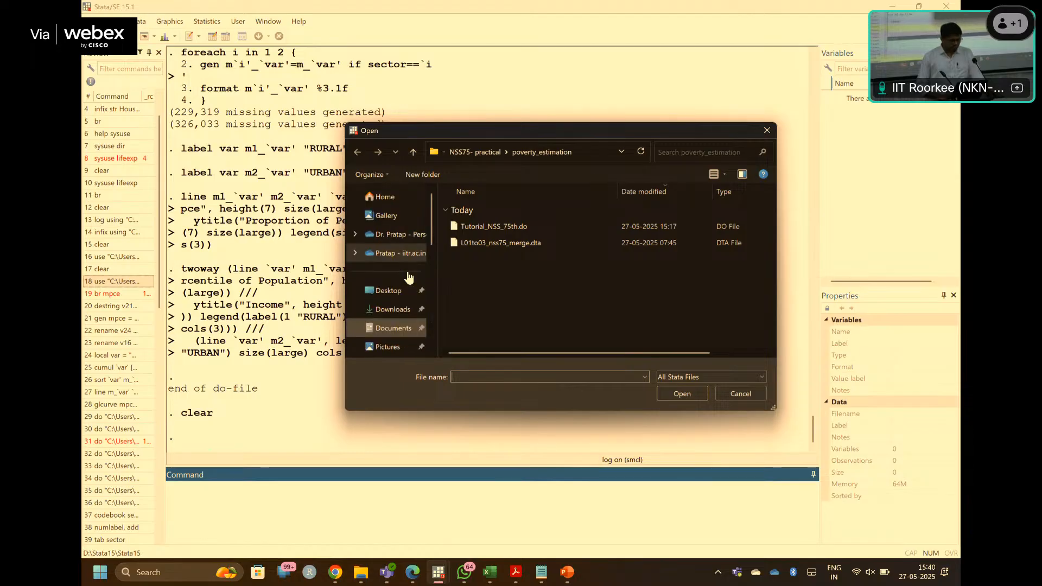
left_click(402, 255)
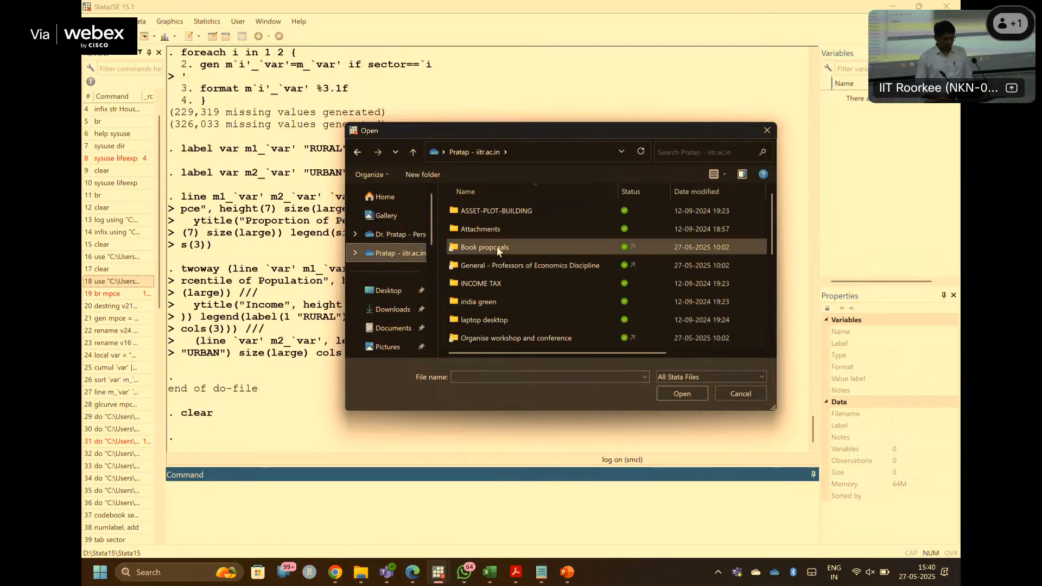
scroll(536, 256, "down", 2)
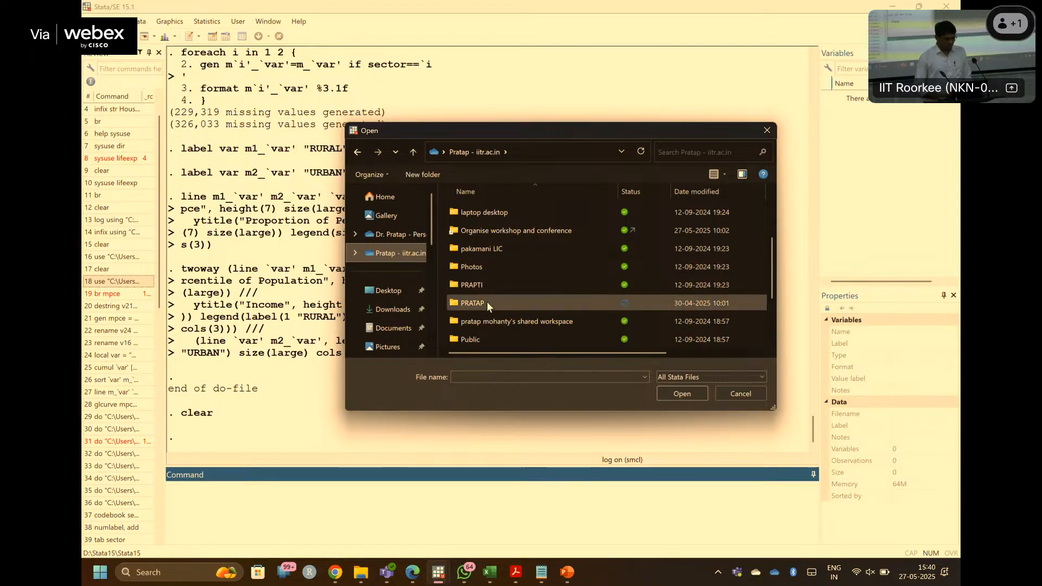
double_click(487, 303)
- Go to training-conferences-organised-visiting > guest speak-expert-talk-invited lectures-chairs > 2024 > BITS Pilani
scroll(573, 308, "down", 4)
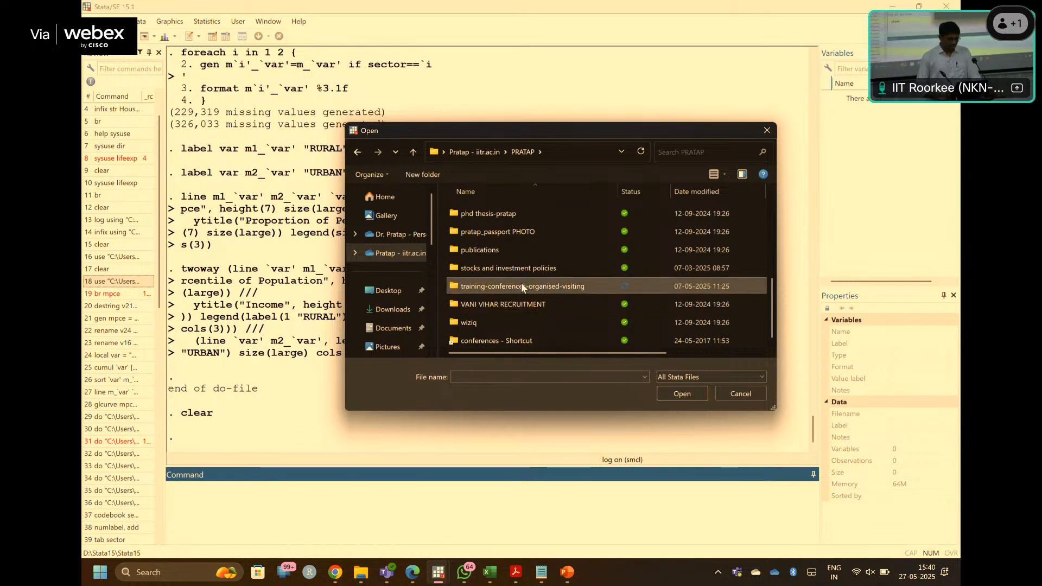
scroll(521, 282, "up", 1)
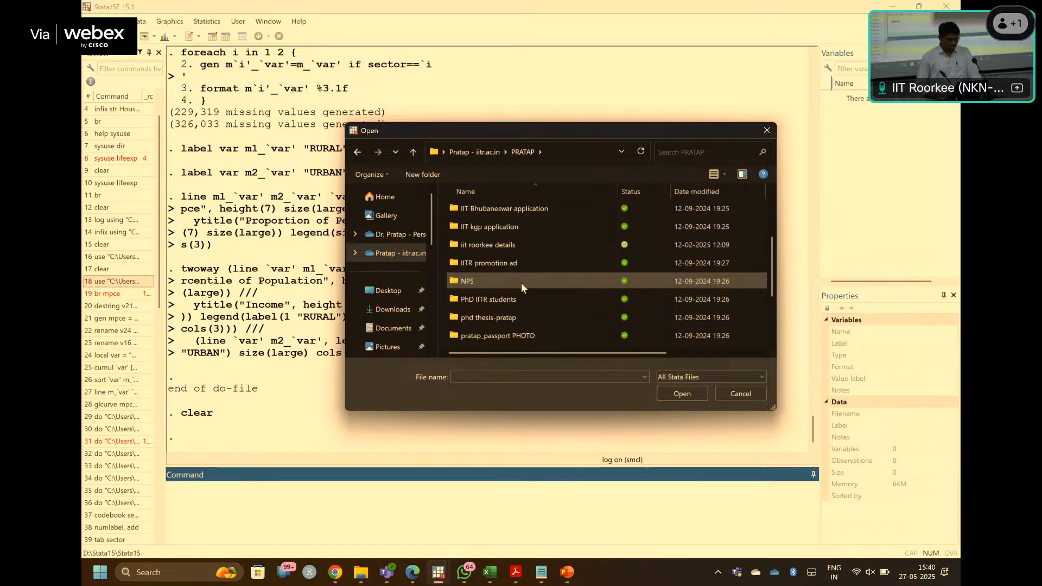
scroll(522, 286, "down", 2)
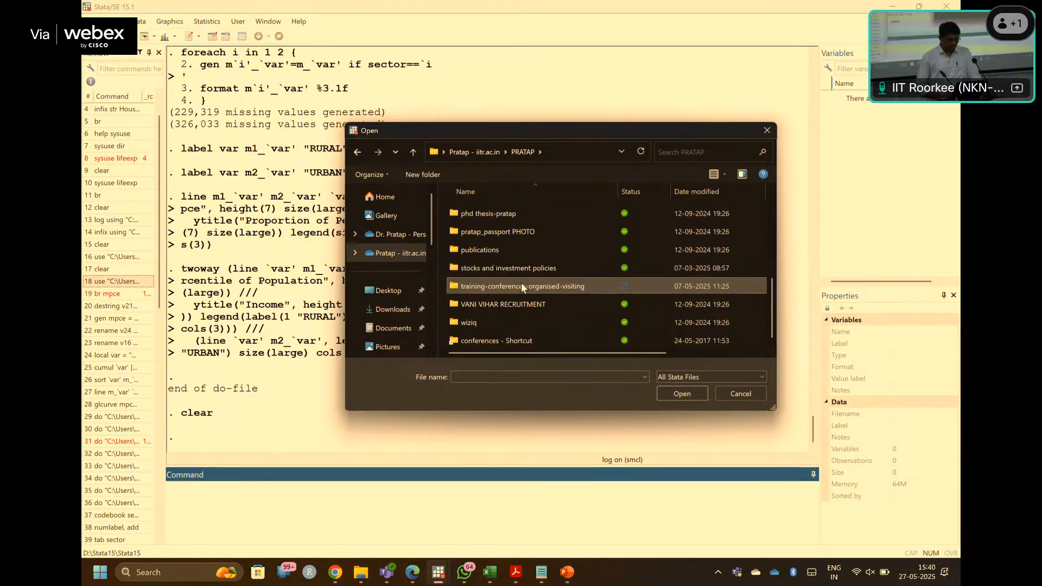
double_click(515, 284)
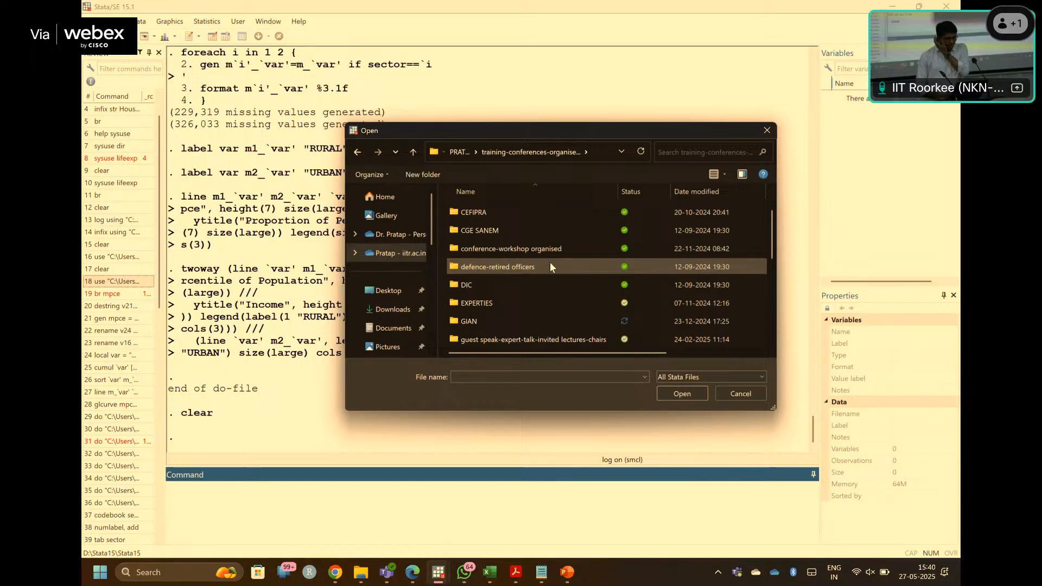
double_click(537, 339)
double_click(485, 247)
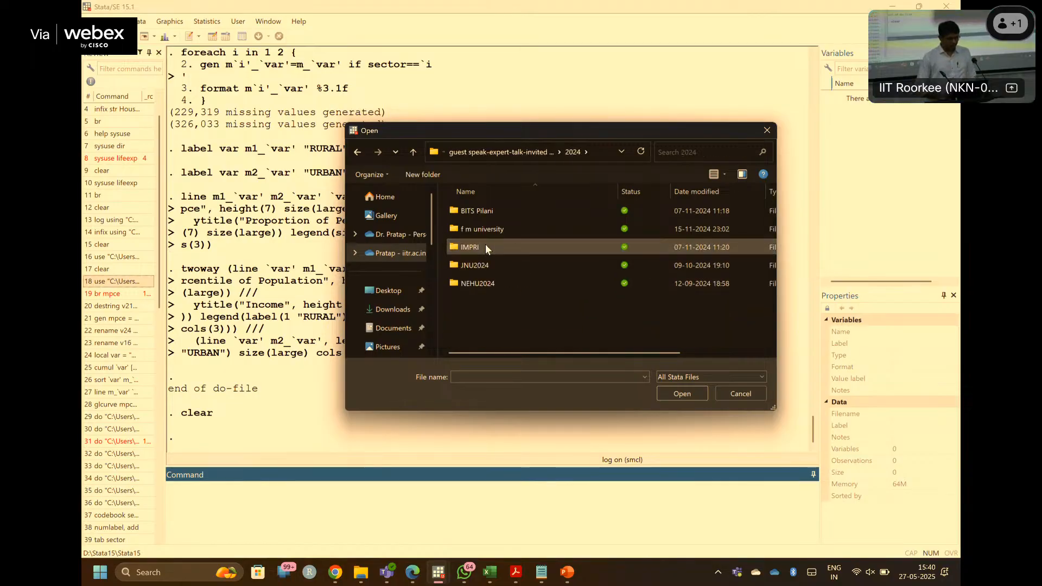
double_click(479, 211)
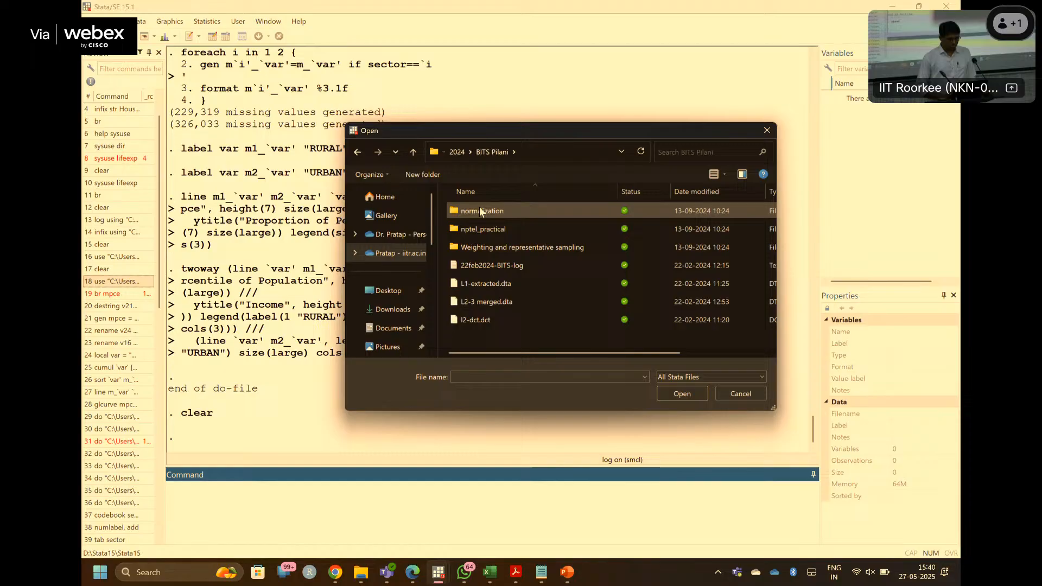
- Go to nptel_practical > NSS 75th Health > extraction and load Level - 02 (Block 3).dta
double_click(499, 228)
double_click(499, 228)
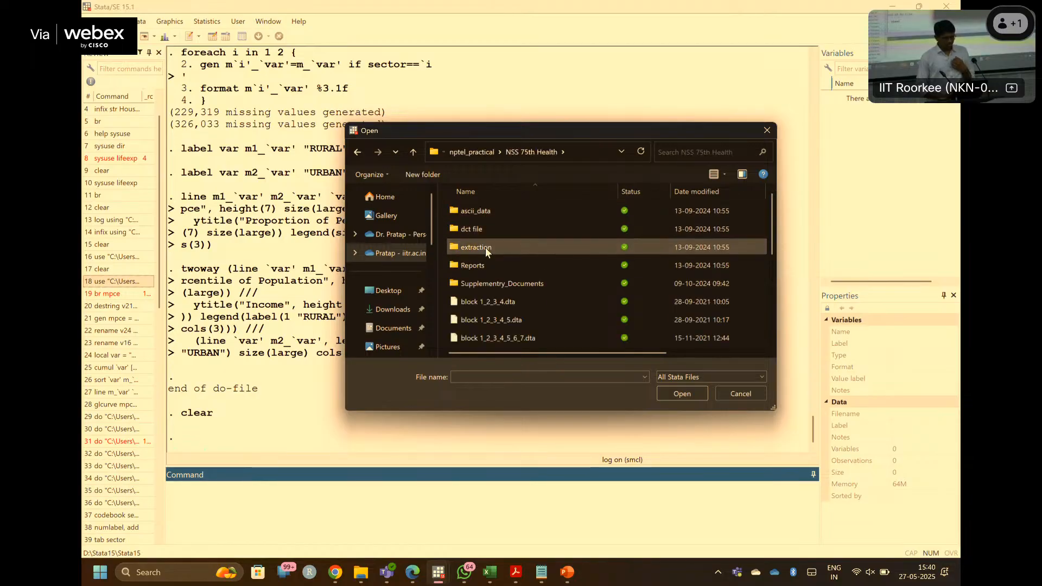
double_click(486, 249)
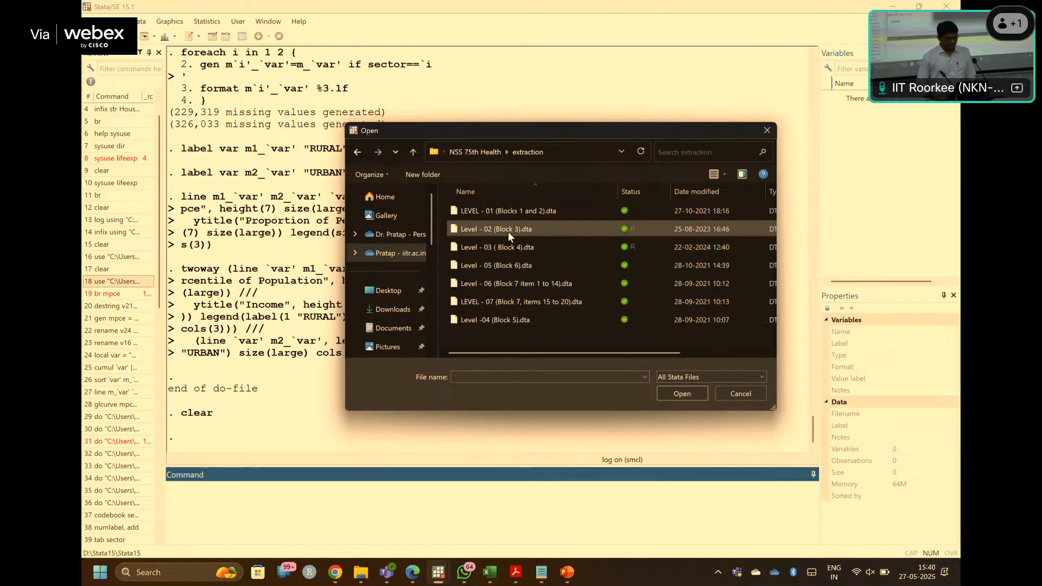
double_click(490, 230)
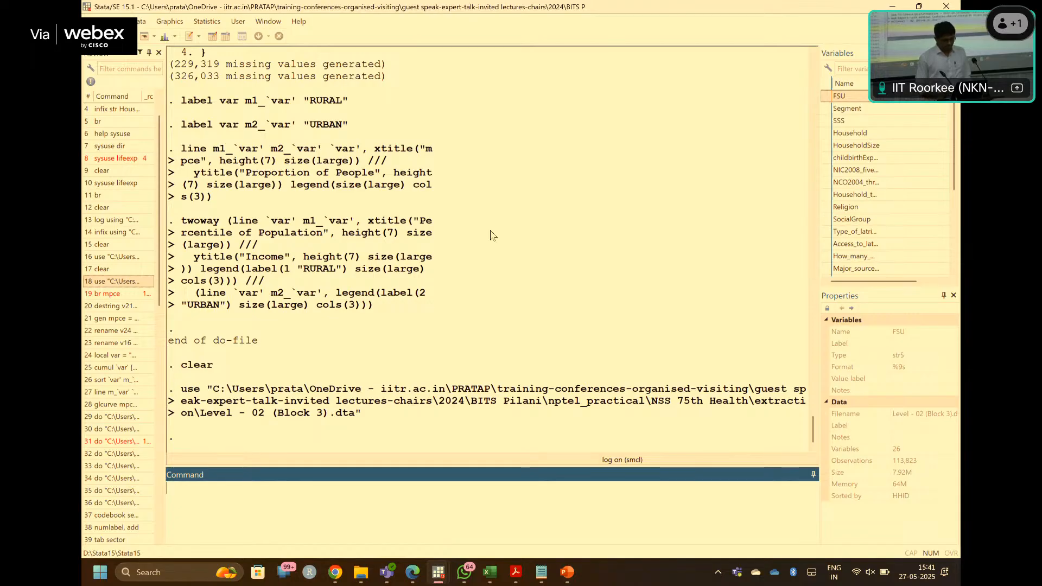
- Switch to the datalay75_250 workbook in Excel and bring up the LEVEL - 03 (Block 4) layout table
left_click(513, 576)
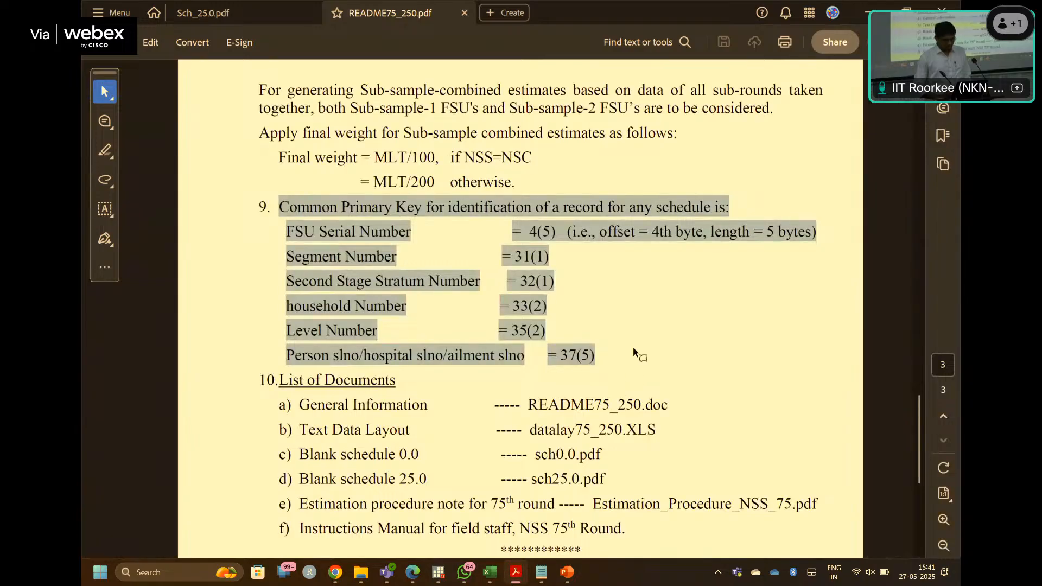
left_click(489, 572)
scroll(349, 302, "down", 7)
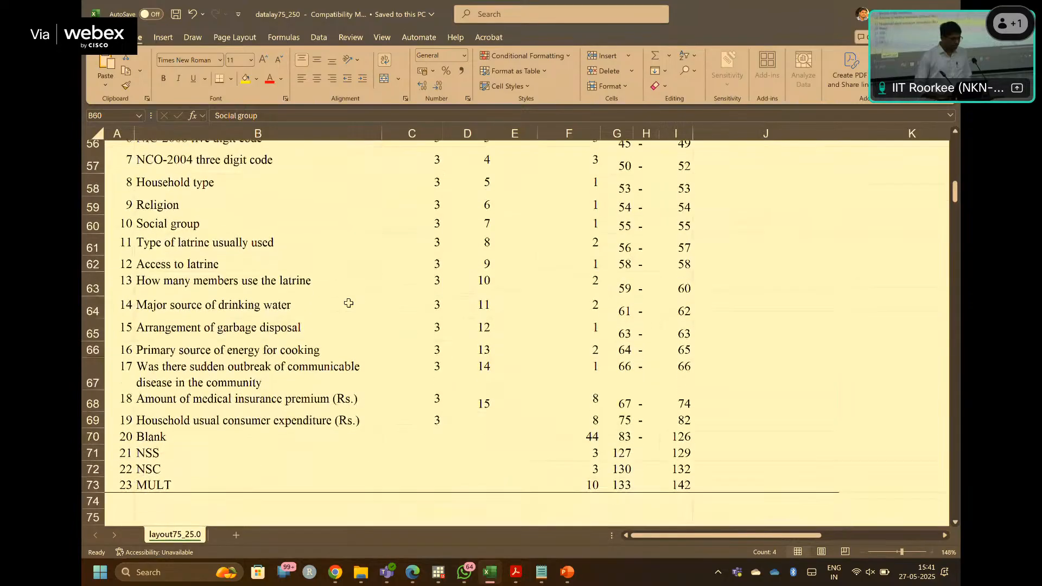
scroll(349, 303, "down", 4)
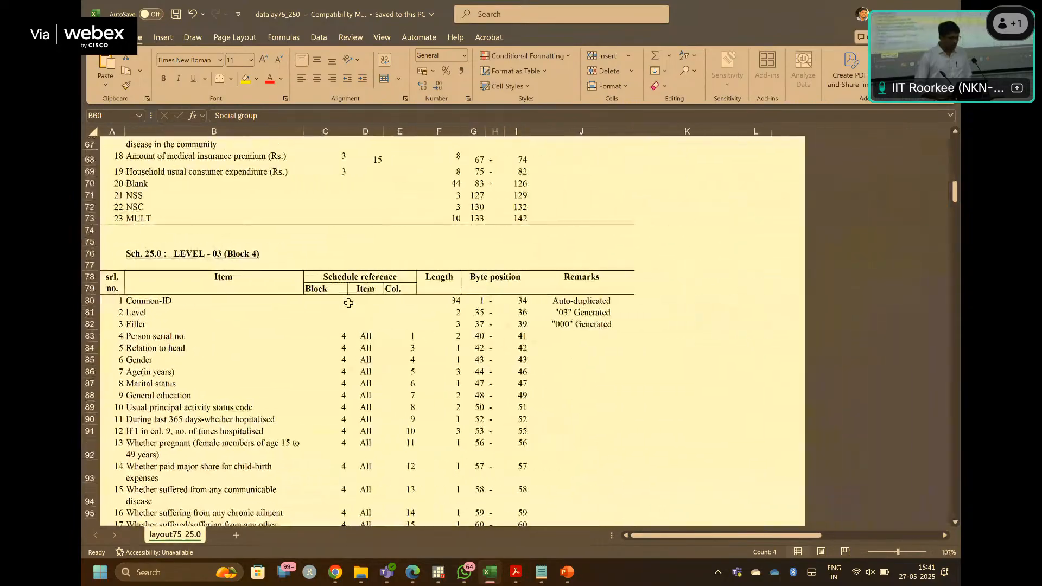
scroll(284, 319, "up", 3)
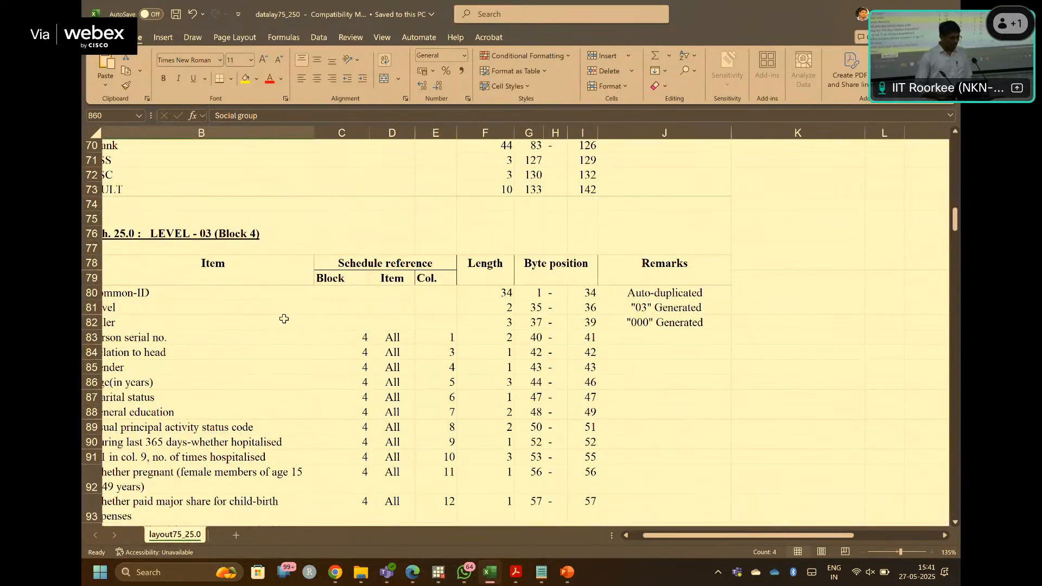
scroll(284, 318, "left", 2)
- Examine the Block 4 person-level items from Gender through Usual principal activity status code
left_click(166, 371)
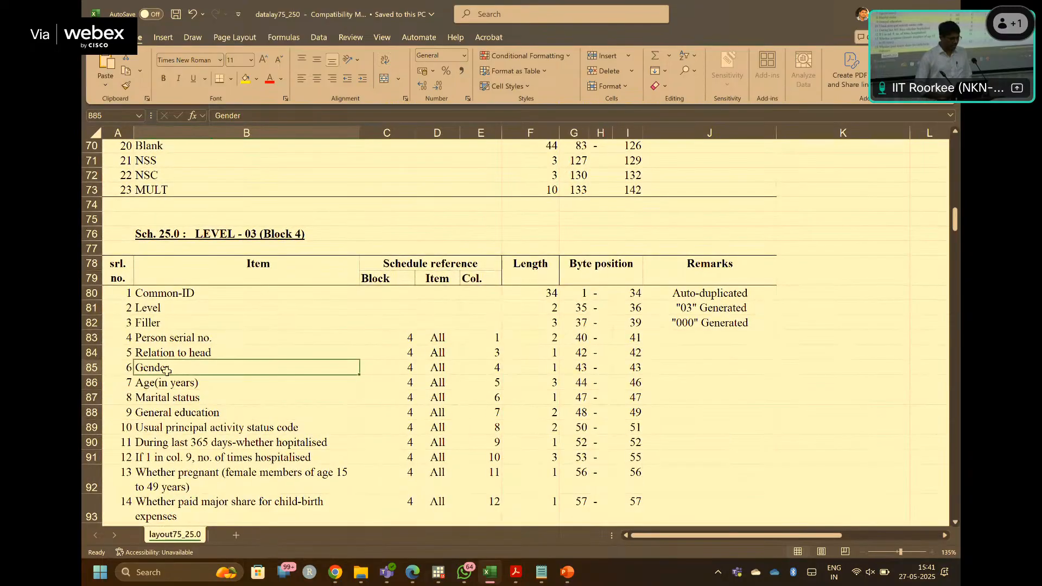
left_click(169, 385)
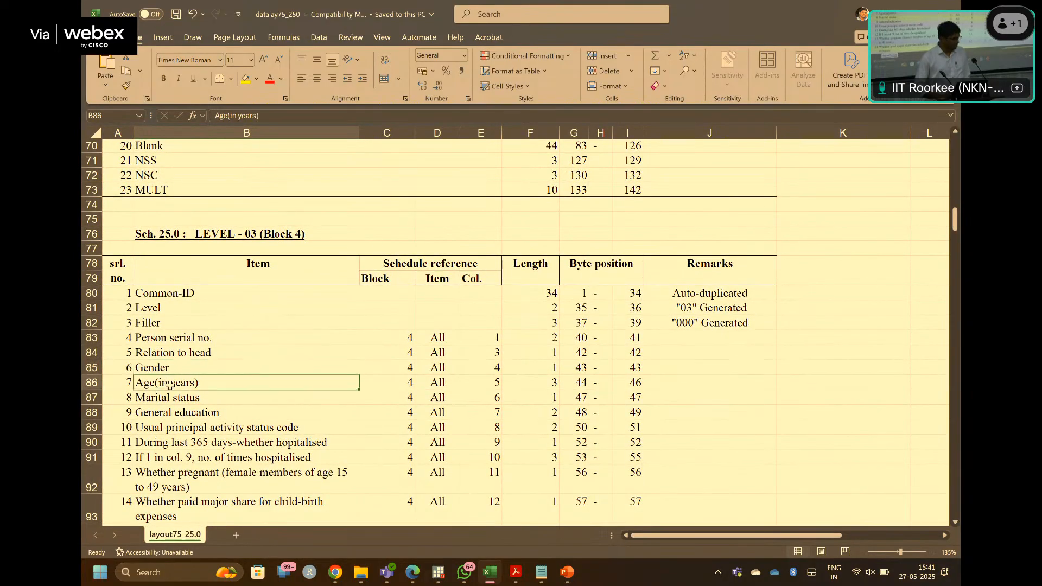
left_click(181, 400)
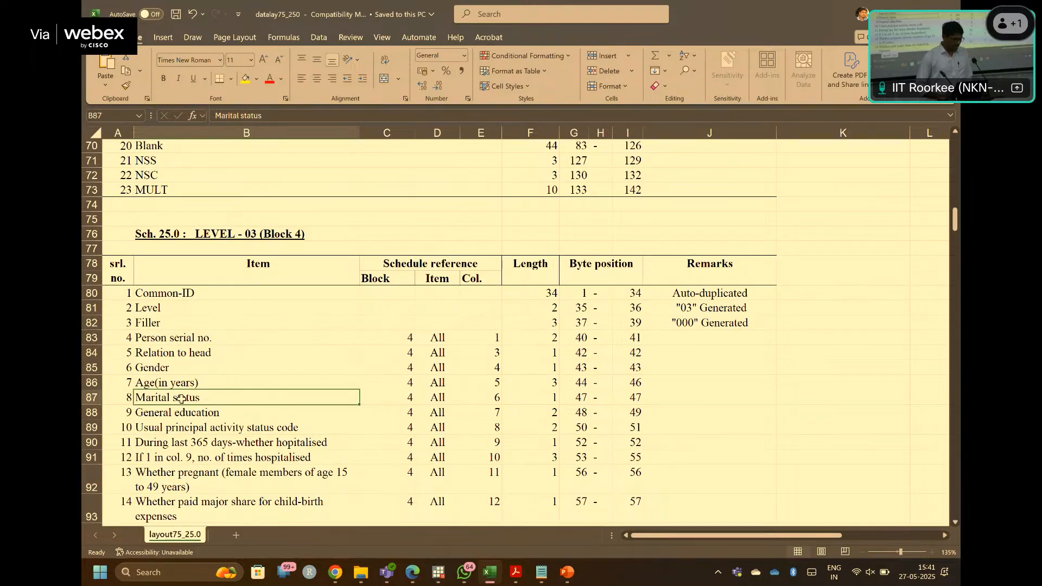
left_click(207, 414)
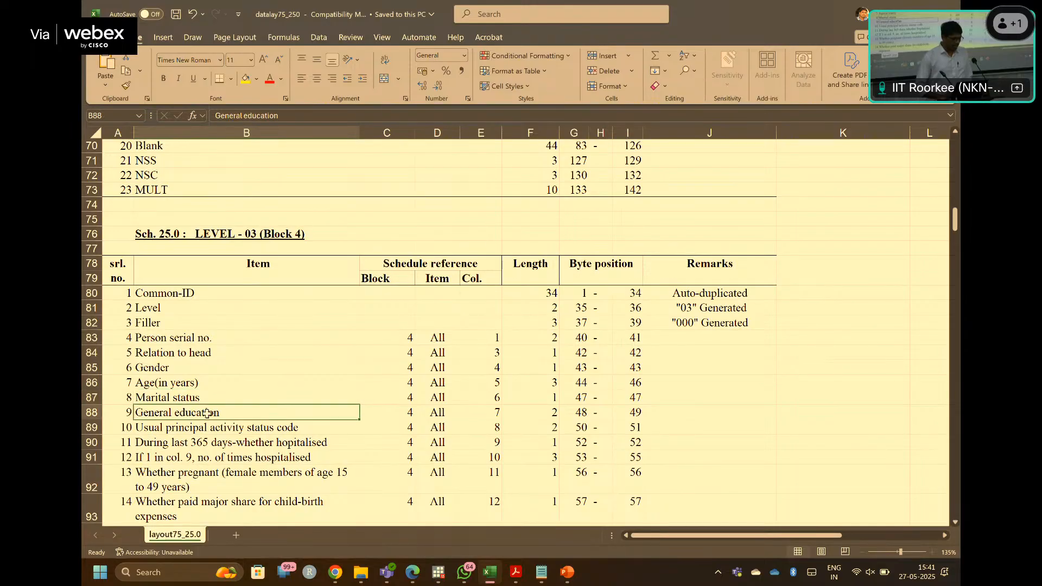
left_click(247, 430)
scroll(247, 429, "down", 2)
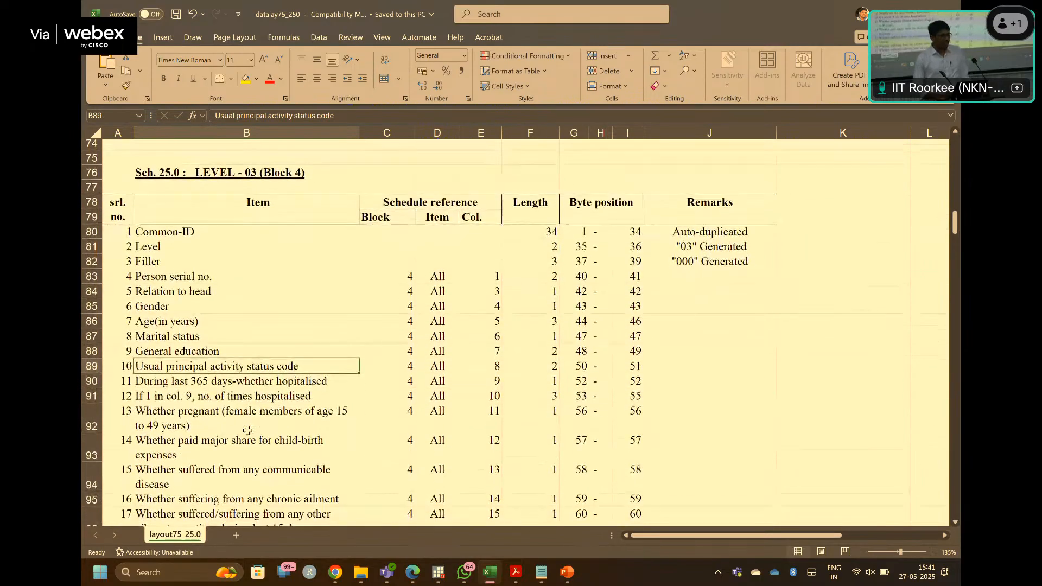
- Return to the Level 02 (Block 3) layout and examine the items Household type, Religion and Social group
scroll(248, 429, "up", 7)
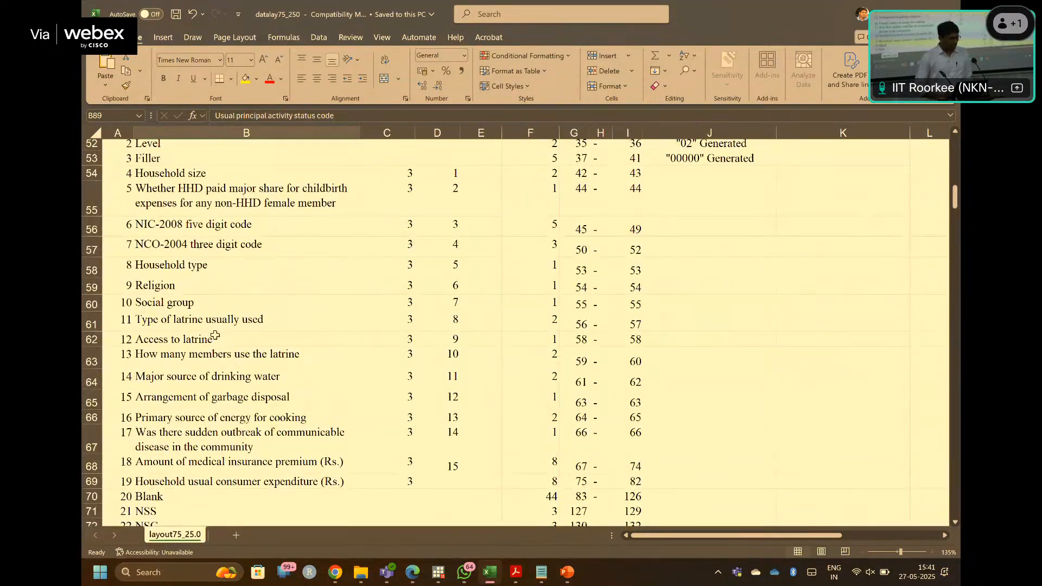
left_click(182, 268)
left_click(190, 288)
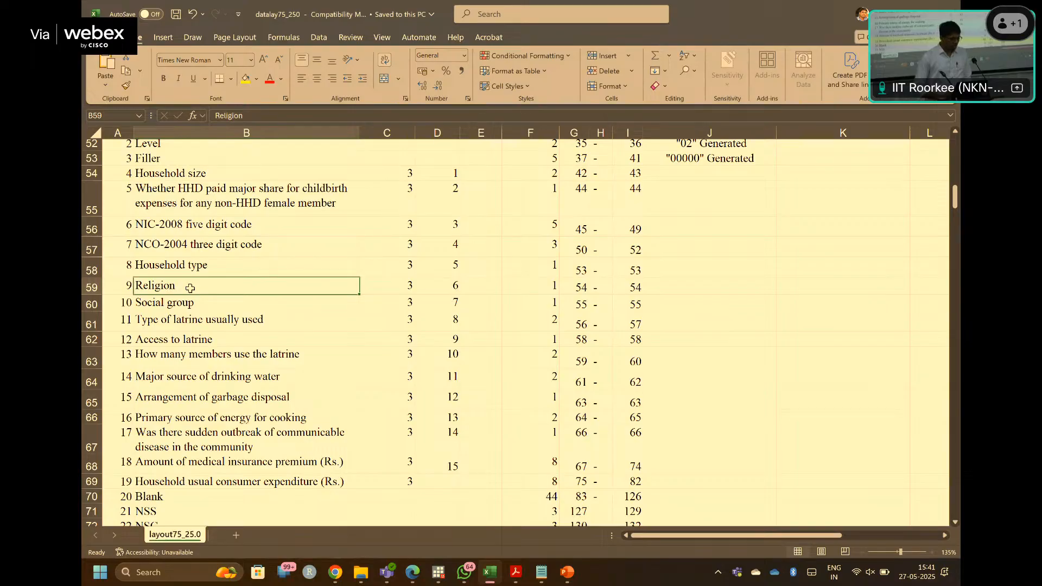
left_click(209, 299)
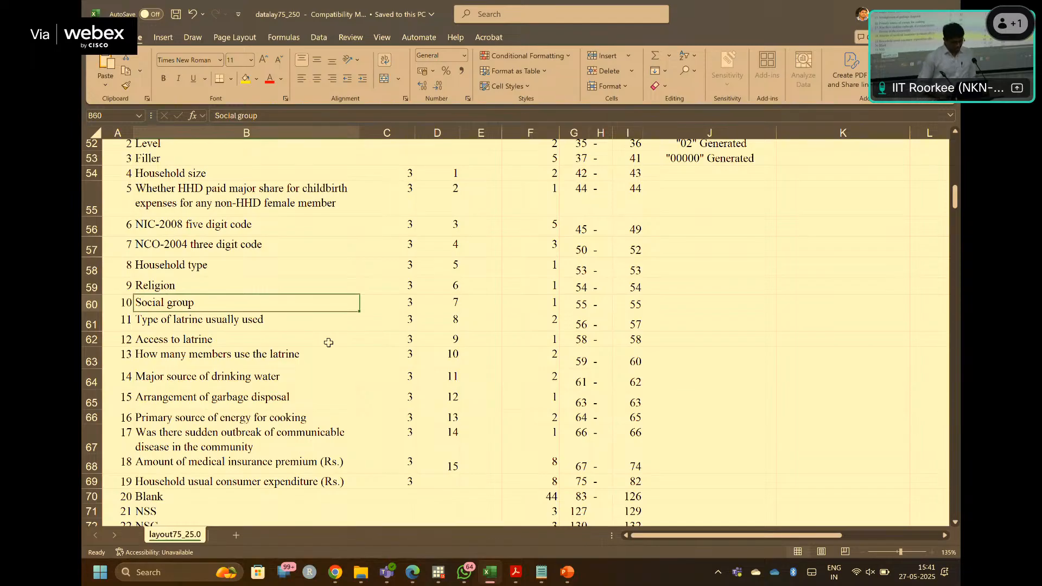
- Compare the Block 4 person items with the Block 3 household items and select Block 3 items 5 to 10, cells B55:B60
scroll(329, 342, "down", 5)
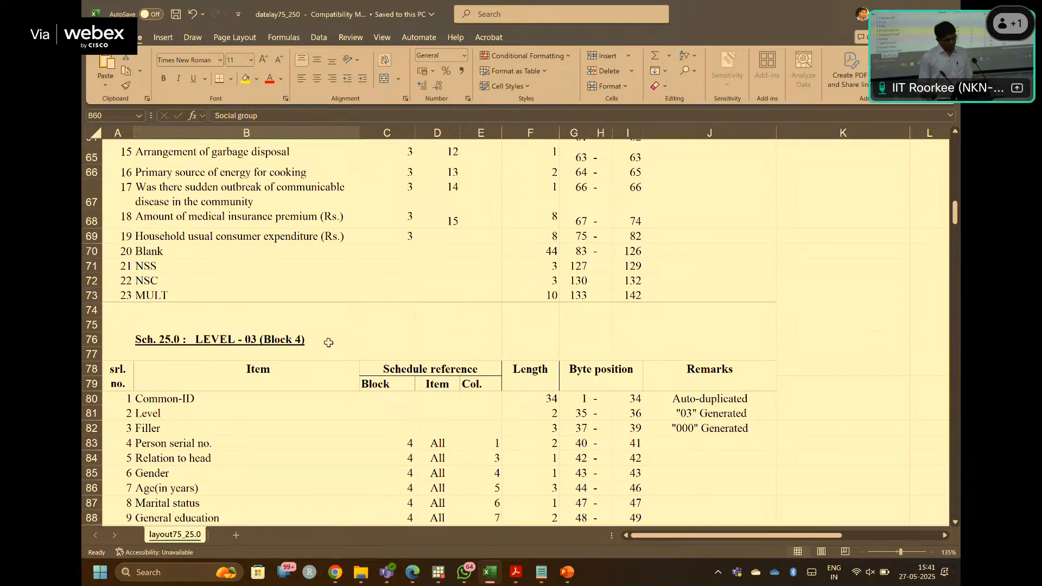
scroll(328, 342, "down", 4)
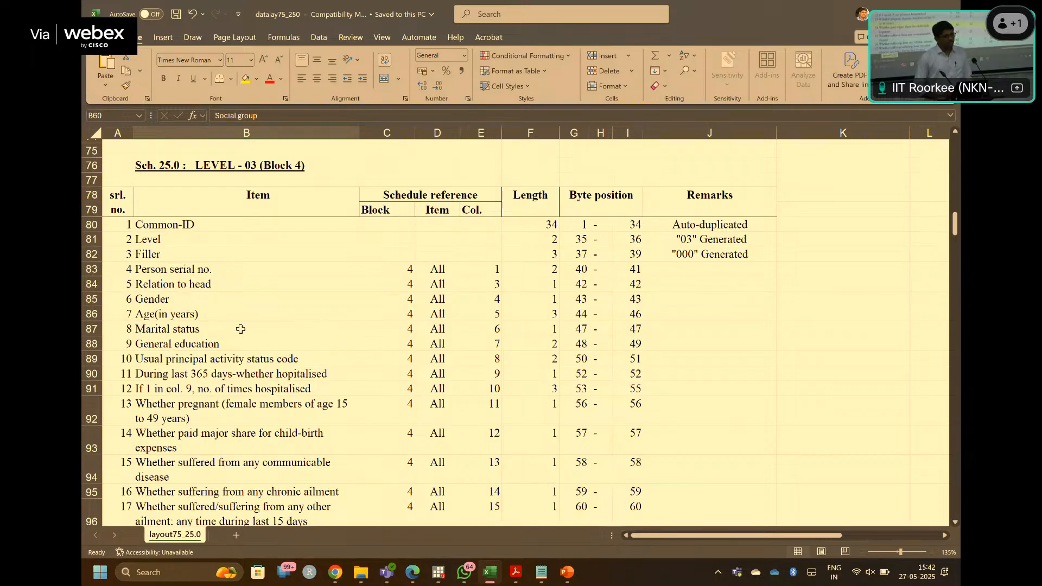
scroll(241, 329, "up", 9)
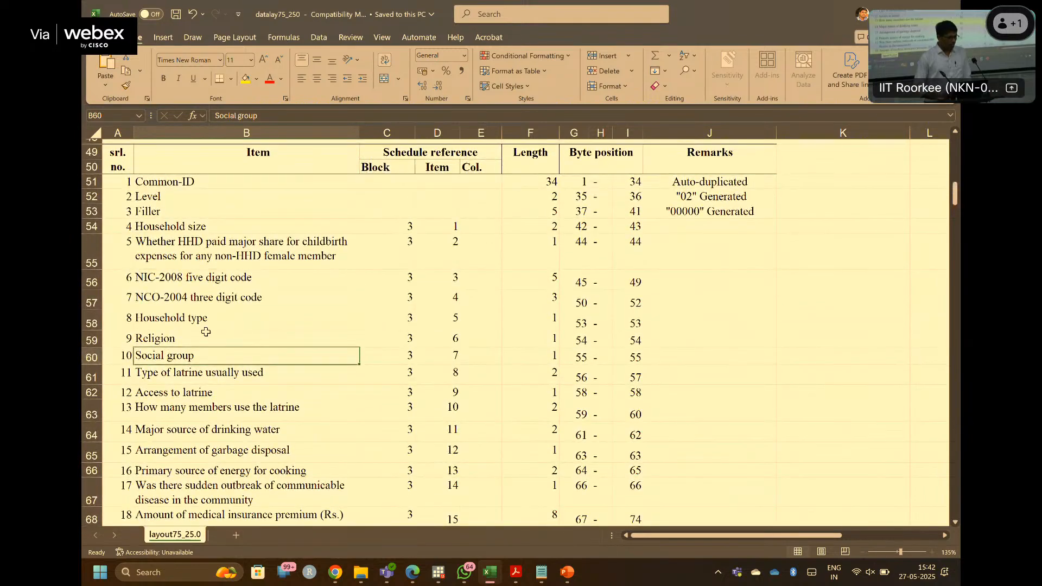
left_click(174, 340)
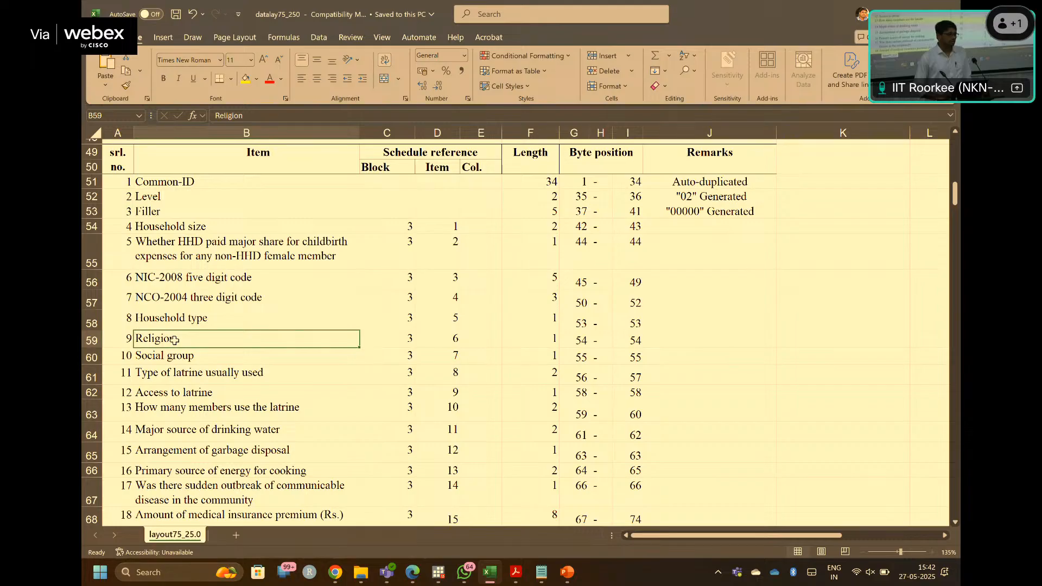
left_click(222, 356)
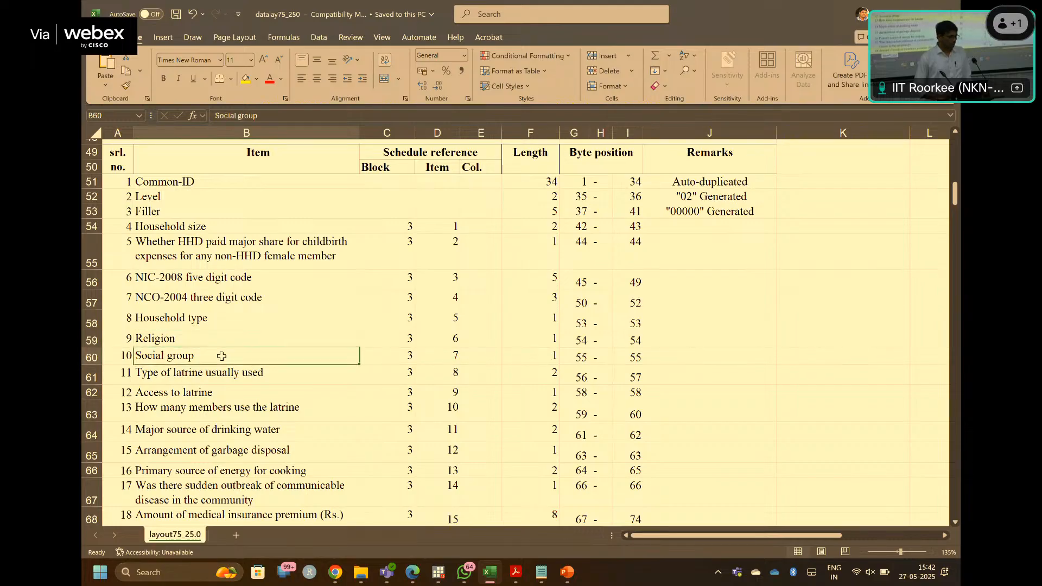
left_click_drag(300, 354, 256, 271)
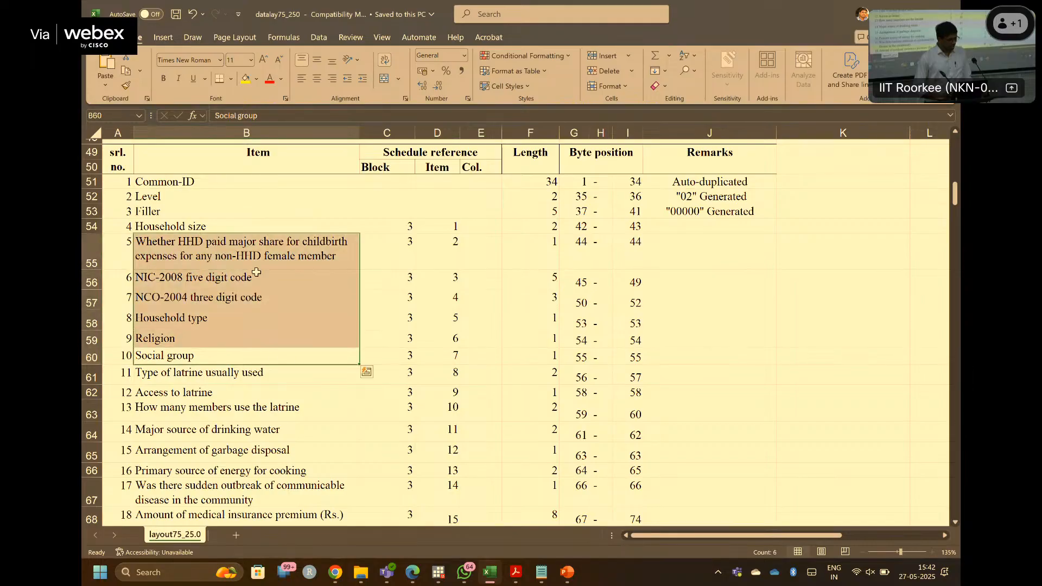
- Compare the Block 3 Household type item with the Block 4 Relation to head item and return to the Block 3 item Access to latrine
left_click(260, 323)
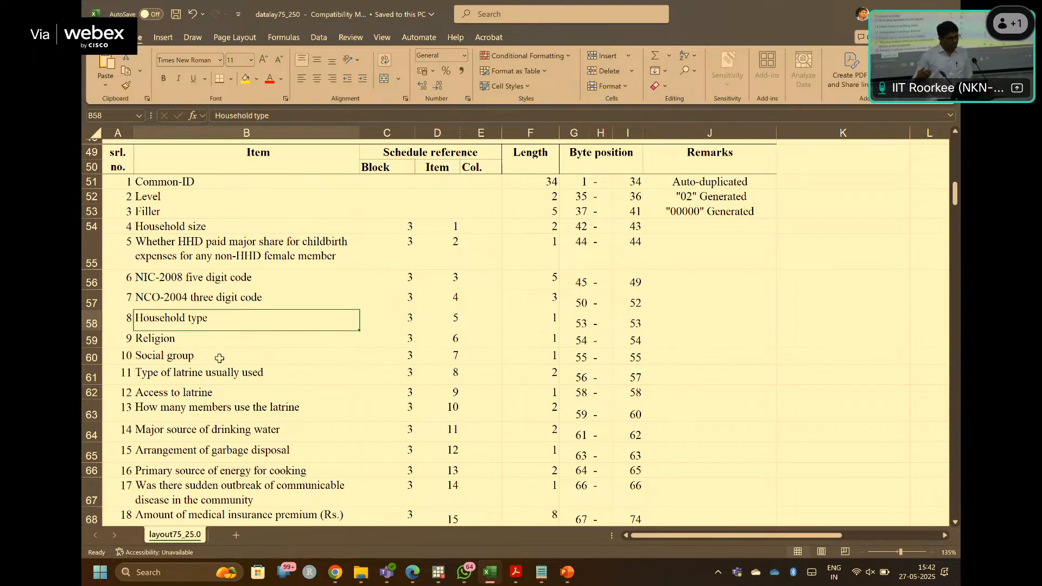
scroll(220, 359, "down", 7)
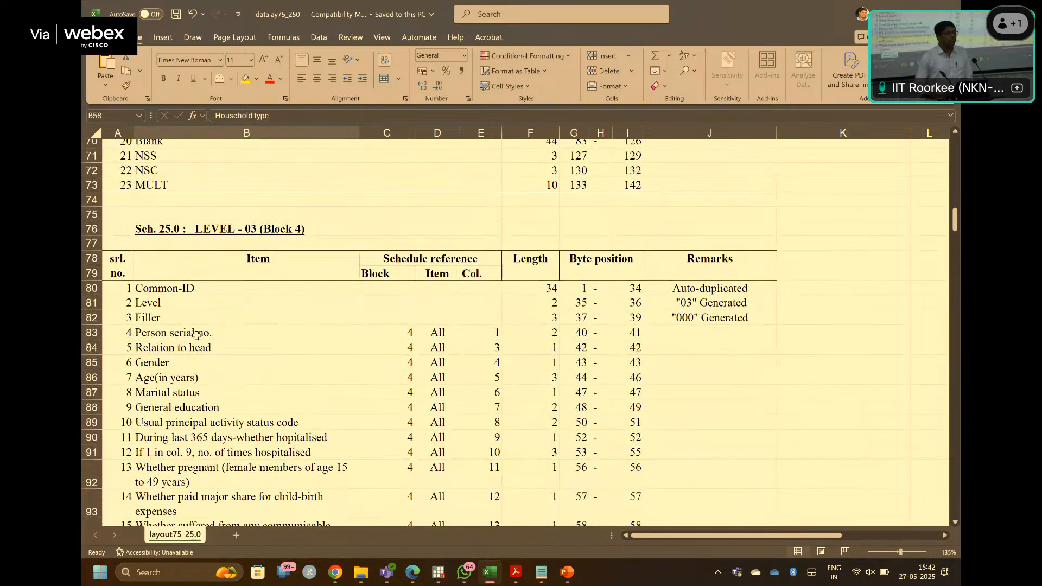
left_click(204, 353)
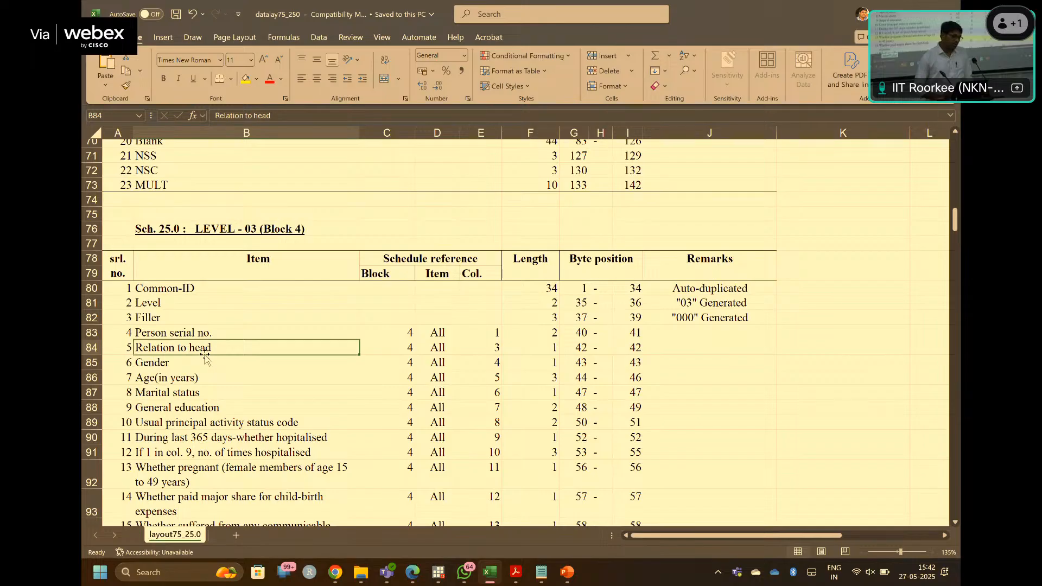
scroll(205, 353, "up", 5)
left_click_drag(204, 202, 206, 274)
left_click(207, 273)
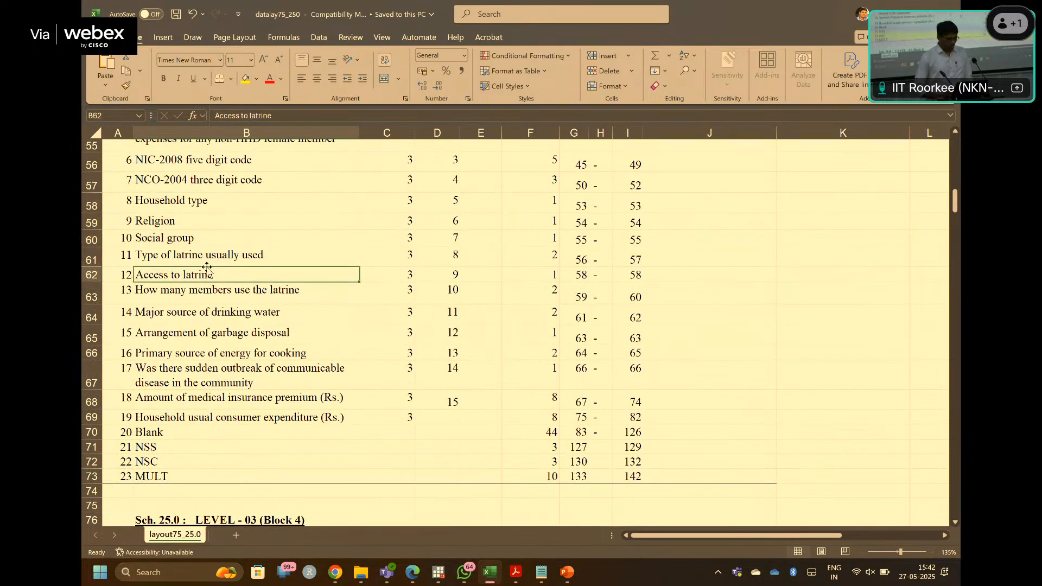
- Switch from Excel through Stata to README75_250.pdf in Acrobat and bring up section 9, Common Primary Key
left_click(438, 572)
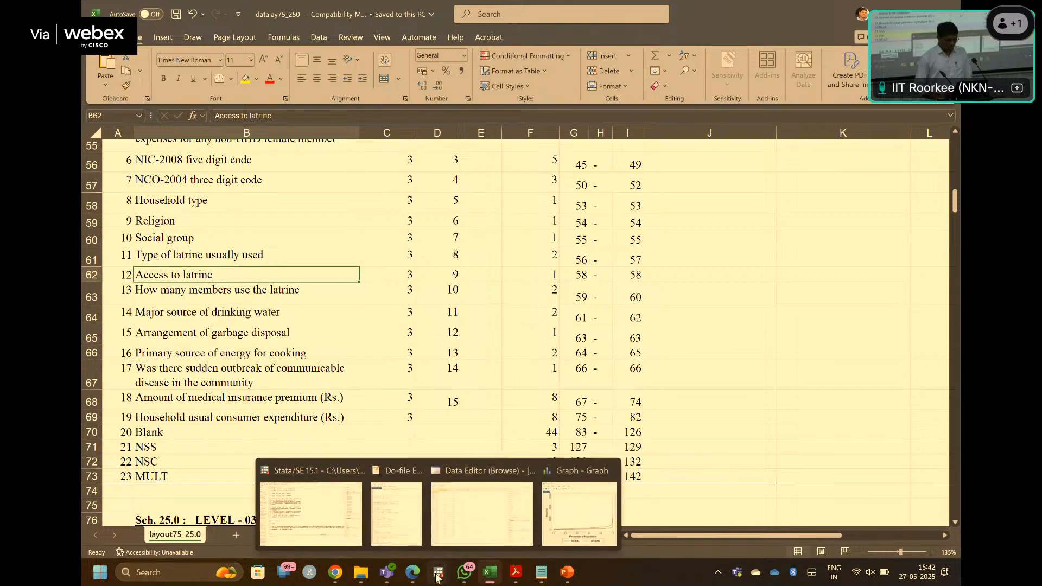
left_click(330, 527)
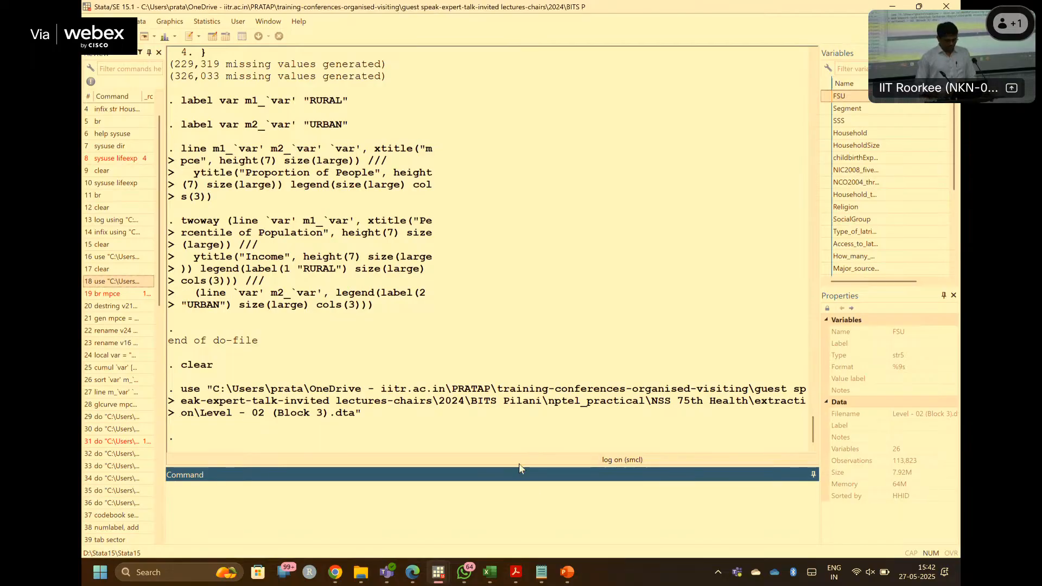
mouse_move(516, 571)
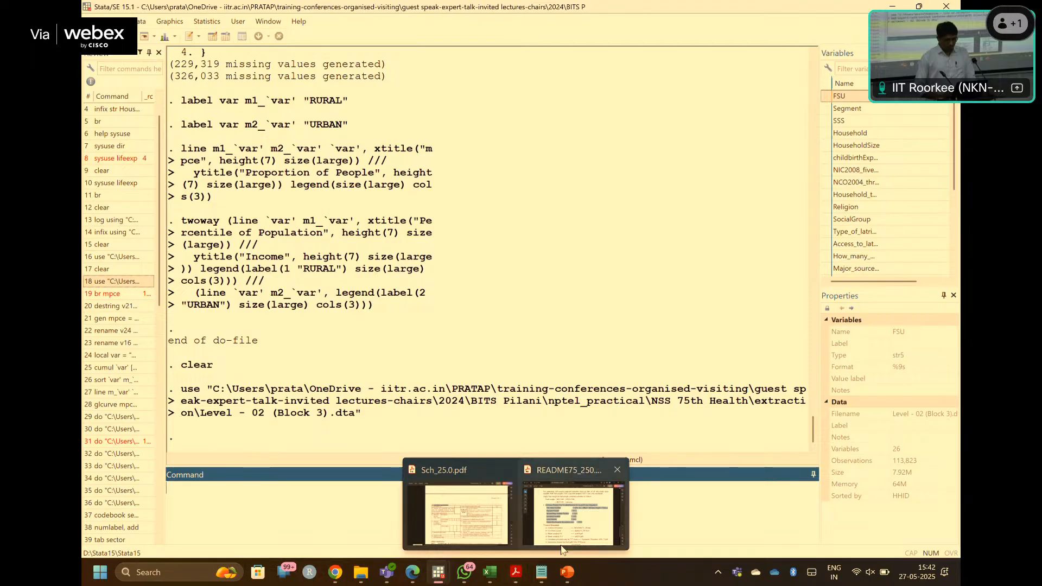
left_click(562, 497)
left_click(614, 380)
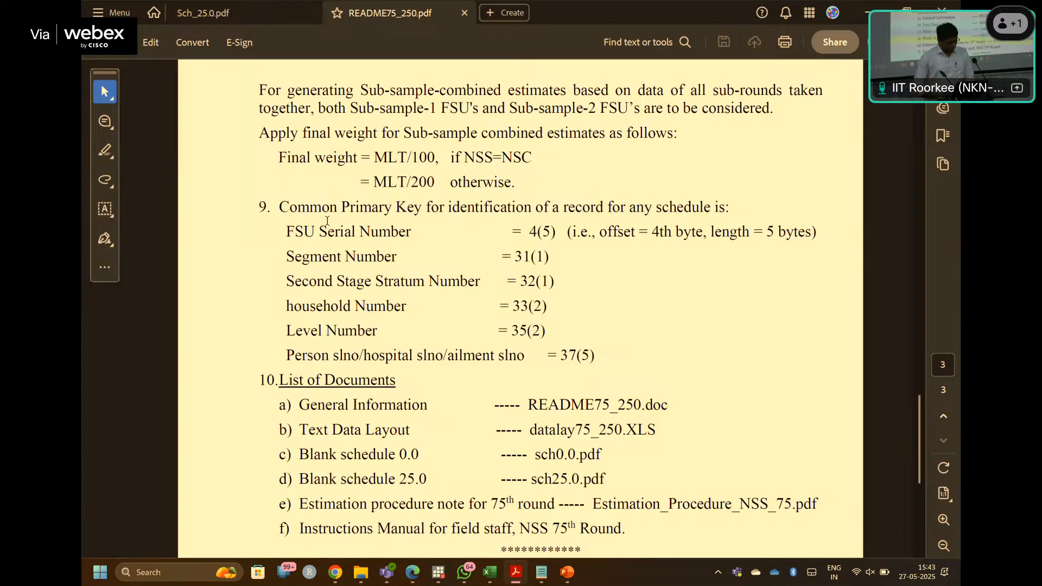
- Examine the Common Primary Key fields by marking FSU Serial Number through household Number, and also through Person slno
left_click_drag(286, 231, 548, 304)
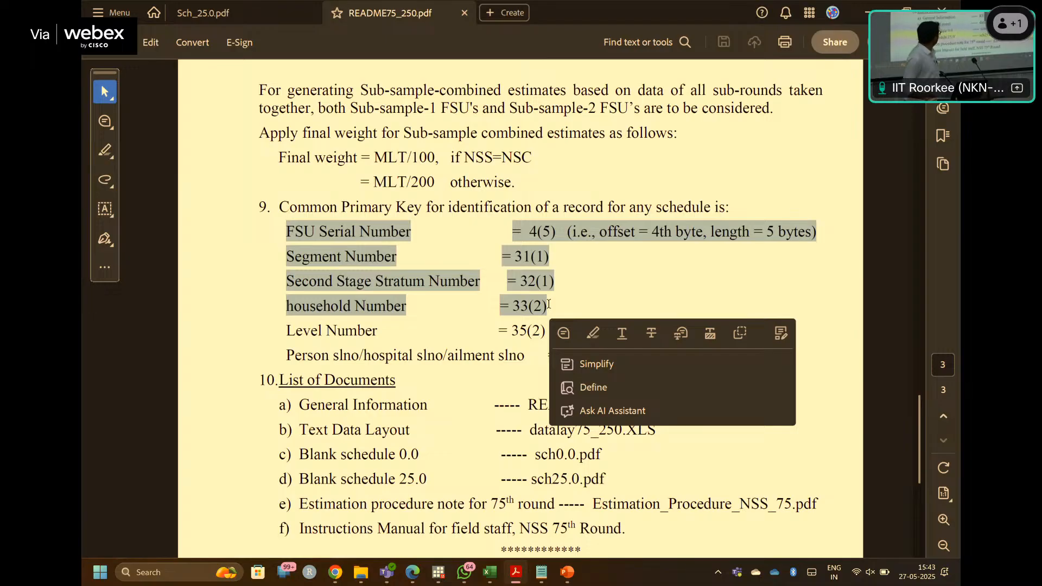
left_click(558, 200)
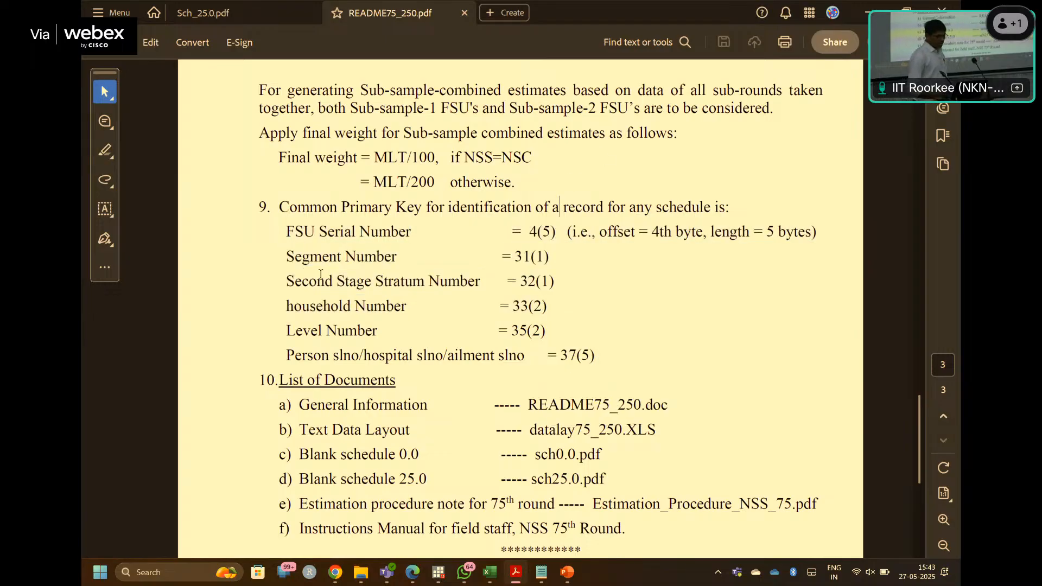
left_click_drag(286, 227, 544, 302)
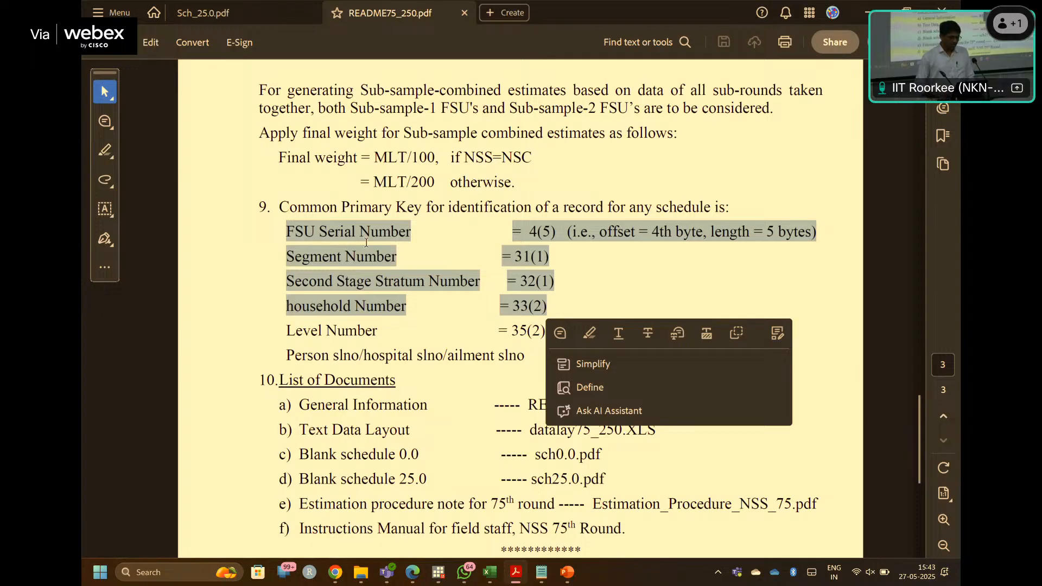
left_click(293, 222)
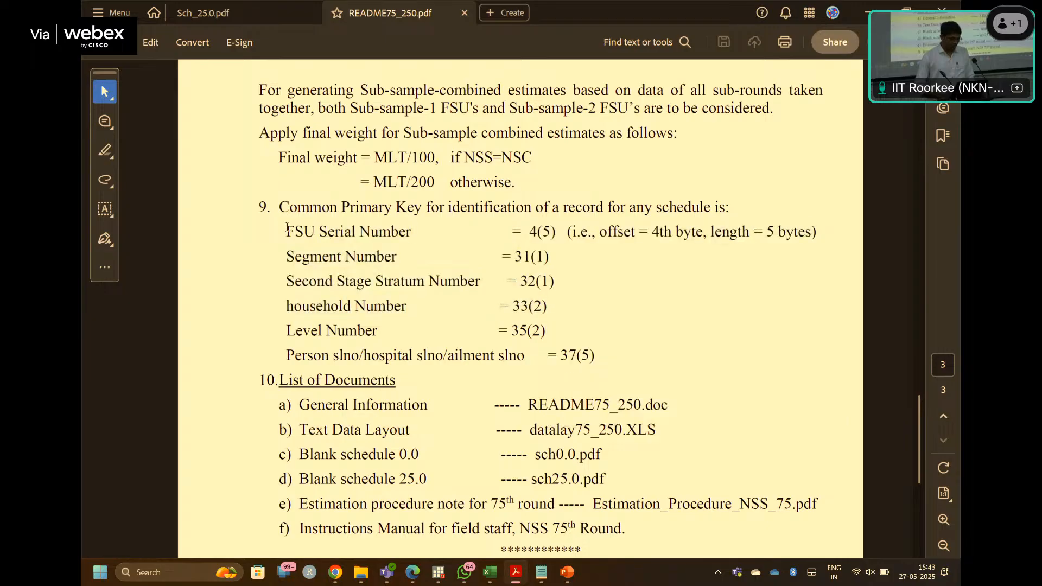
left_click_drag(286, 227, 343, 355)
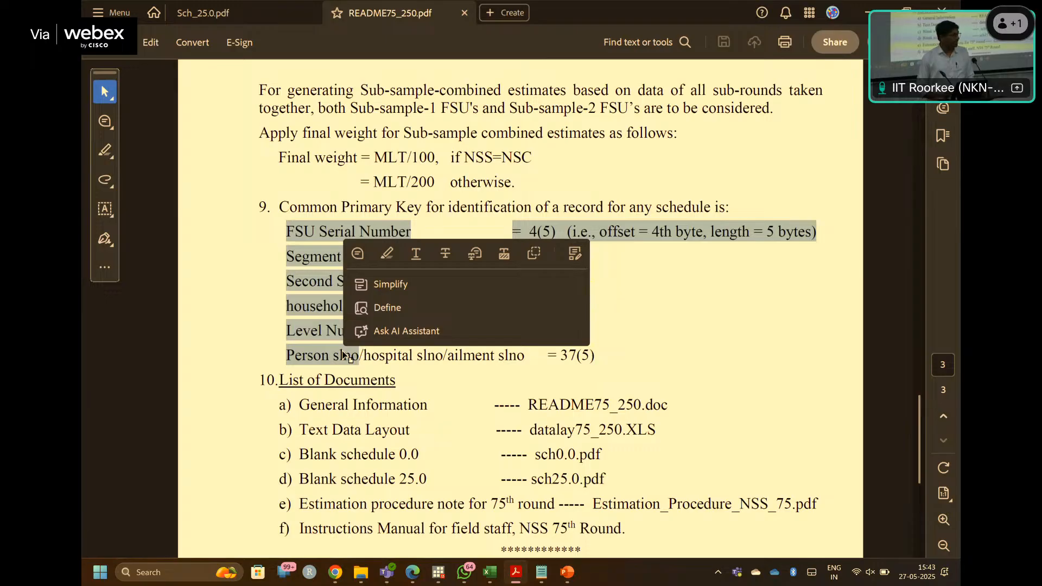
left_click(275, 265)
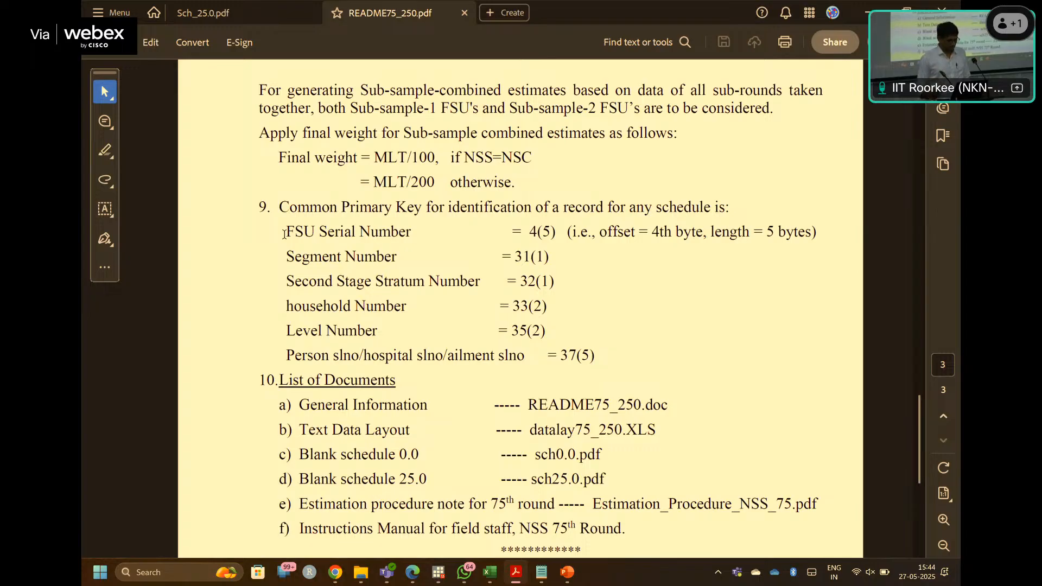
- Switch to the GIAN-MEPI-2025-lec2_Updated presentation in PowerPoint and review slides 9 and 10, Key to Merging and Process of Merge
mouse_move(475, 527)
mouse_move(567, 572)
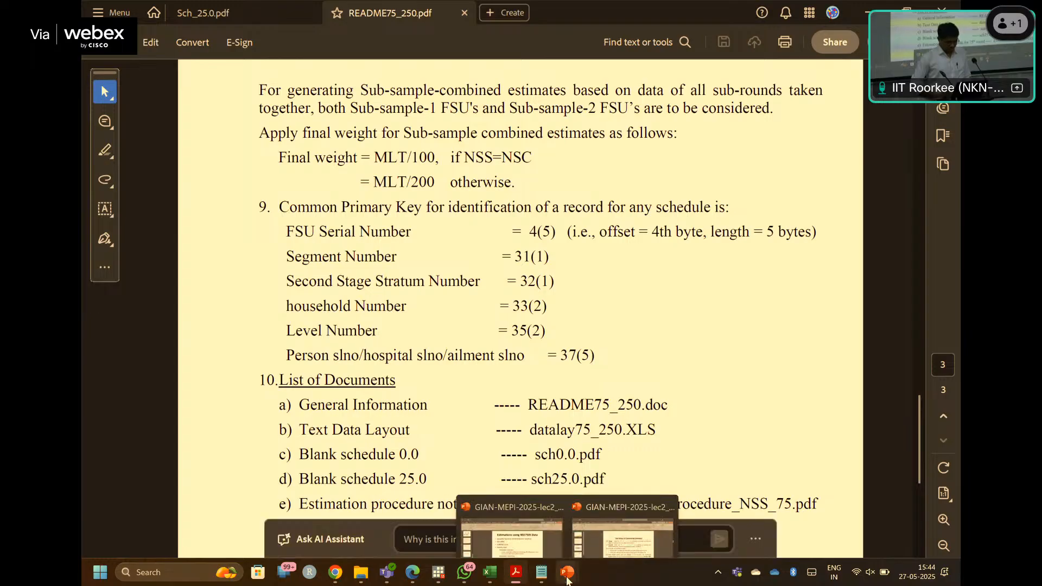
mouse_move(624, 523)
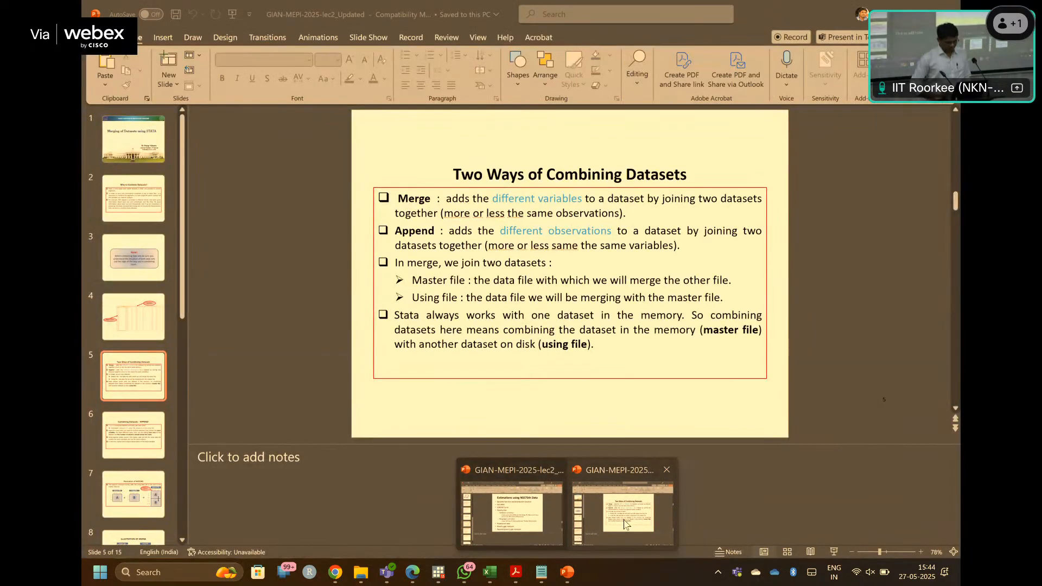
left_click(617, 519)
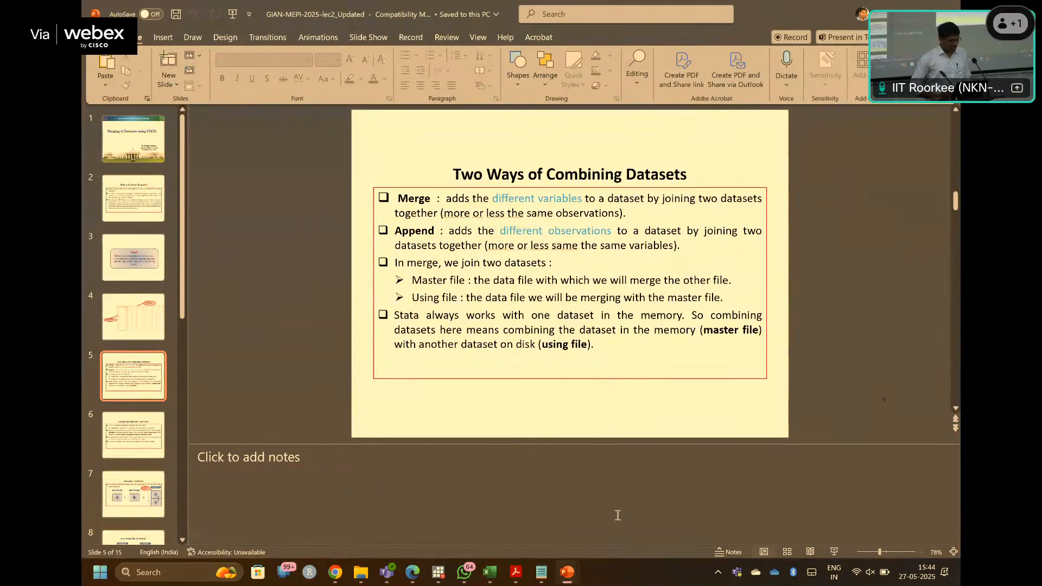
scroll(143, 461, "down", 2)
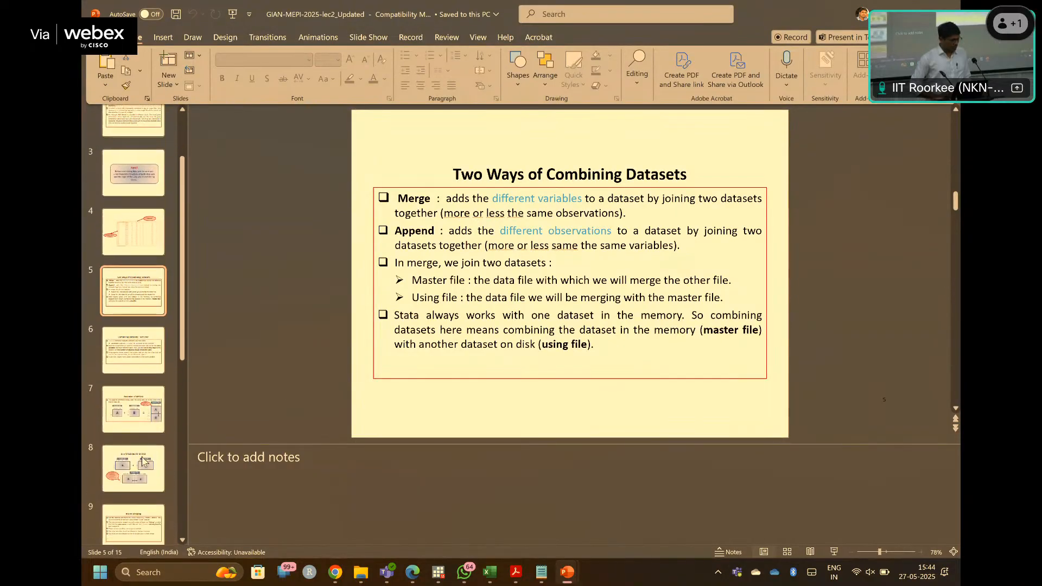
scroll(142, 461, "down", 4)
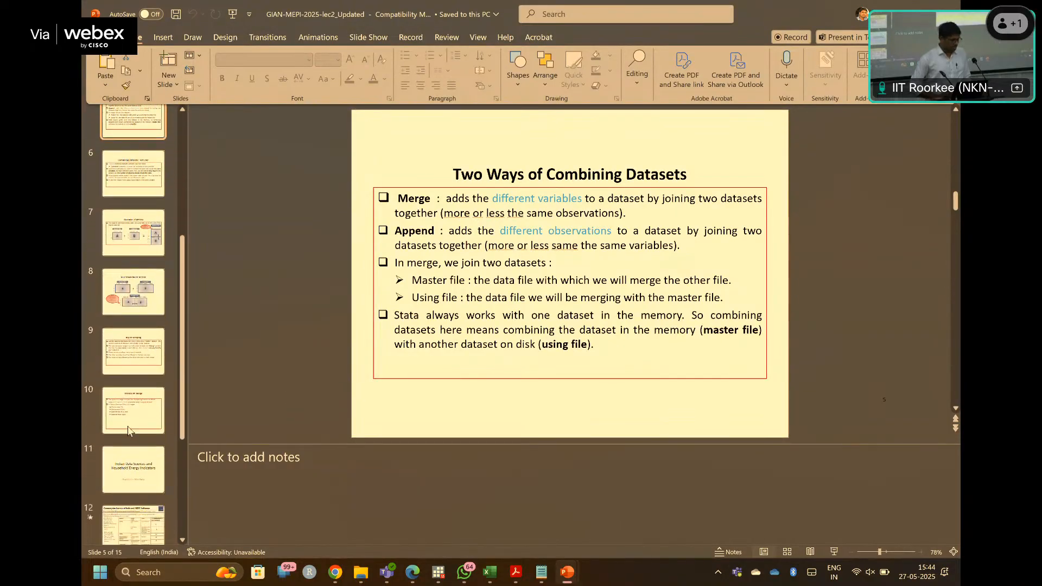
left_click(133, 233)
left_click(151, 331)
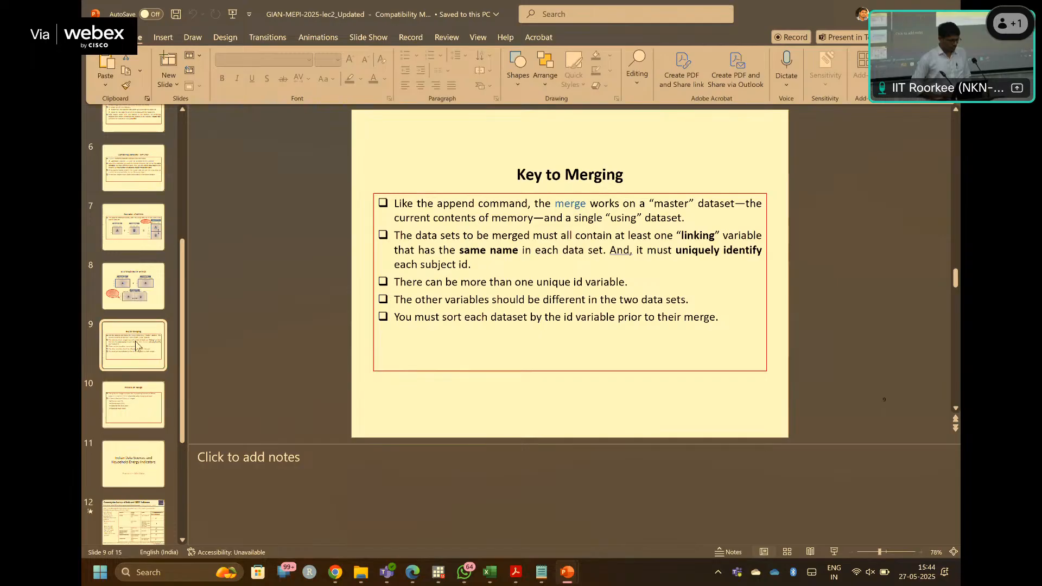
left_click(130, 409)
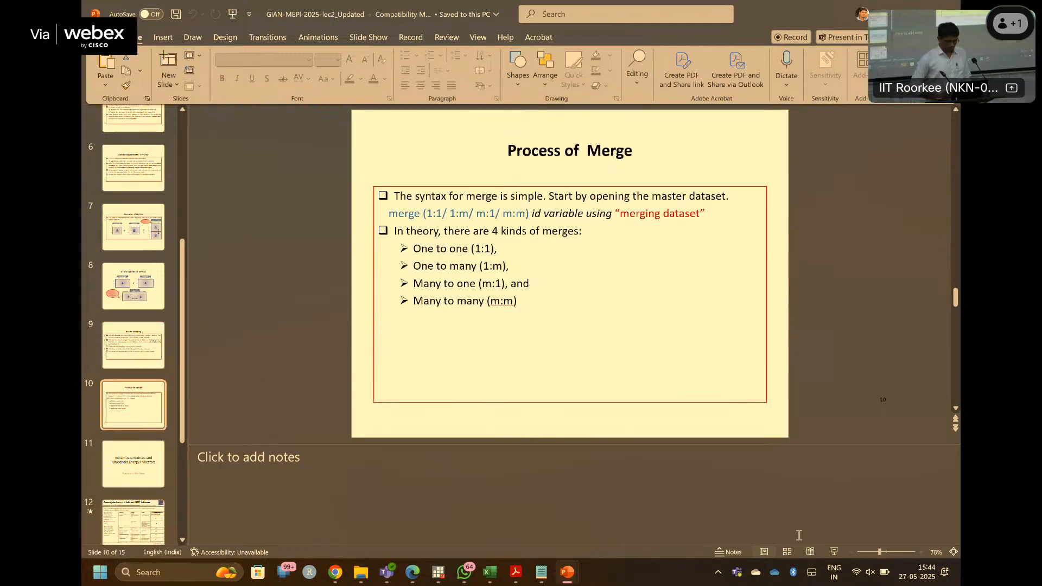
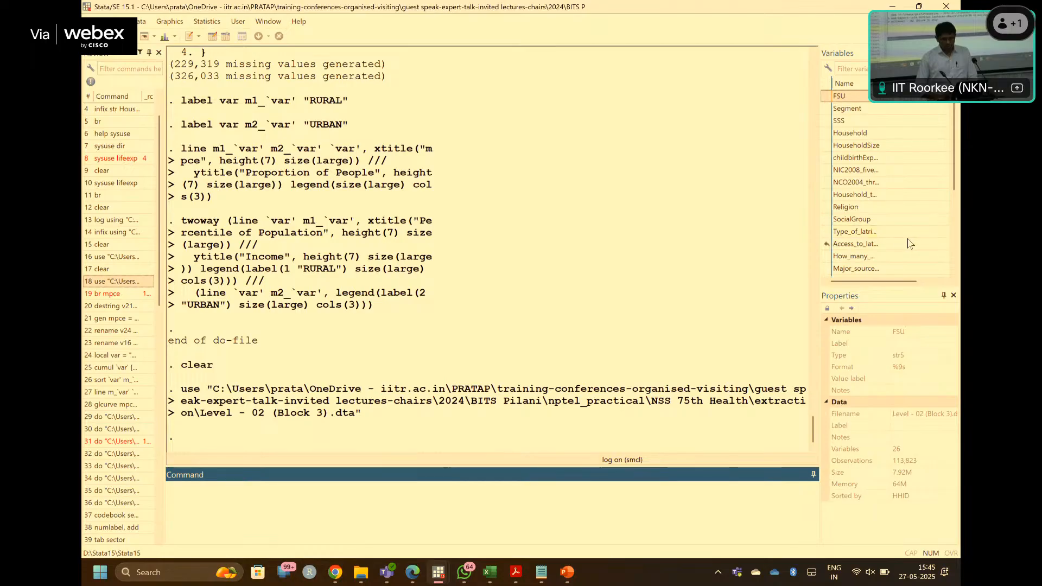
- Look through the Stata variable list and mark FSU Serial Number through Second Stage Stratum Number in README75_250.pdf in Acrobat
scroll(863, 240, "down", 4)
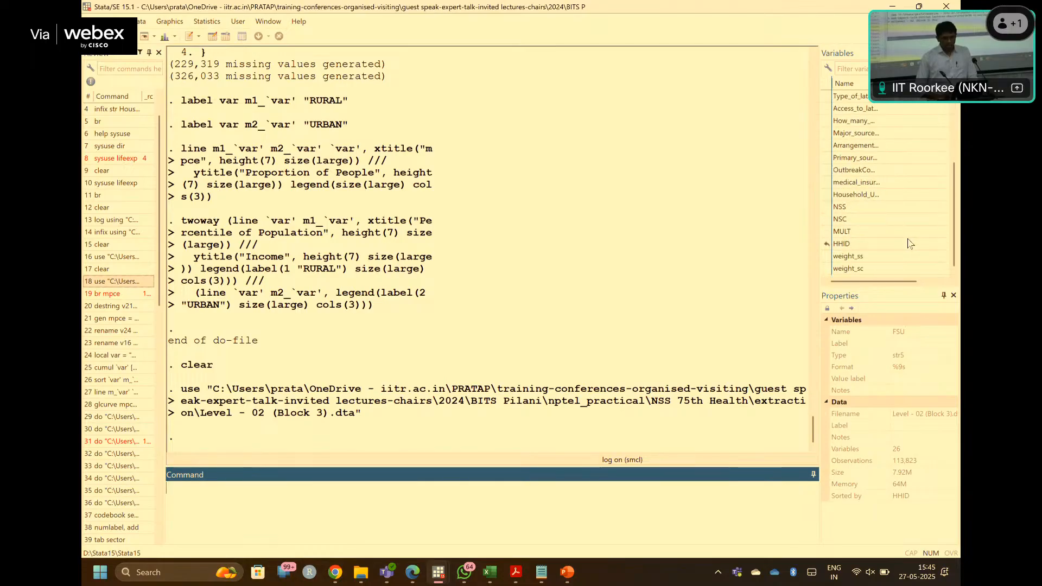
scroll(909, 243, "up", 2)
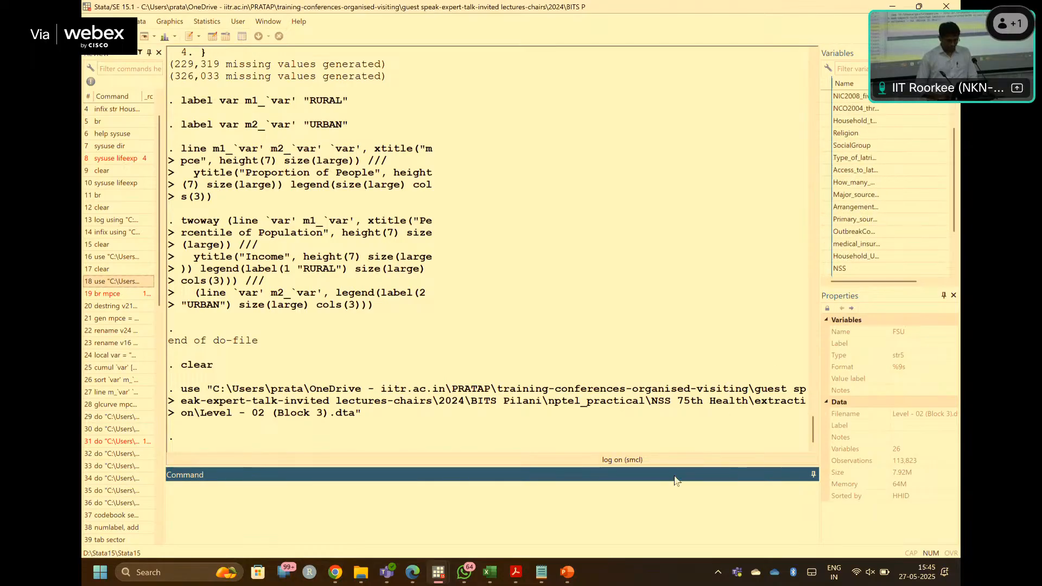
mouse_move(570, 577)
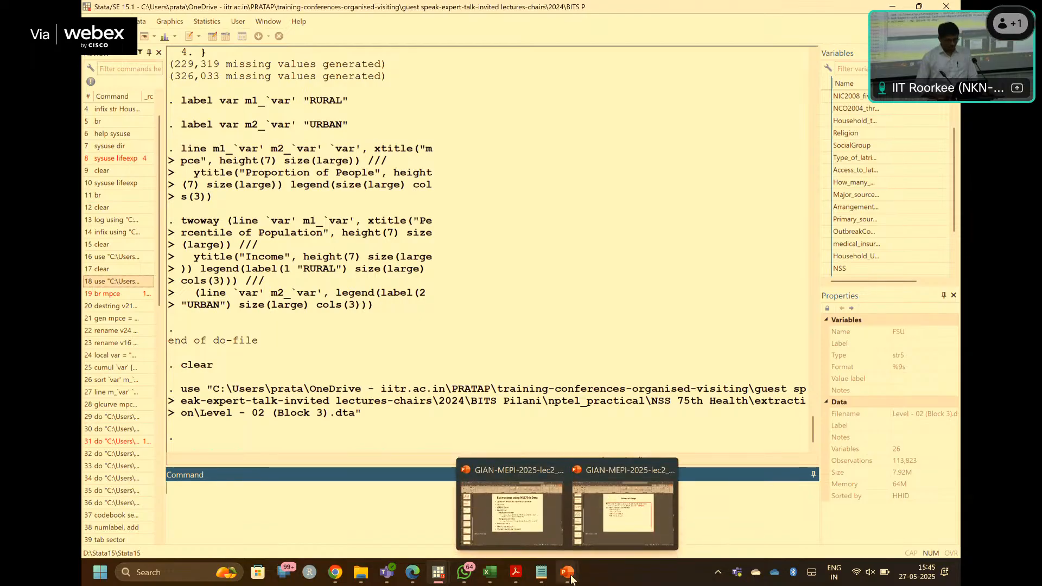
left_click(620, 534)
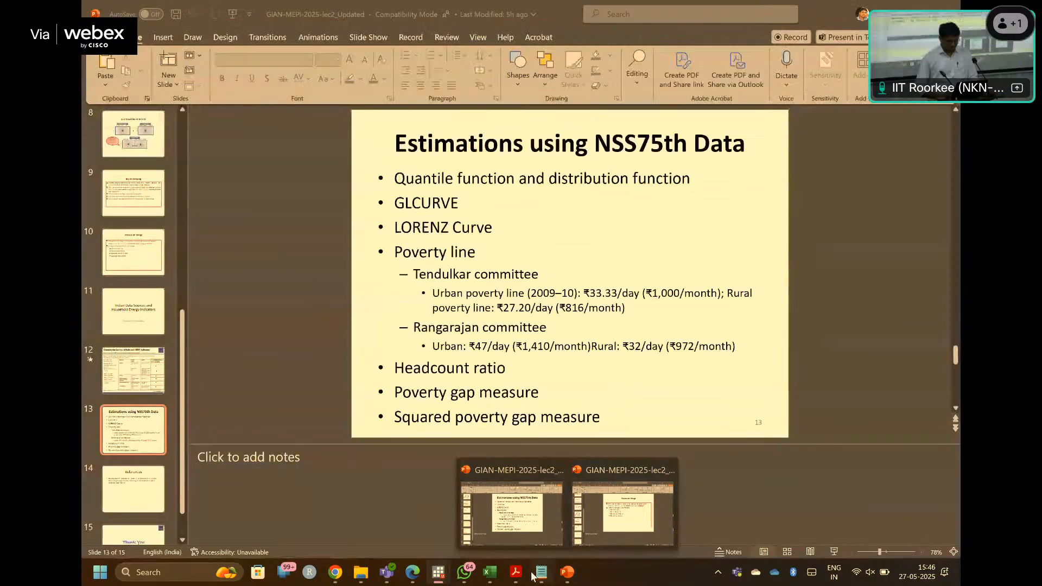
mouse_move(516, 572)
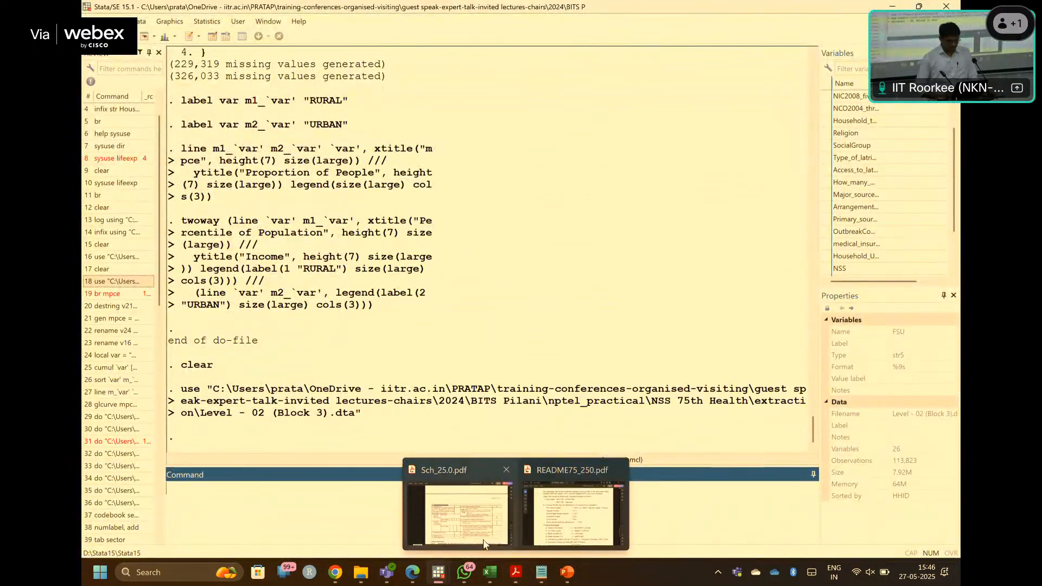
left_click(570, 528)
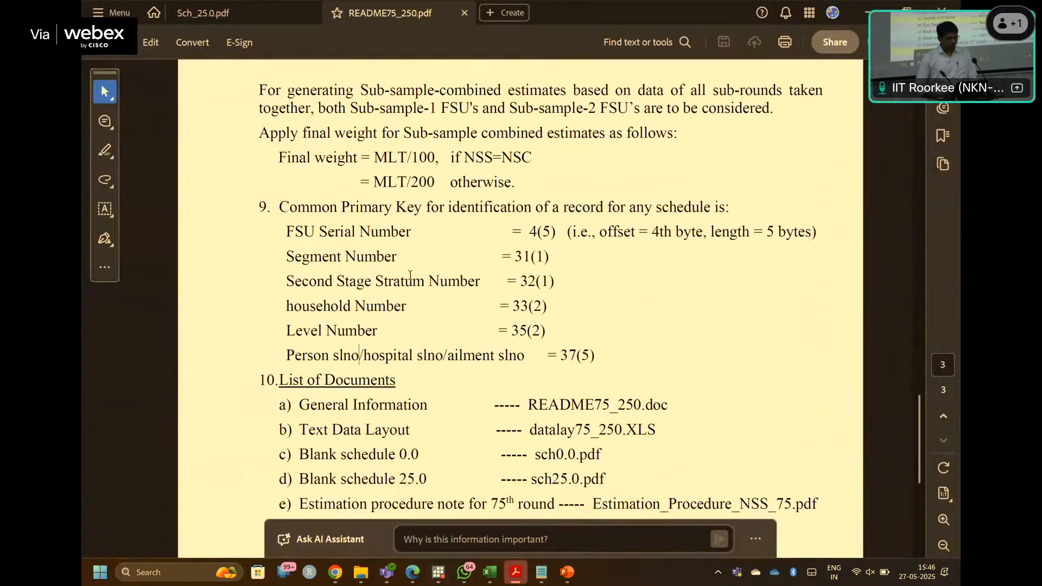
left_click_drag(285, 231, 553, 277)
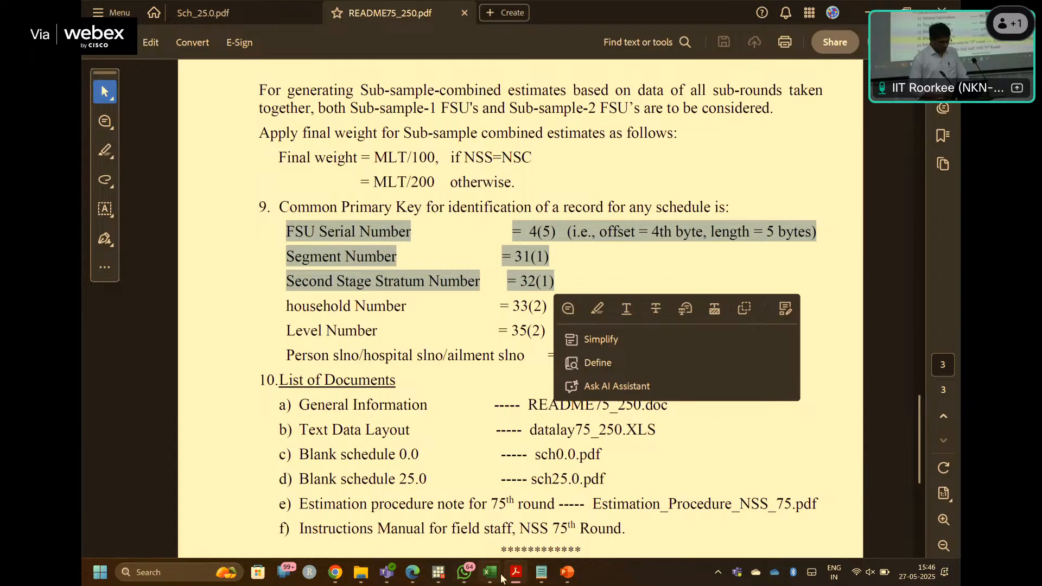
- Return to Stata and examine the Level - 02 (Block 3) variable list from FSU, Segment, SSS and Household down to HHID
mouse_move(436, 575)
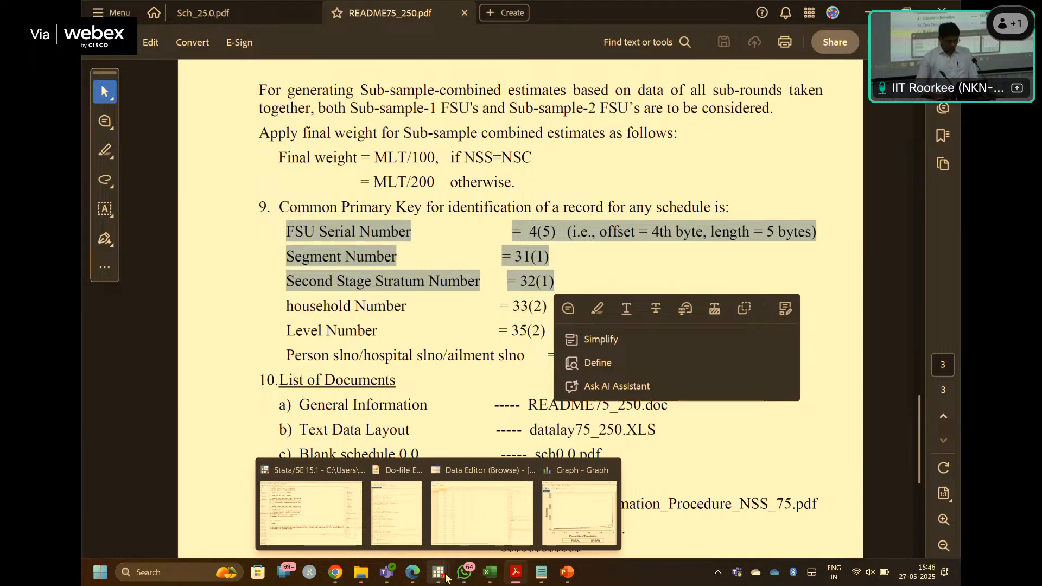
left_click(311, 505)
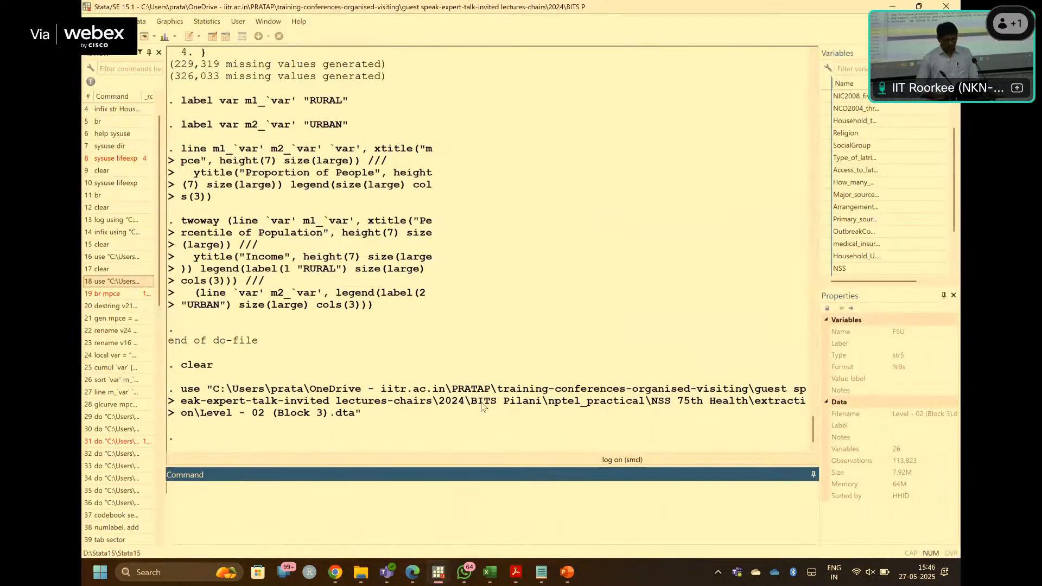
scroll(871, 148, "up", 2)
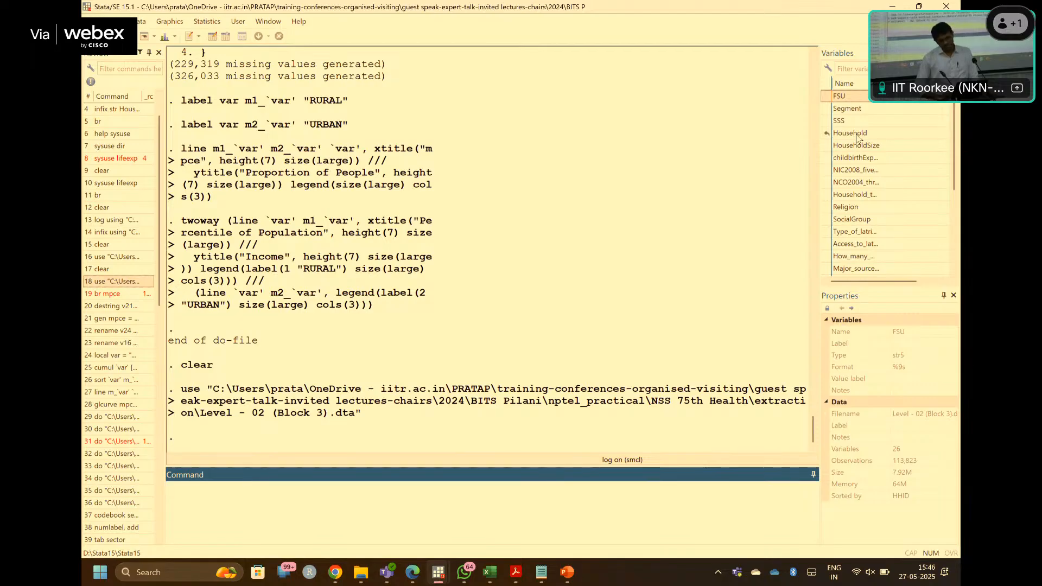
scroll(894, 200, "down", 1)
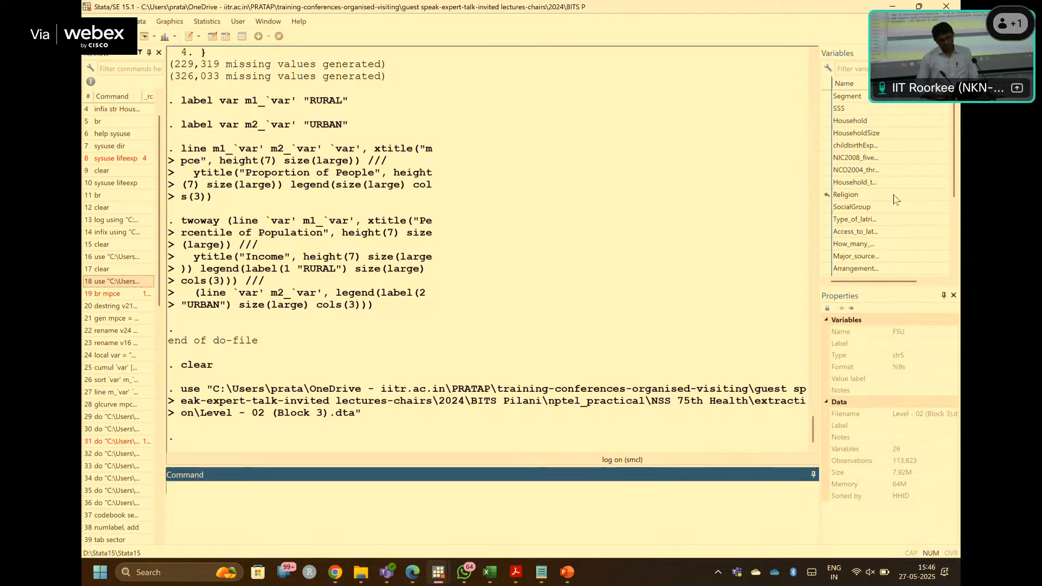
scroll(894, 200, "down", 3)
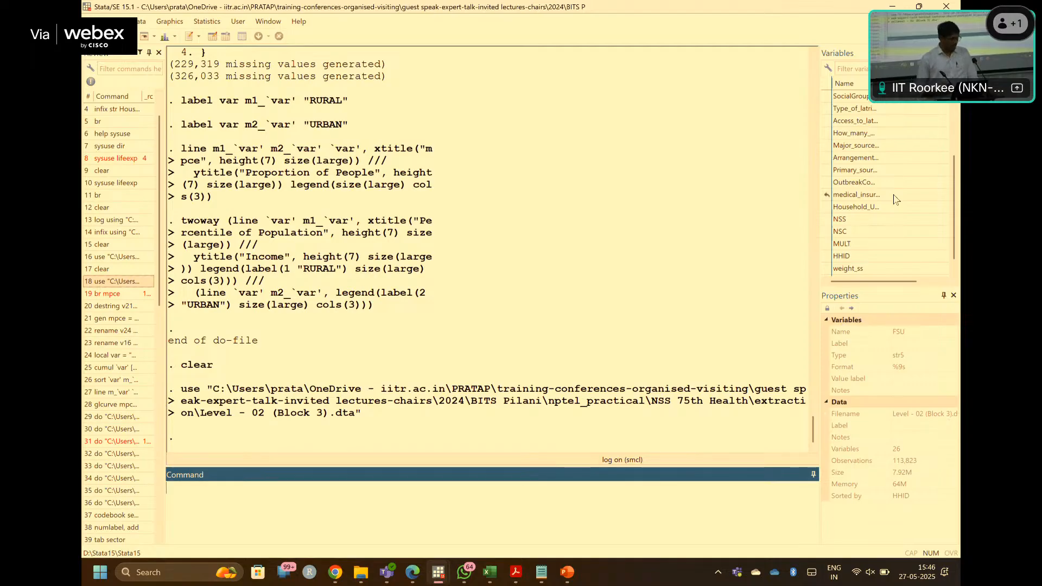
scroll(895, 200, "up", 3)
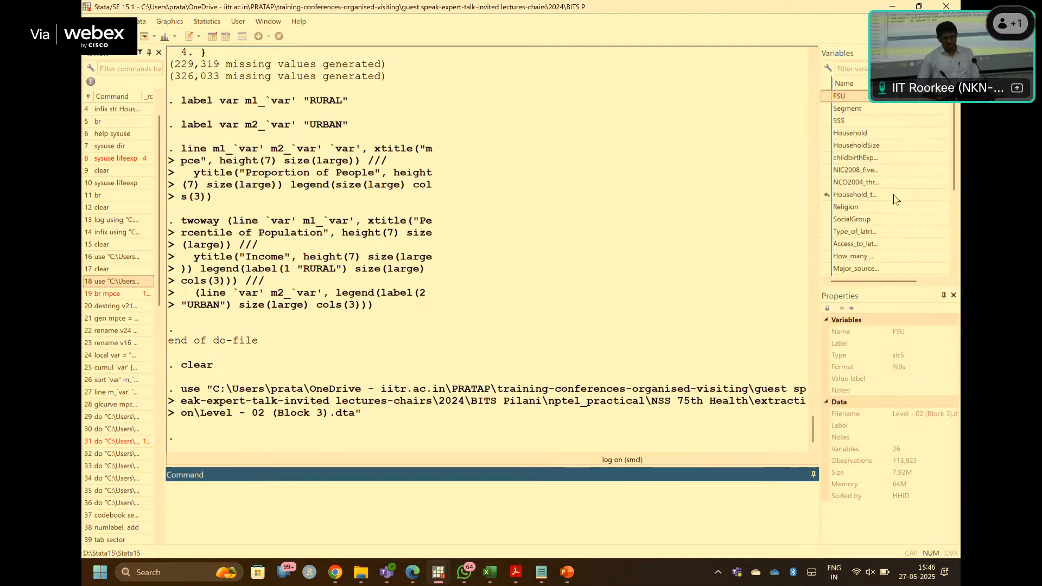
- Check with isid whether FSU alone uniquely identifies the observations in the Level - 02 (Block 3) data
left_click(863, 136)
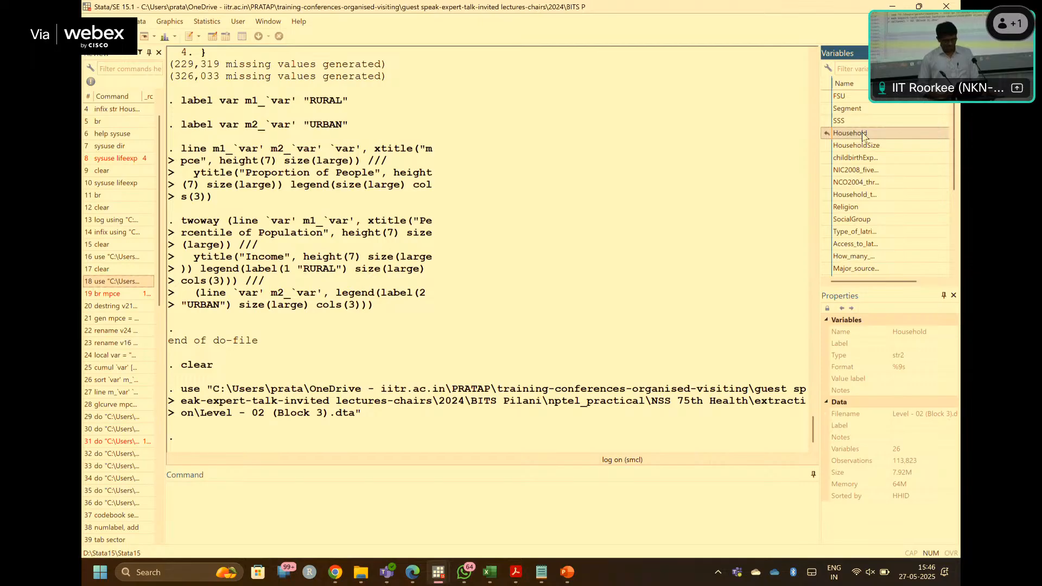
left_click(405, 510)
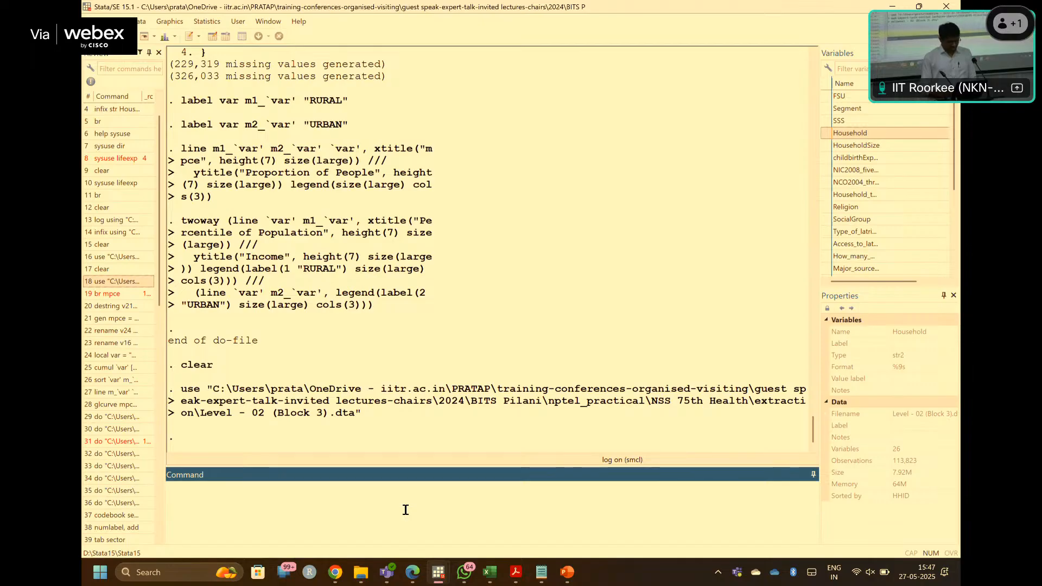
type("isid")
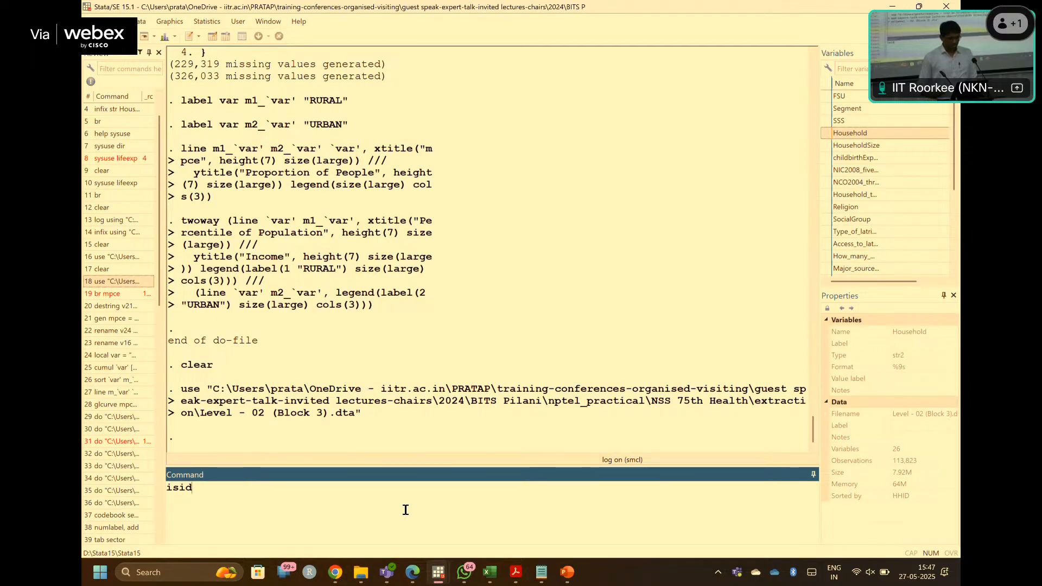
double_click(857, 98)
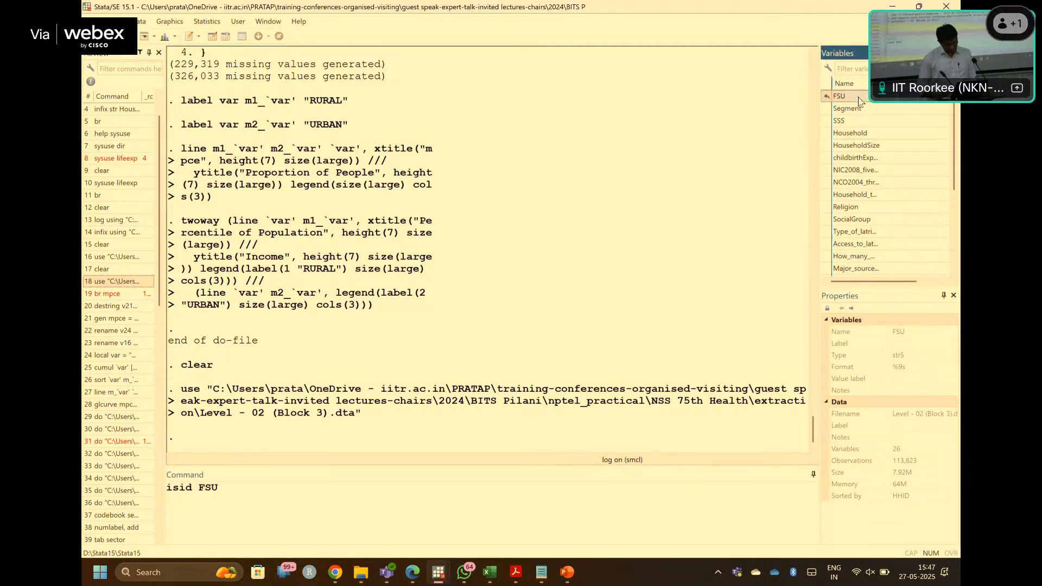
key("Return")
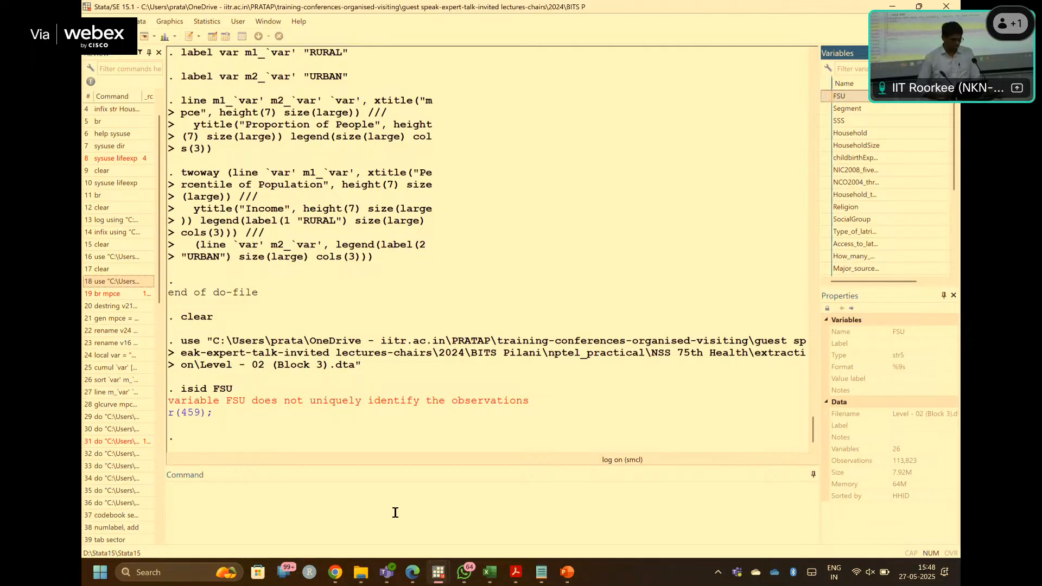
- Check with isid whether FSU and Segment together uniquely identify the observations
left_click(365, 517)
type("isid")
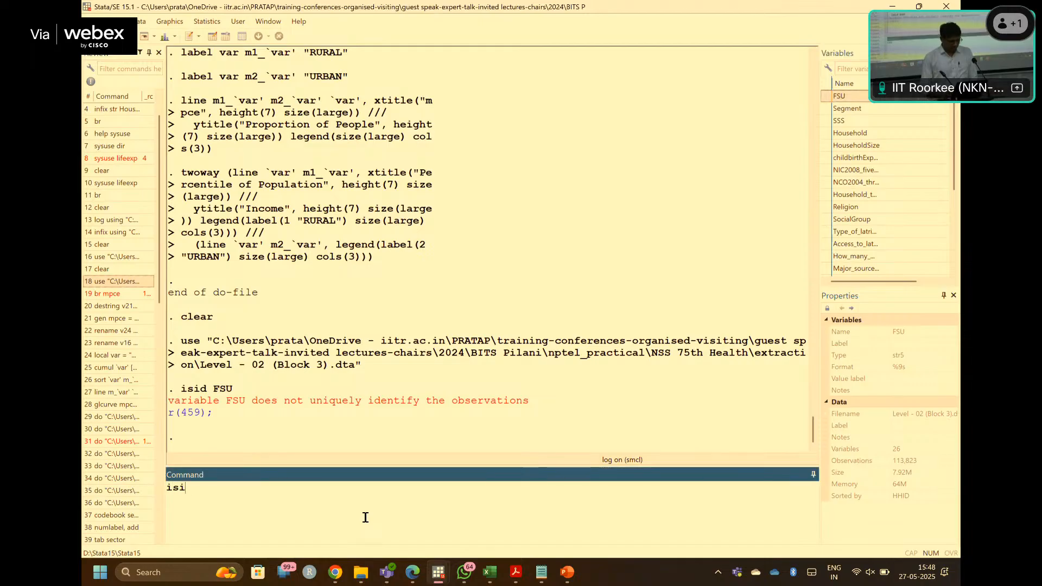
double_click(864, 97)
left_click(868, 110)
double_click(868, 112)
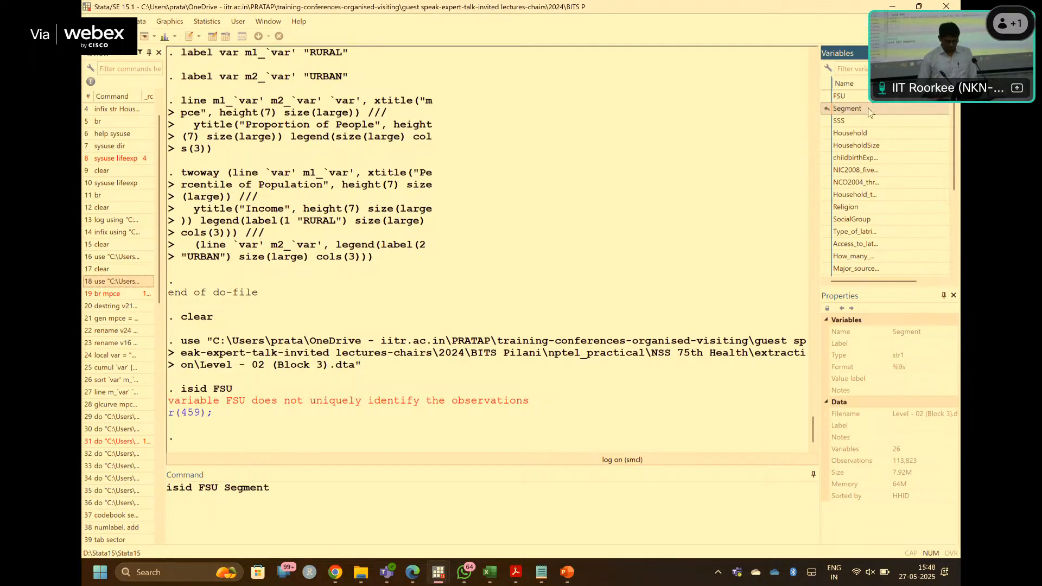
key("Return")
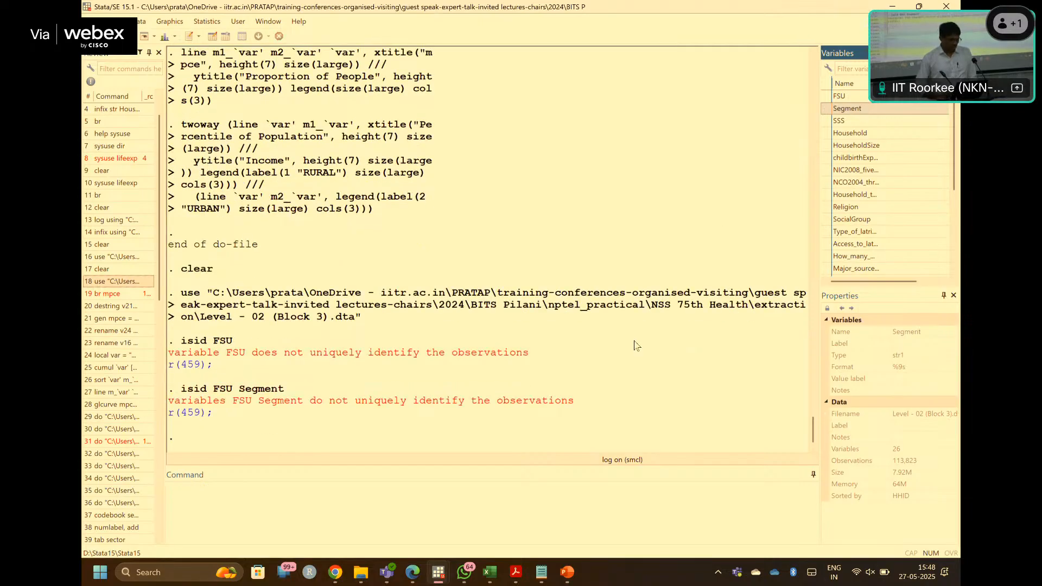
- Check with isid whether FSU, Segment and SSS together identify the observations, and prepare the same command with Household added
left_click(451, 515)
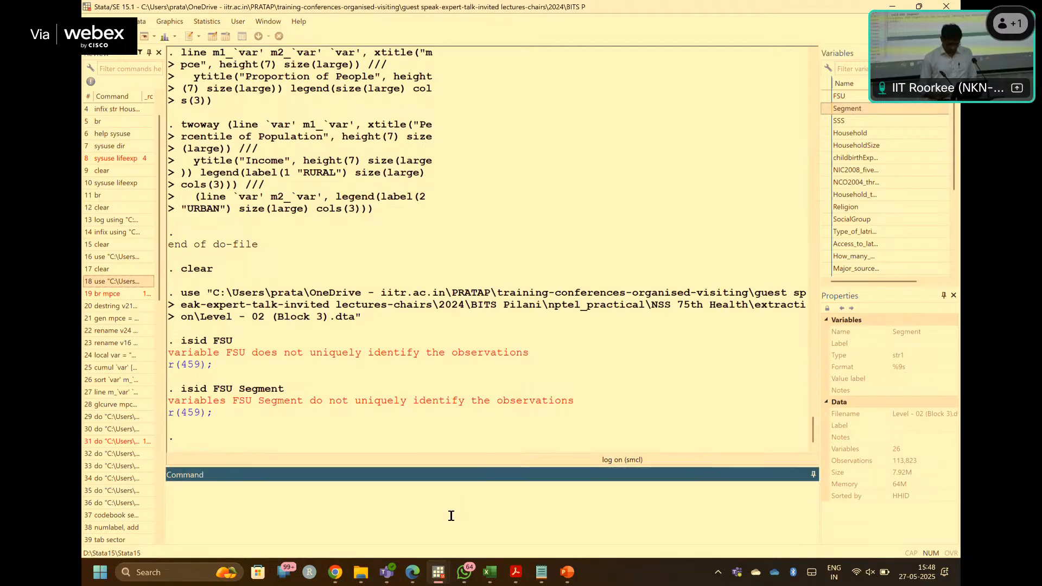
key("Page_Up")
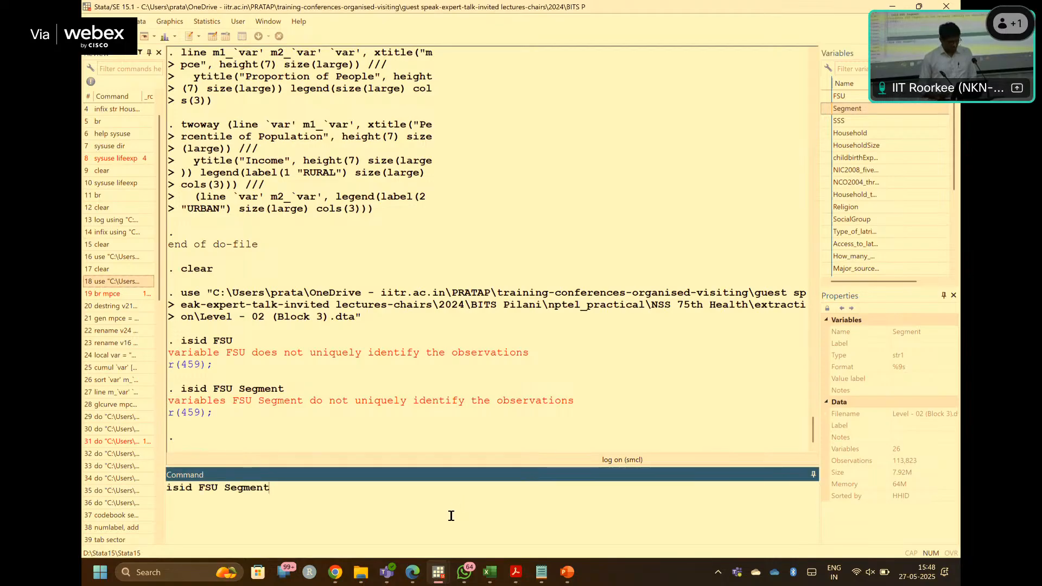
double_click(865, 121)
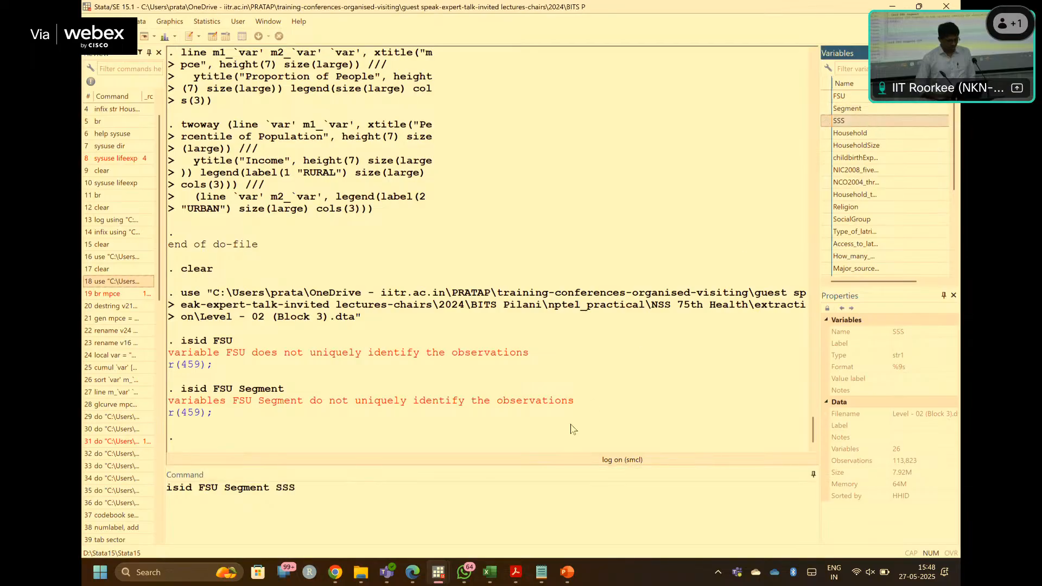
left_click(506, 499)
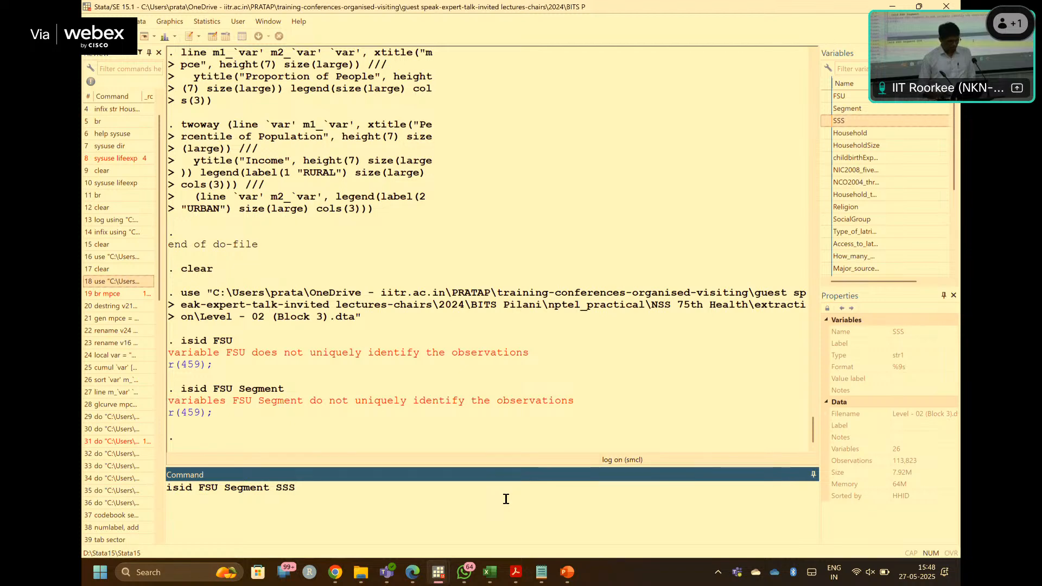
key("Return")
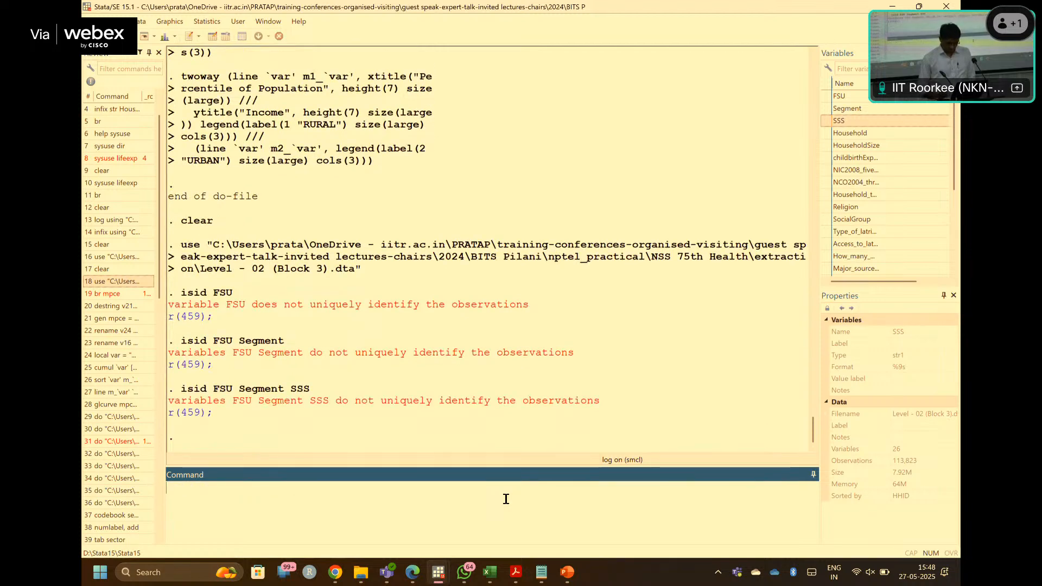
key("Page_Up")
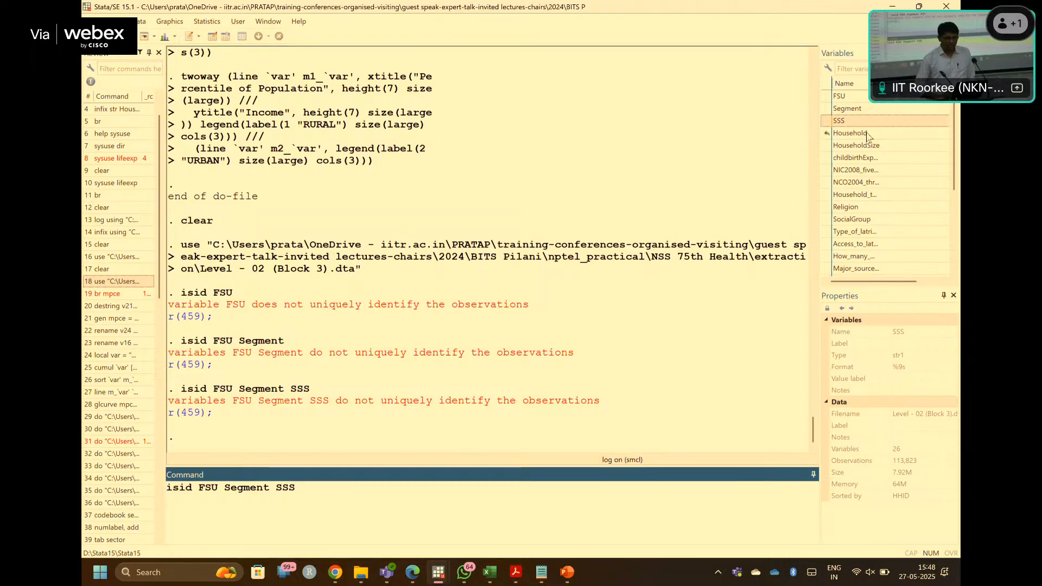
double_click(850, 133)
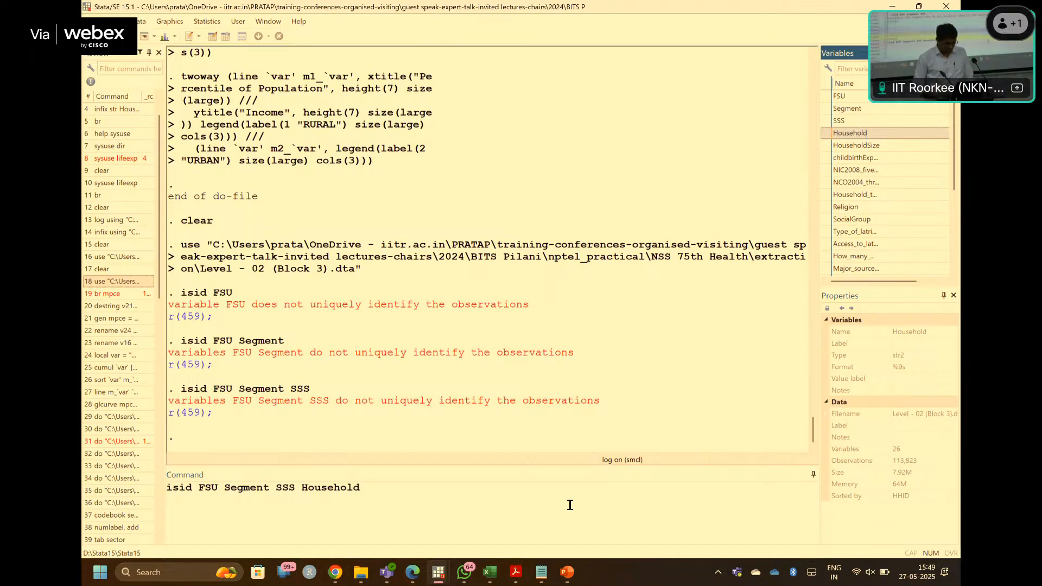
- Switch to the datalay75_250 workbook in Excel and mark the Common-ID item in the LEVEL - 02 (Block 3) layout
left_click(486, 572)
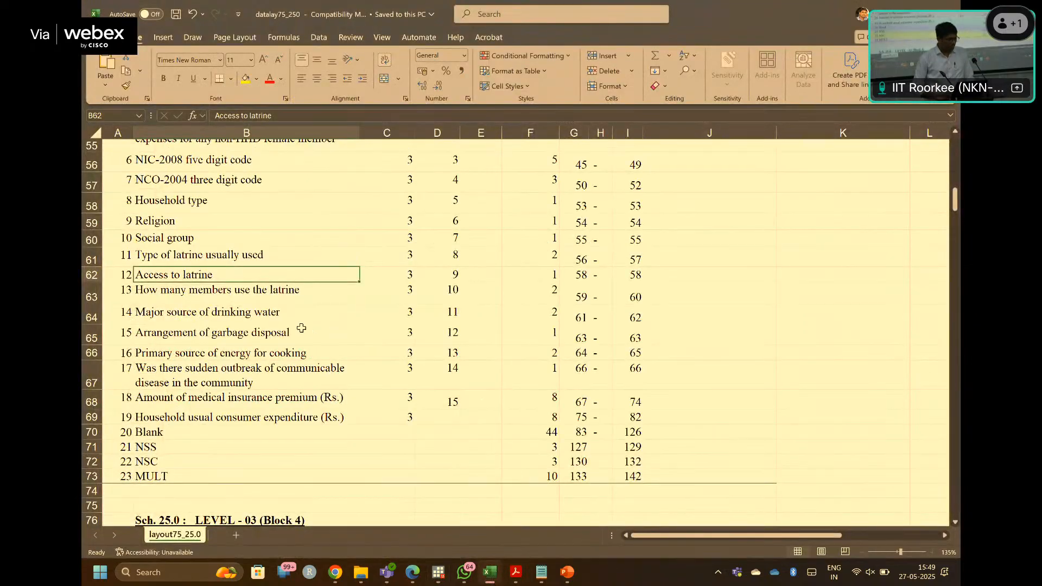
scroll(275, 314, "up", 7)
scroll(275, 313, "down", 1)
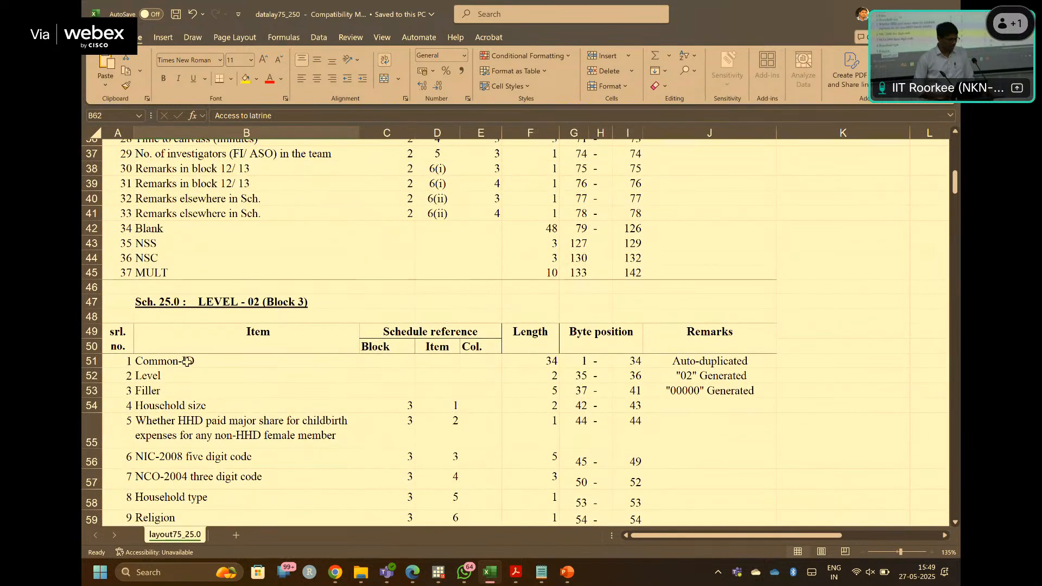
left_click_drag(187, 362, 184, 472)
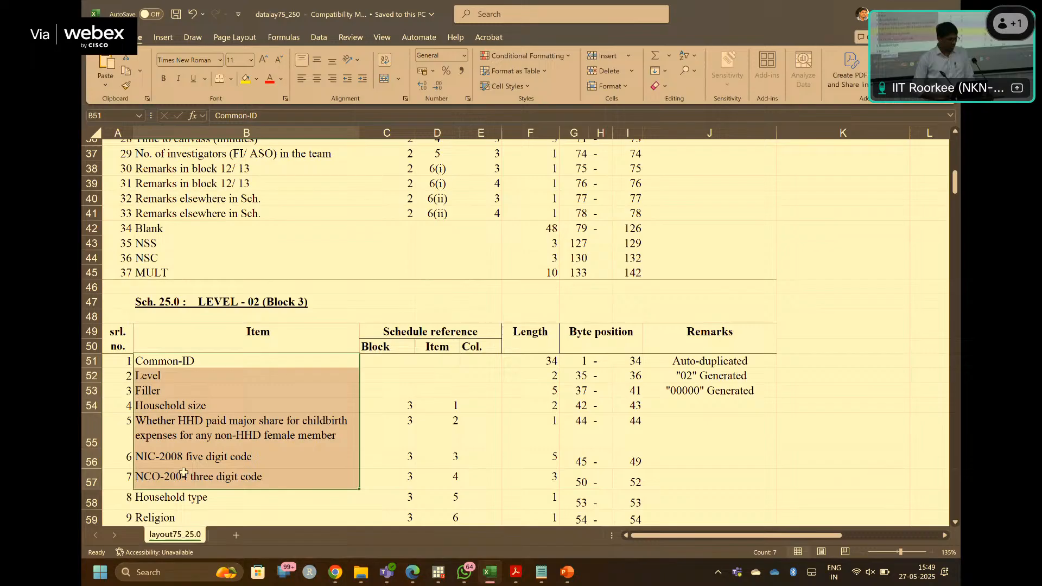
left_click(178, 422)
left_click(168, 363)
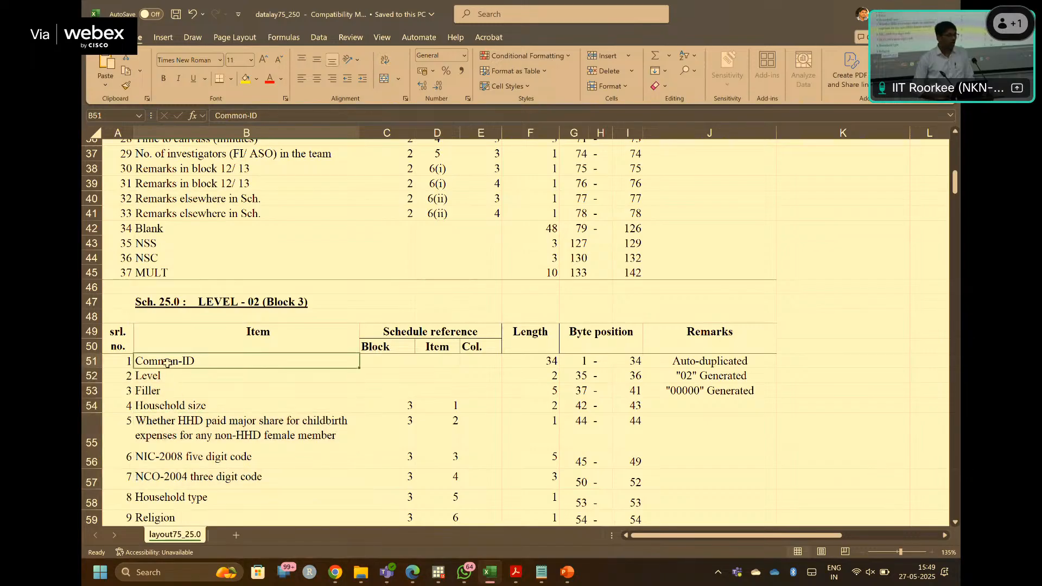
- Review the LEVEL - 01 (Blocks 1 and 2) items, marking FSU Serial No., and return to the LEVEL - 02 (Block 3) layout
scroll(277, 285, "up", 12)
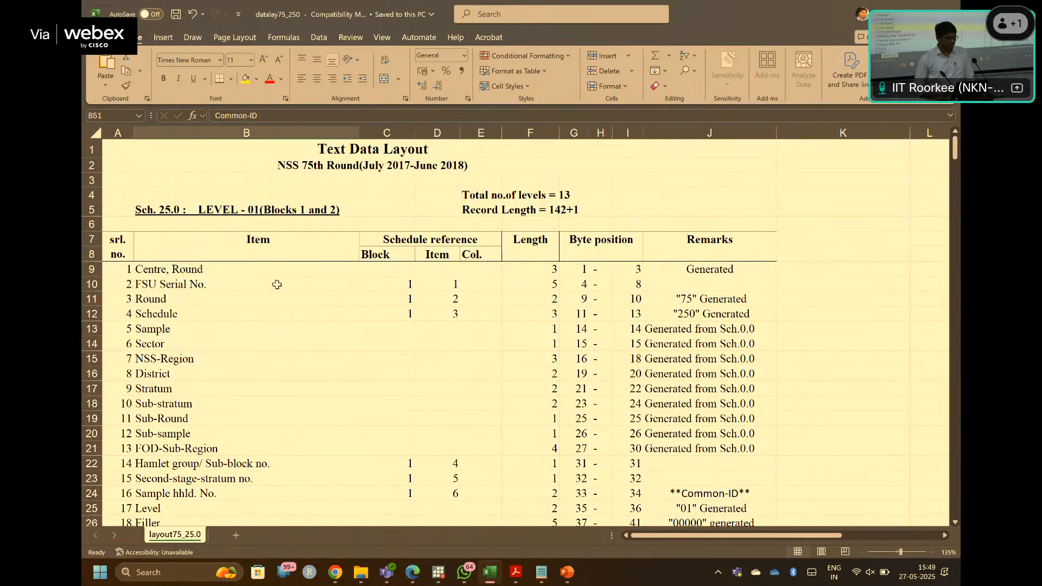
scroll(212, 320, "down", 1)
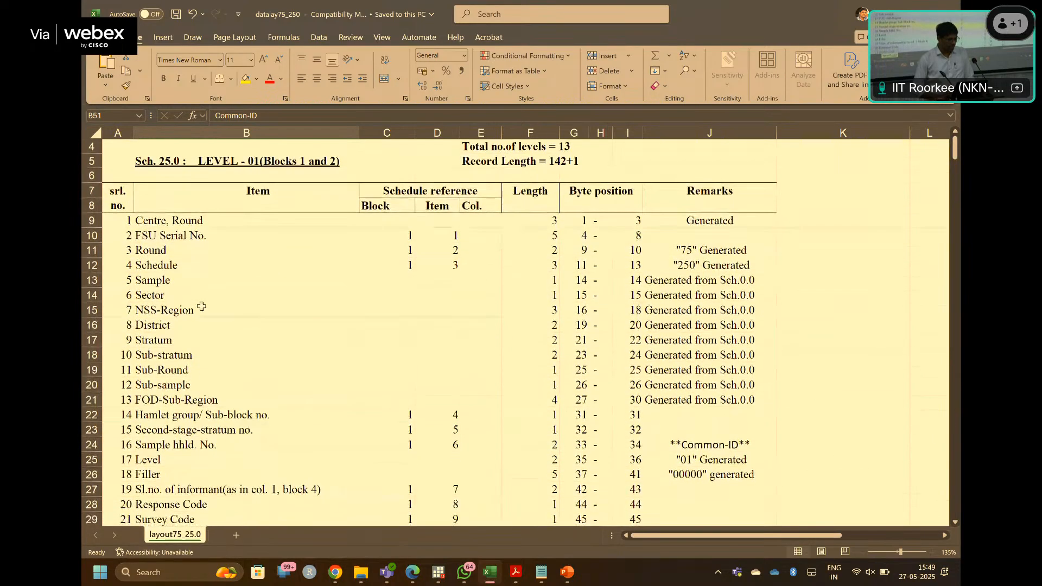
left_click(186, 235)
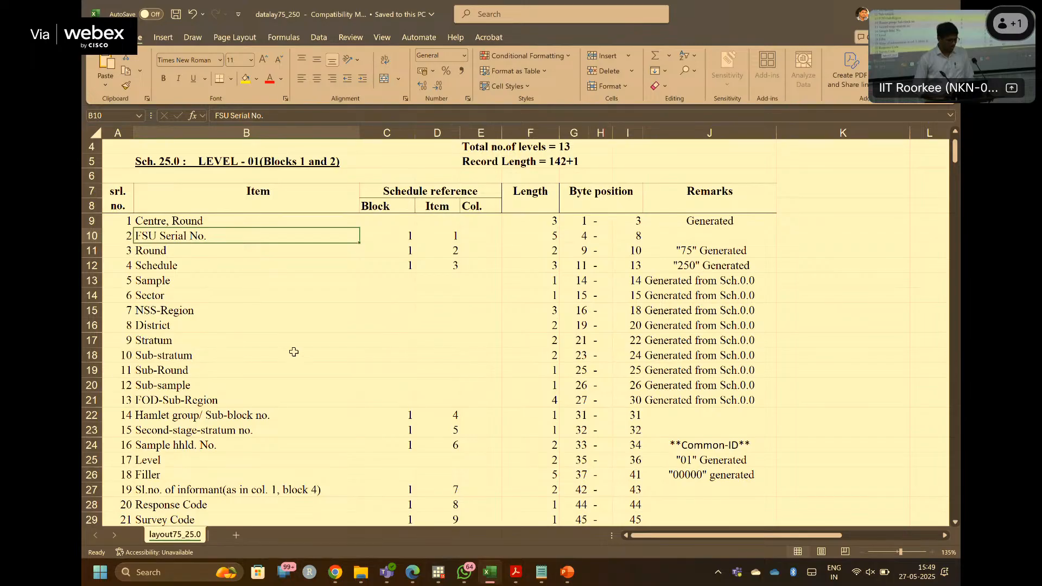
scroll(293, 351, "down", 7)
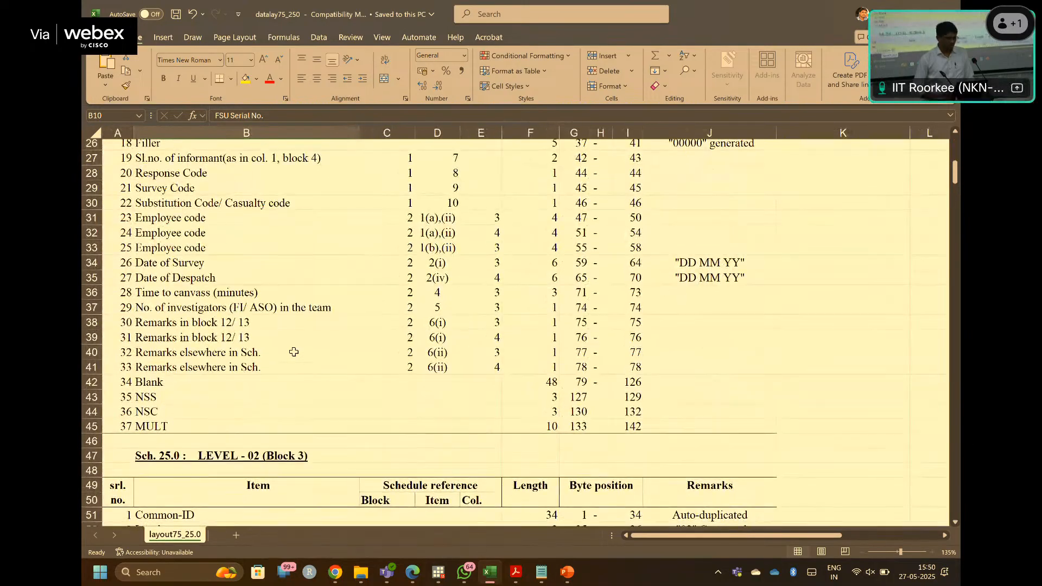
scroll(293, 352, "down", 3)
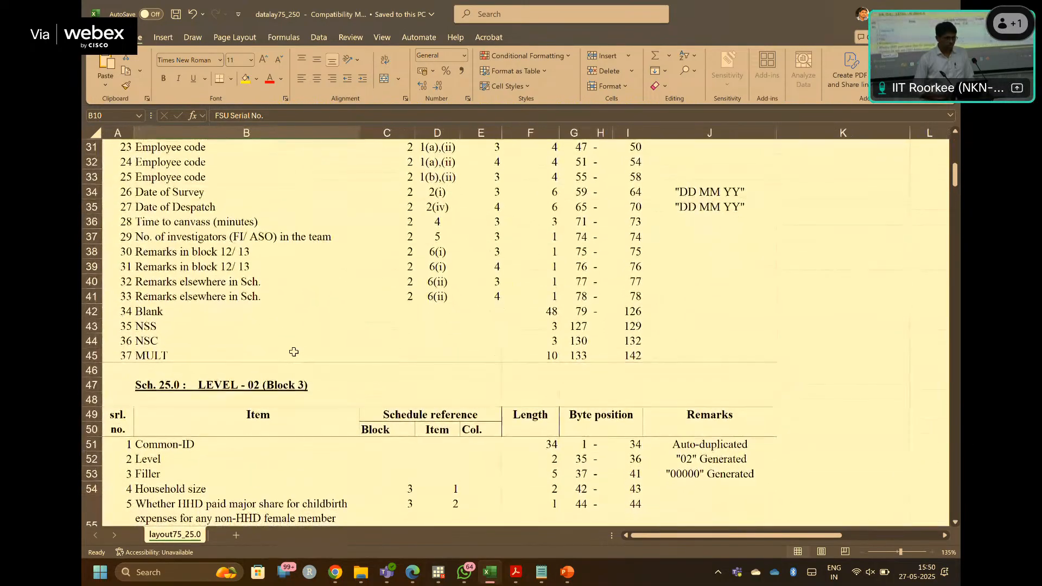
scroll(293, 352, "down", 3)
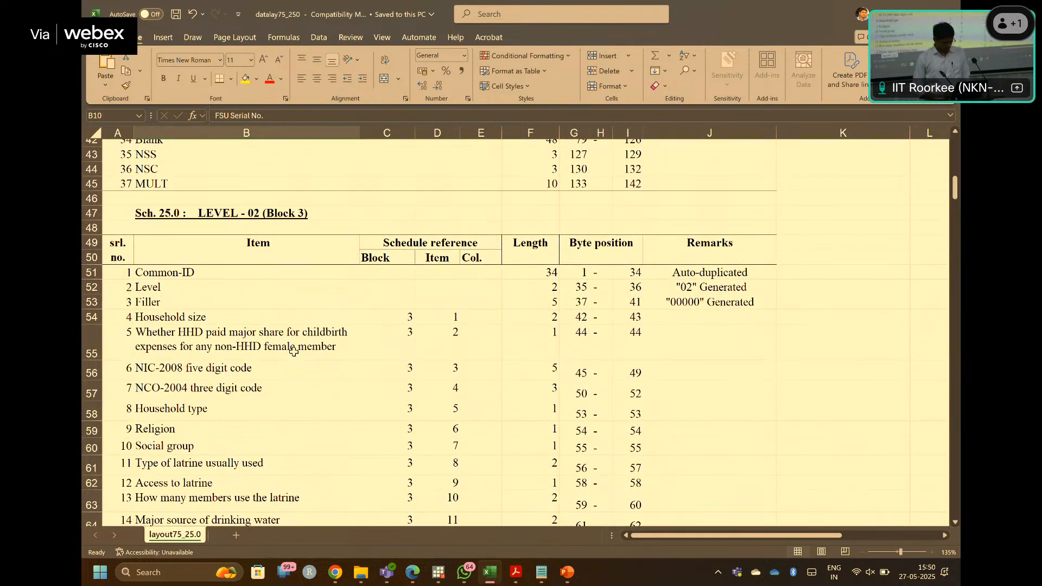
- Recheck the Common Primary Key in README75_250.pdf in Acrobat, and run isid on FSU, Segment, SSS and Household in Stata
key("alt+Tab")
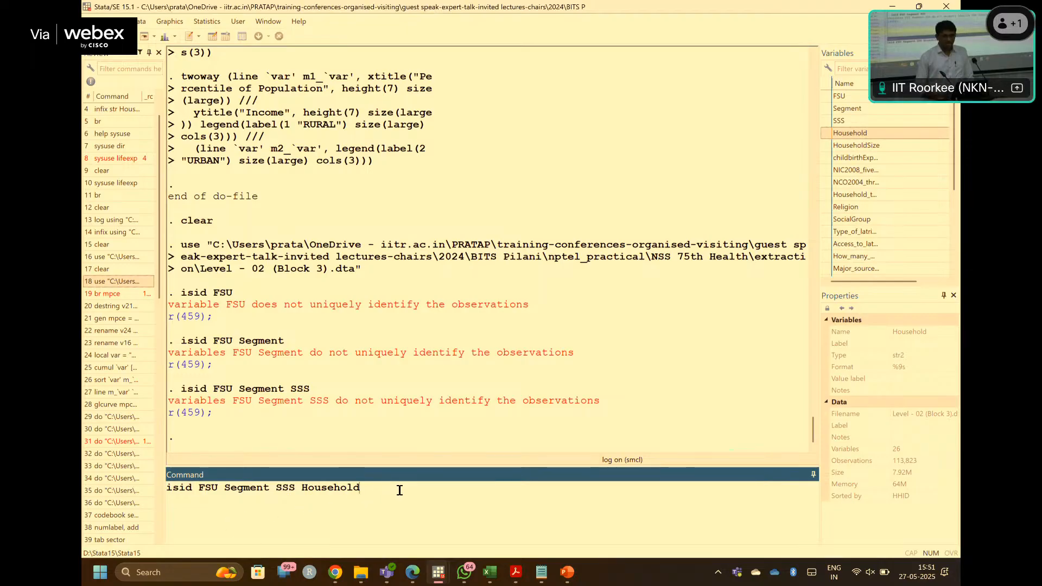
left_click(515, 573)
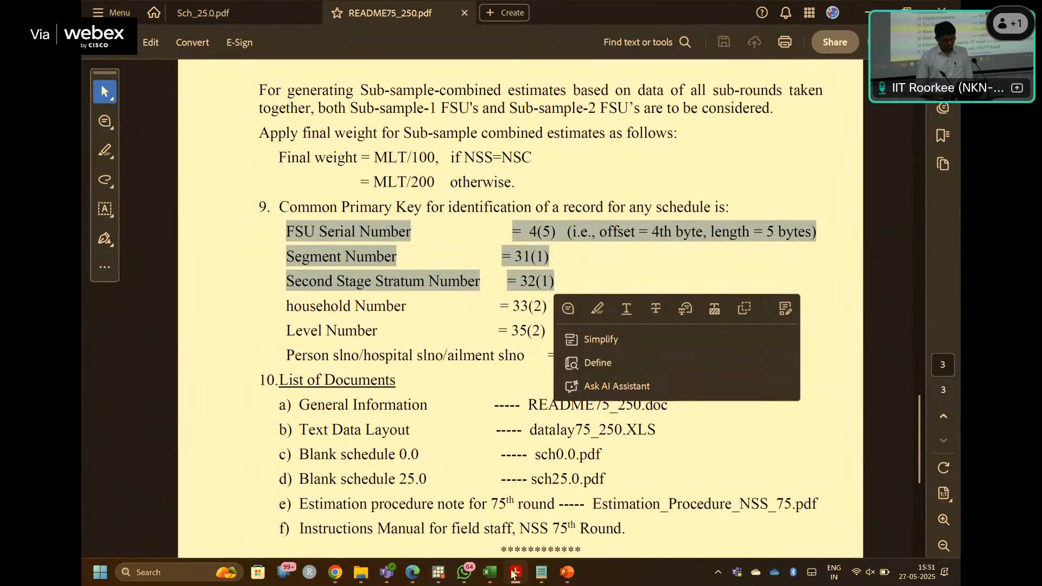
left_click(515, 573)
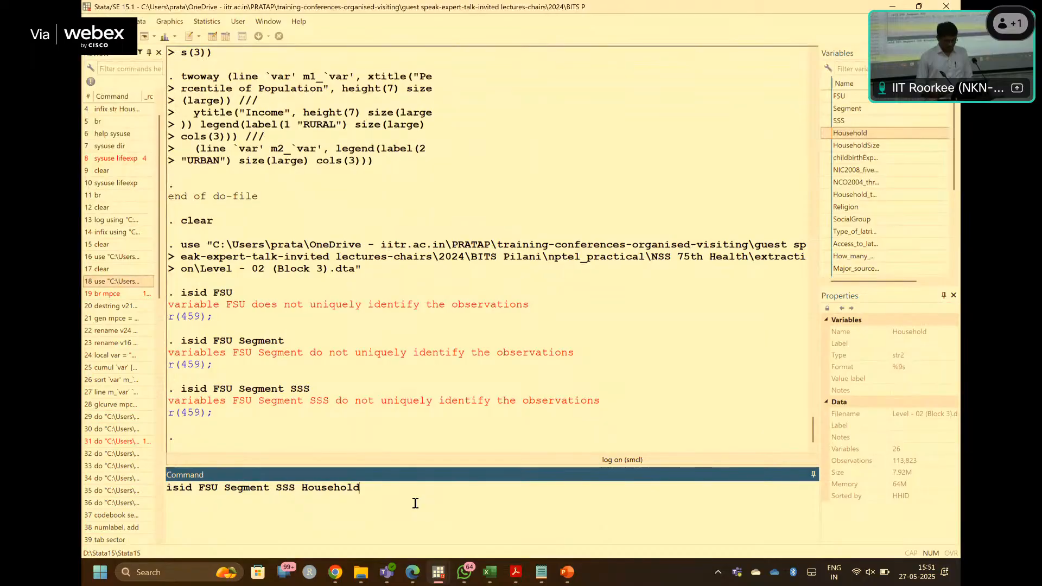
key("Return")
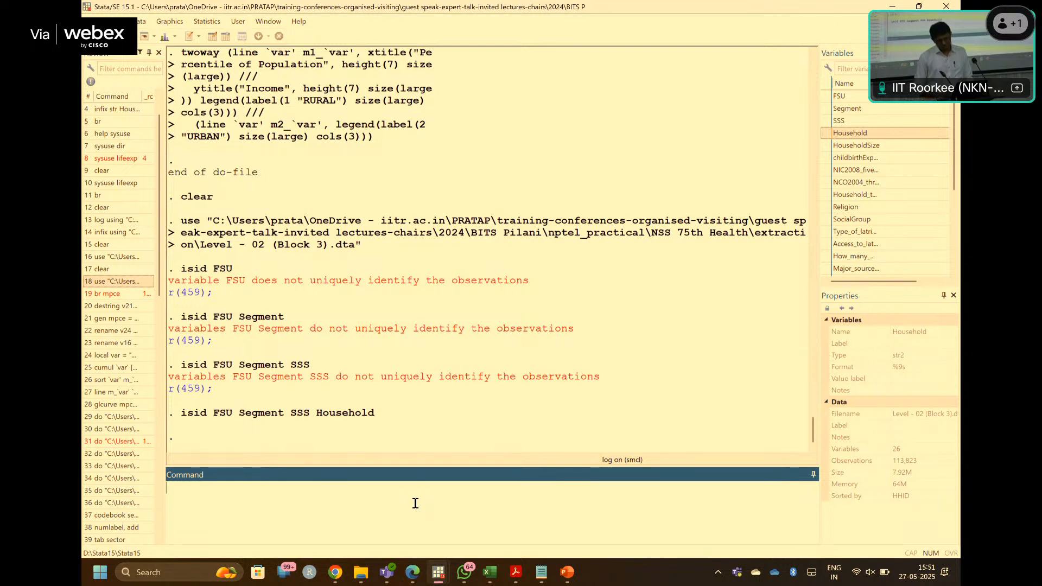
- Browse only the FSU, Segment, SSS and Household variables in the Data Editor and look through their records
scroll(931, 226, "down", 4)
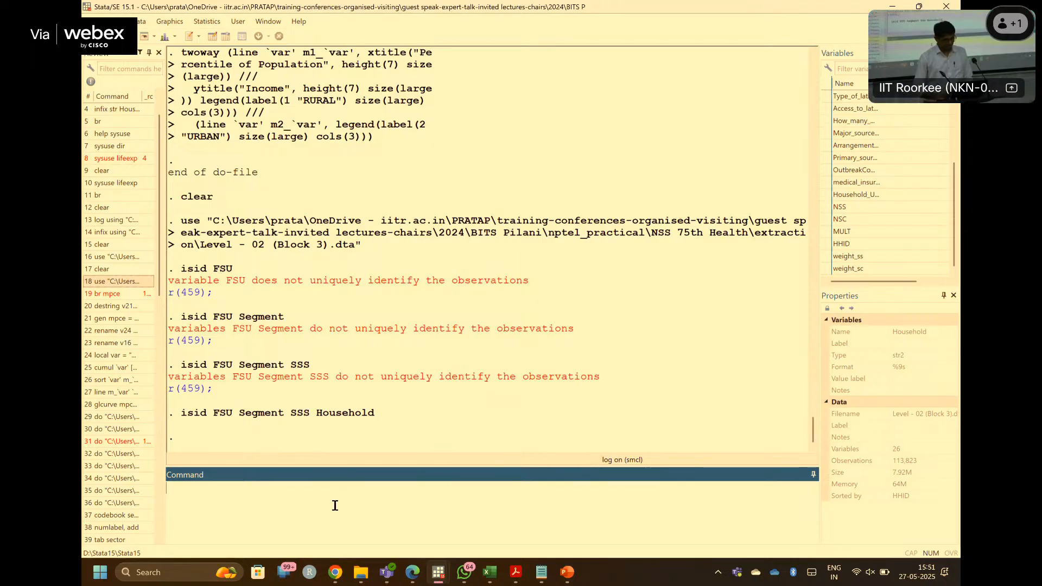
type("br")
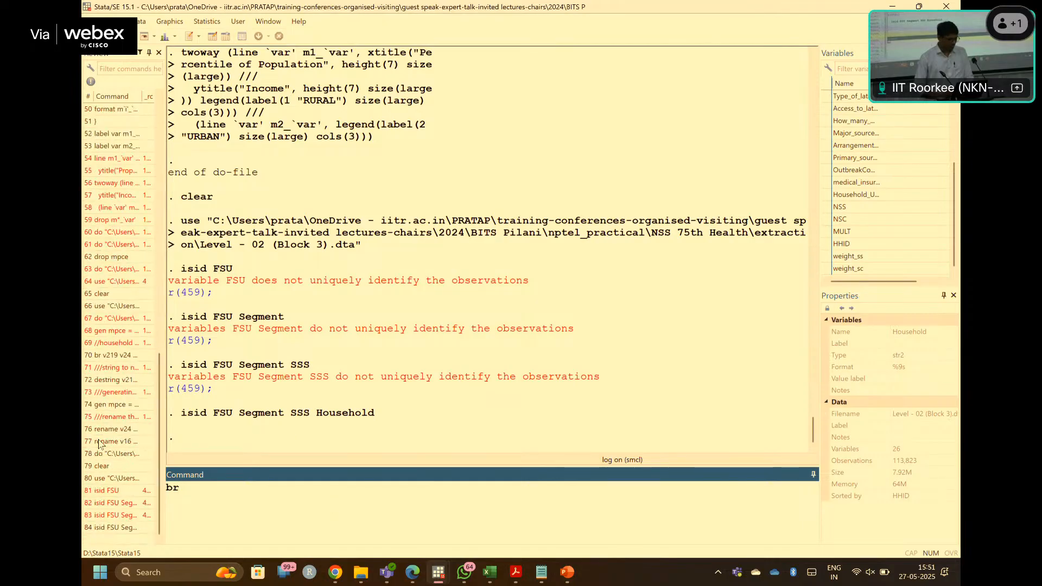
left_click(118, 529)
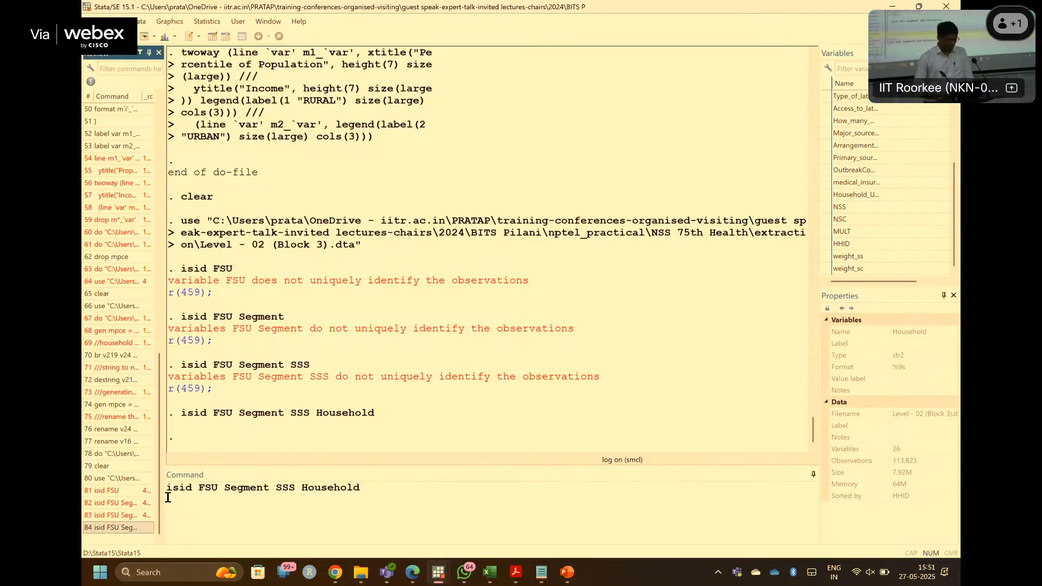
left_click(187, 488)
double_click(188, 489)
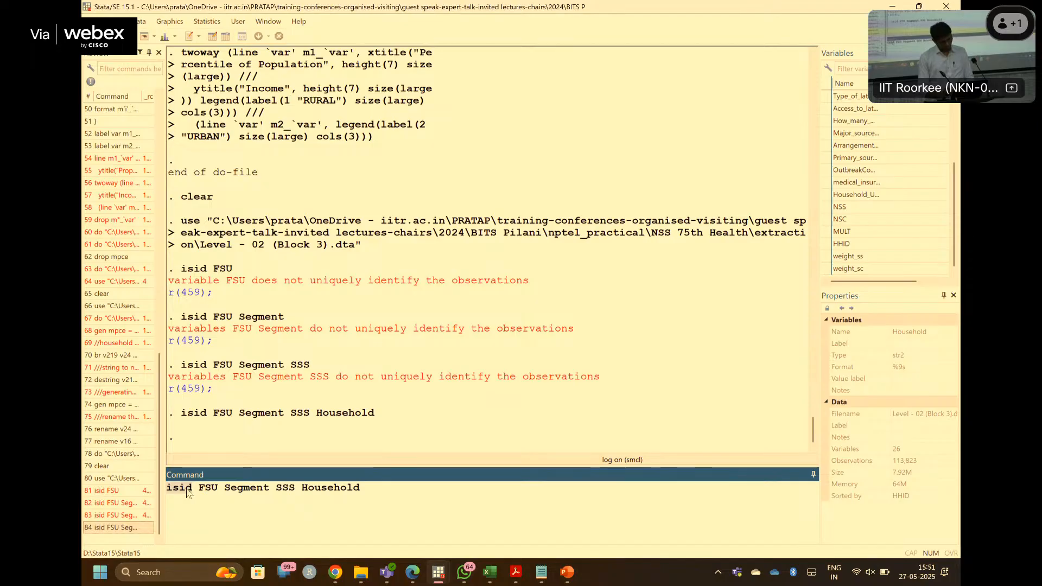
type("br")
key("Return")
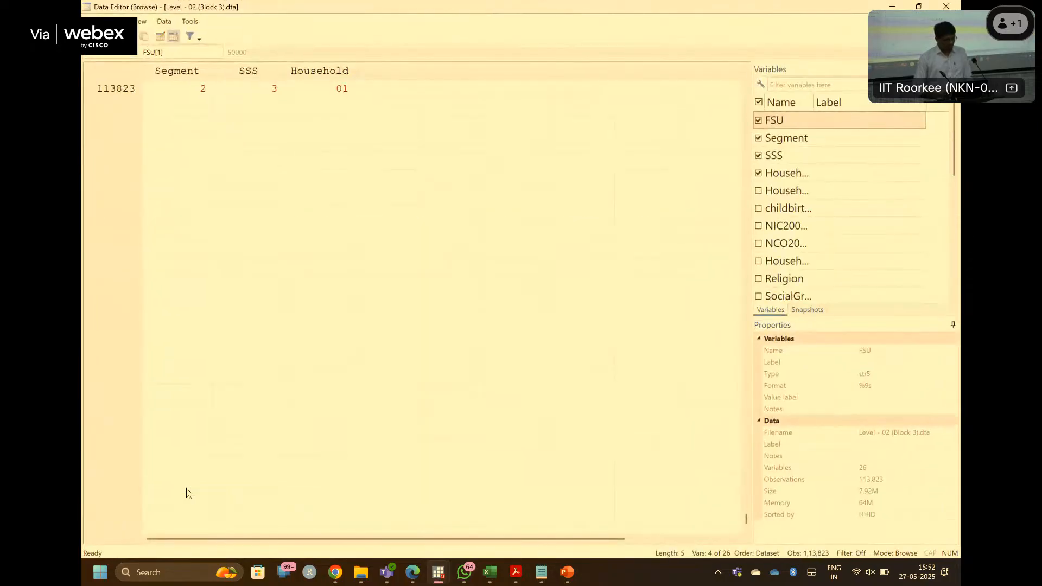
scroll(434, 332, "up", 20)
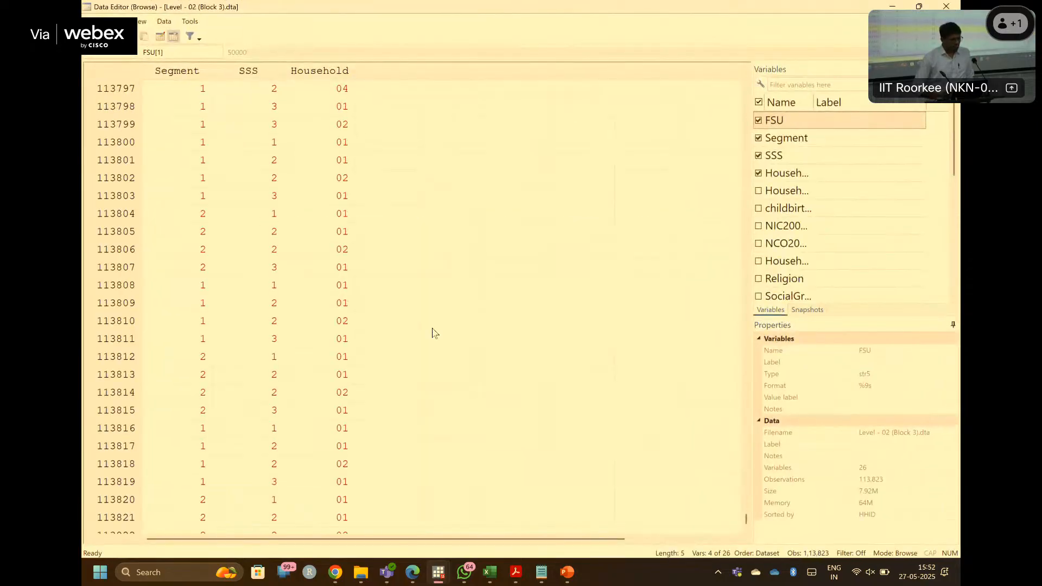
- Look back through the earlier FSU, Segment, SSS and Household records and close the Data Editor
scroll(434, 333, "up", 20)
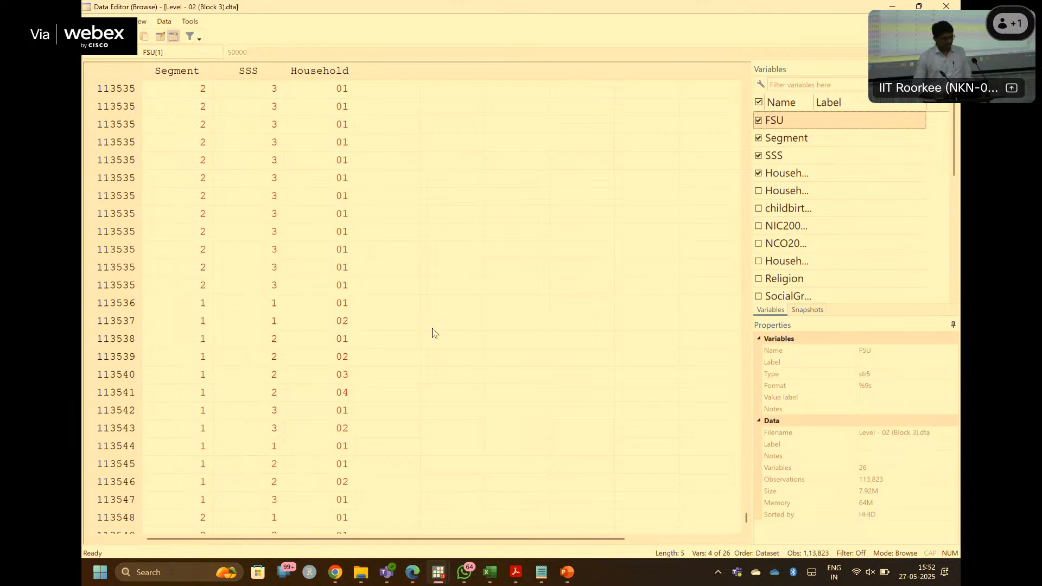
scroll(434, 332, "left", 2)
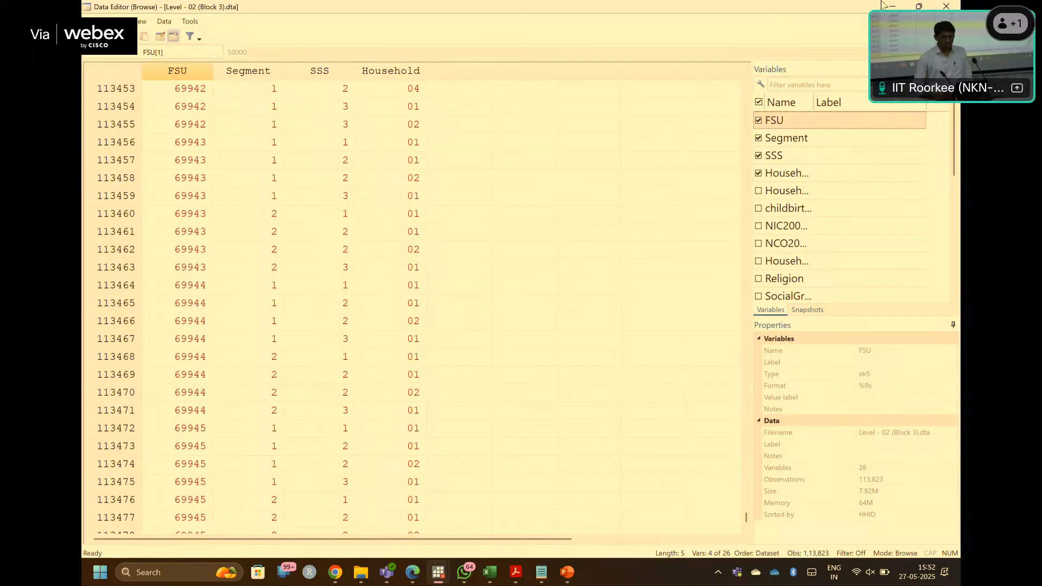
left_click(946, 5)
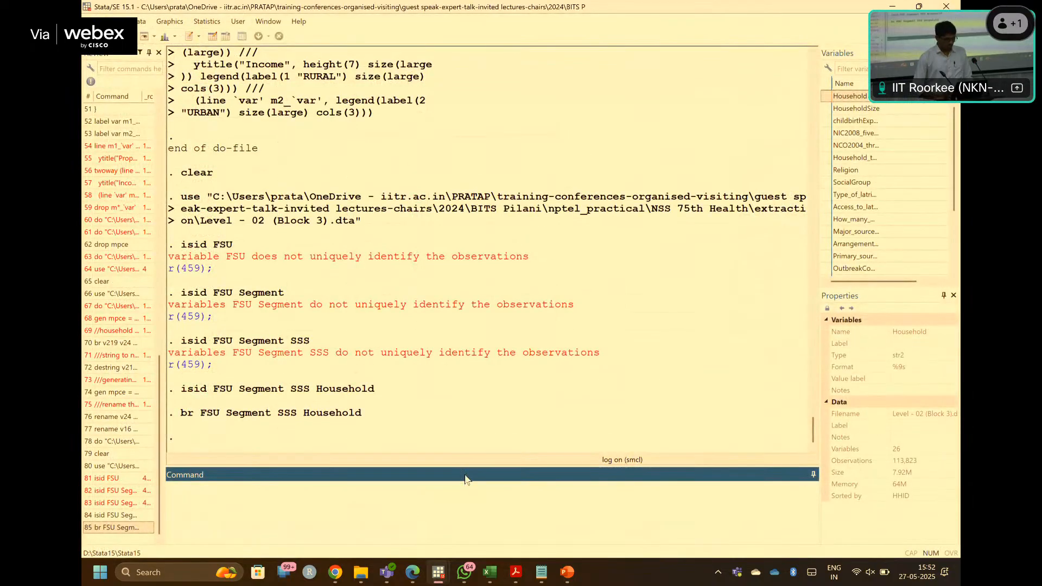
- Browse FSU, Segment, SSS and Household together with HHID, compare their values across the records, and close the Data Editor
left_click(116, 529)
left_click(387, 487)
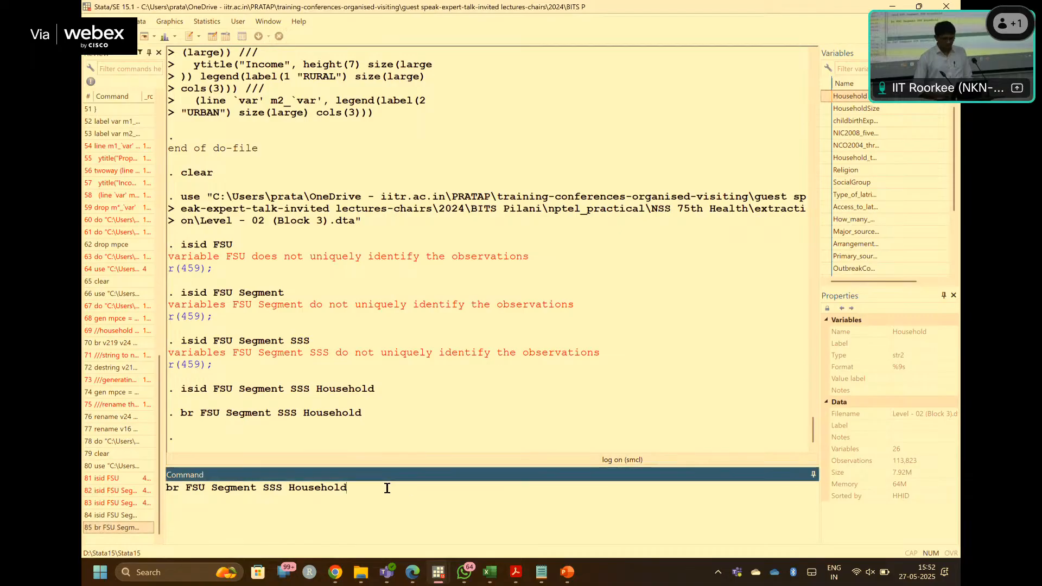
scroll(890, 236, "down", 3)
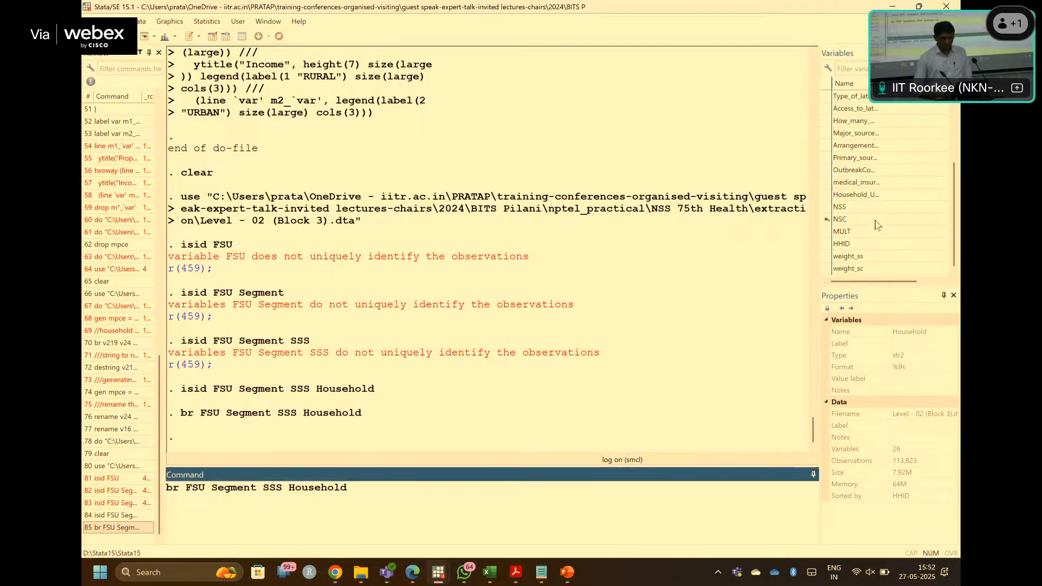
left_click(841, 244)
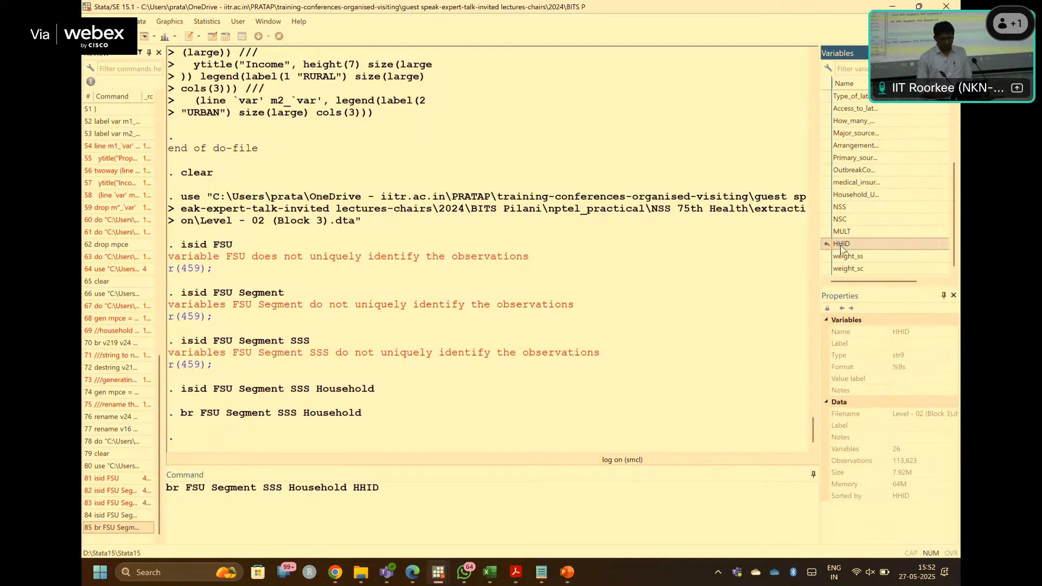
key("Return")
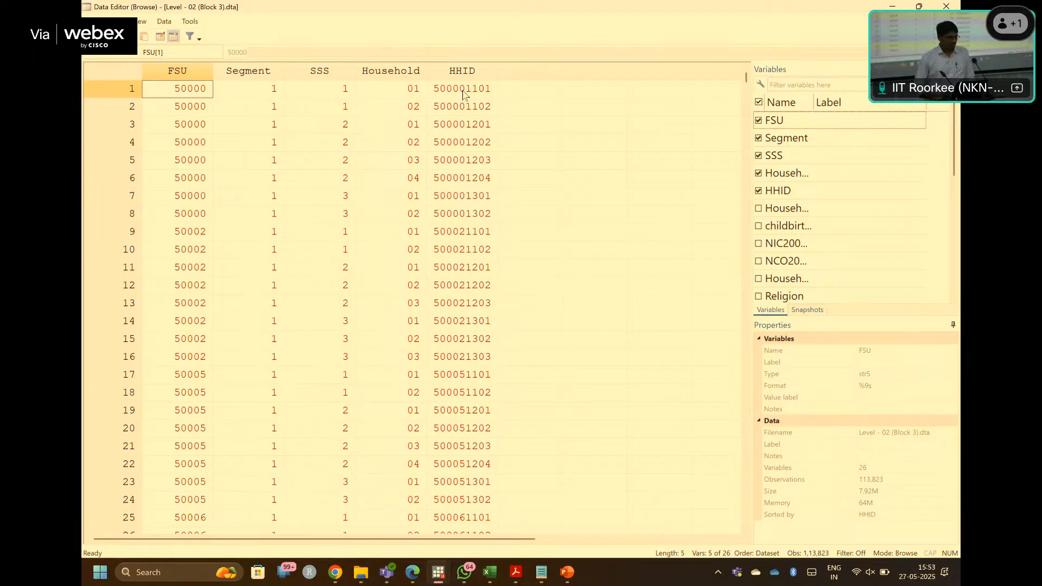
scroll(442, 224, "down", 20)
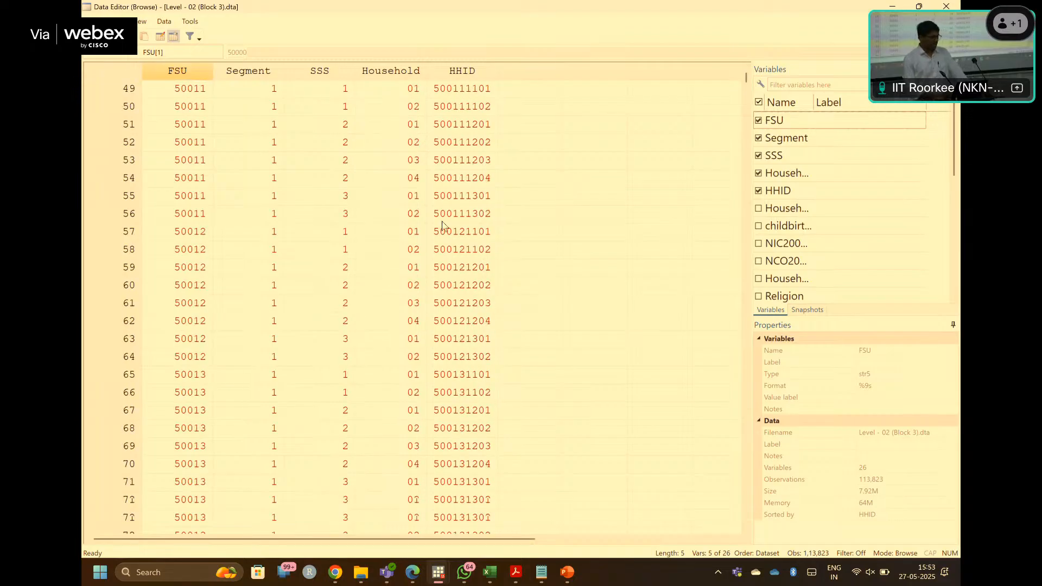
scroll(442, 224, "down", 17)
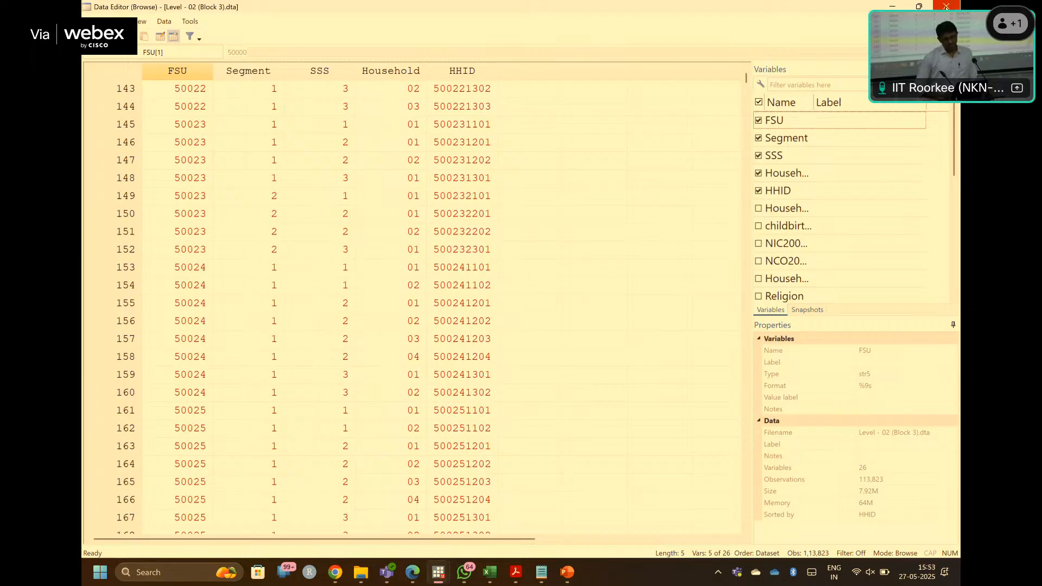
left_click(946, 6)
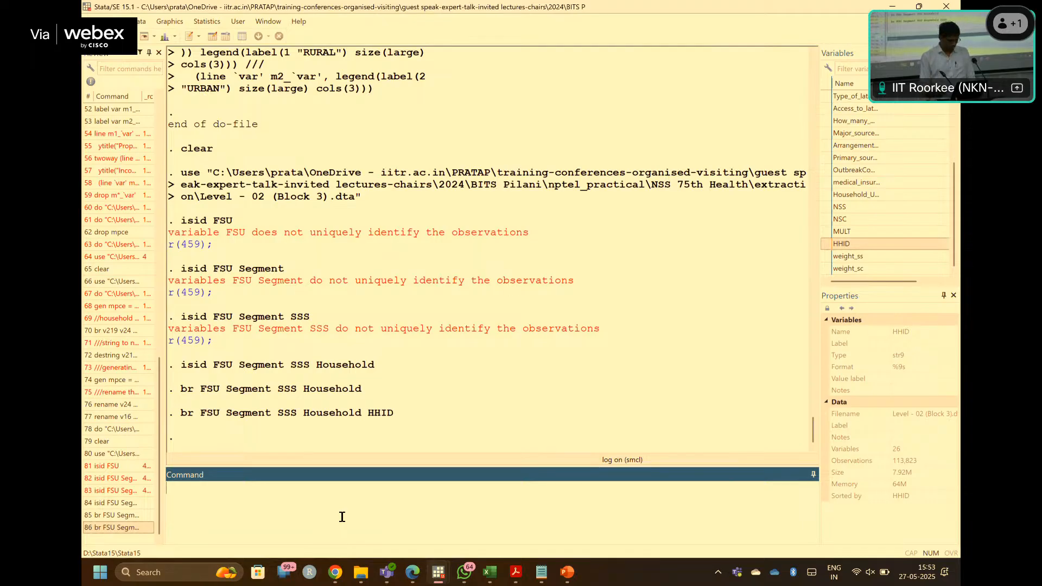
- Run isid on HHID to test whether it uniquely identifies the observations, and sort the data by HHID
type("so")
key("BackSpace")
key("BackSpace")
type("isid HHID")
key("Return")
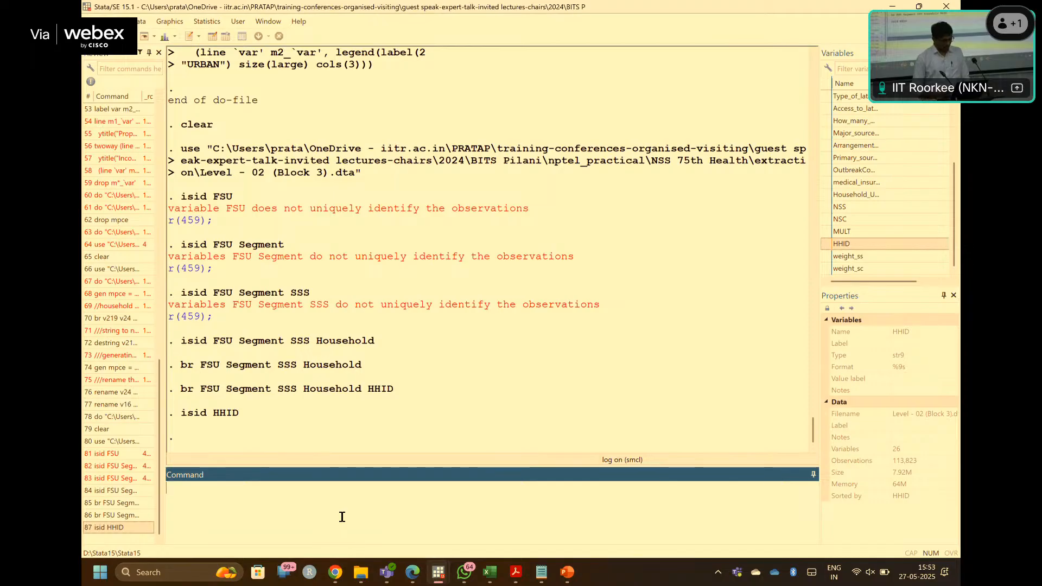
type("sort")
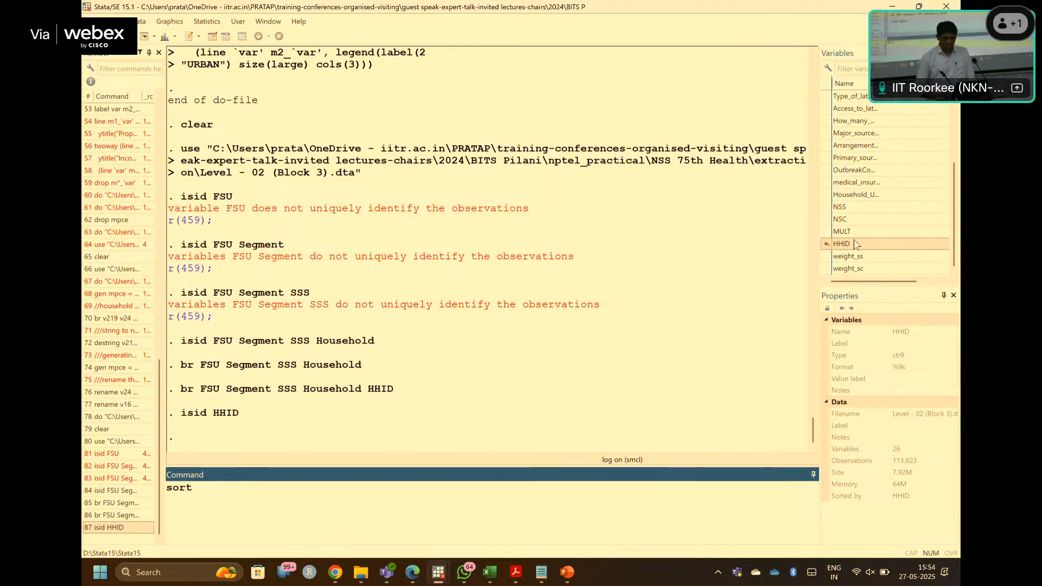
double_click(845, 244)
key("Return")
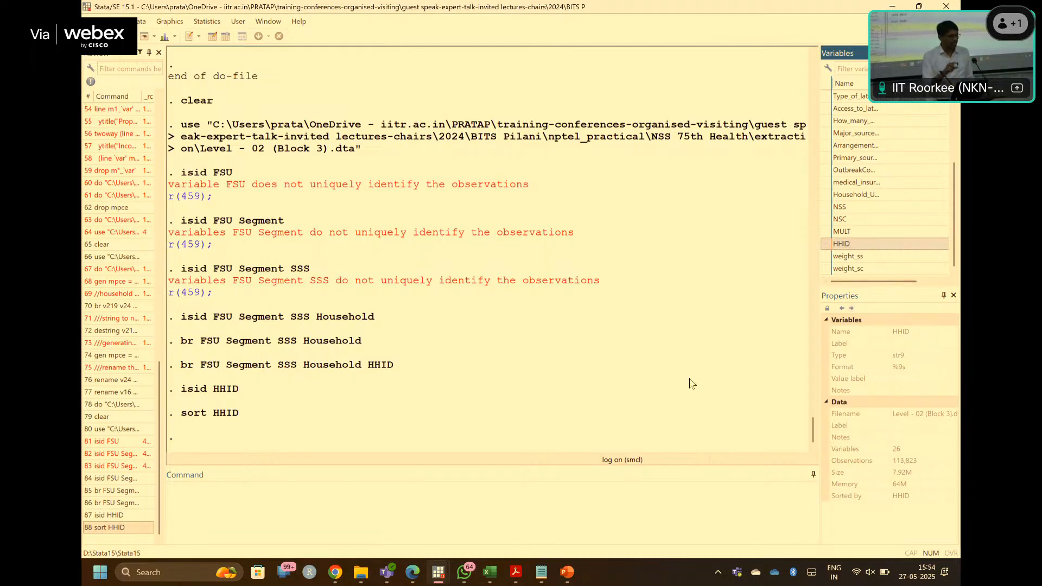
left_click(564, 501)
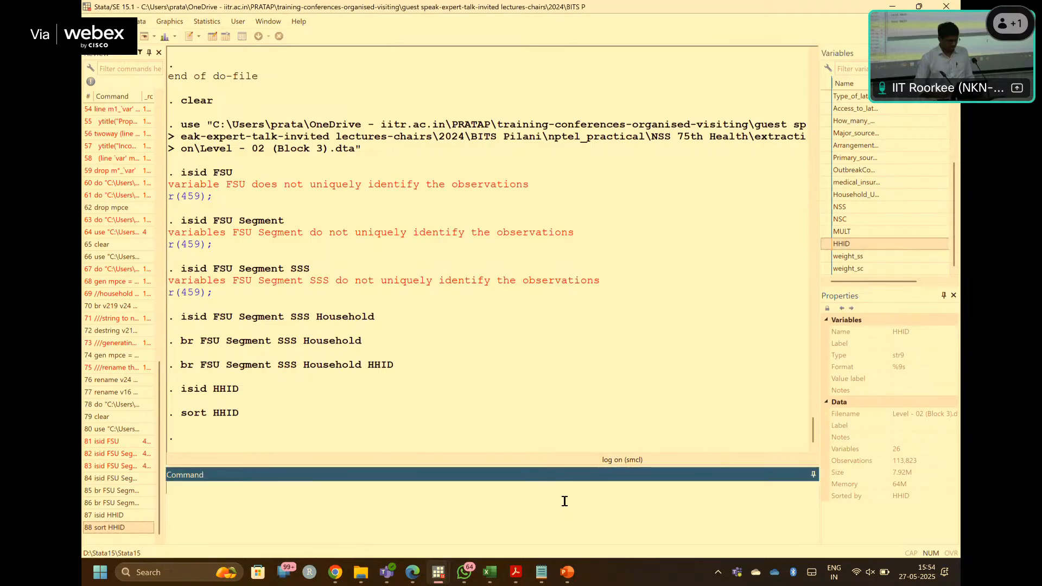
type("gen HHID")
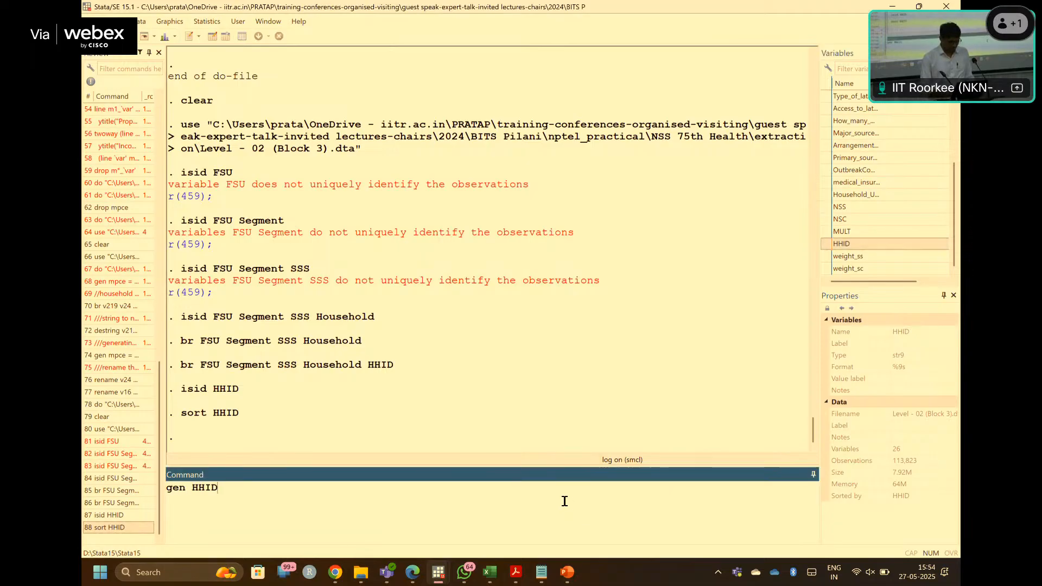
type(" =")
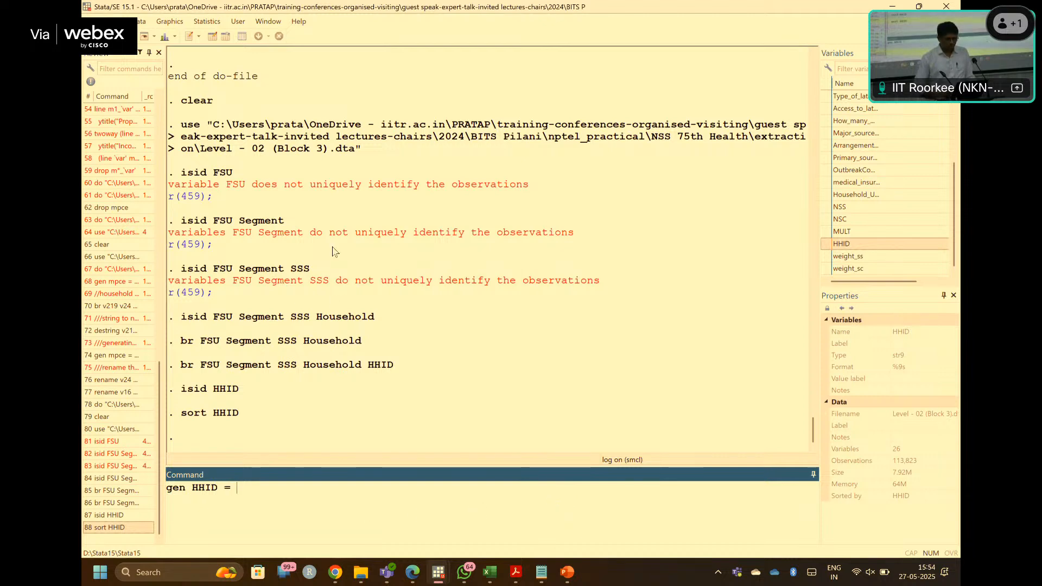
scroll(844, 101, "up", 4)
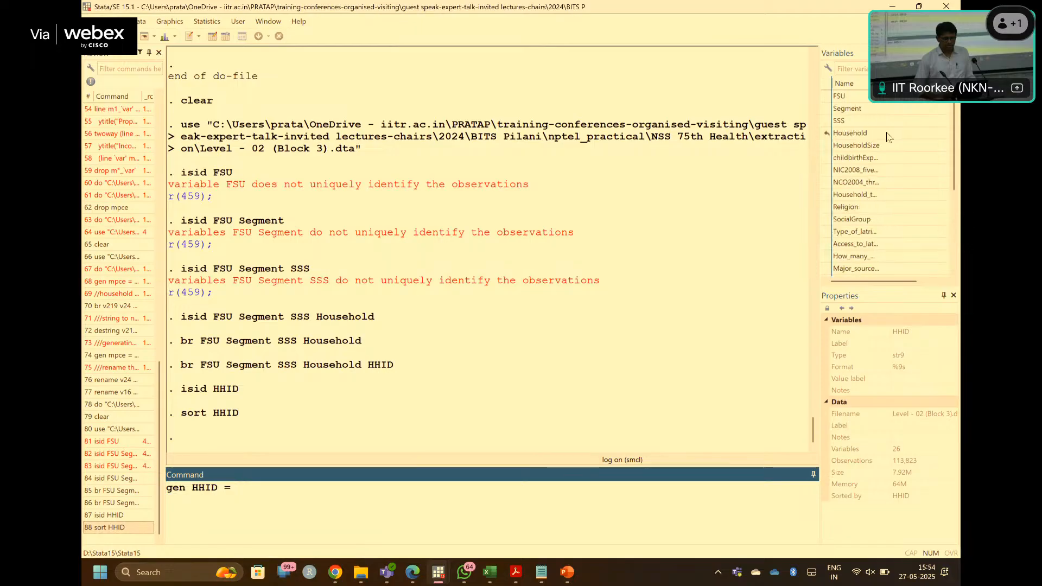
double_click(840, 96)
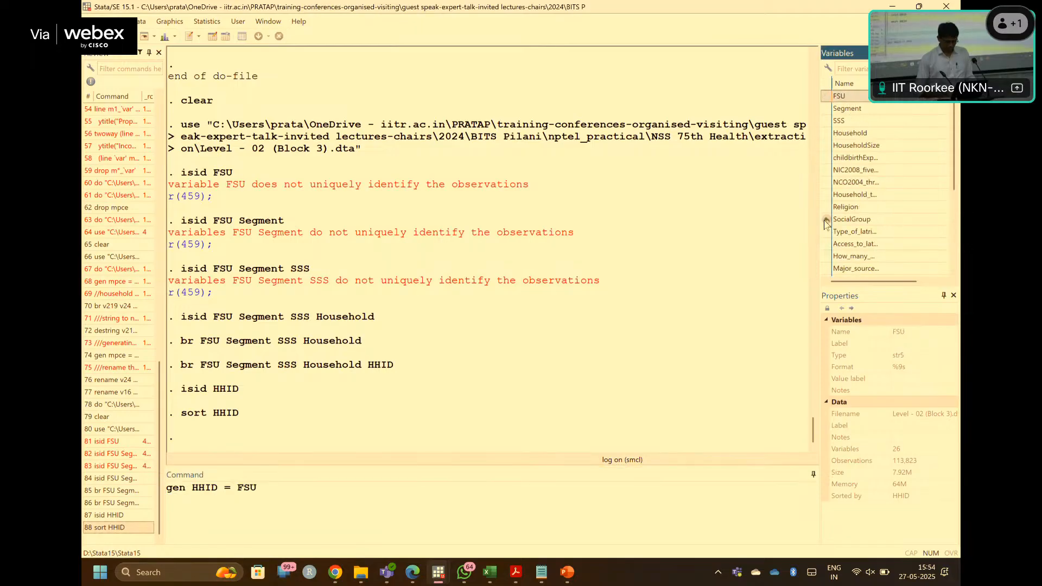
type("+")
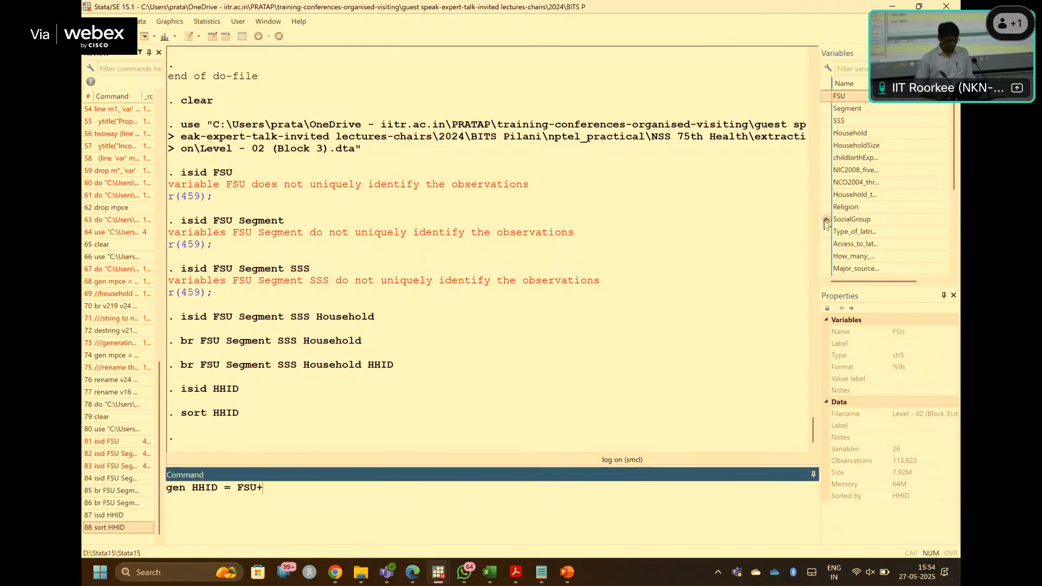
double_click(876, 109)
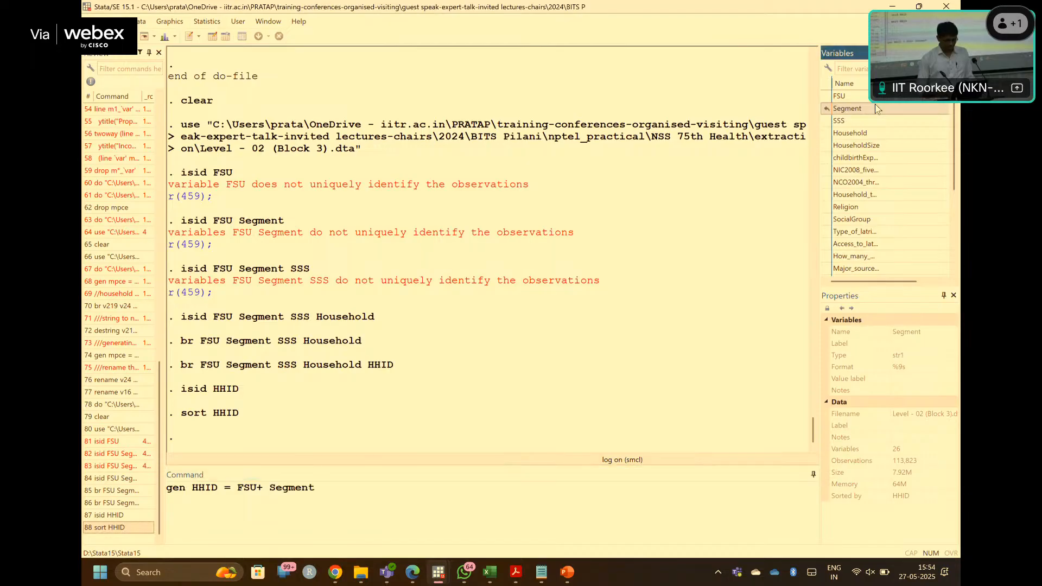
type("+")
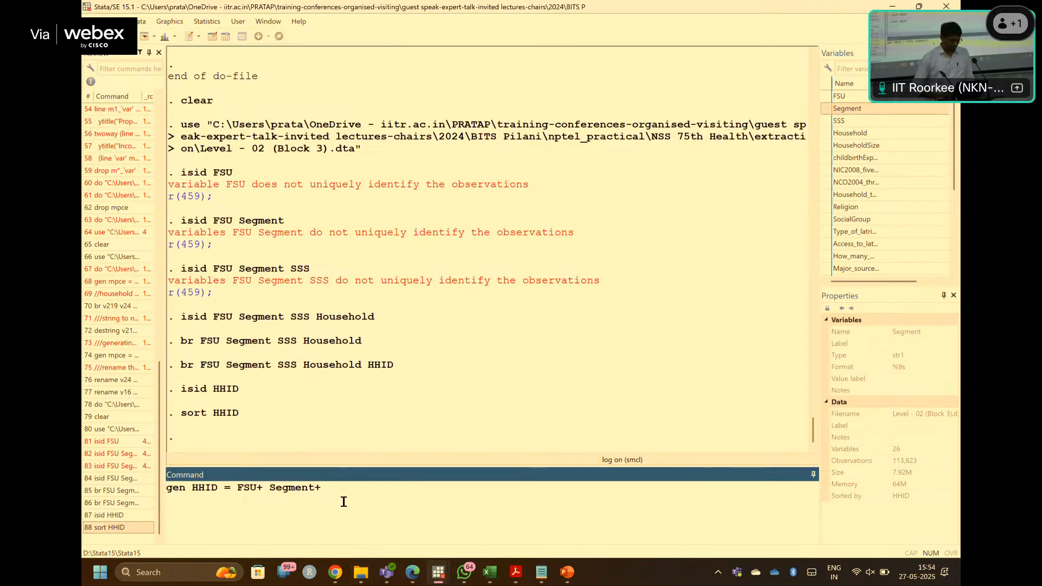
left_click_drag(342, 496, 166, 488)
key("BackSpace")
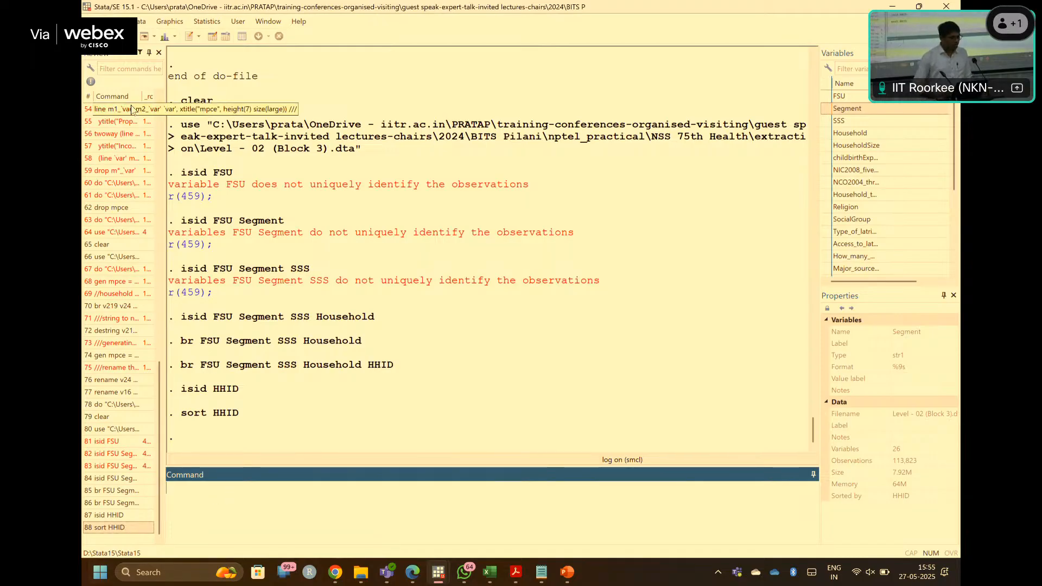
- Clear the Block 3 data from memory and open Level - 03 ( Block 4).dta from the extraction folder
key("ctrl+o")
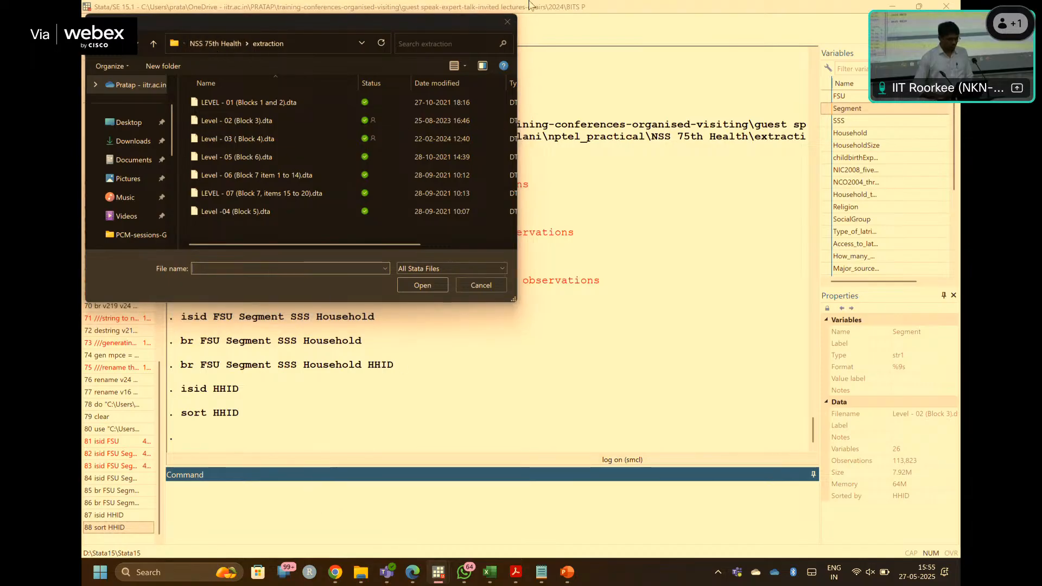
left_click(508, 23)
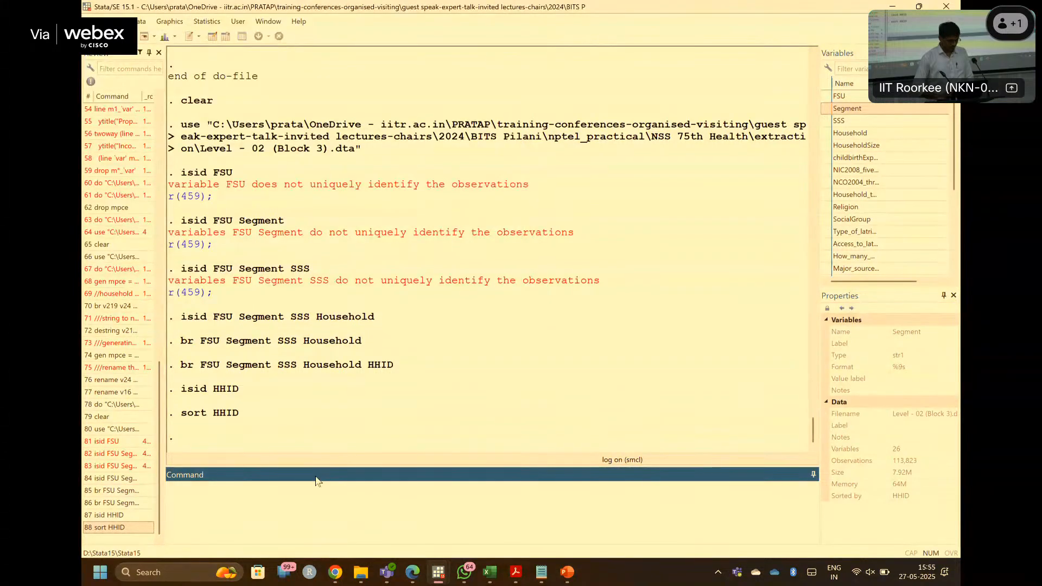
type("clear")
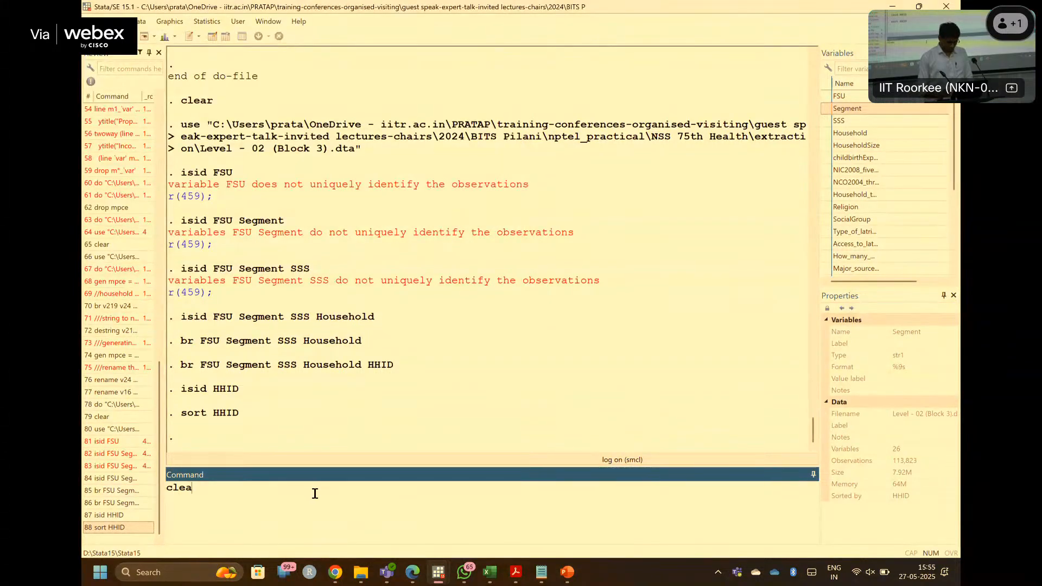
key("Return")
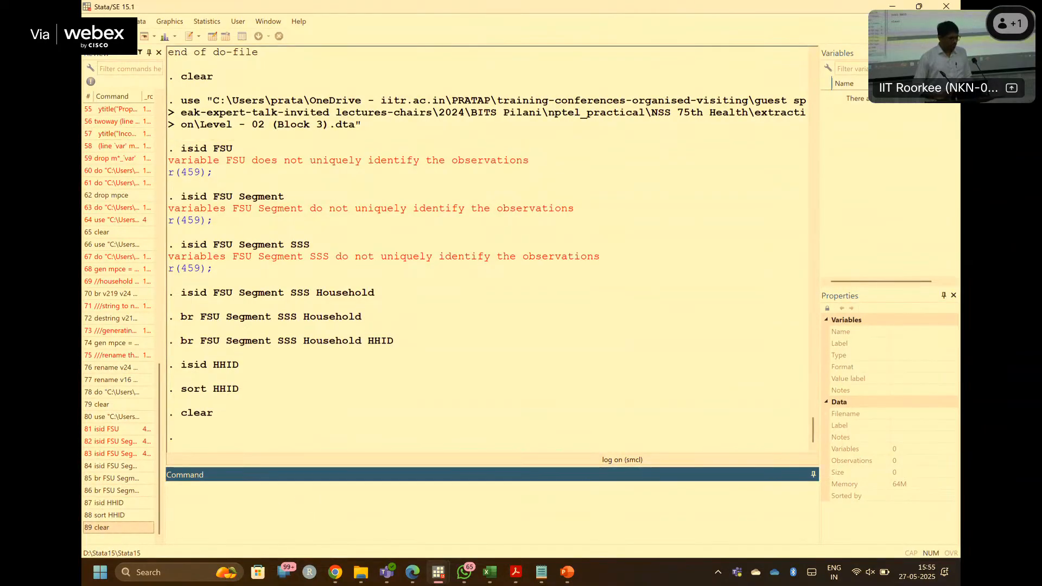
key("ctrl+o")
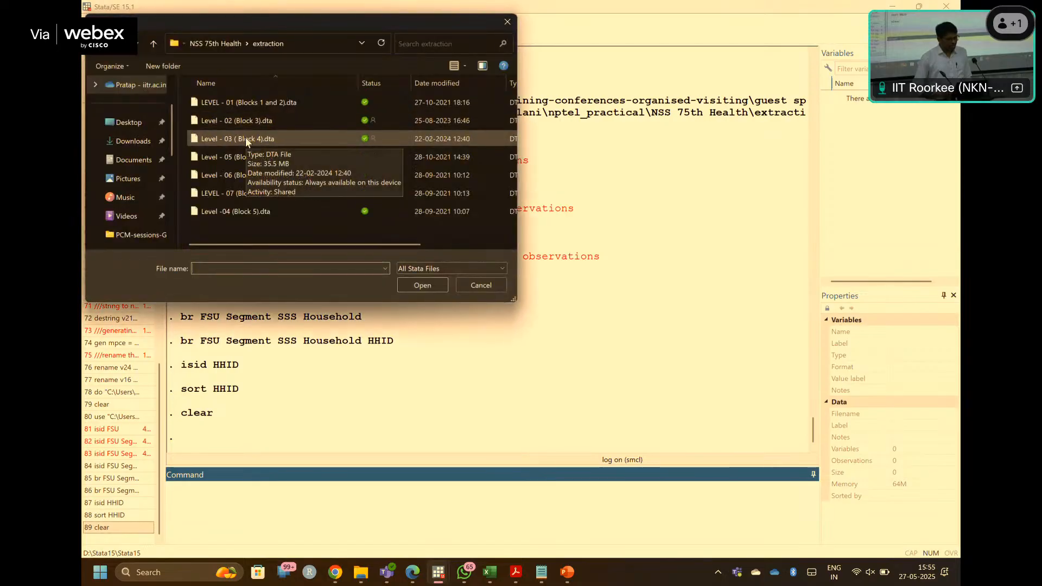
double_click(278, 138)
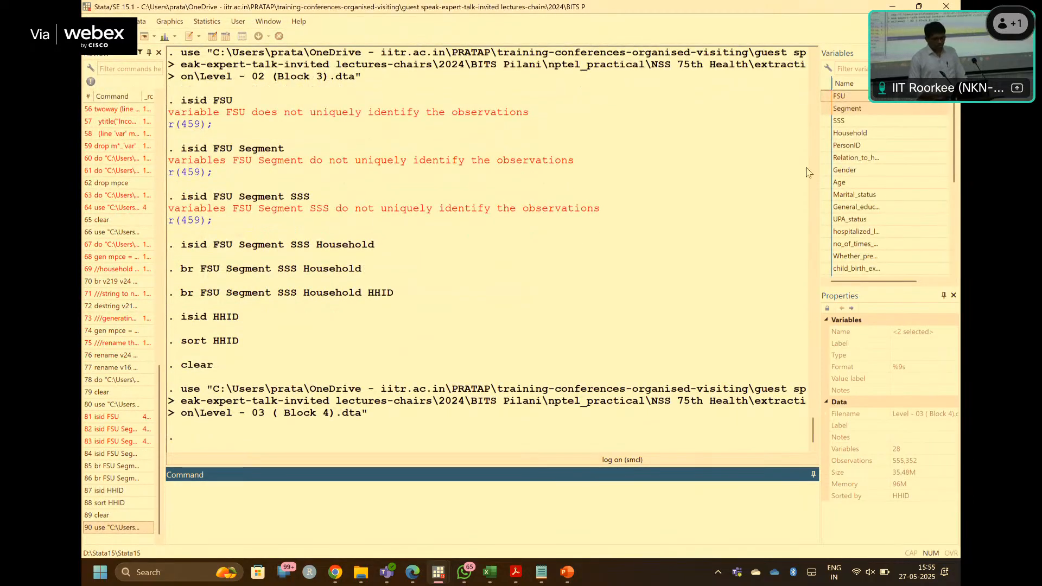
- Examine the Block 4 variables and their properties one by one, from Household through PersonID and Marital_status to the hospitalized_last_365 variable
left_click(857, 135)
key("Down")
key("Down")
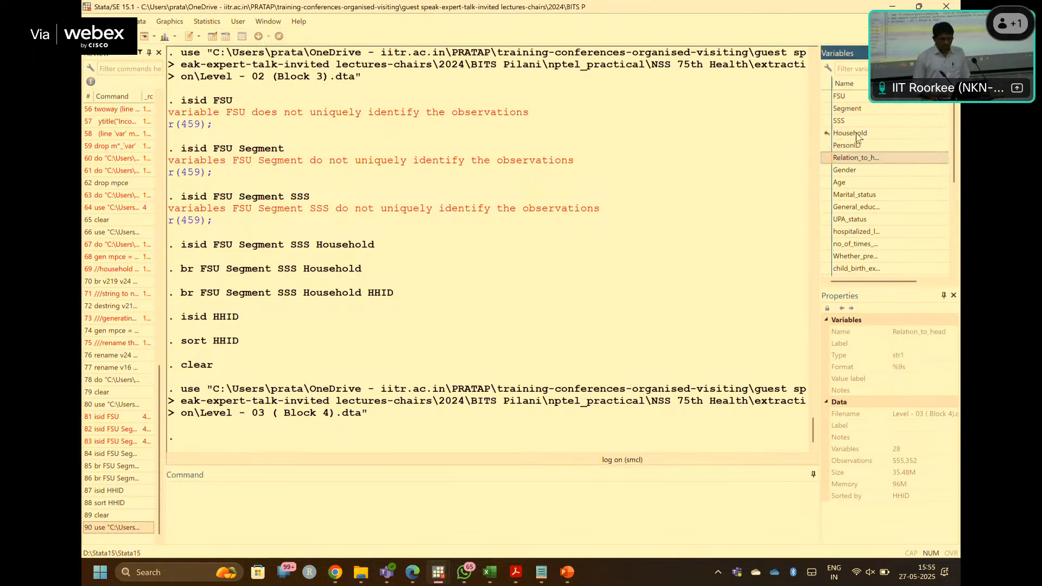
key("Up")
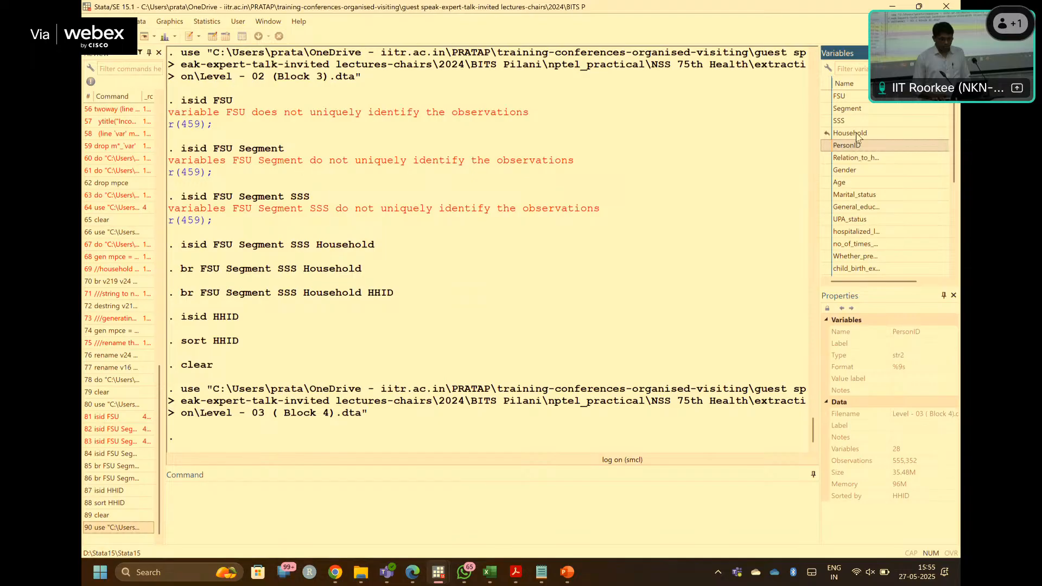
key("Down")
key("Down")
key("Down")
key("Down")
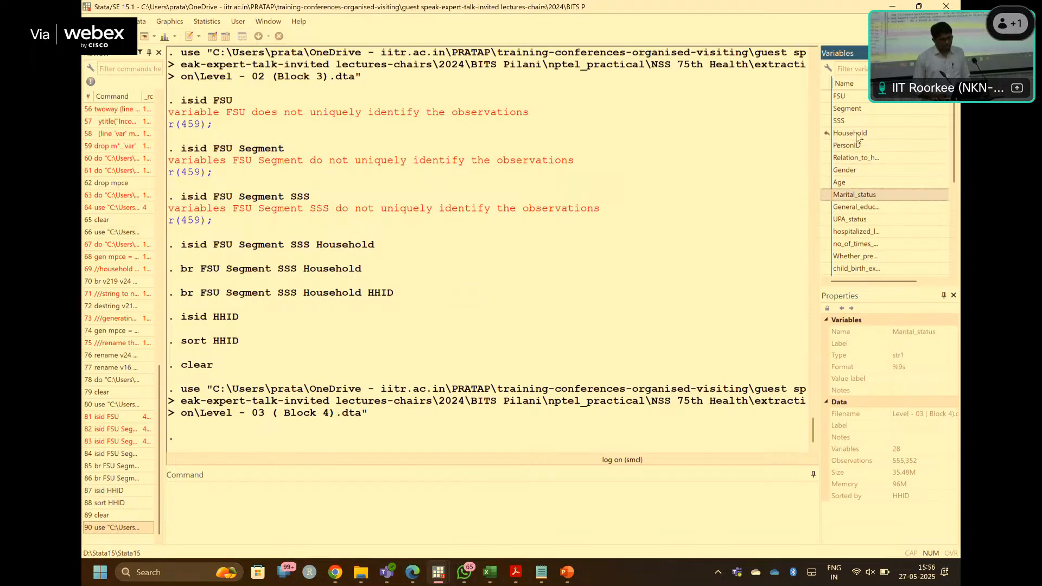
key("Down")
key("Down")
key("Down")
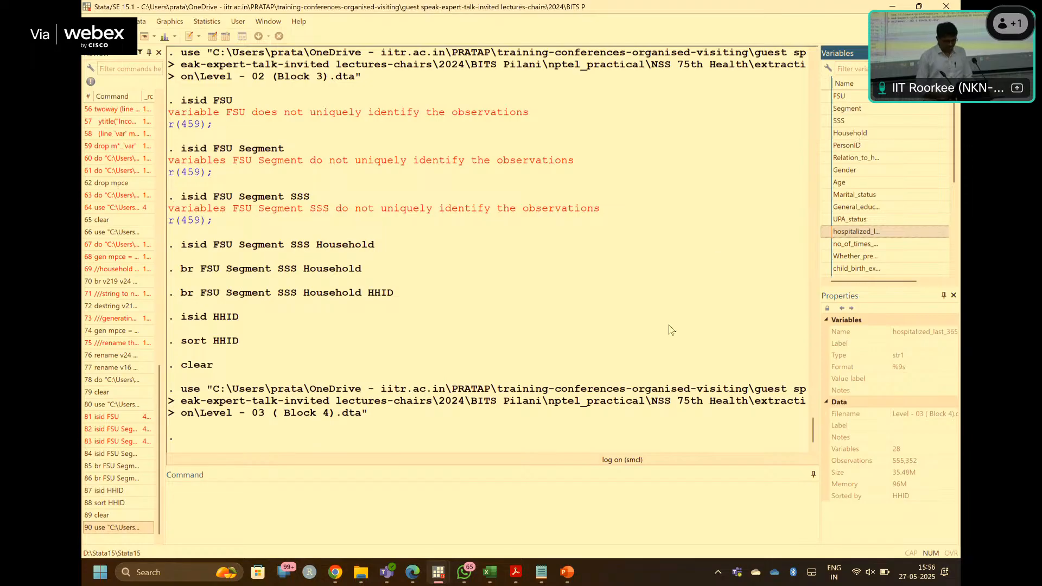
- Switch to the datalay75_250 workbook in Excel and mark FSU Serial No. in the LEVEL - 01 (Blocks 1 and 2) layout
left_click(489, 572)
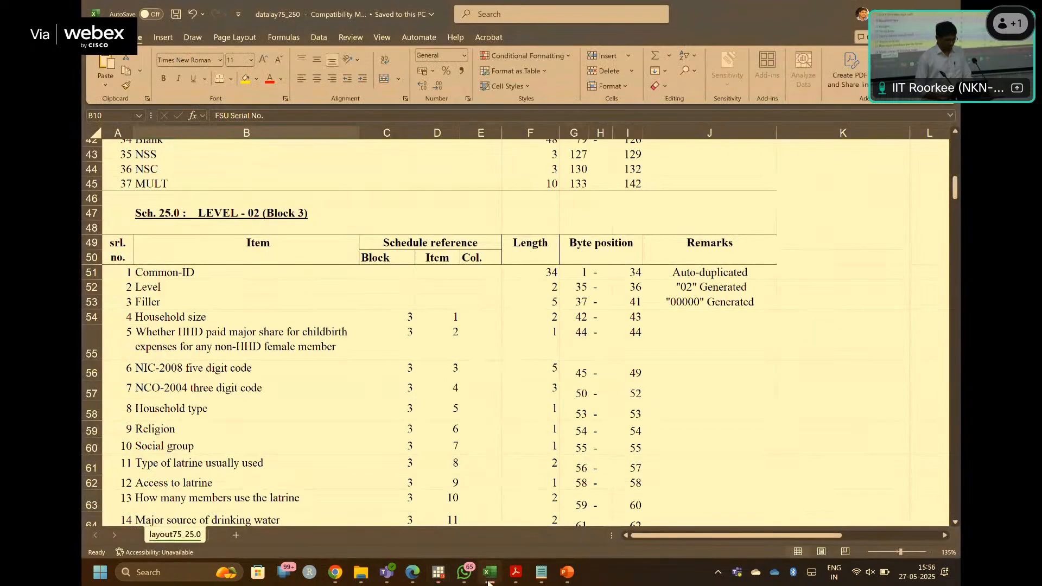
left_click(228, 274)
scroll(228, 273, "up", 14)
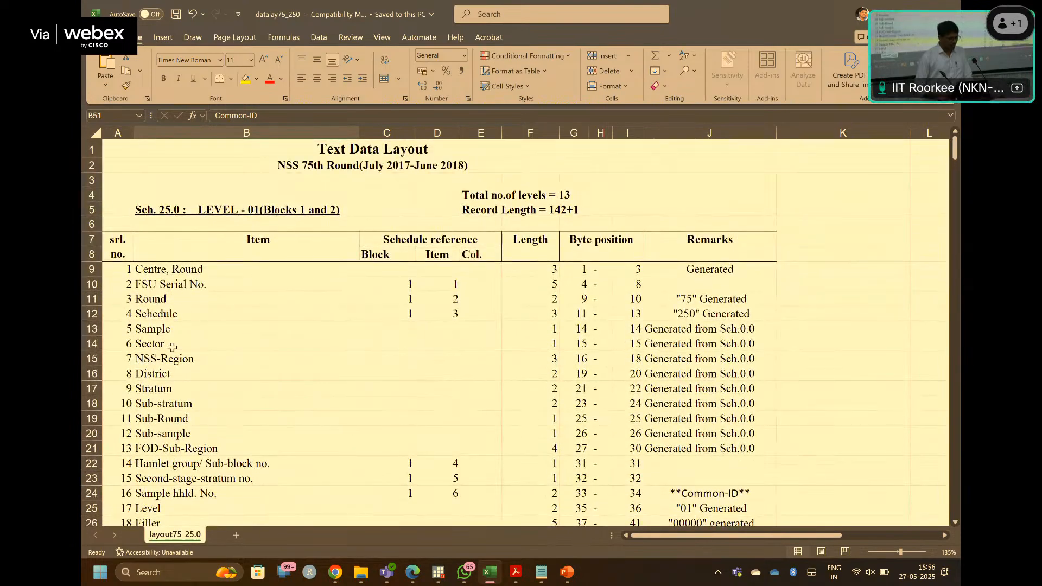
left_click(157, 282)
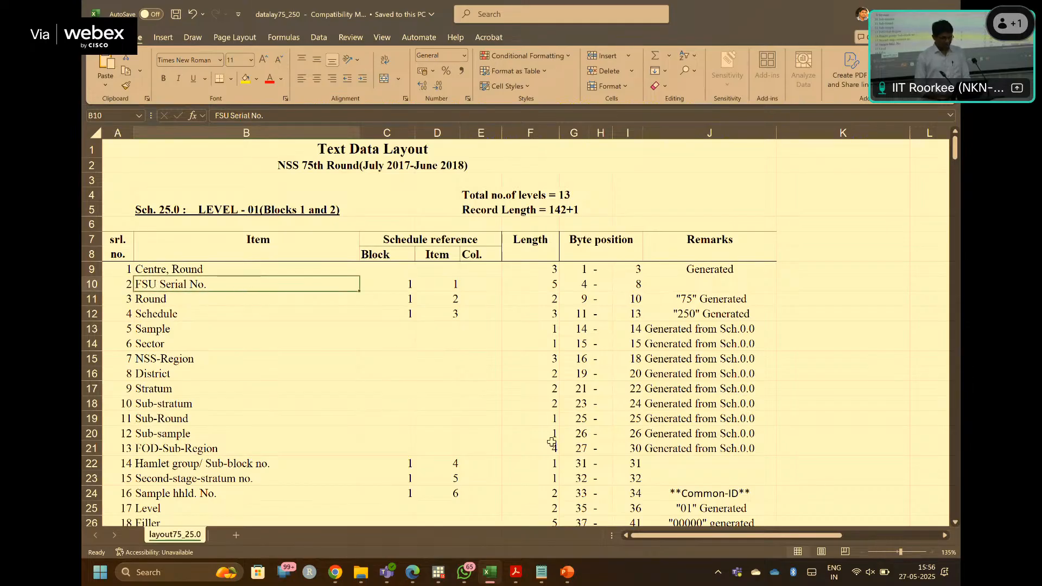
- Switch to README75_250.pdf in Acrobat and examine the byte offsets and lengths listed for the Common Primary Key
key("alt+Tab")
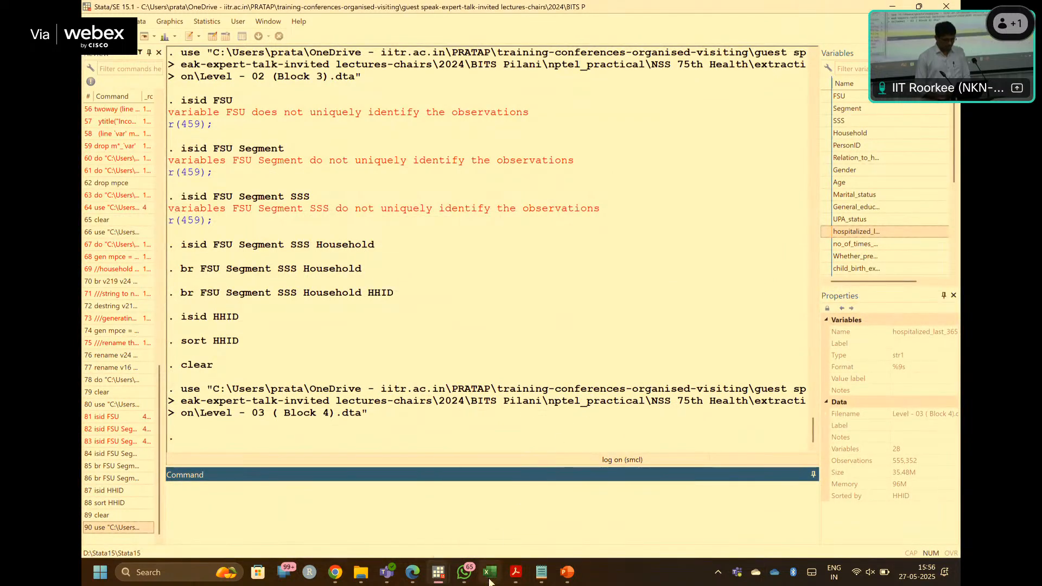
mouse_move(491, 582)
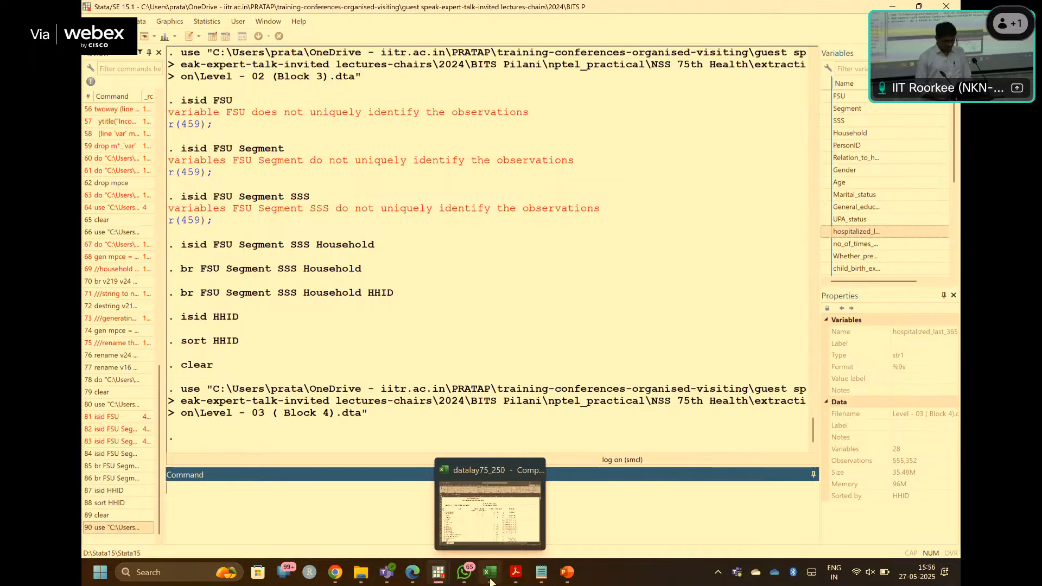
left_click(565, 529)
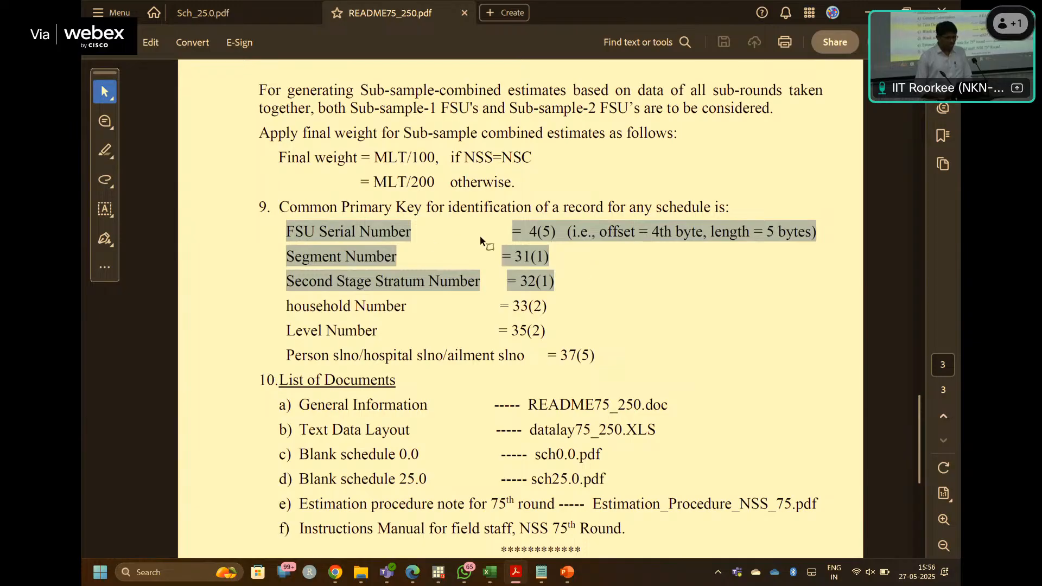
left_click(531, 232)
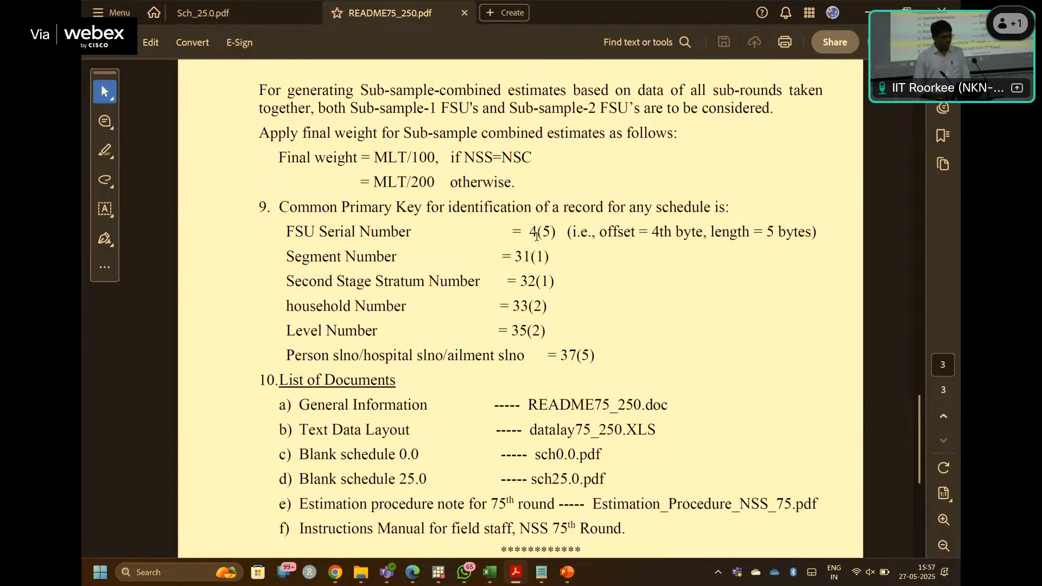
- Switch to the datalay75_250 workbook in Excel and mark the byte position range of FSU Serial No. in the LEVEL - 01 layout
key("alt+Tab")
key("alt+Tab")
mouse_move(486, 533)
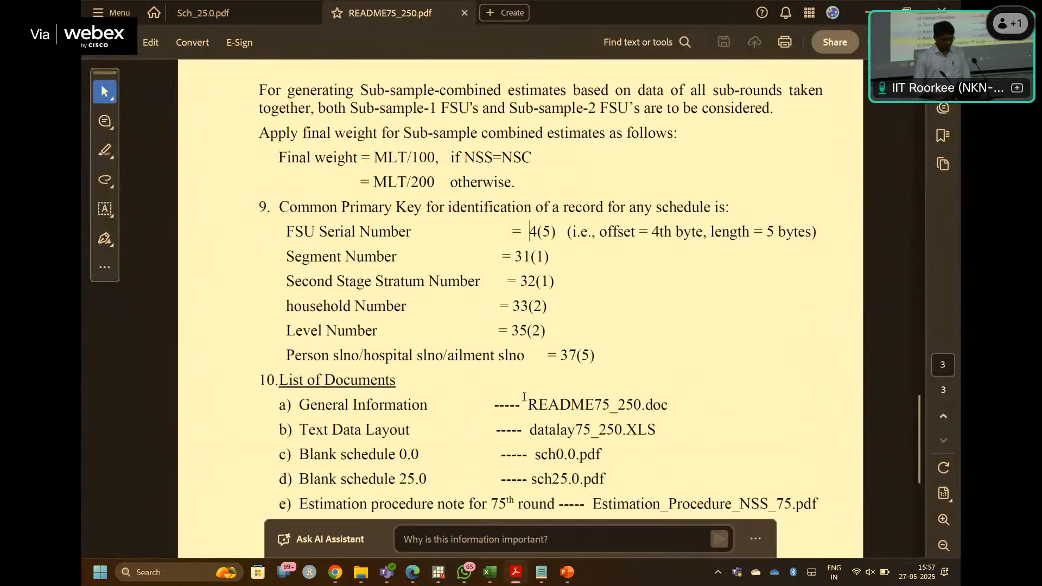
left_click(490, 571)
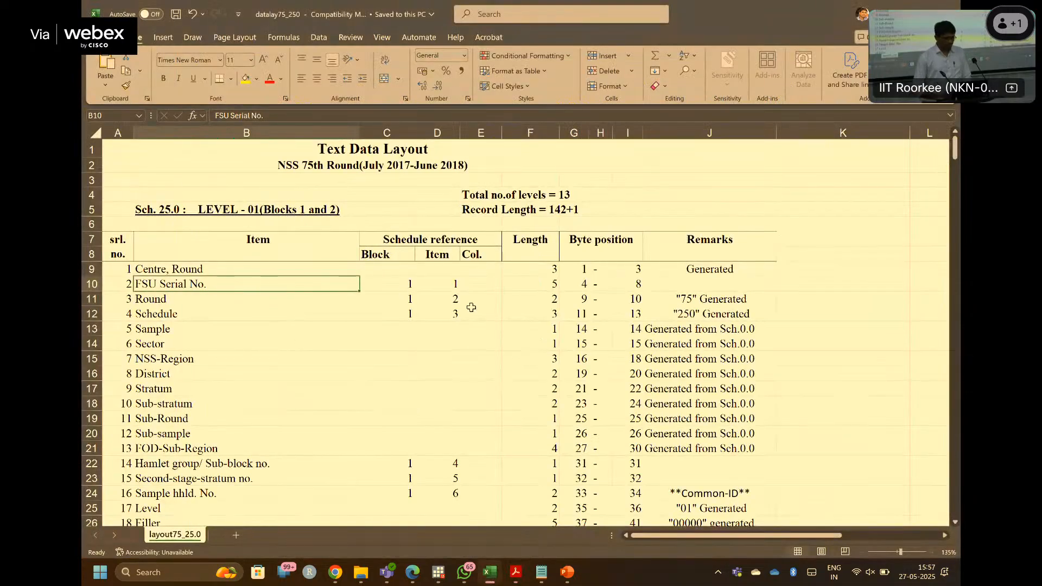
left_click(579, 285)
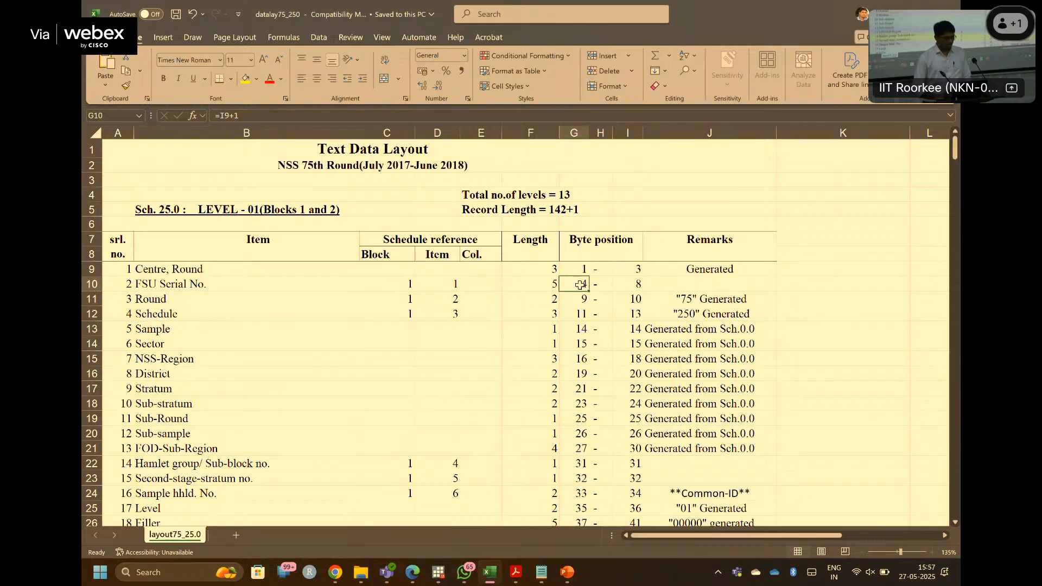
left_click_drag(580, 285, 640, 281)
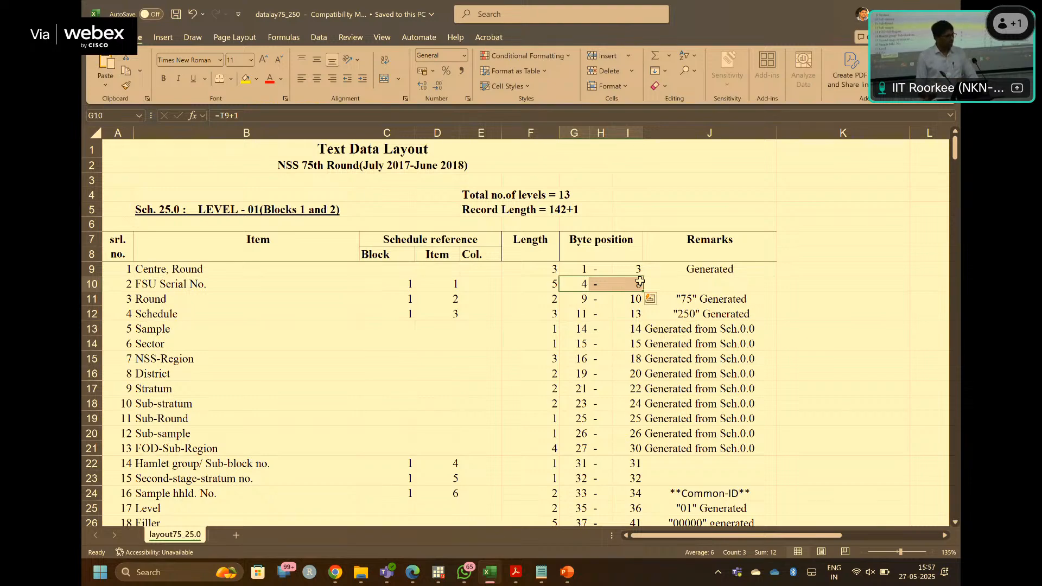
- Mark the Common-ID item in the LEVEL - 02 (Block 3) layout and compare it with the LEVEL - 01 items that form it
scroll(639, 281, "down", 11)
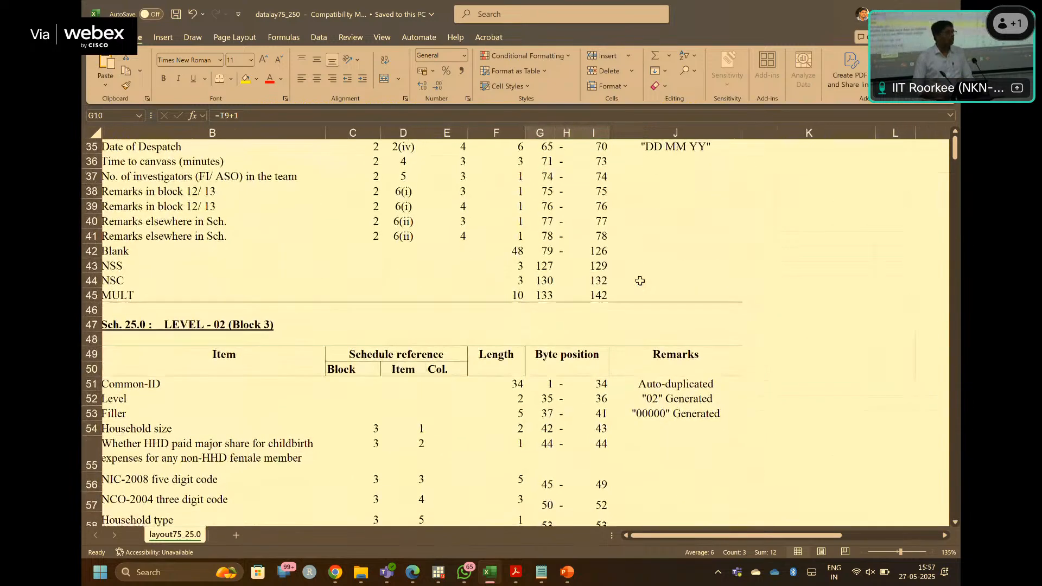
scroll(640, 281, "up", 1)
scroll(640, 281, "left", 1)
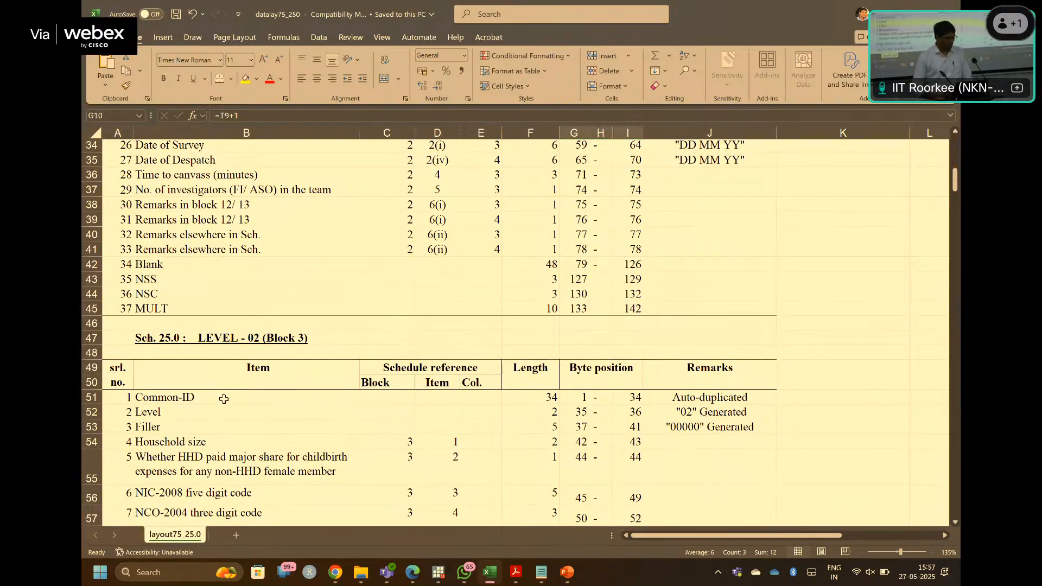
left_click_drag(223, 399, 216, 487)
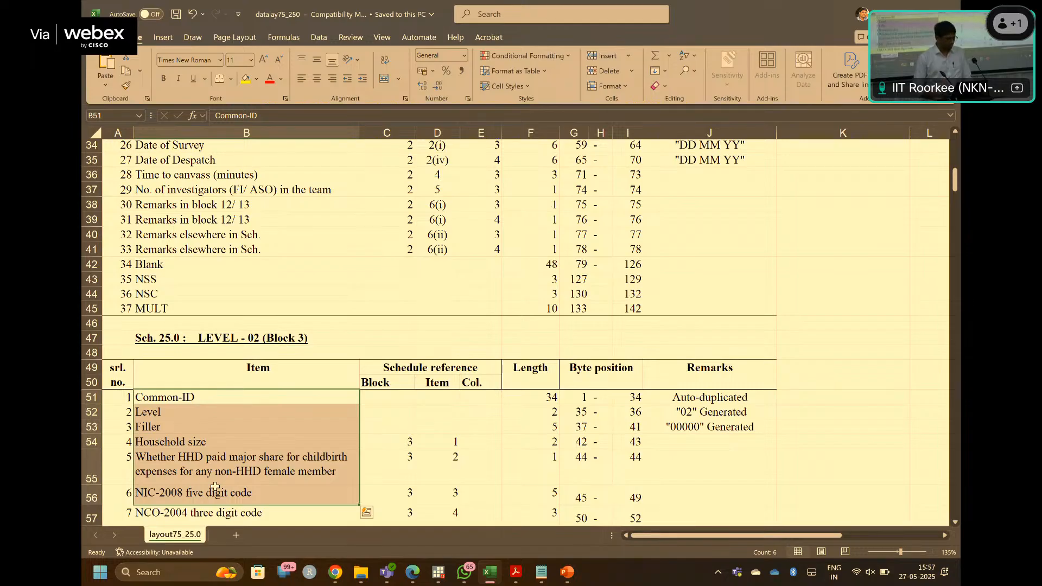
left_click(223, 401)
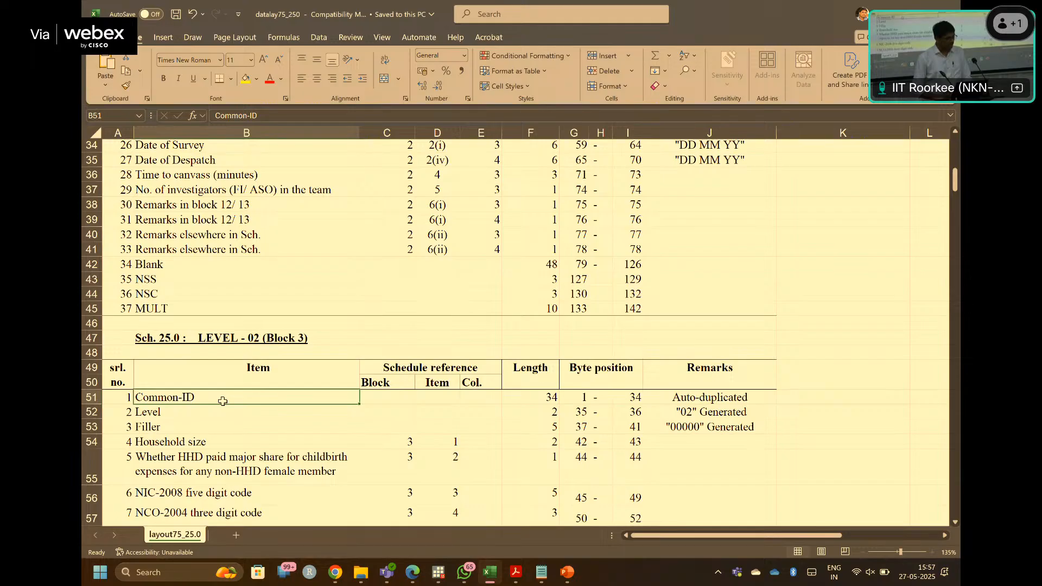
scroll(222, 401, "up", 6)
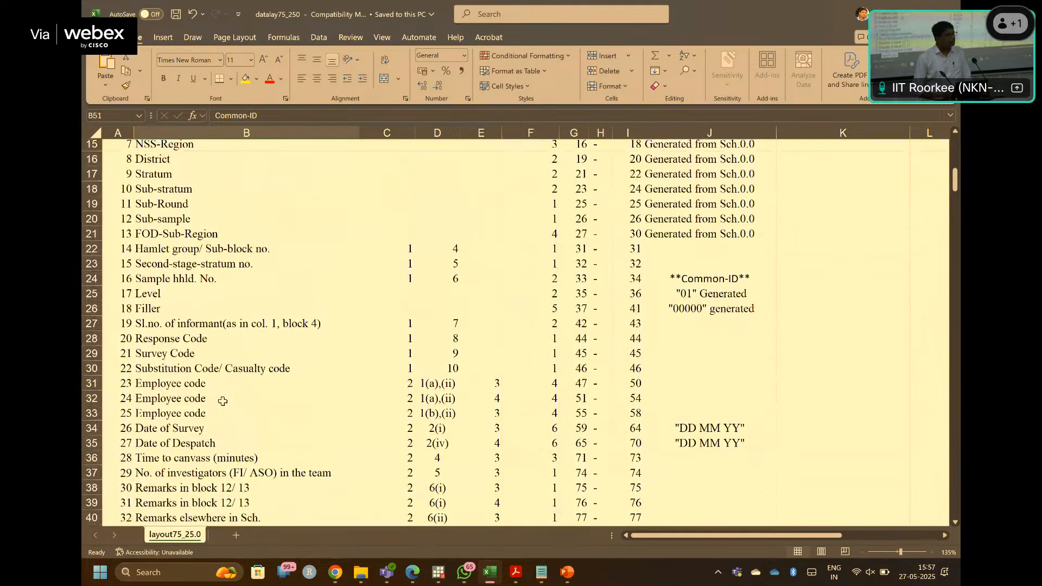
scroll(223, 401, "up", 2)
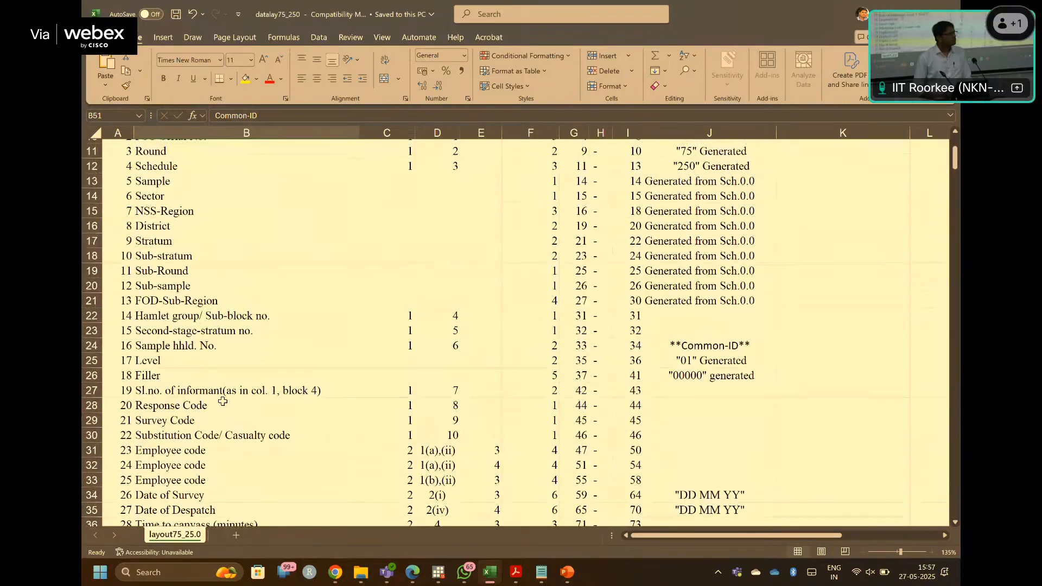
scroll(222, 401, "up", 3)
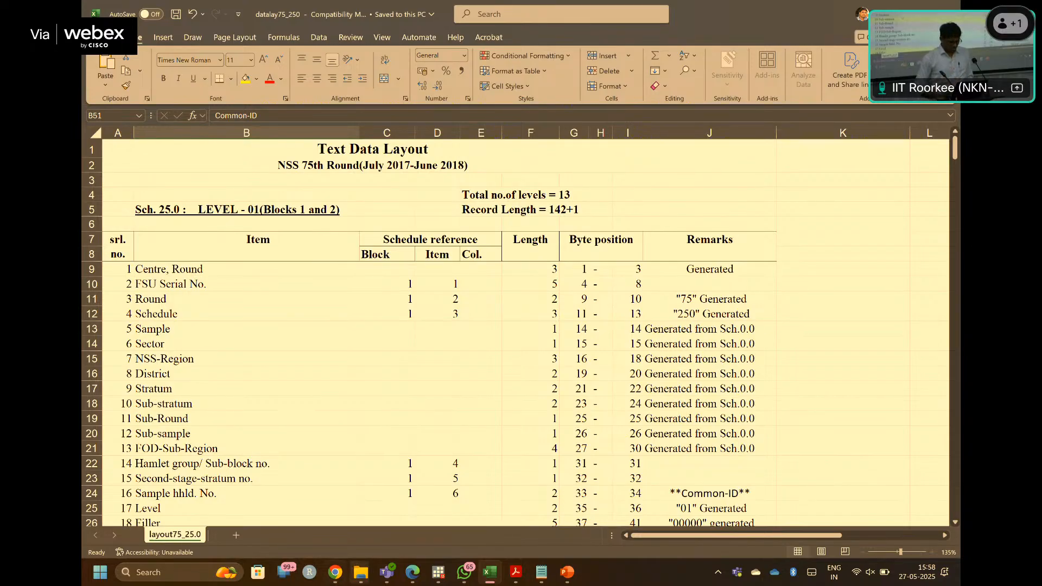
- Switch to File Explorer and open GIAN-MEPI-PRACTICE-QUESTIONS from the PCM-practice folder inside Exercises and Exam
mouse_move(359, 574)
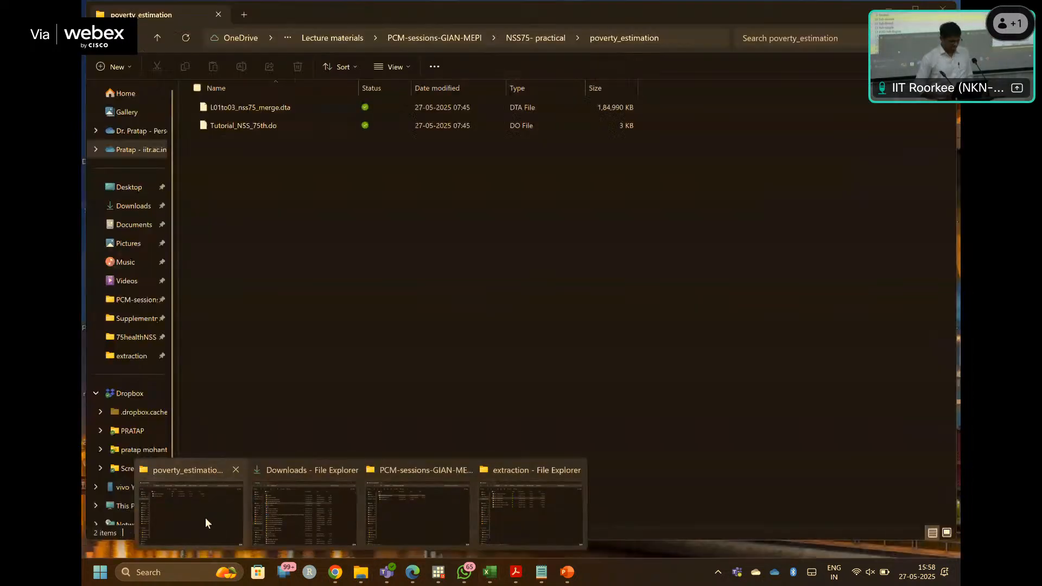
left_click(205, 518)
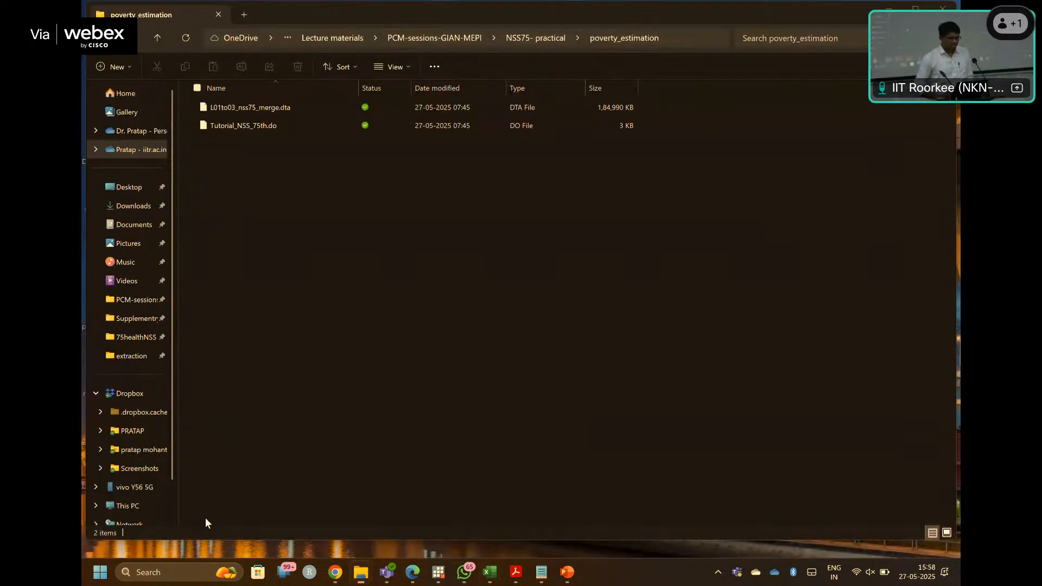
left_click(439, 37)
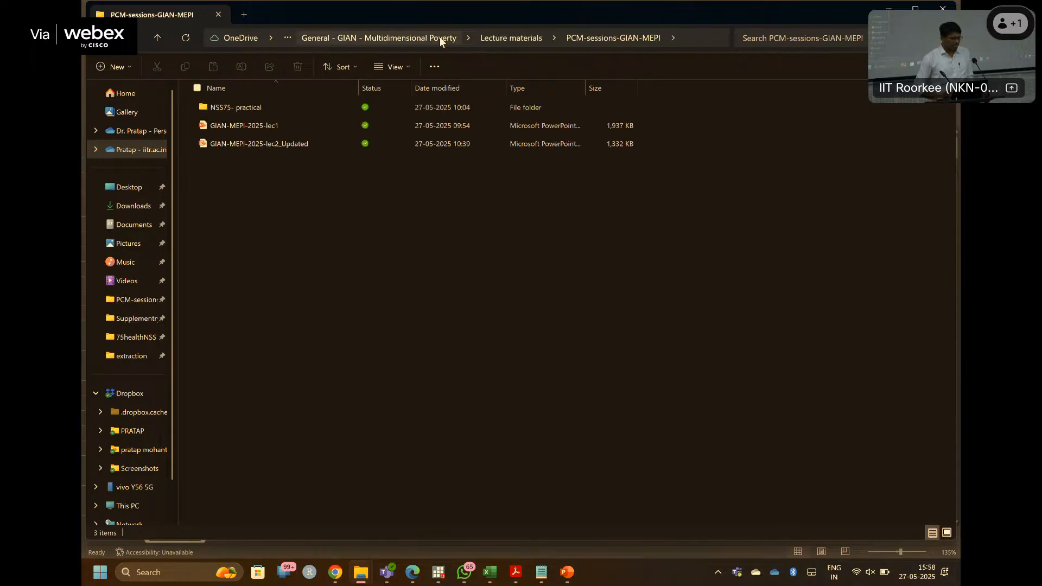
left_click(374, 38)
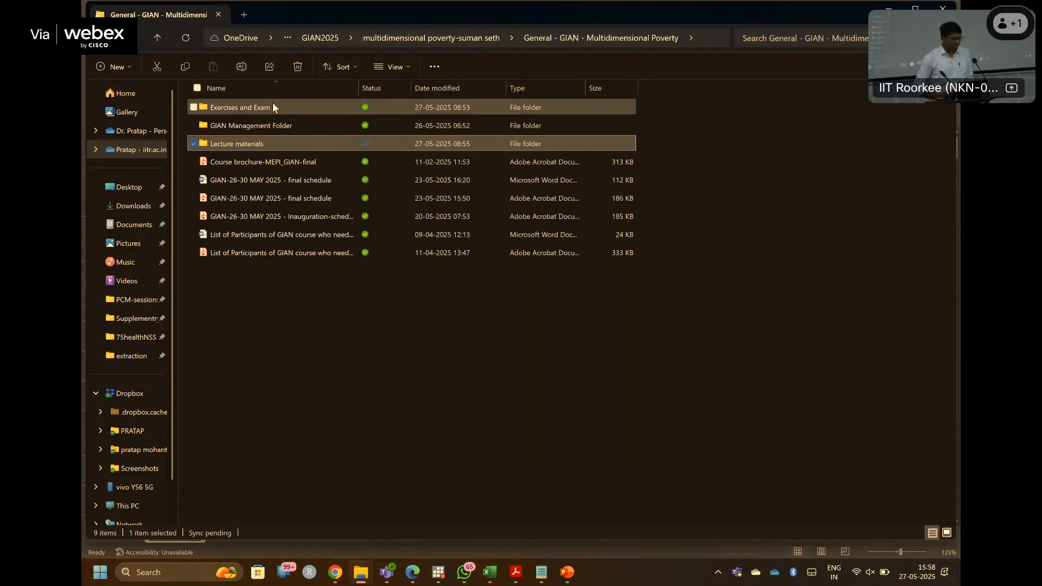
left_click(264, 107)
double_click(265, 107)
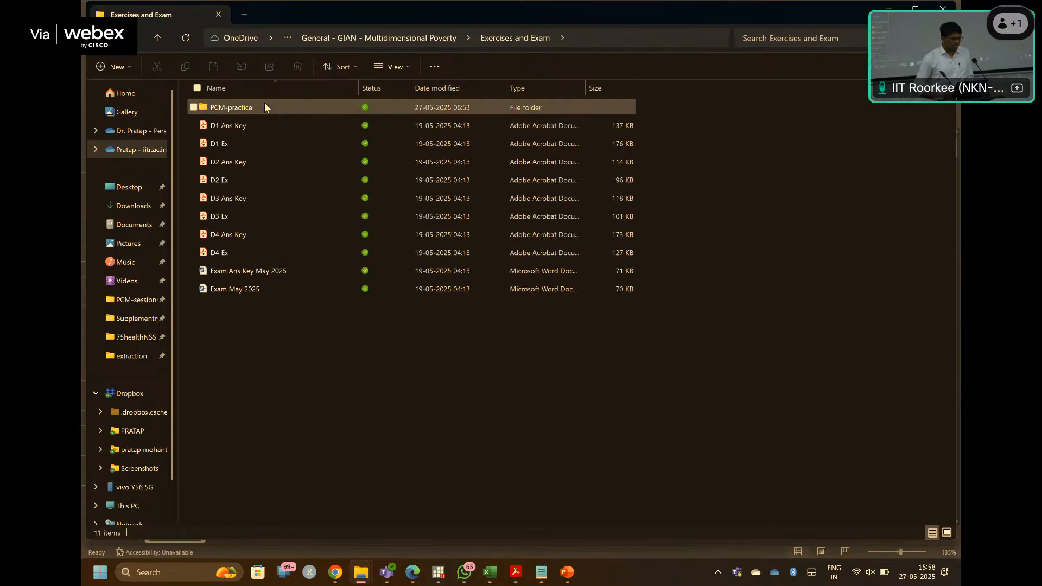
double_click(249, 106)
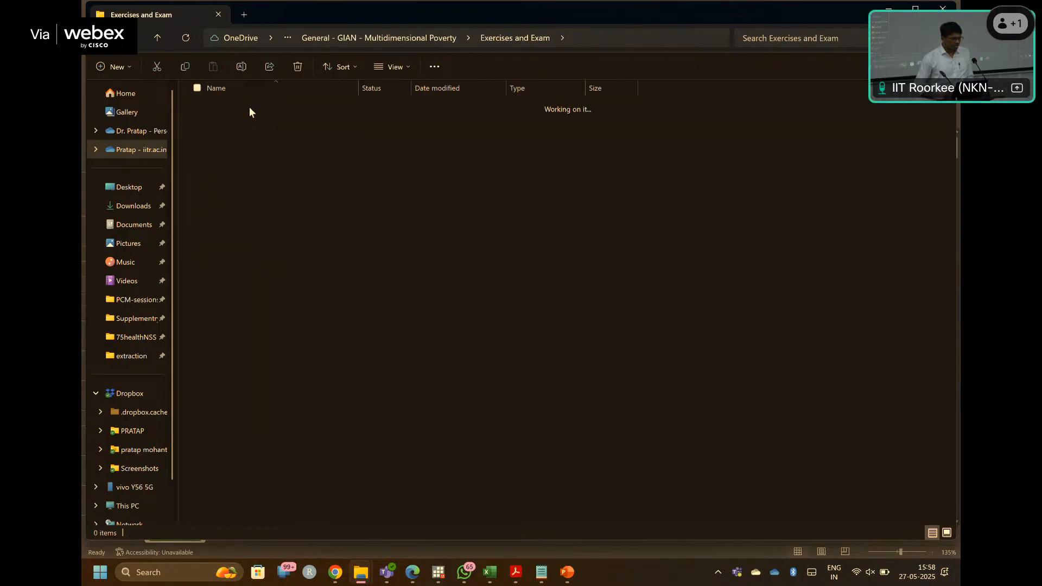
left_click(249, 107)
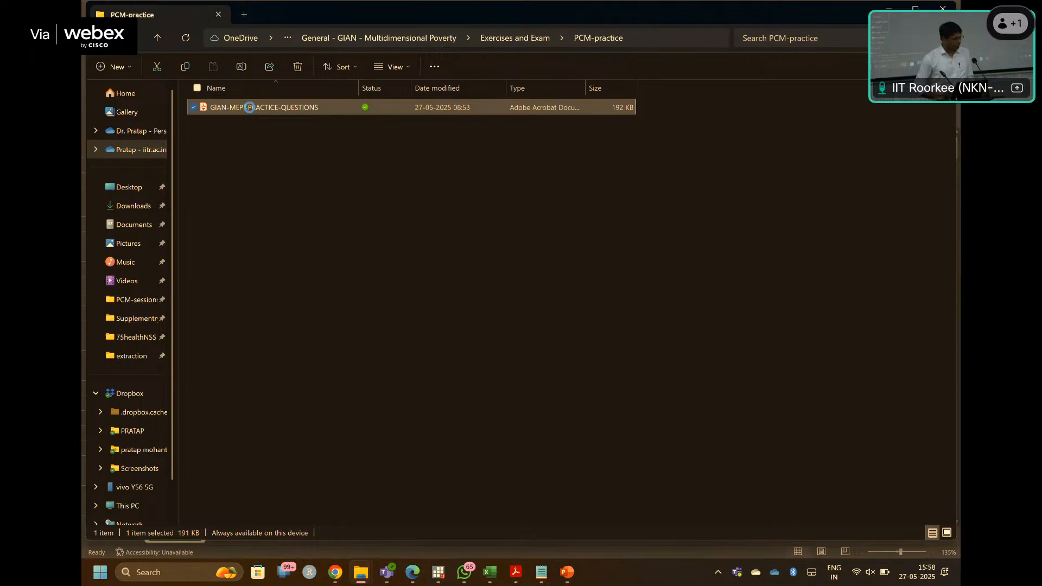
key("alt+Tab")
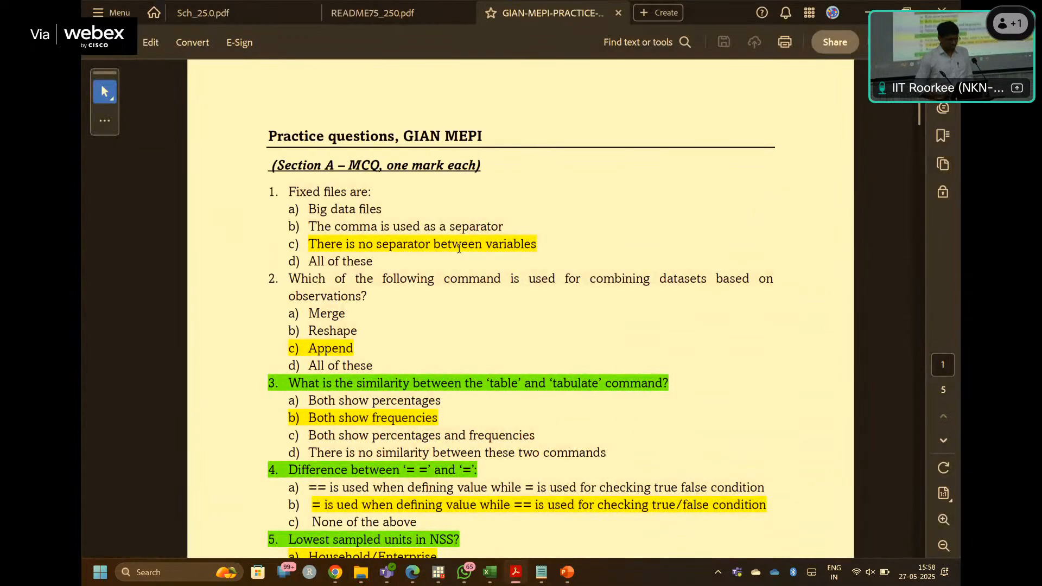
- Review the practice questions in Sections A to C, including the layout file and dataset merging questions, and return to the PCM-practice folder
scroll(532, 293, "down", 10)
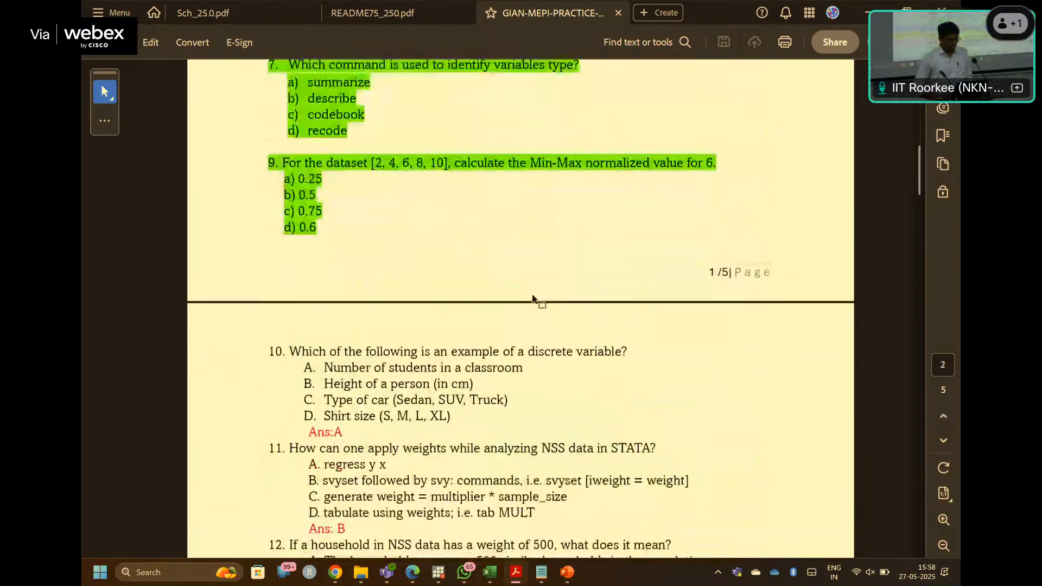
scroll(532, 297, "down", 7)
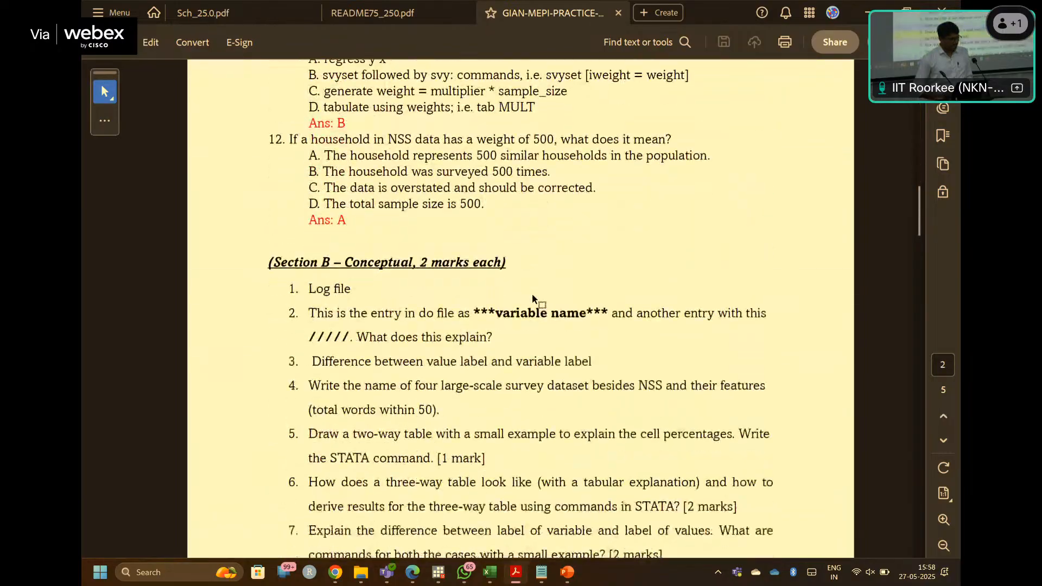
scroll(532, 296, "down", 3)
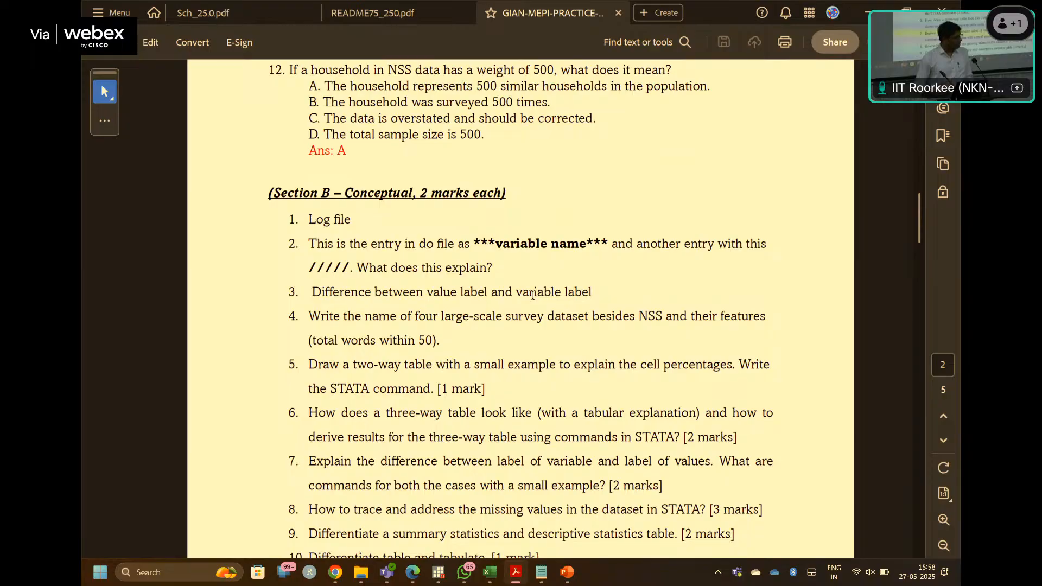
scroll(532, 295, "down", 4)
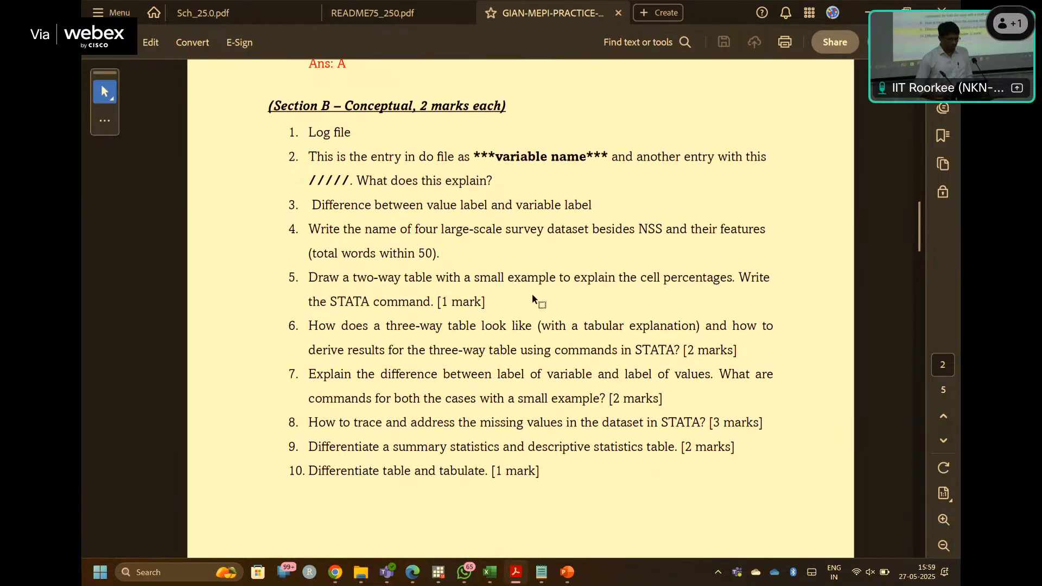
scroll(532, 293, "down", 20)
scroll(532, 293, "up", 2)
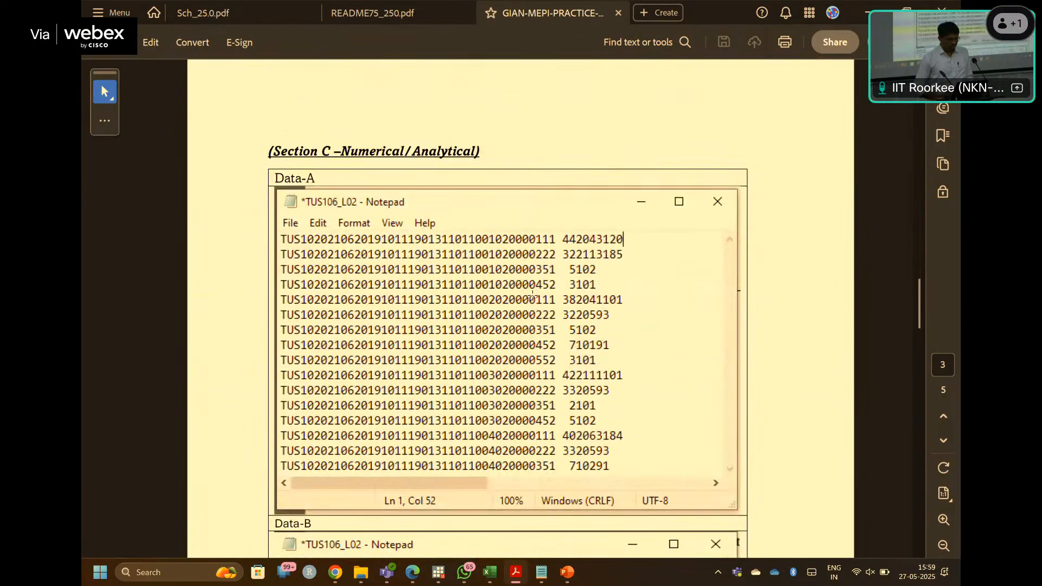
scroll(533, 294, "down", 6)
scroll(533, 295, "up", 2)
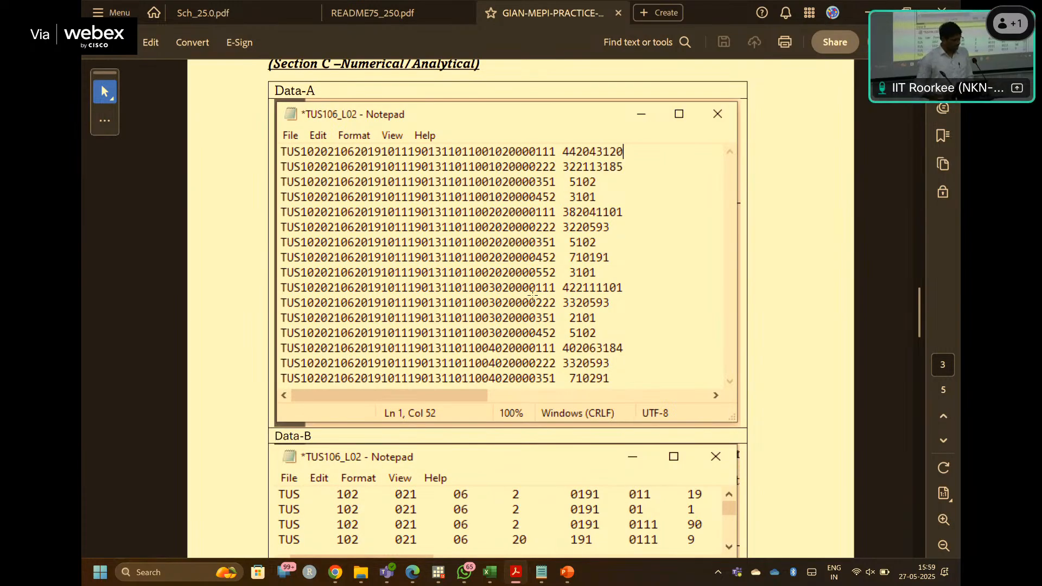
scroll(532, 294, "down", 8)
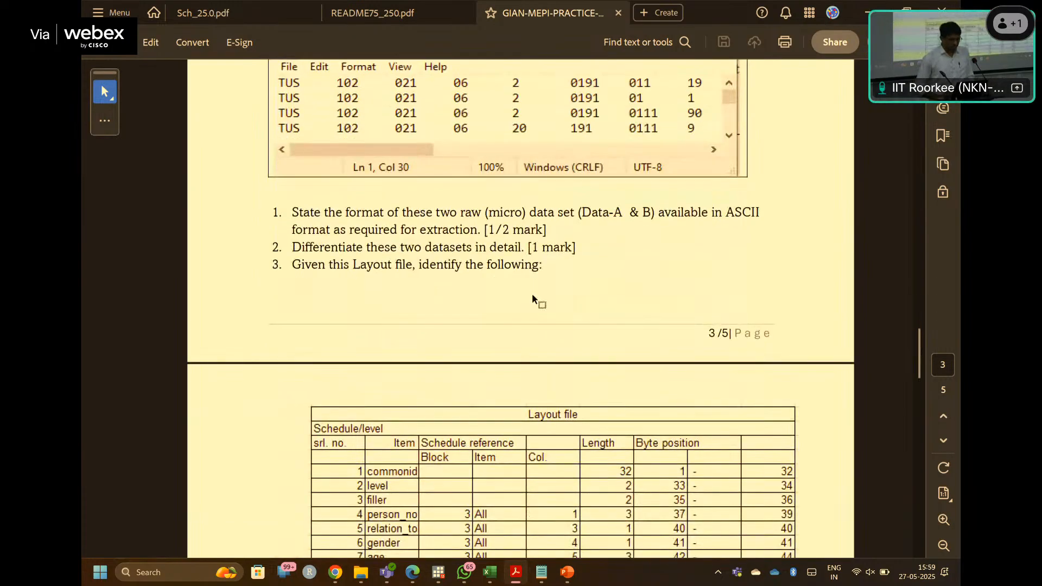
scroll(531, 298, "down", 6)
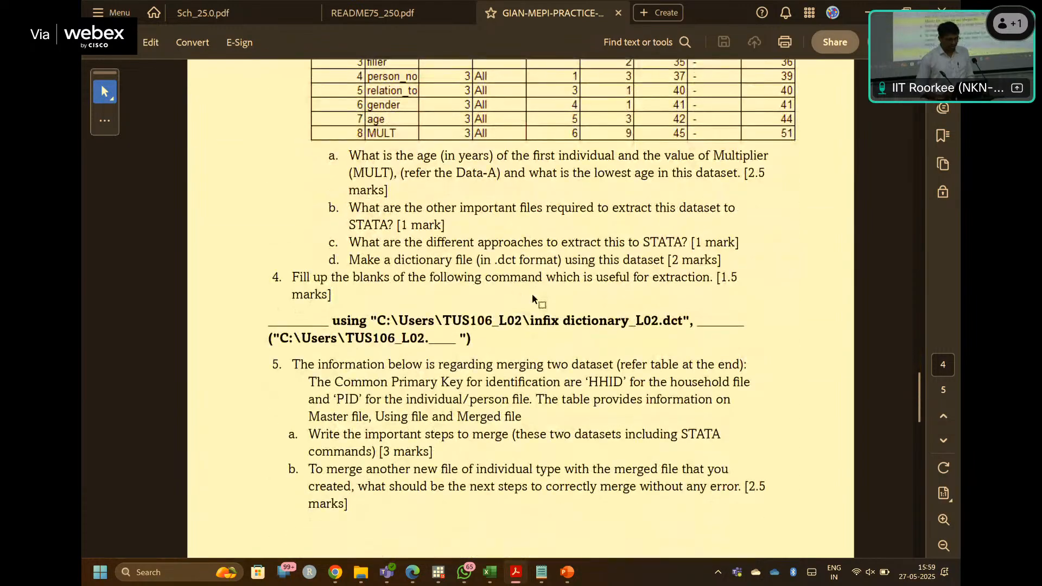
scroll(532, 296, "down", 8)
scroll(532, 295, "down", 10)
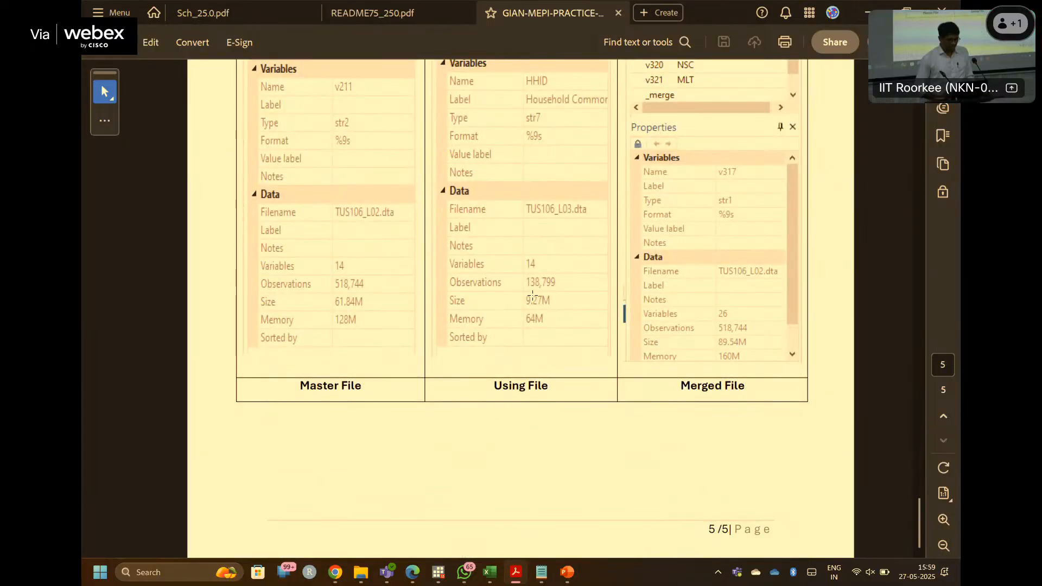
scroll(533, 294, "up", 20)
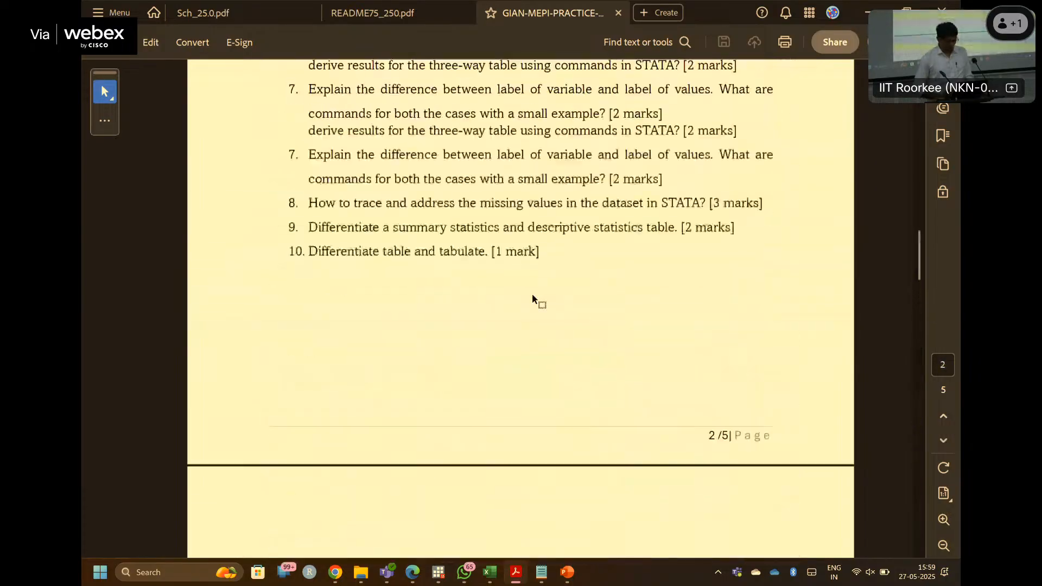
scroll(532, 293, "up", 10)
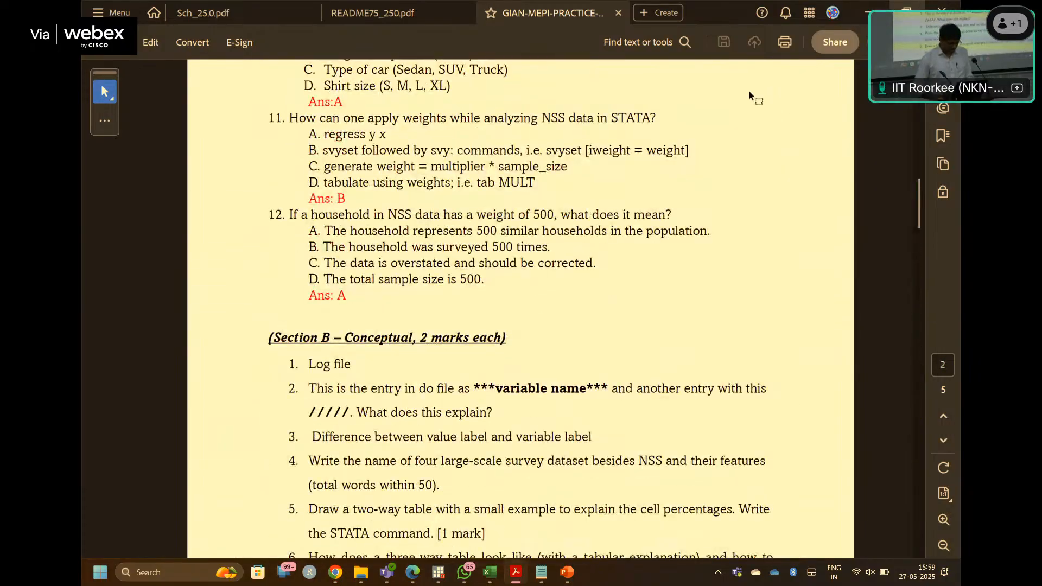
key("alt+Tab")
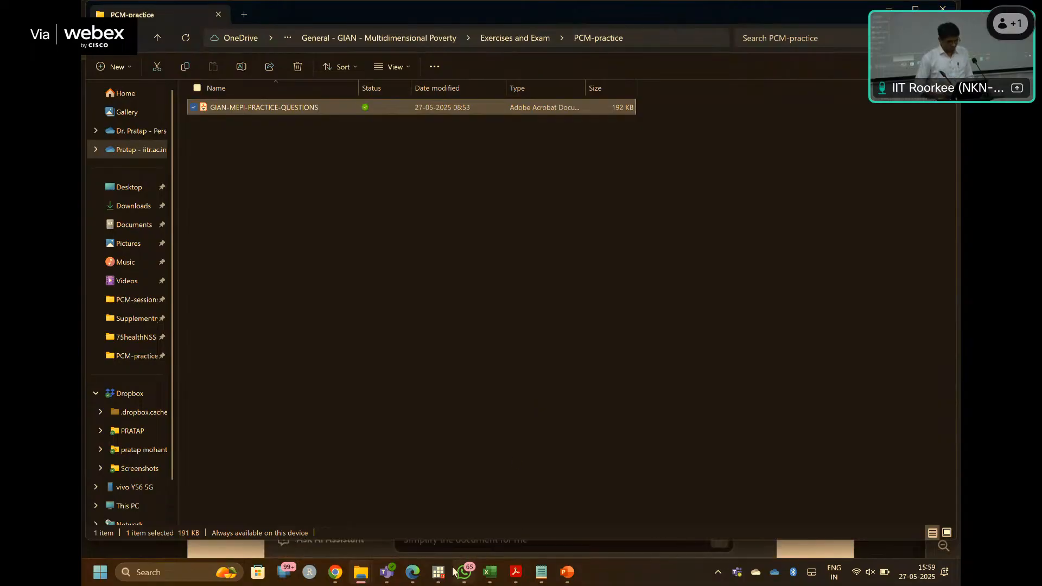
- Switch to Stata and examine the variable list of the Level - 03 (Block 4) dataset for the household and person identifiers
mouse_move(439, 575)
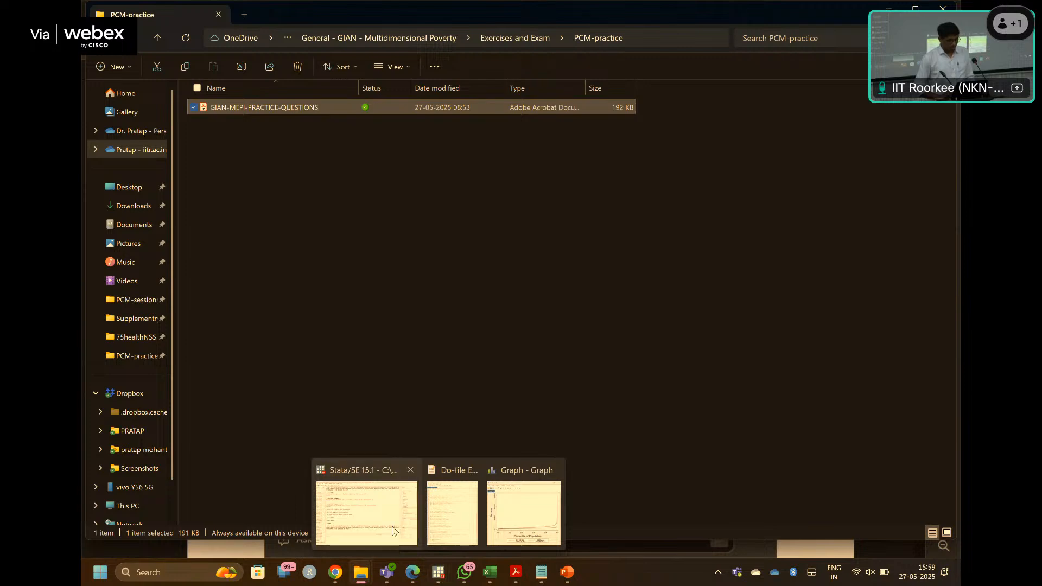
mouse_move(395, 530)
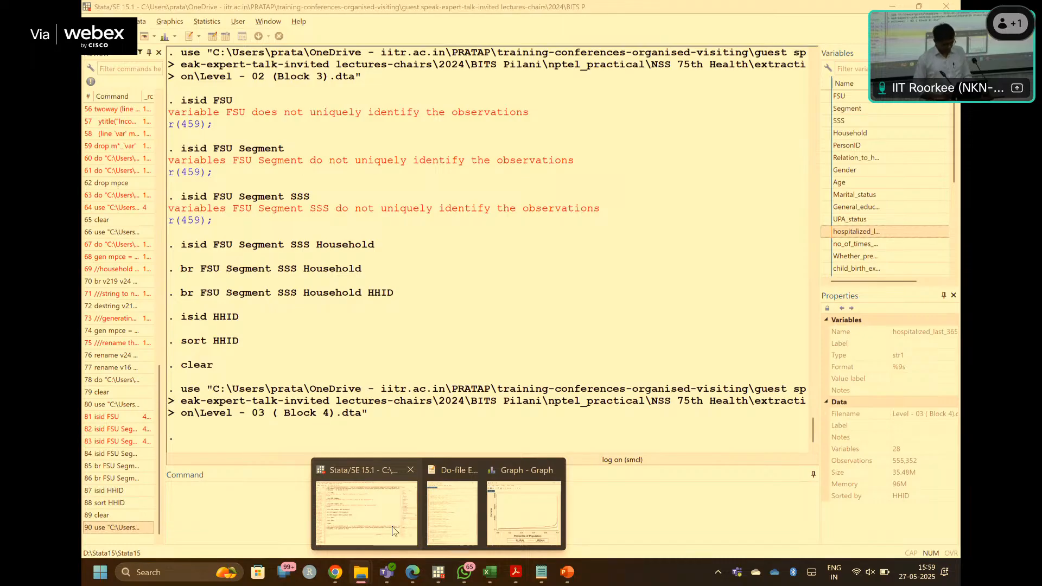
left_click(393, 530)
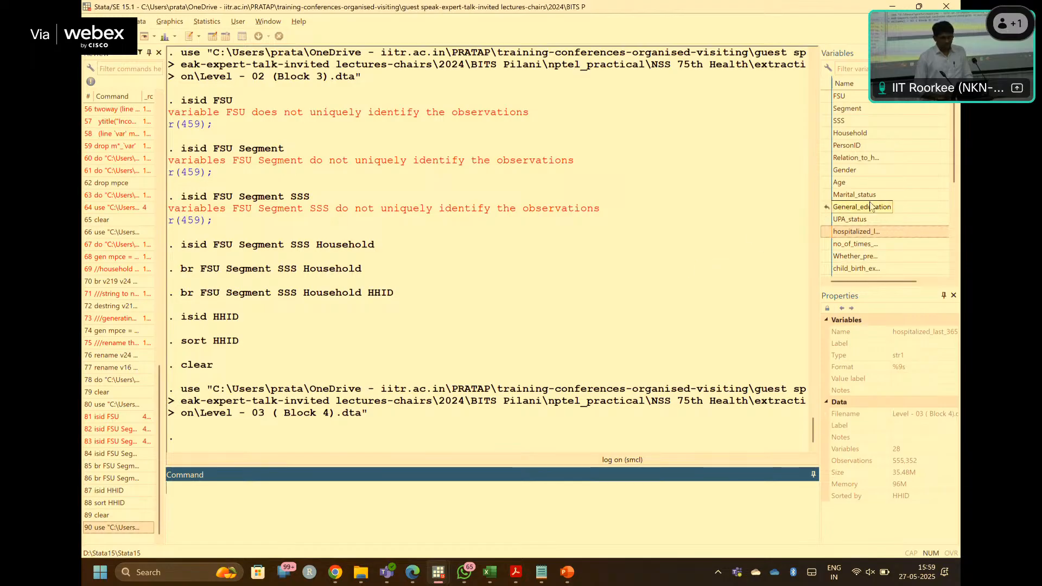
scroll(870, 206, "down", 4)
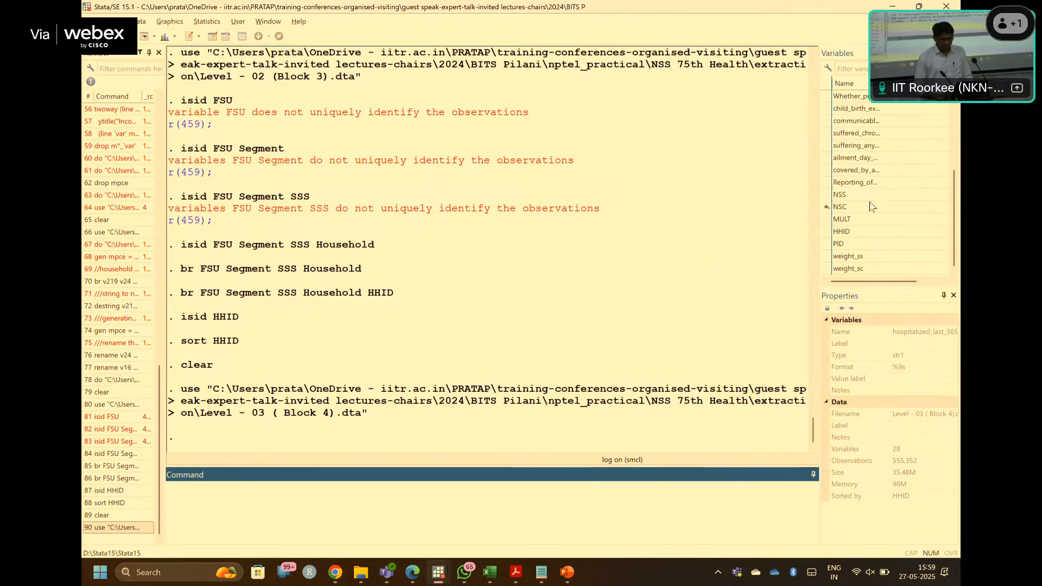
- Switch to Acrobat and consult the Common Primary Key section in README75_250.pdf
left_click(522, 580)
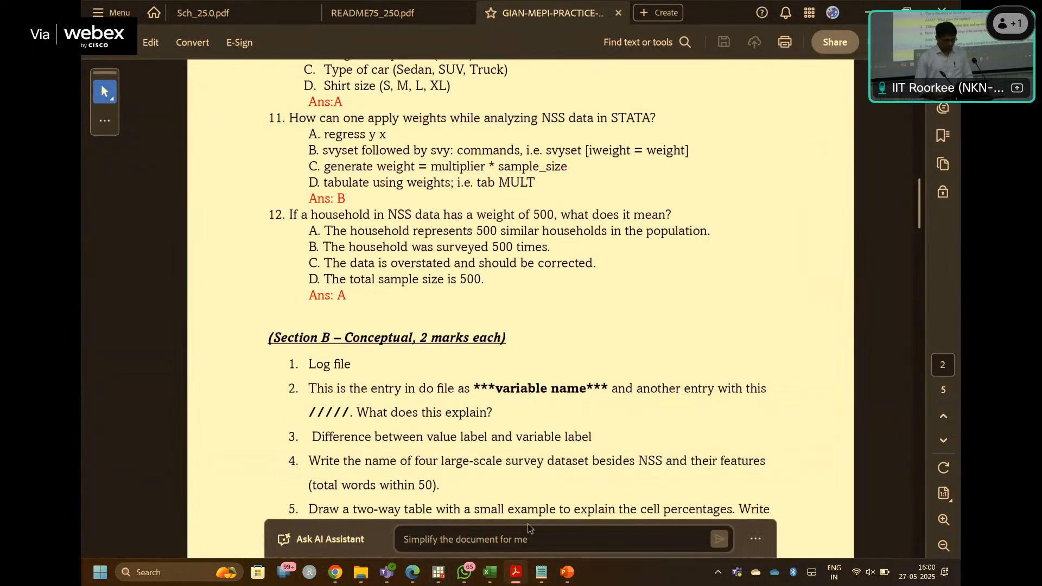
mouse_move(527, 575)
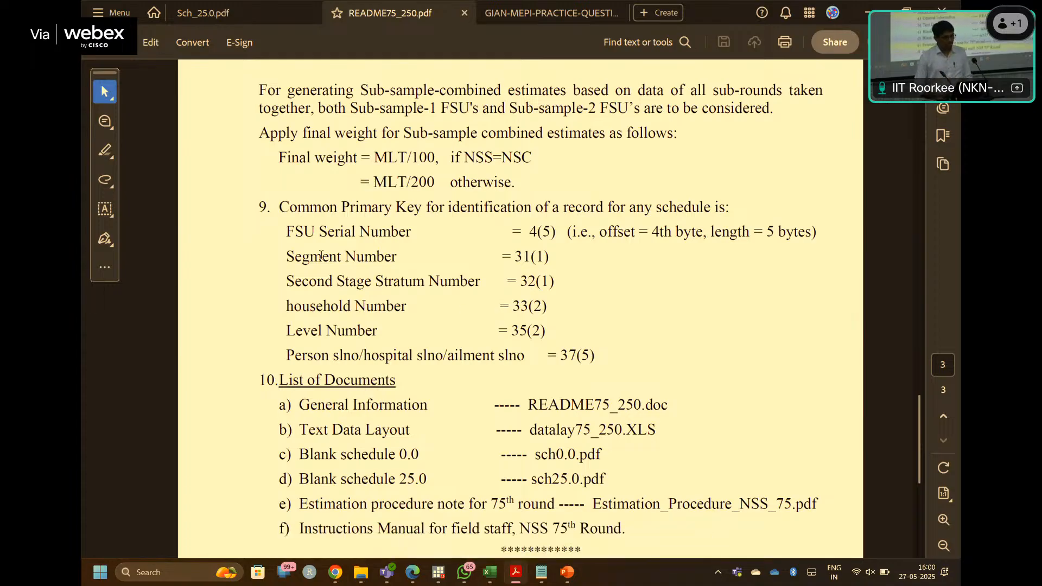
- Highlight the common primary key fields in the README, from FSU Serial Number through household Number
left_click_drag(286, 234, 610, 353)
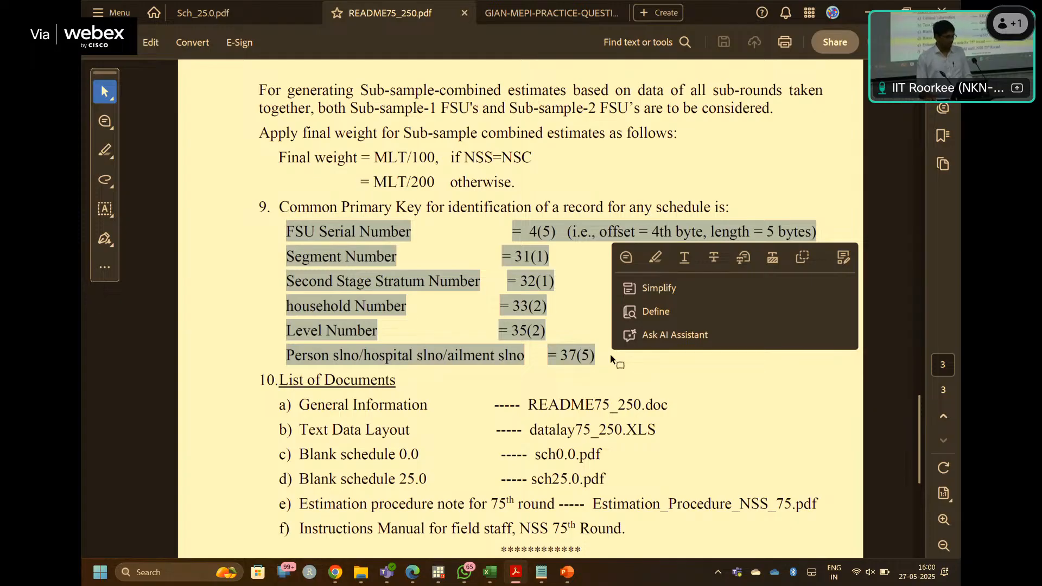
left_click(544, 307)
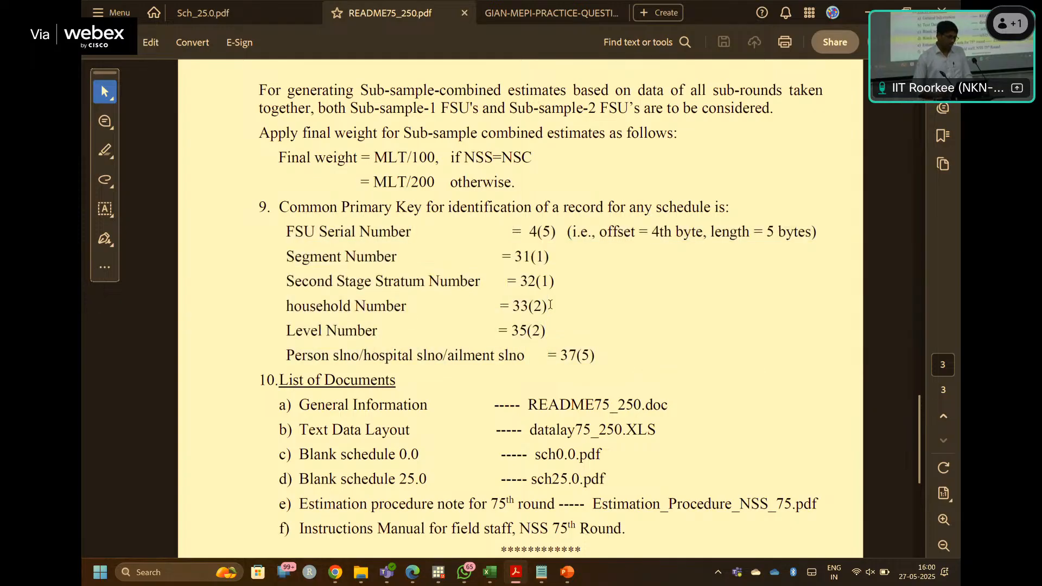
double_click(540, 307)
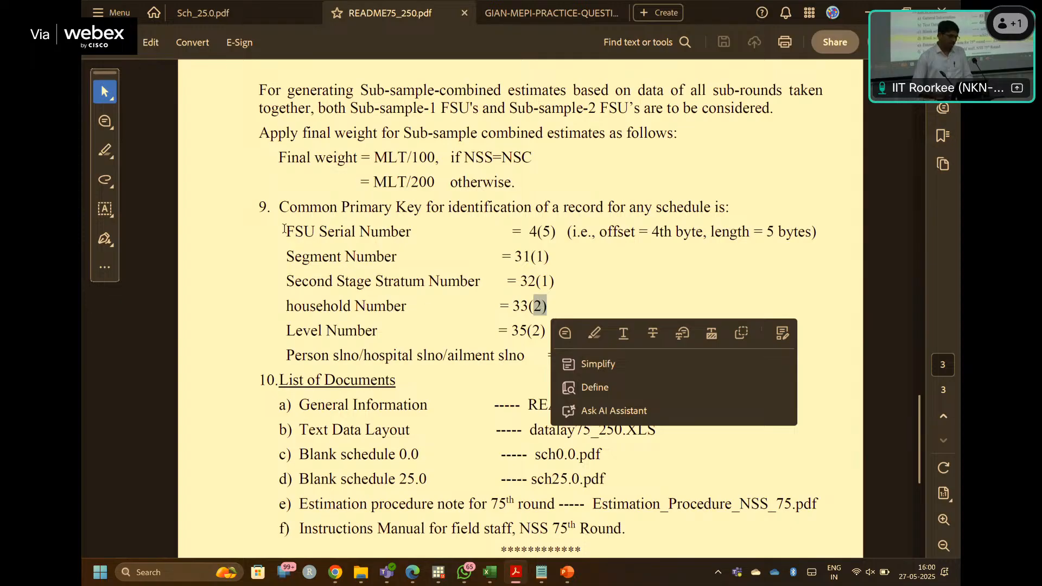
left_click_drag(285, 231, 545, 305)
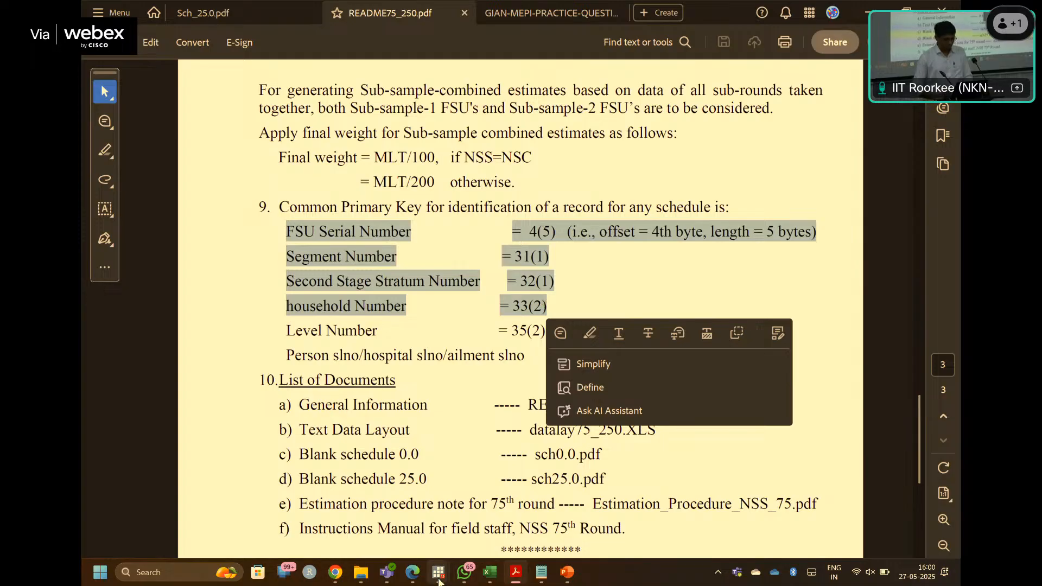
- Switch to Stata and check with isid whether HHID uniquely identifies the observations in the Level 03 dataset
left_click(387, 527)
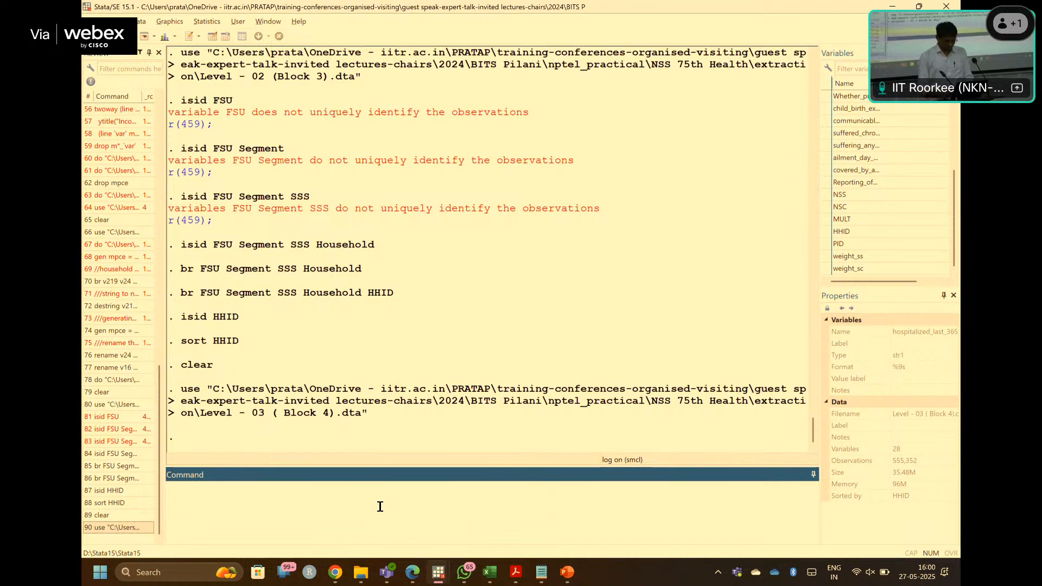
type("isid")
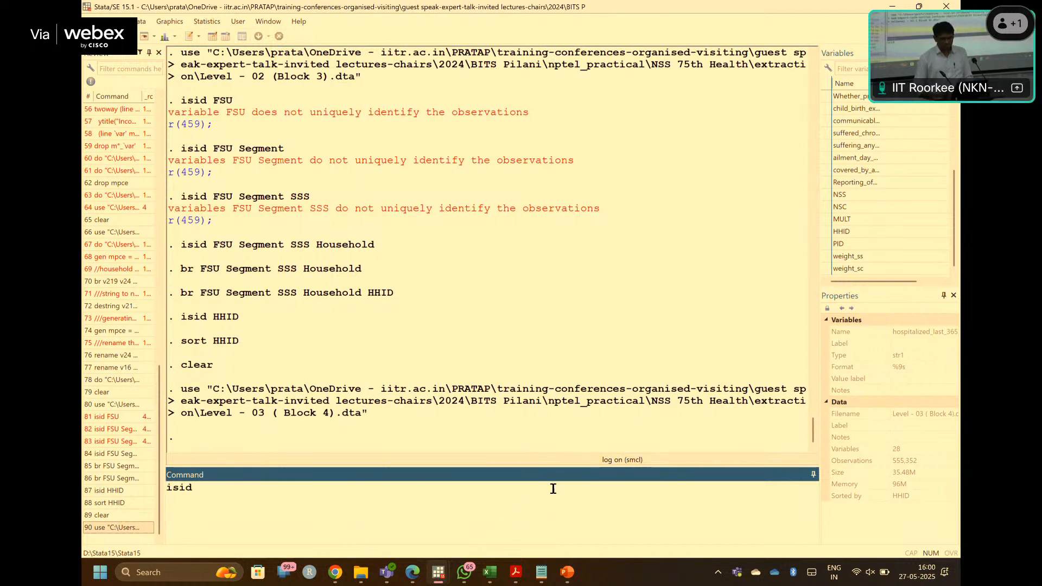
double_click(859, 233)
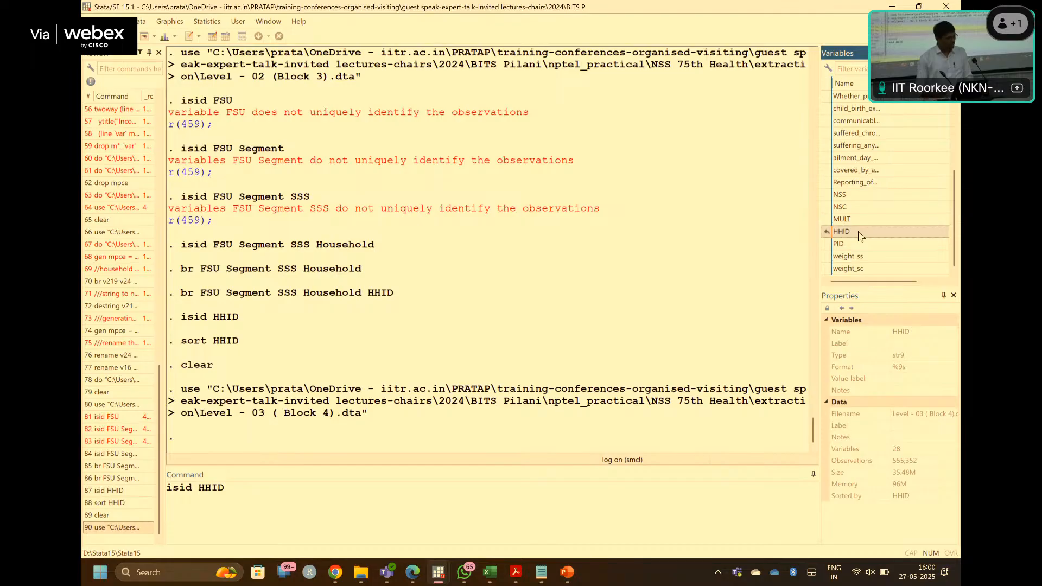
key("Return")
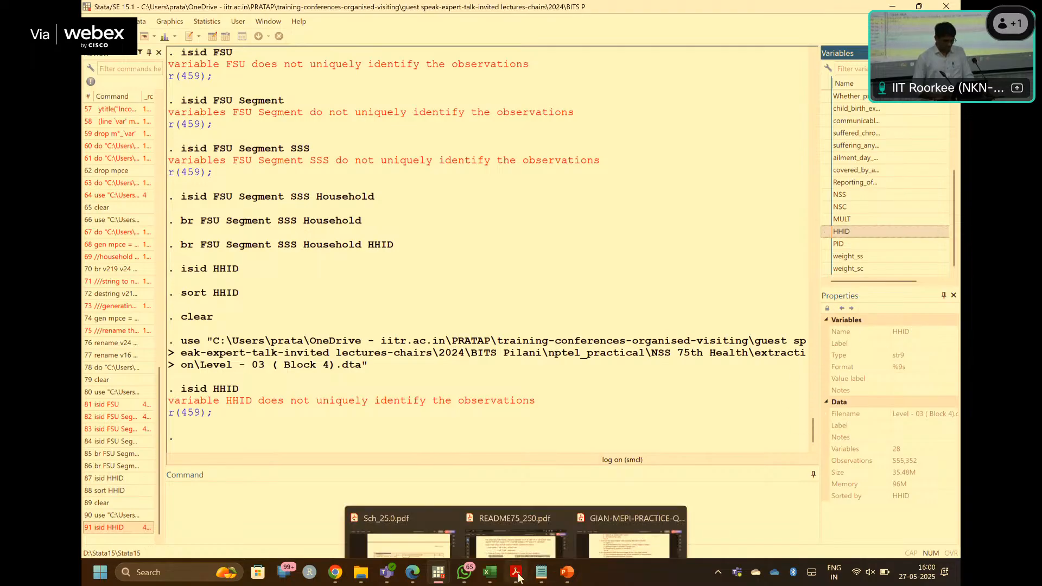
- Return to the README PDF and highlight the Level Number and Person slno entries of the common primary key
left_click(517, 541)
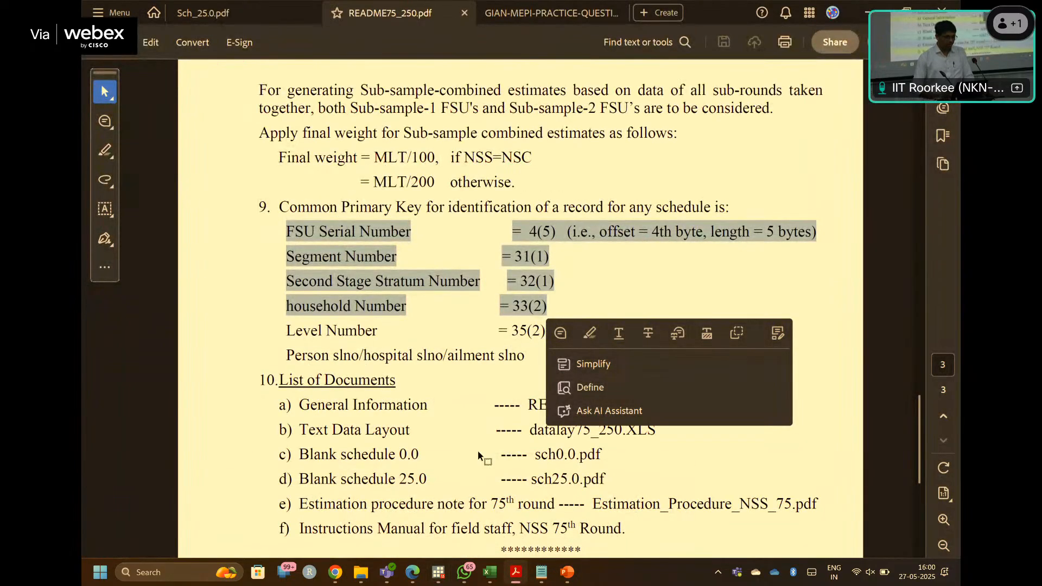
left_click(471, 409)
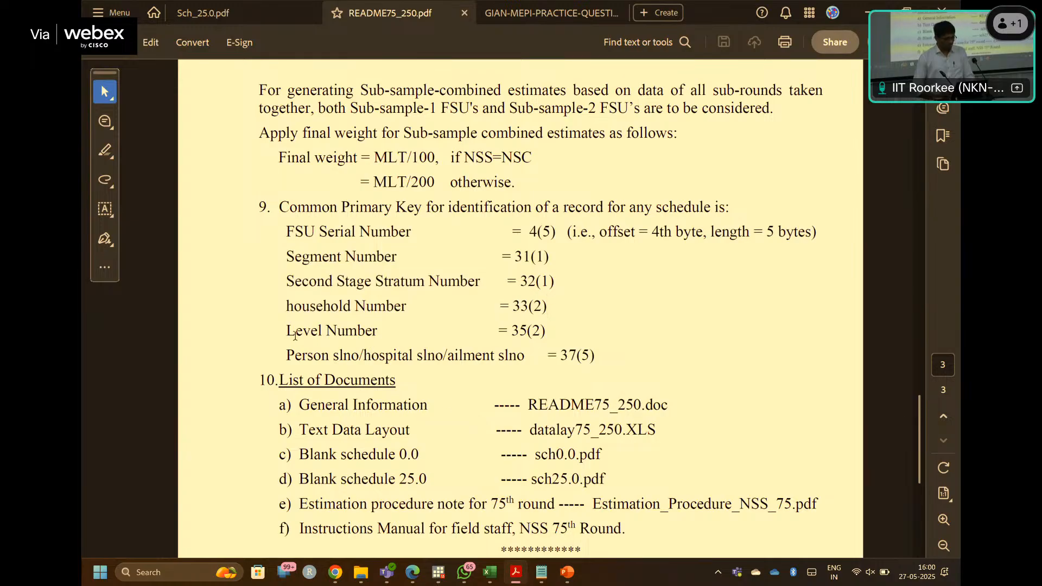
left_click_drag(286, 331, 343, 353)
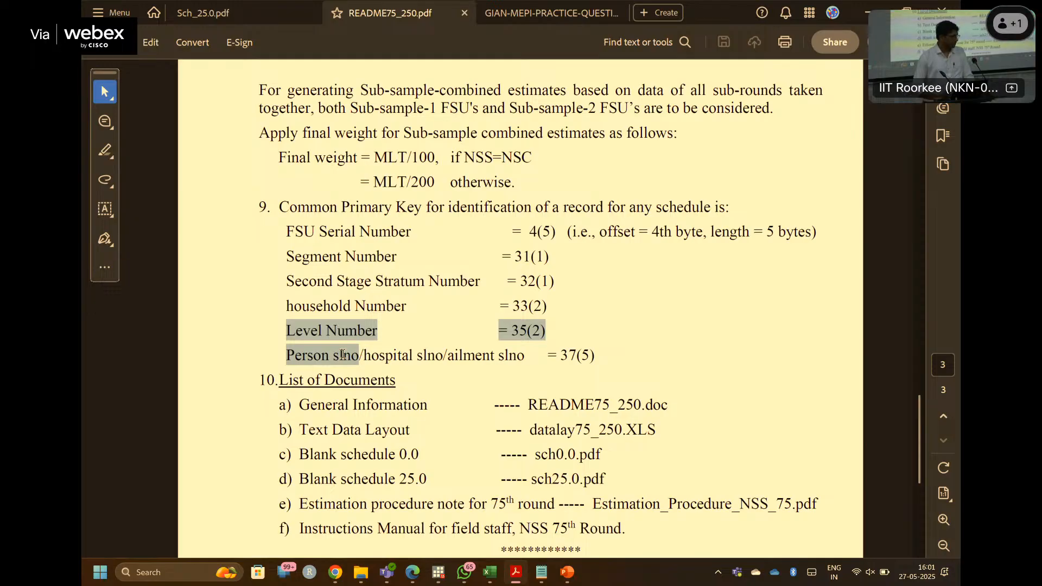
left_click(342, 354)
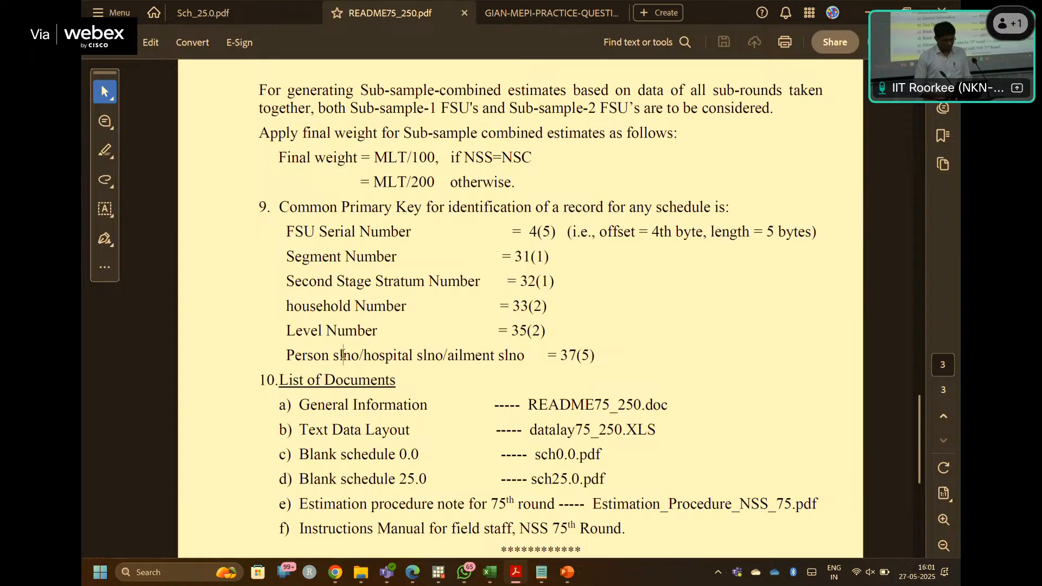
- Switch to Stata and show the properties of the PersonID variable
key("alt+Tab")
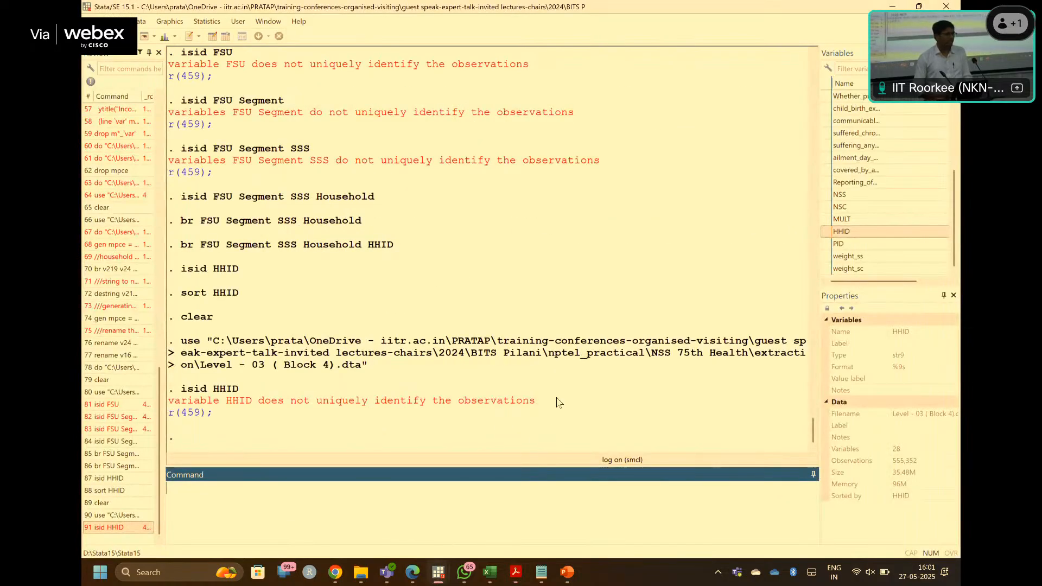
scroll(897, 161, "up", 5)
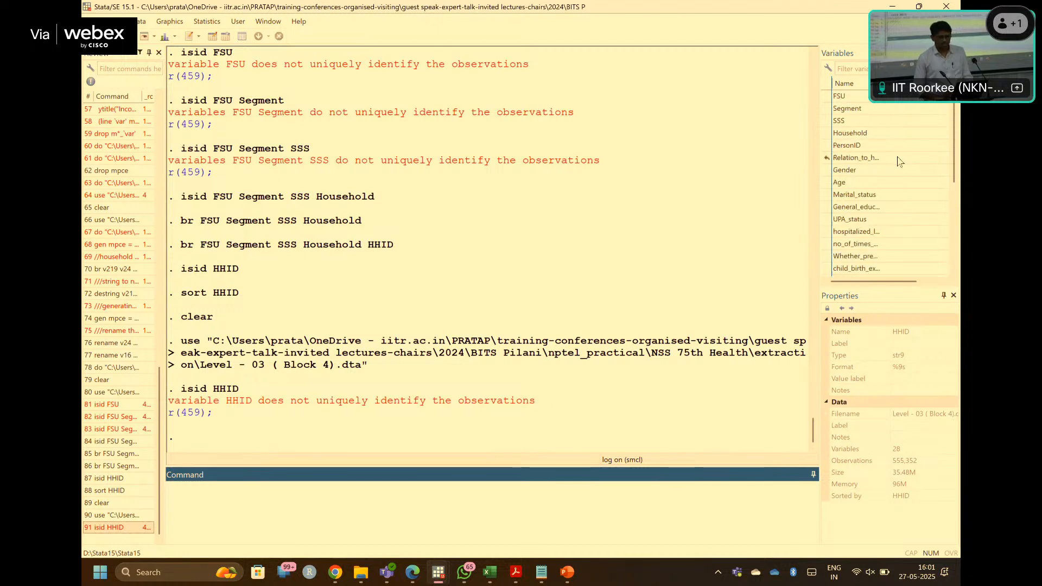
left_click(856, 147)
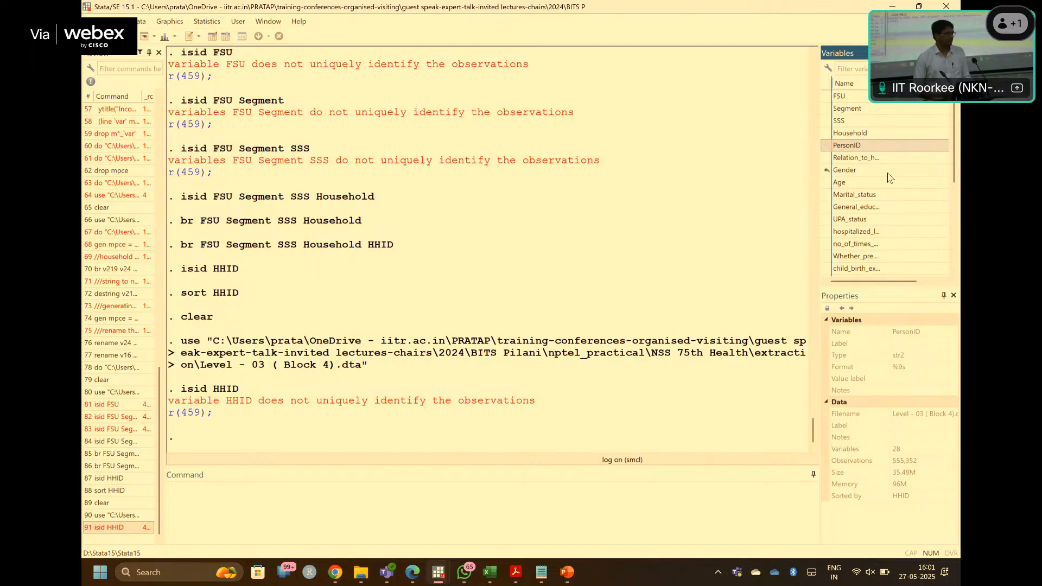
- Check with isid whether PID uniquely identifies the observations in the Level 03 dataset
scroll(888, 178, "down", 1)
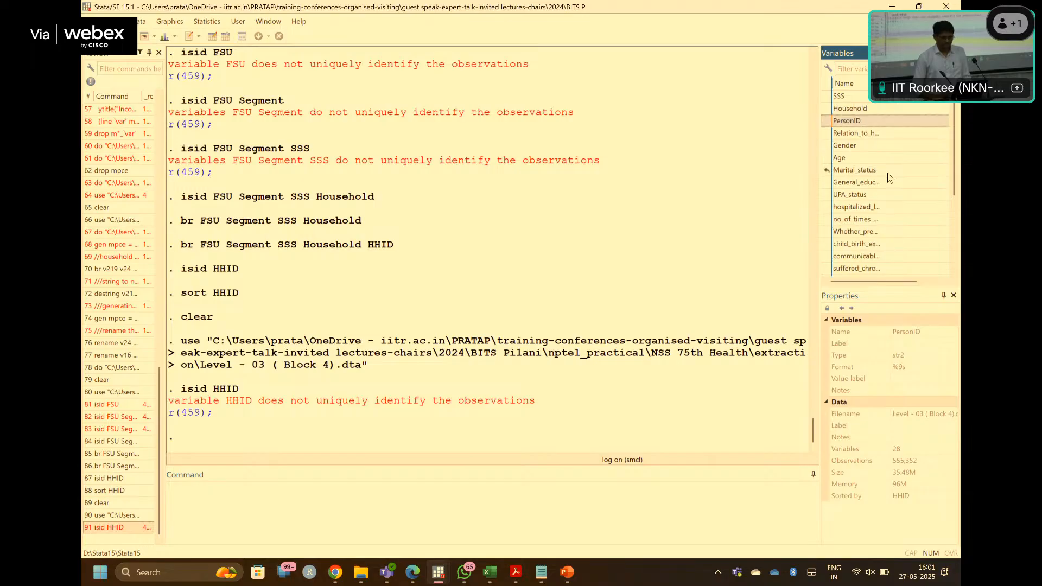
scroll(883, 211, "down", 4)
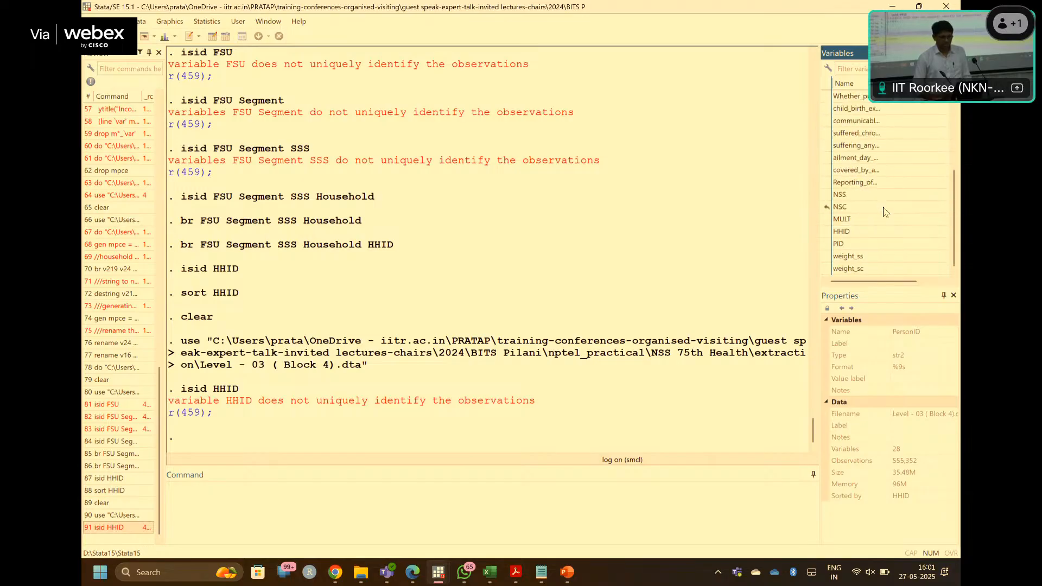
scroll(884, 212, "up", 1)
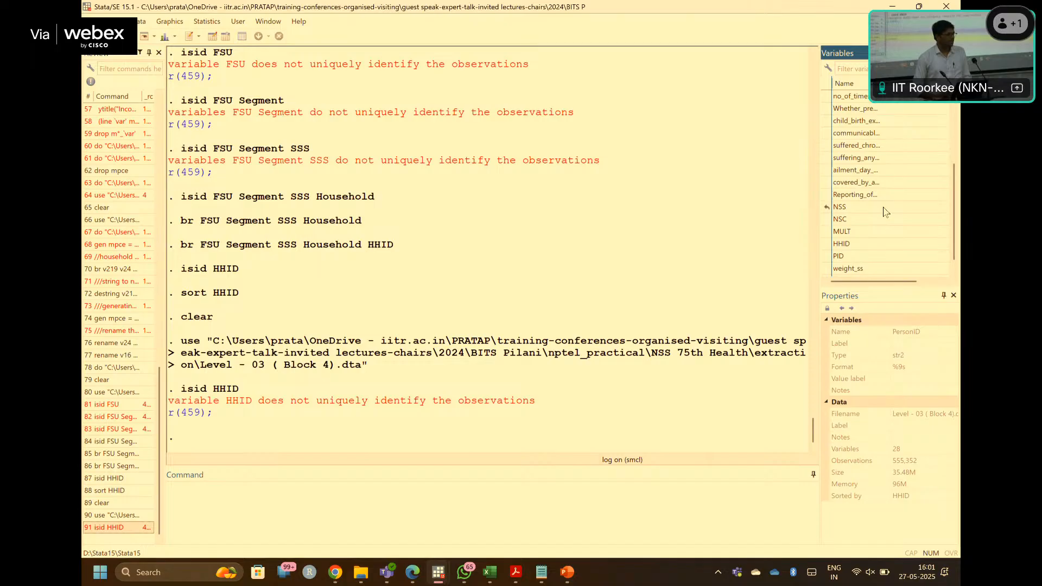
scroll(884, 211, "down", 1)
left_click(455, 500)
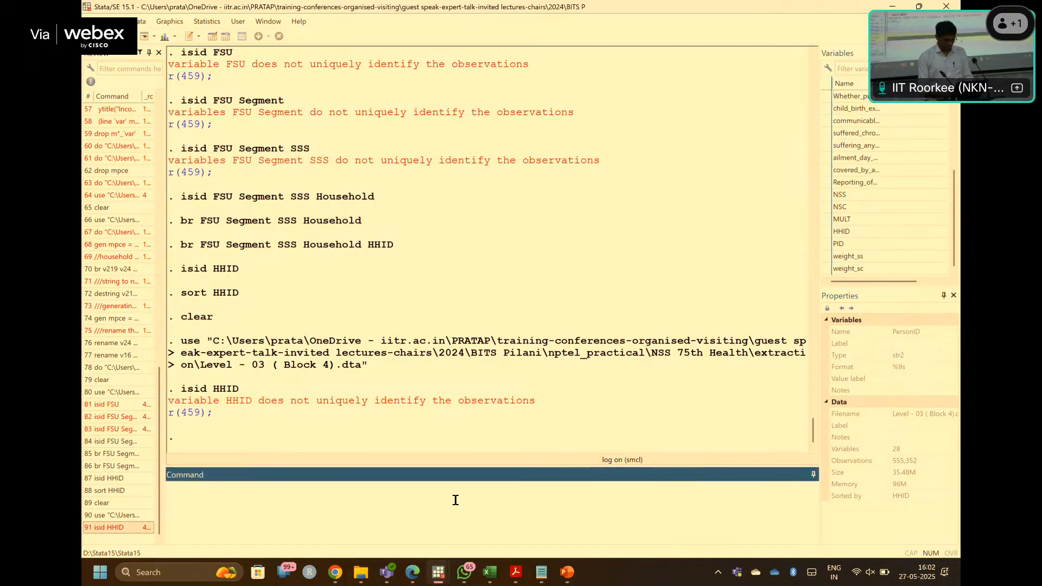
type("isid")
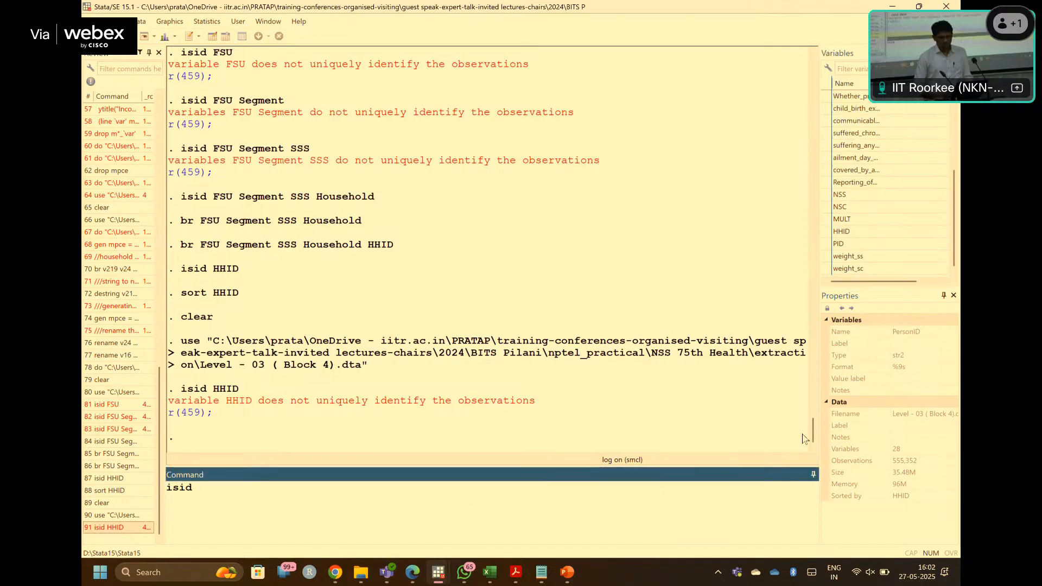
left_click(866, 245)
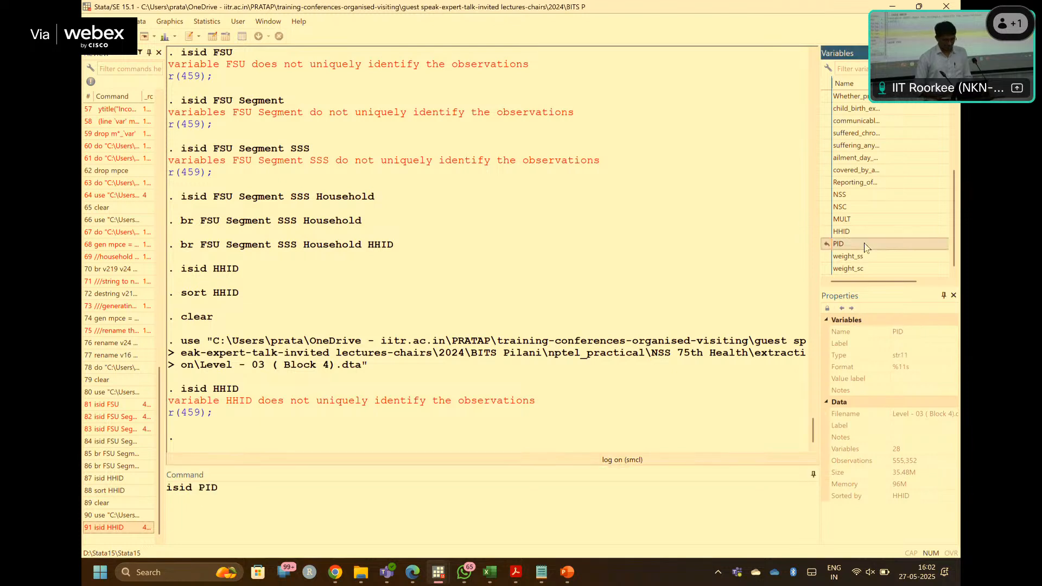
key("Return")
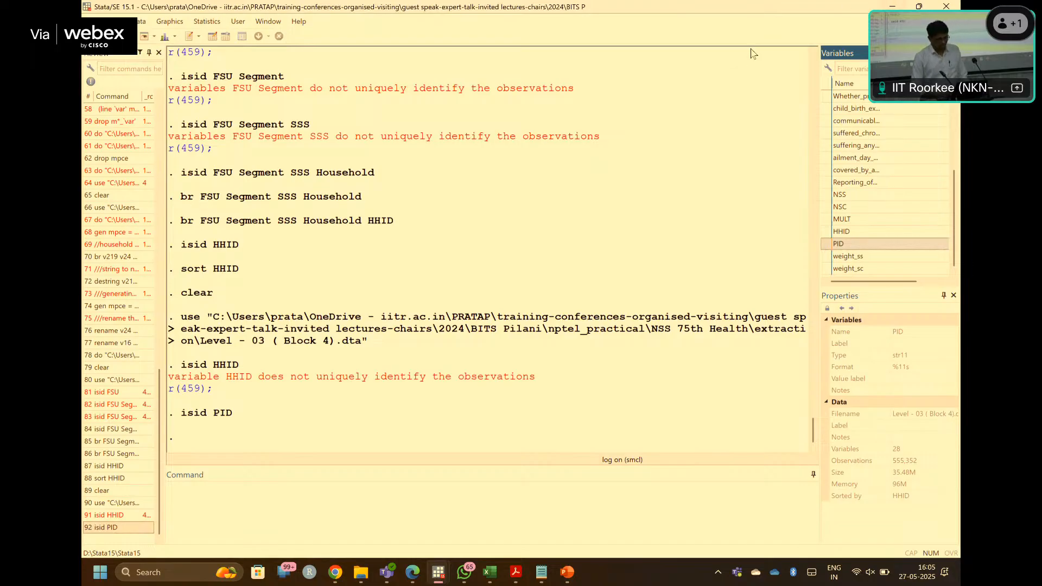
- Switch to the README PDF and highlight the household-level key fields, FSU Serial Number through household Number, once more
left_click(270, 510)
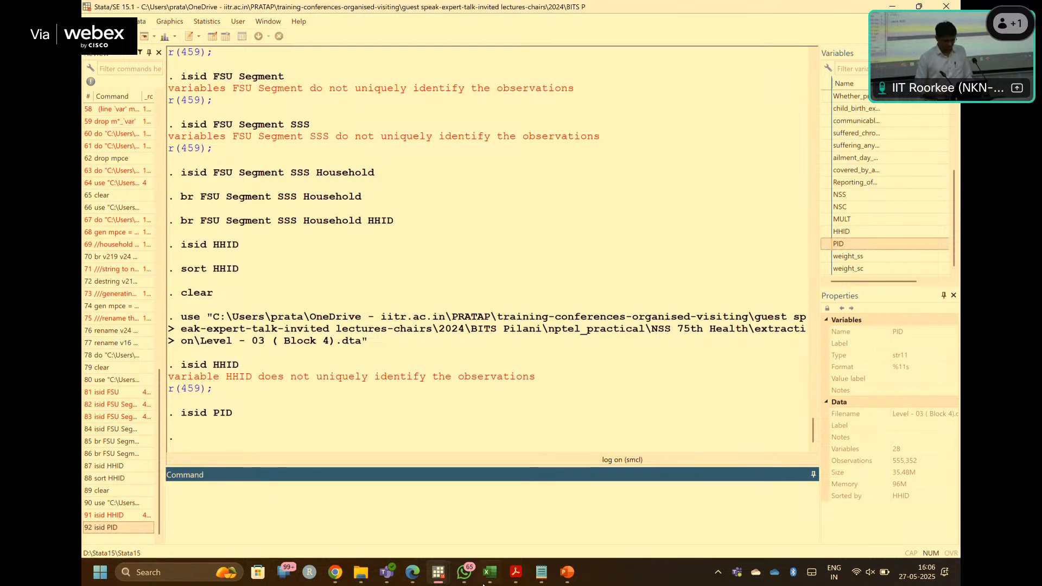
left_click(516, 572)
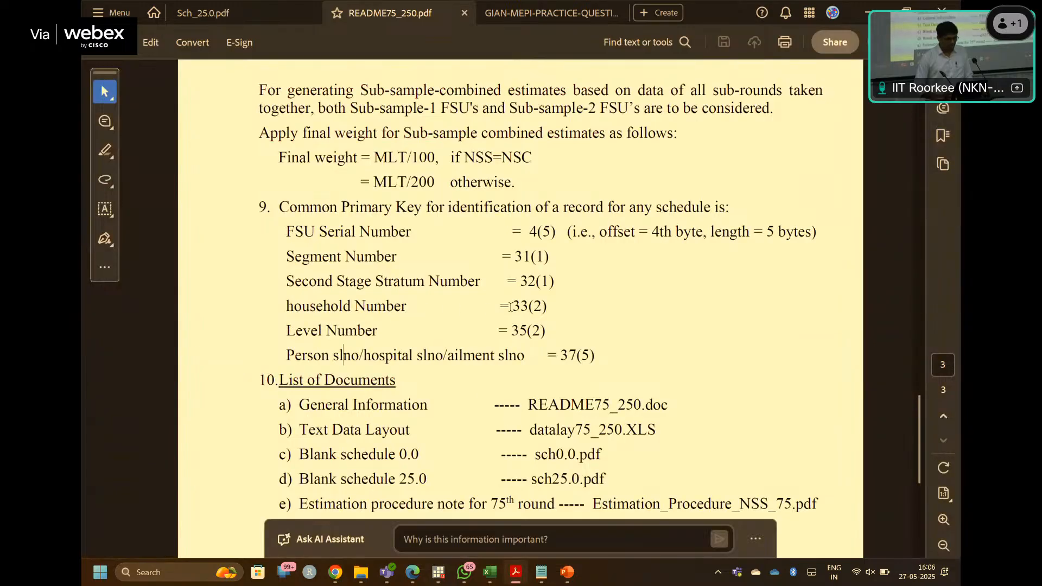
left_click_drag(550, 302, 288, 238)
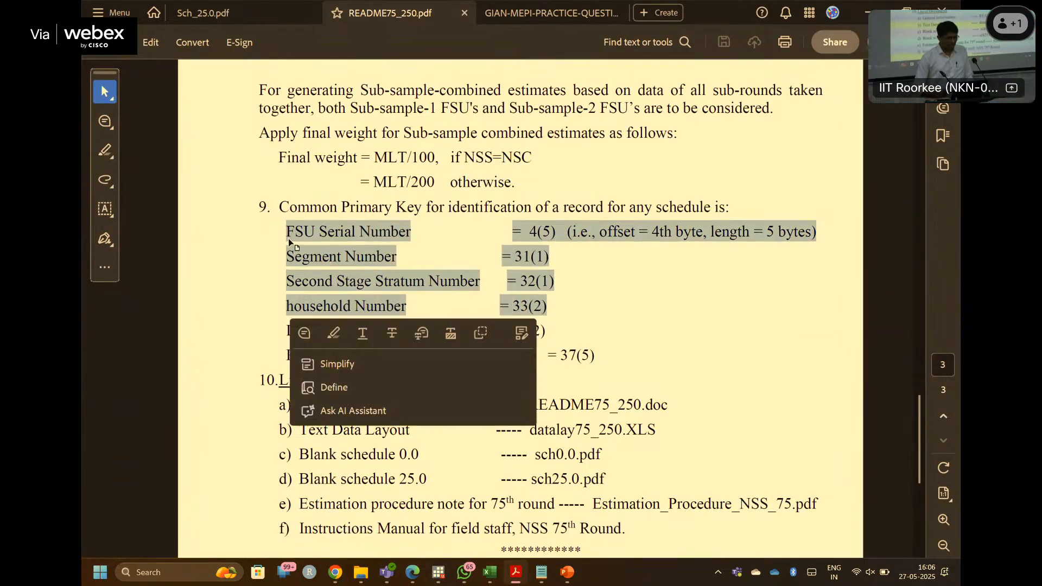
left_click(294, 306)
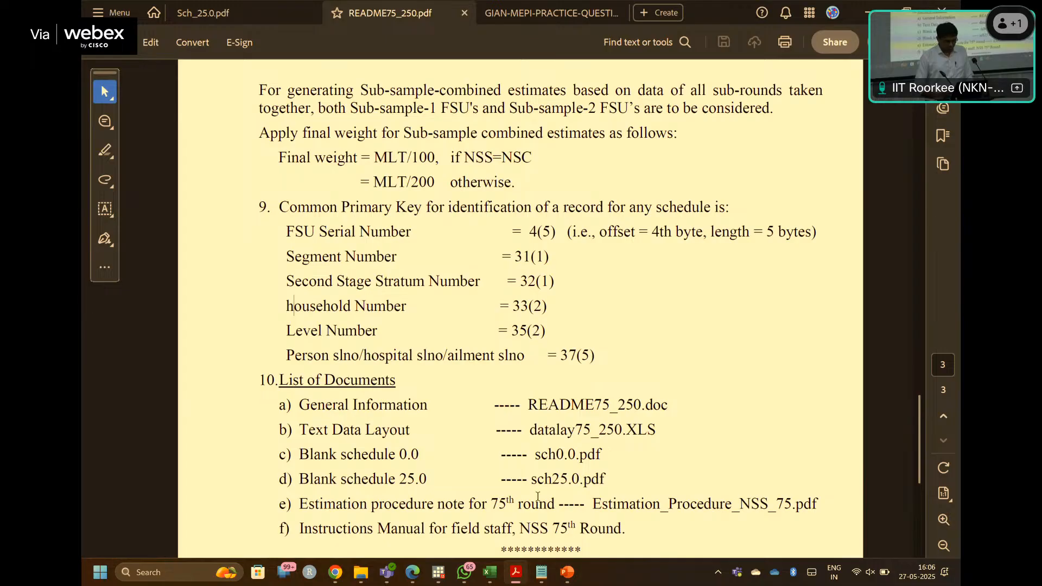
- Switch to the datalay75_250 workbook in Excel and highlight the Level row in the LEVEL - 01 layout
left_click(489, 574)
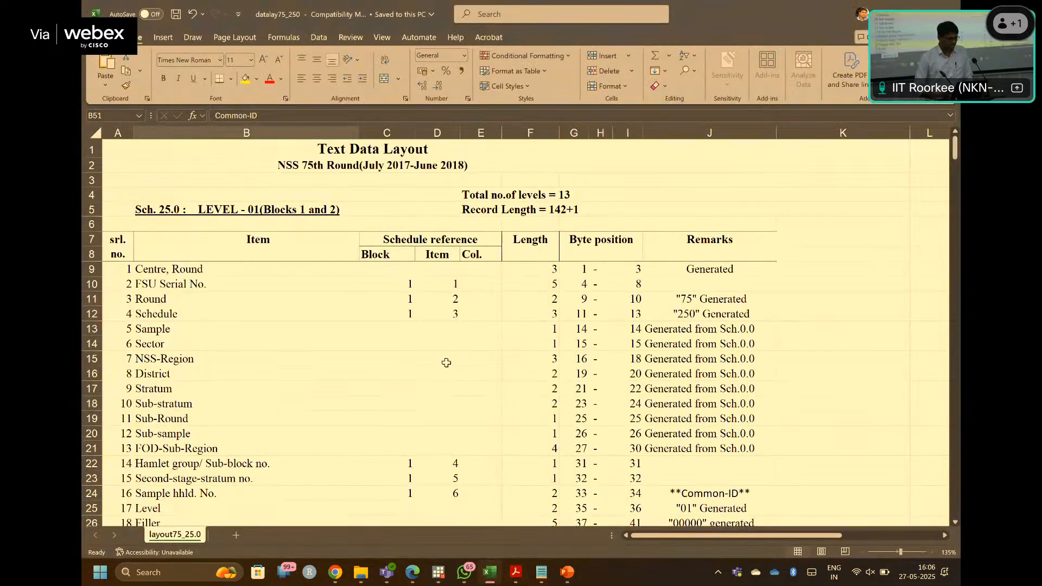
scroll(595, 390, "down", 1)
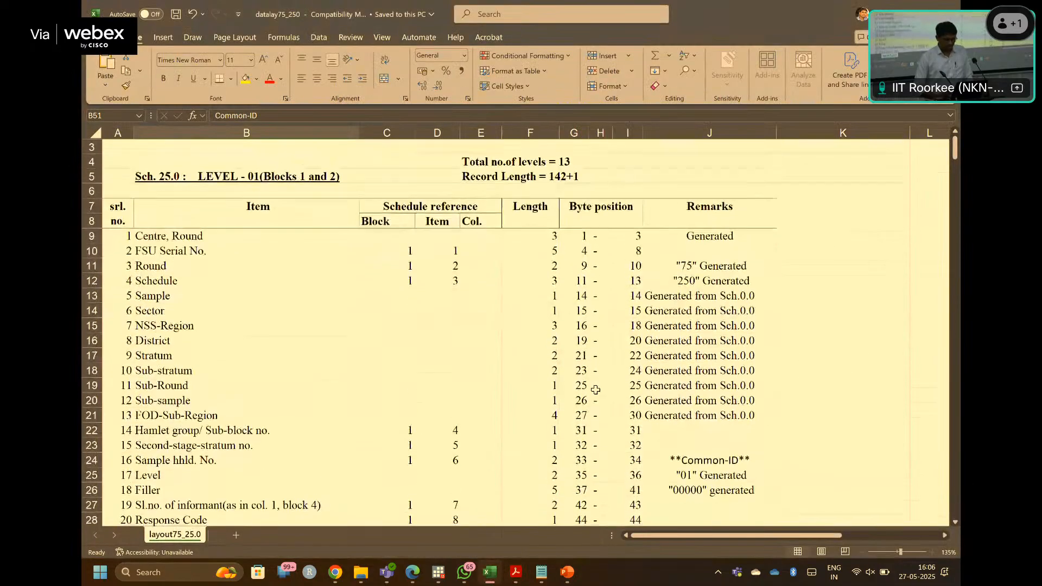
scroll(595, 390, "down", 2)
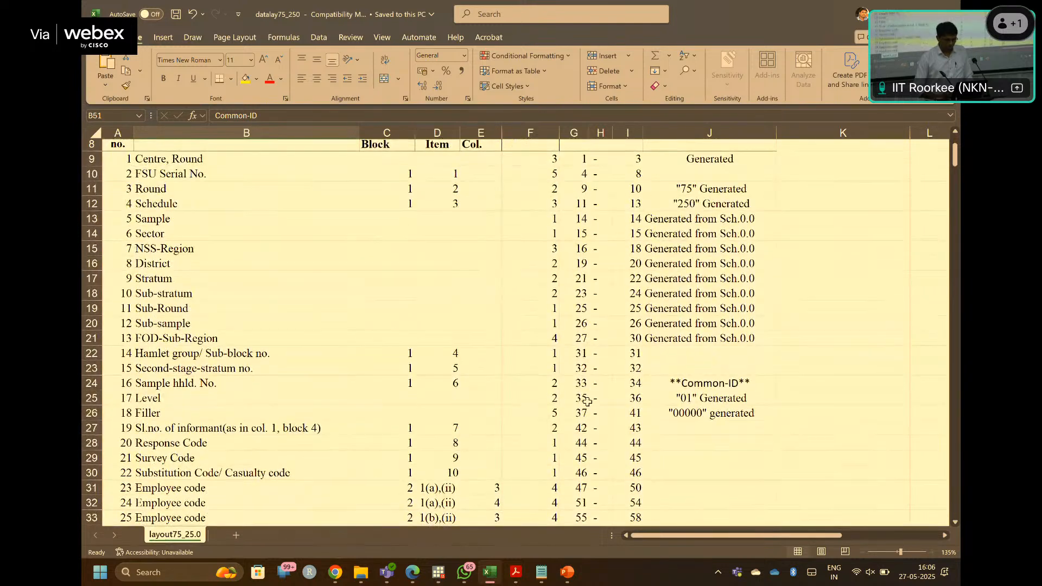
left_click(581, 399)
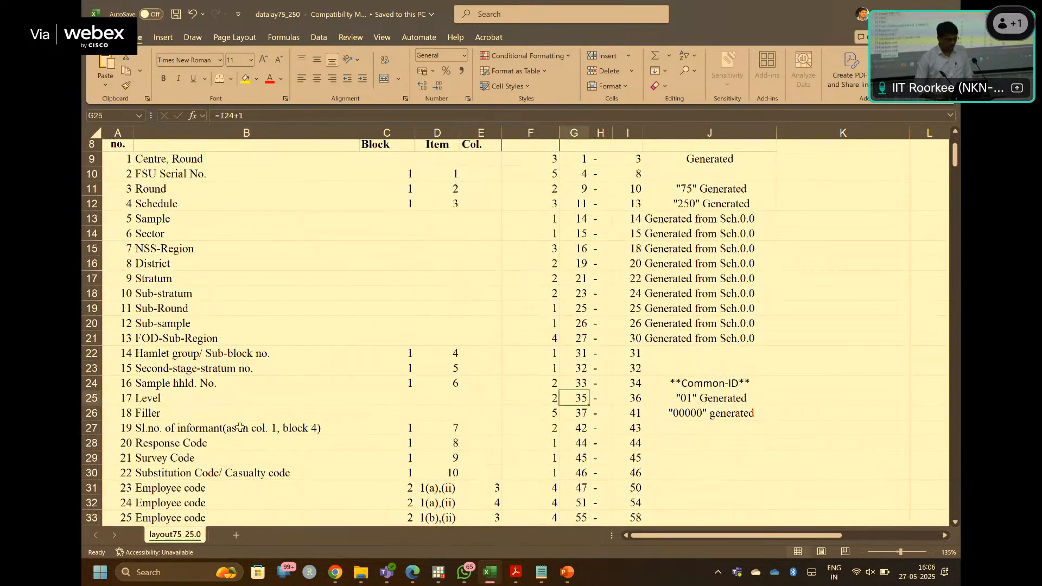
left_click(96, 398)
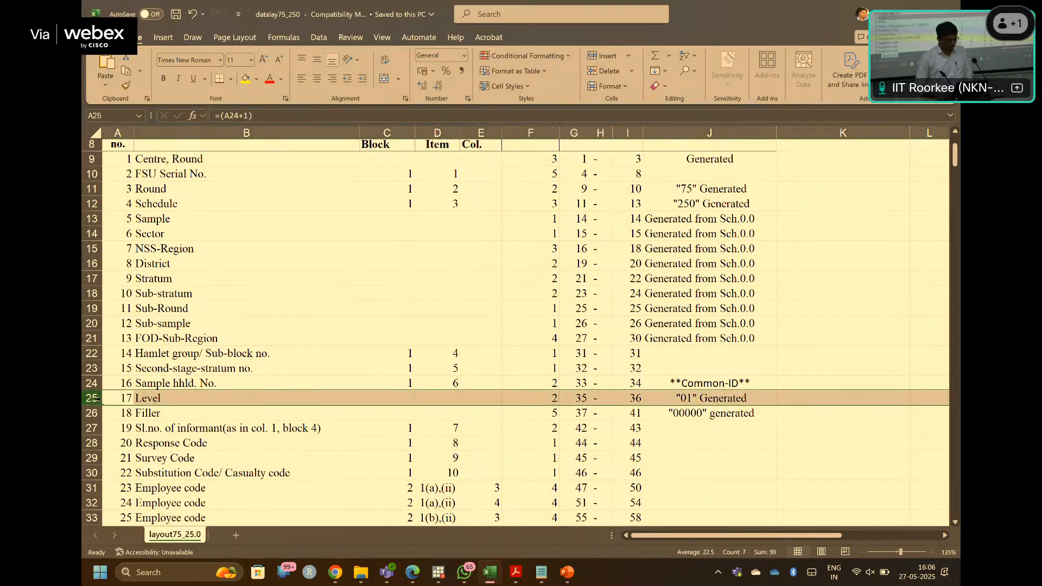
- Examine the Common-ID entry and the items below it in the LEVEL - 02 (Block 3) layout
scroll(205, 404, "down", 4)
scroll(205, 404, "down", 6)
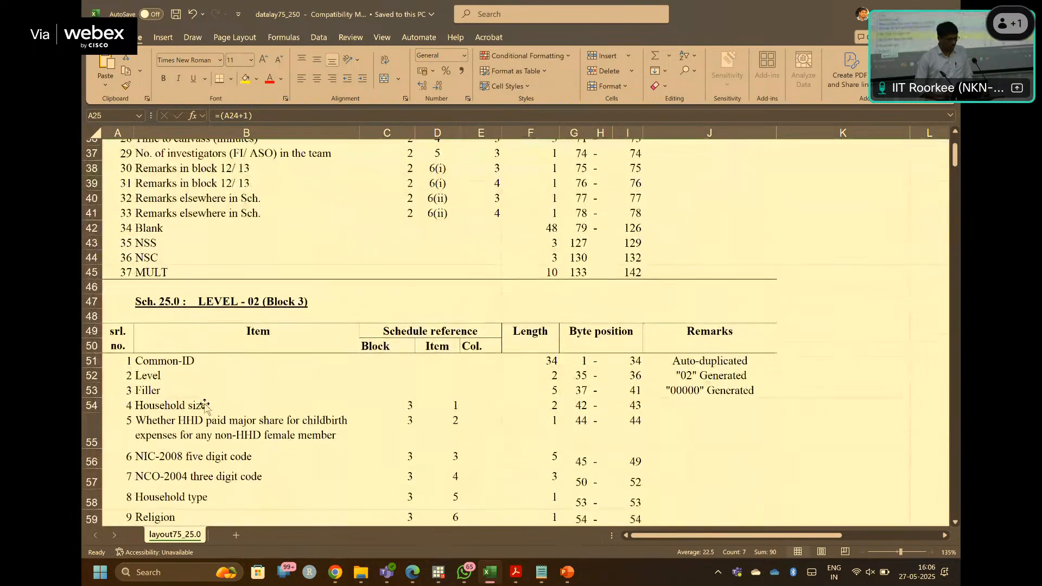
left_click(186, 337)
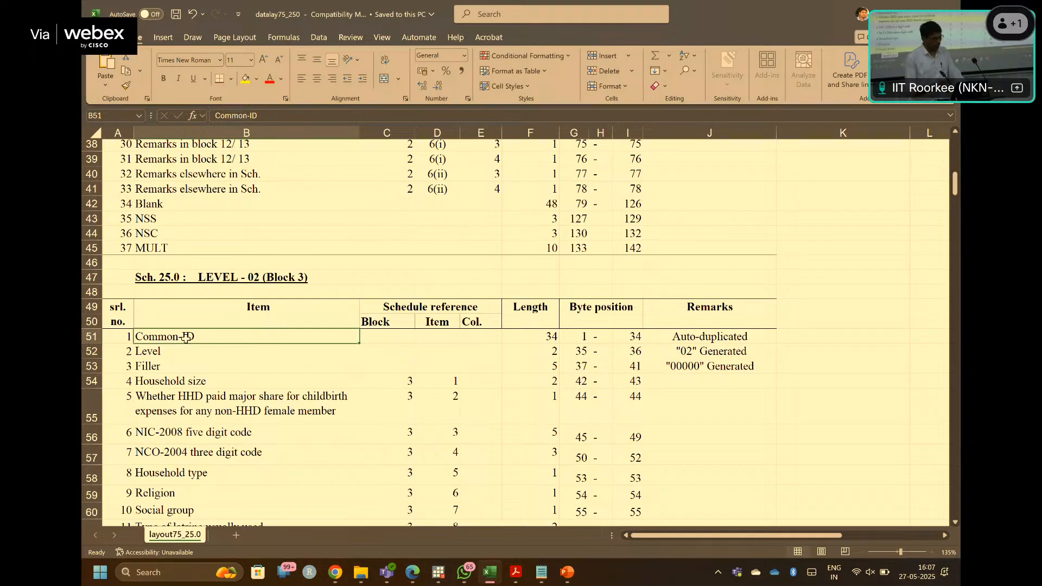
scroll(320, 358, "down", 2)
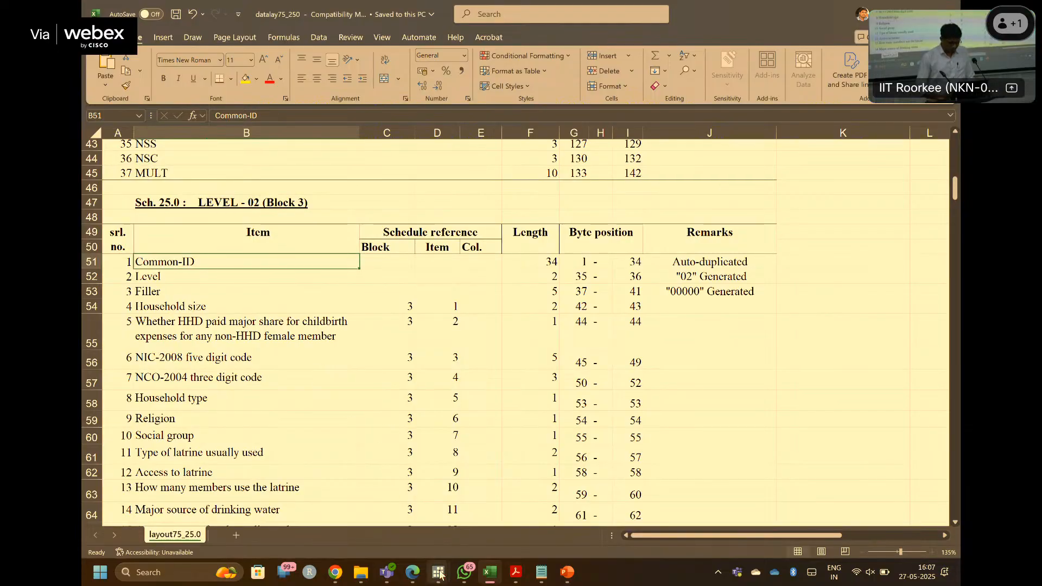
- Switch to Stata and sort the Level - 03 dataset by PID
mouse_move(444, 568)
left_click(377, 506)
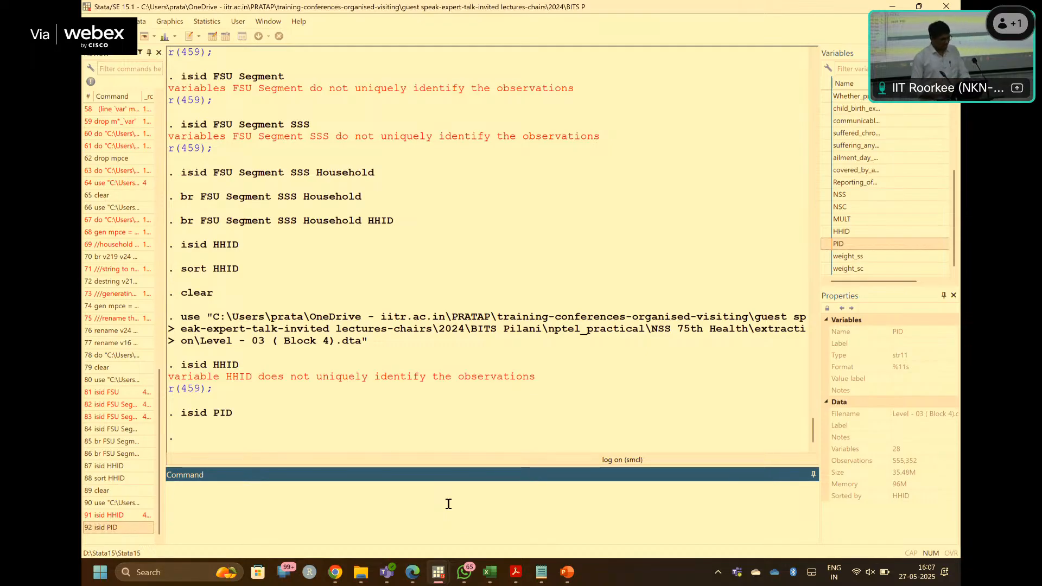
type("sort ")
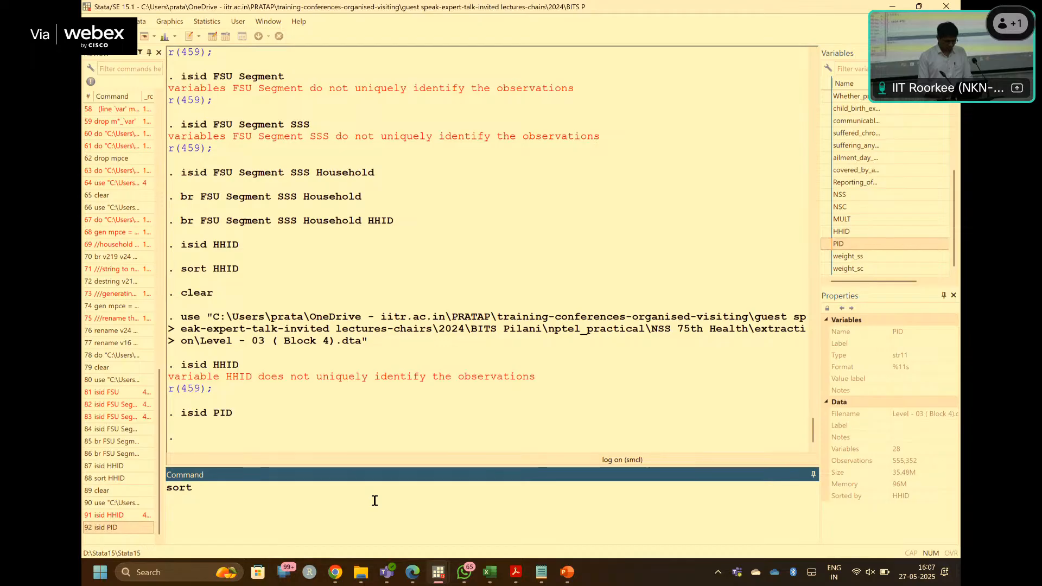
type("PID")
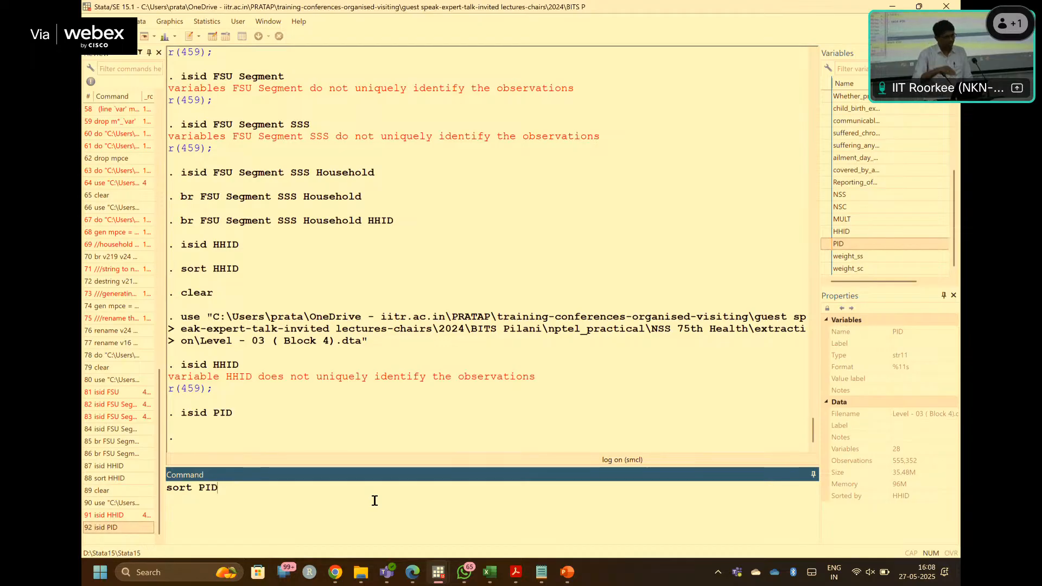
key("Return")
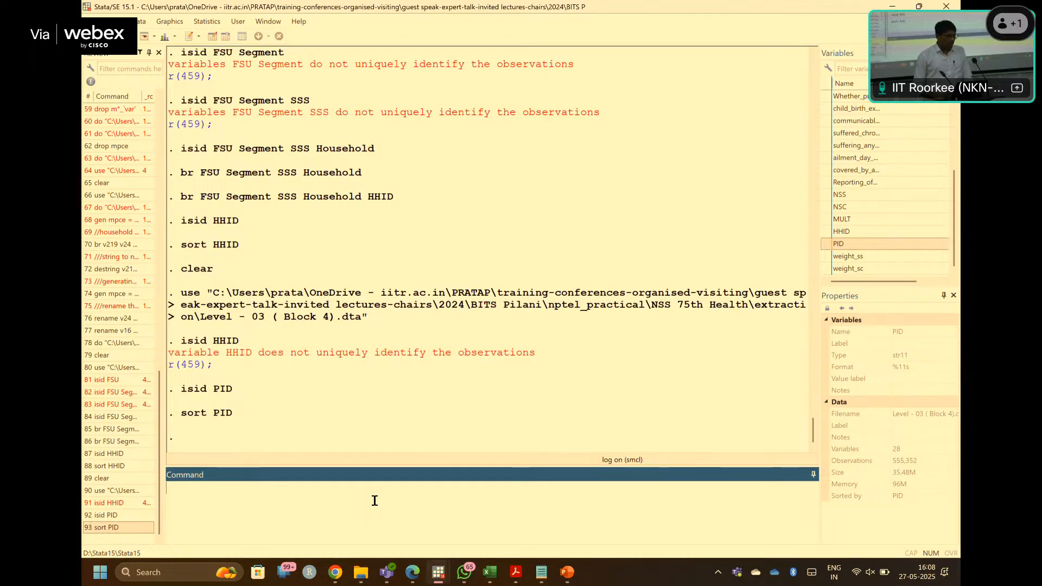
type("mer")
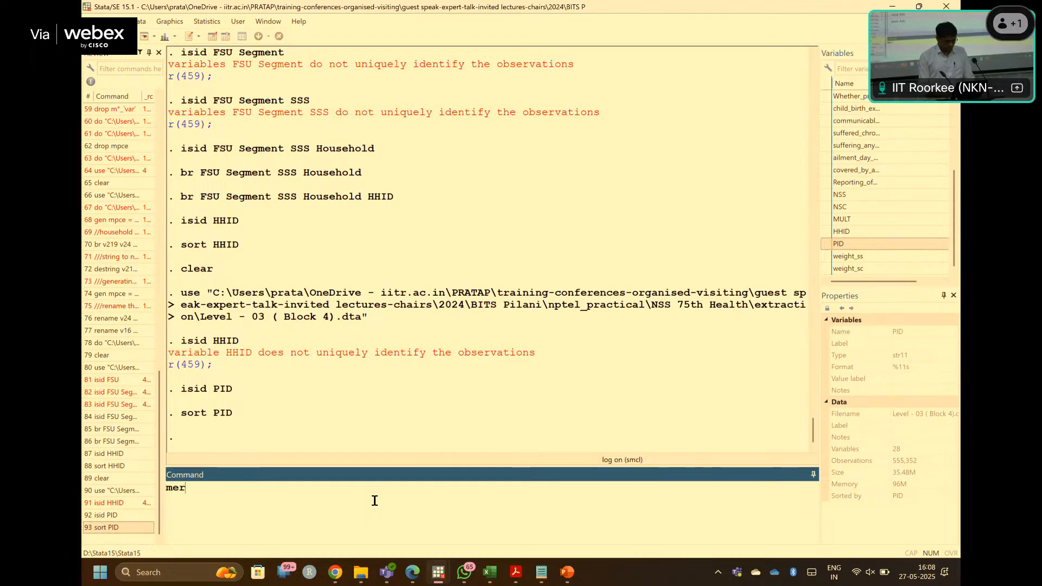
type("ge")
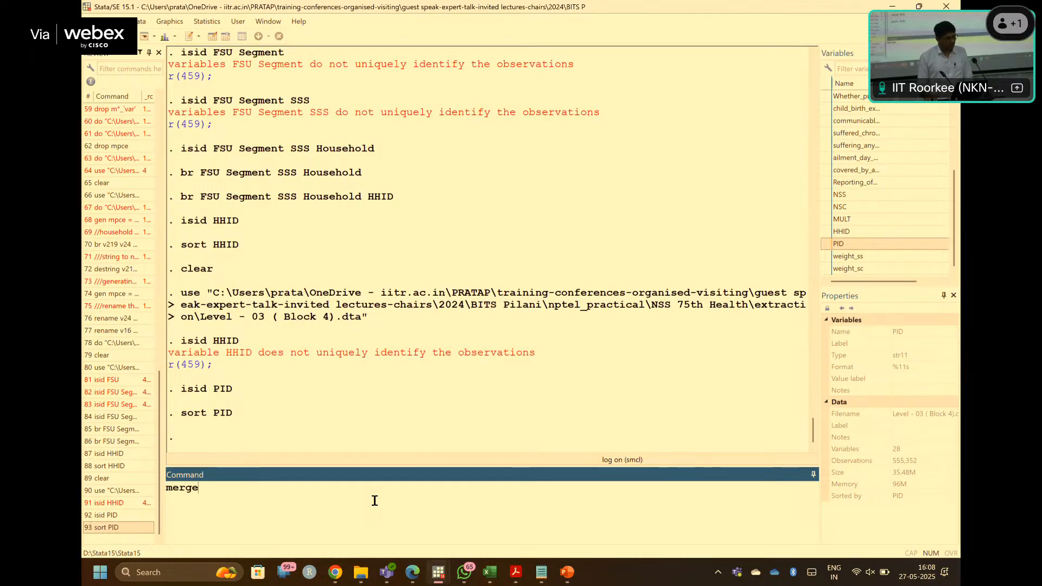
key("BackSpace")
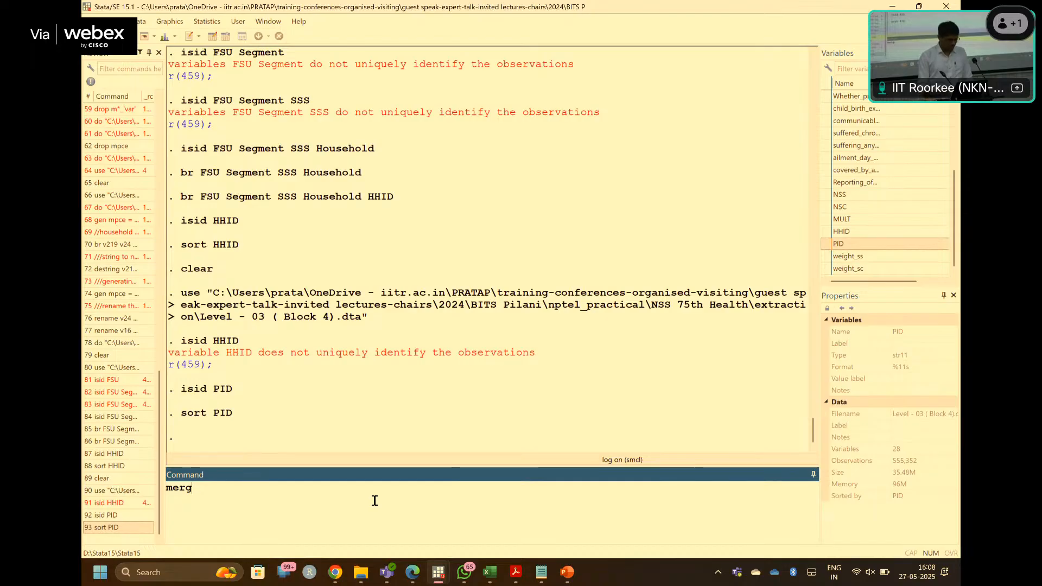
key("BackSpace")
key("BackSpace")
key("BackSpace")
key("BackSpace")
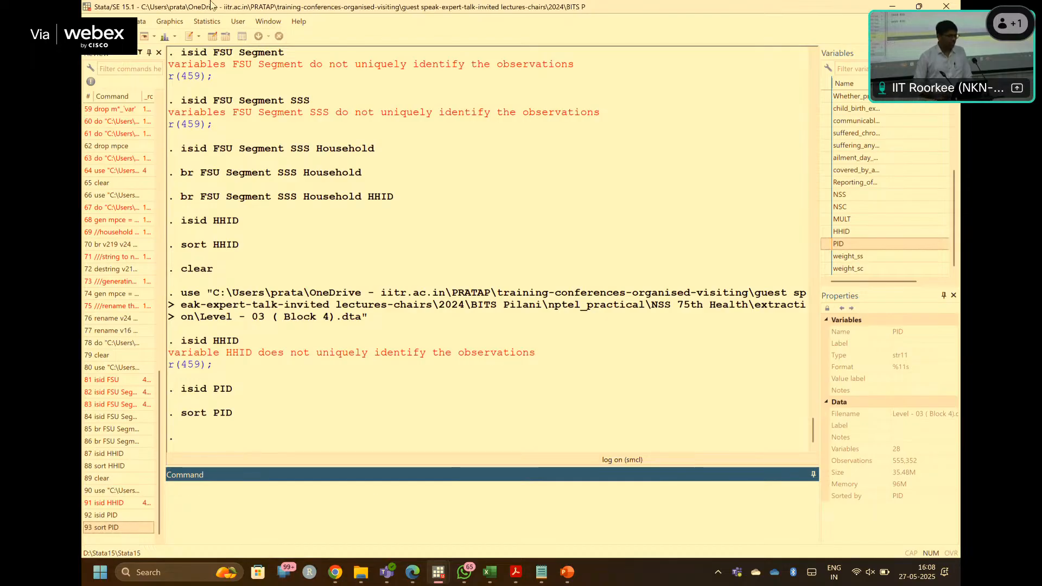
- Start merging two datasets and set the merge type to many-to-one on key variables, with the unique key in the data on disk
left_click(141, 22)
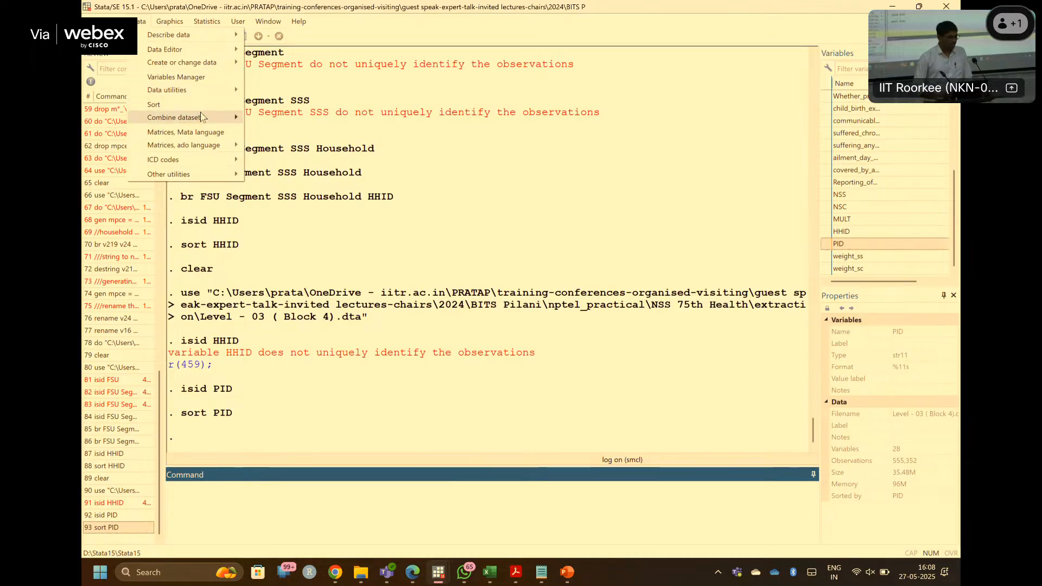
mouse_move(202, 118)
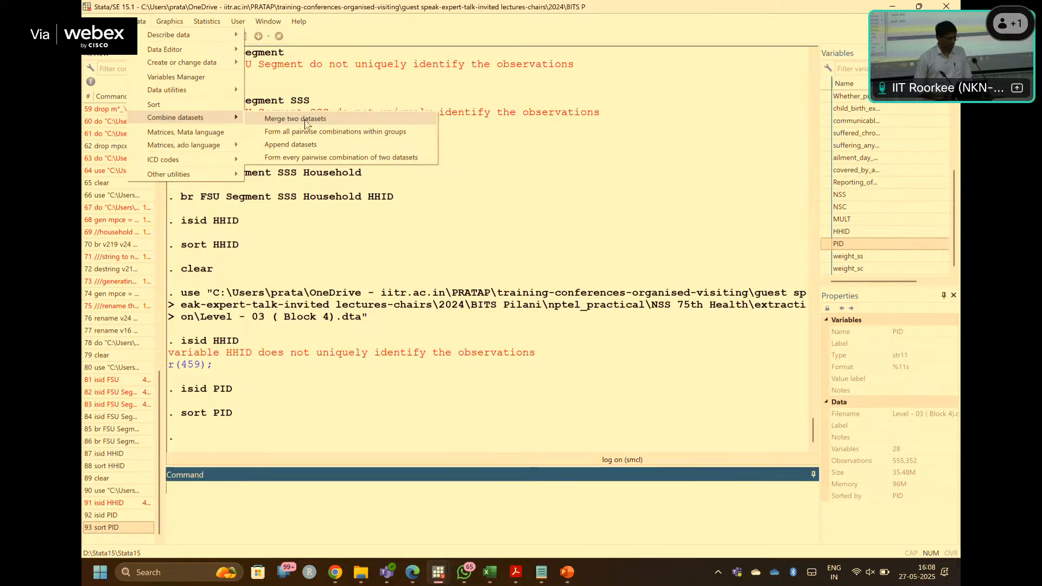
left_click(326, 118)
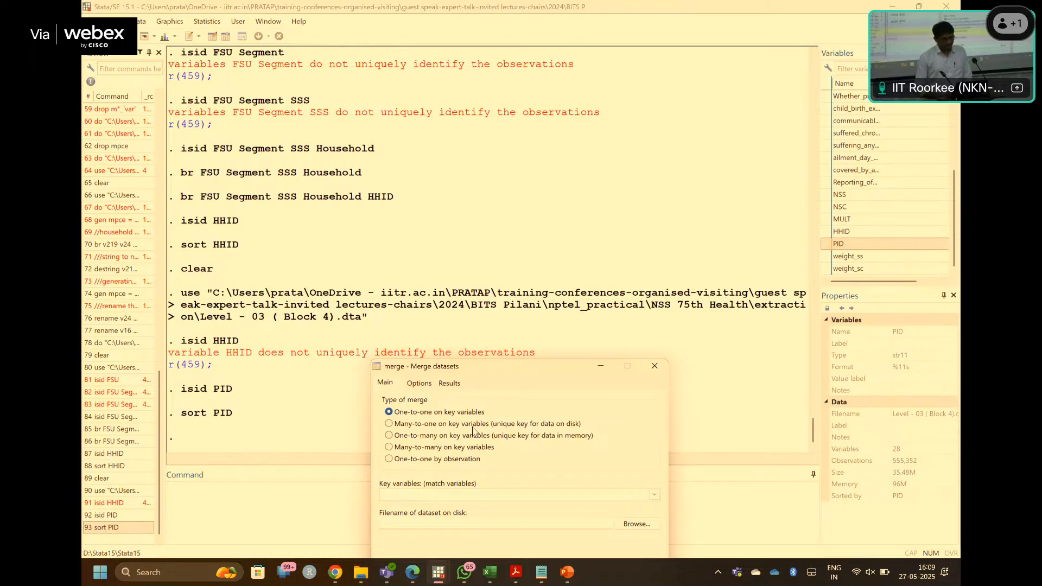
left_click(447, 425)
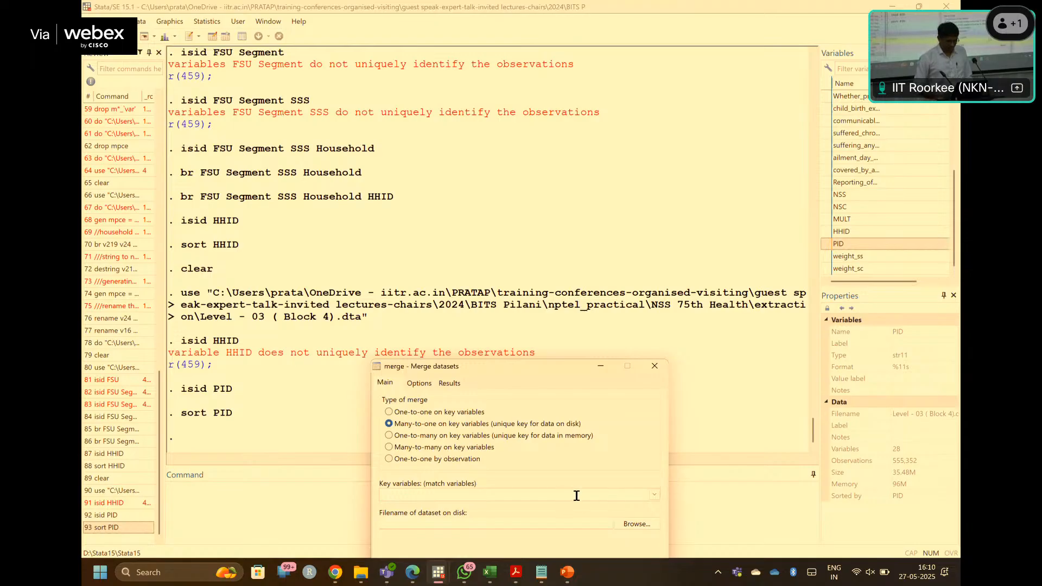
- Set HHID as the only key variable for the merge
left_click(654, 494)
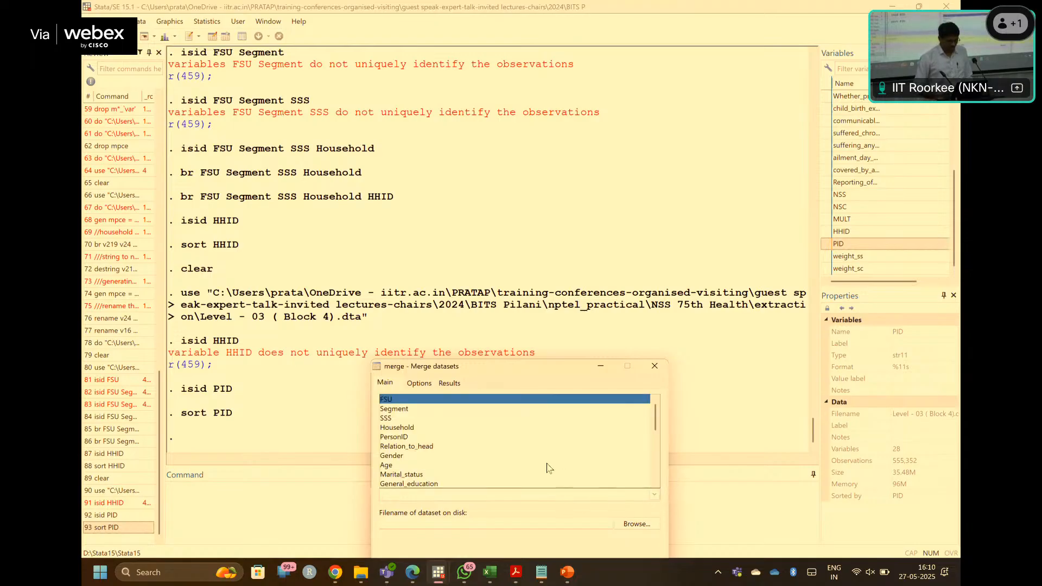
scroll(523, 447, "down", 5)
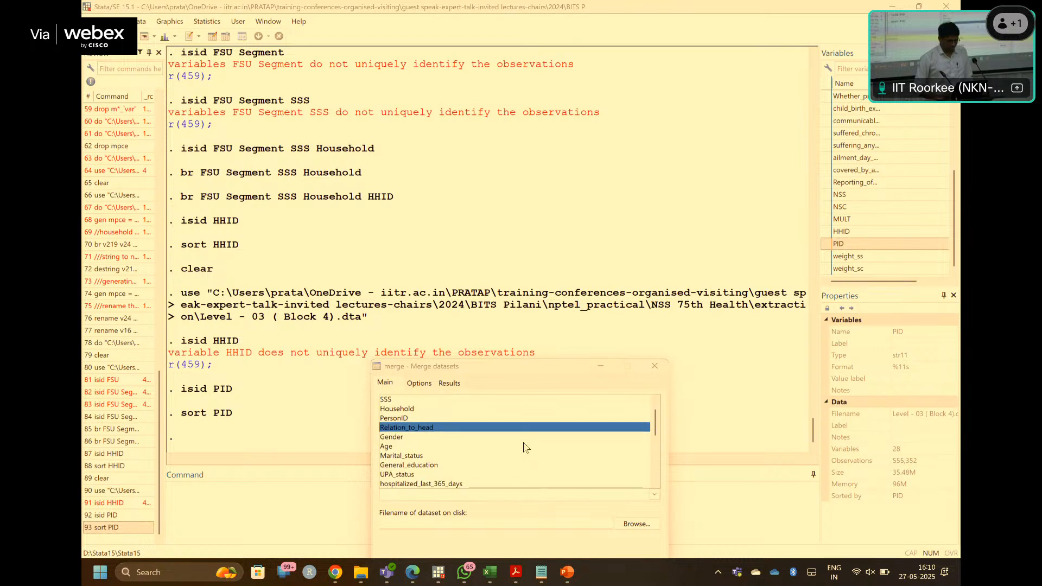
scroll(525, 447, "down", 3)
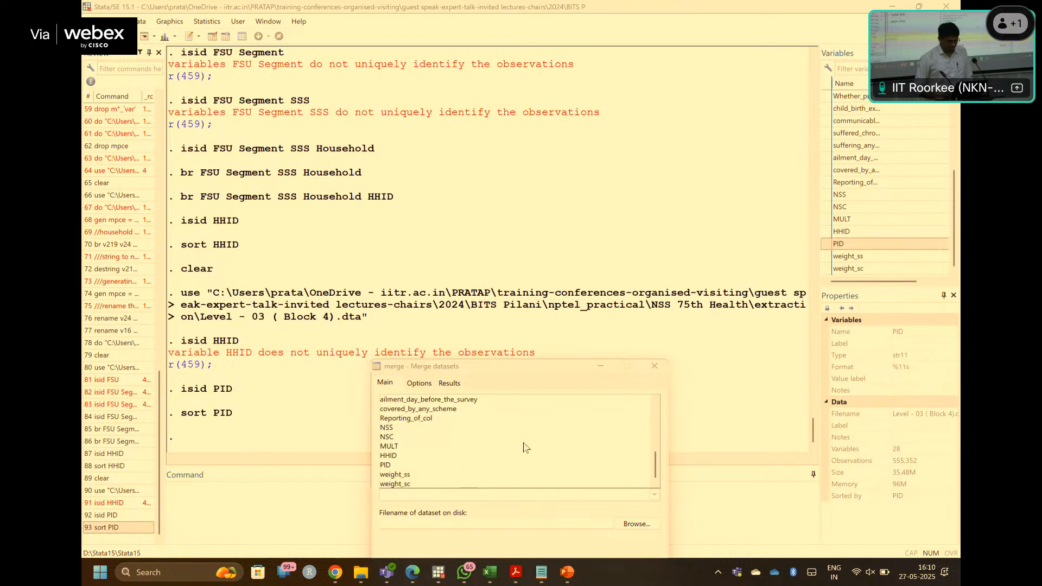
double_click(404, 456)
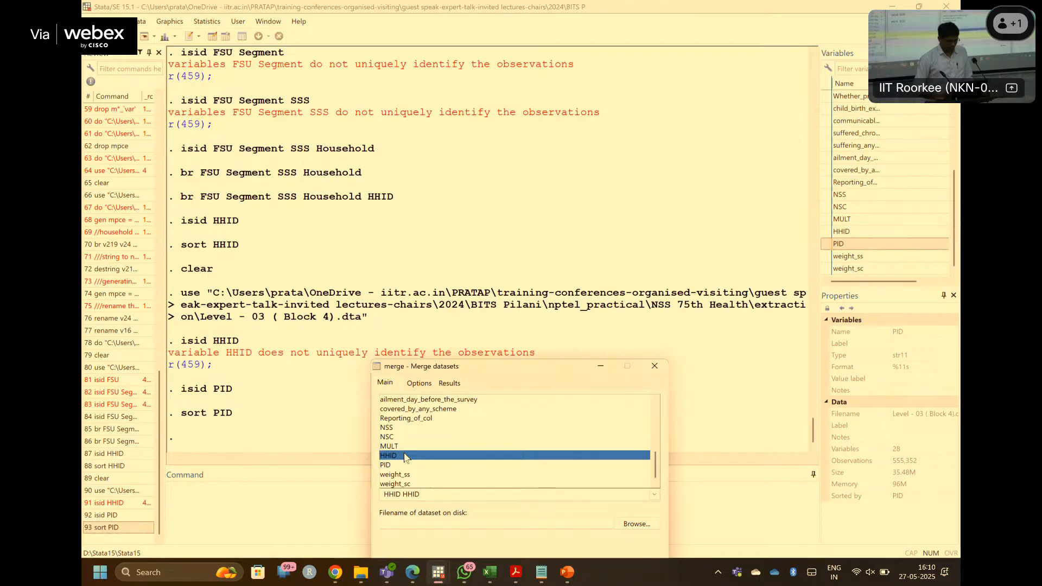
left_click(449, 495)
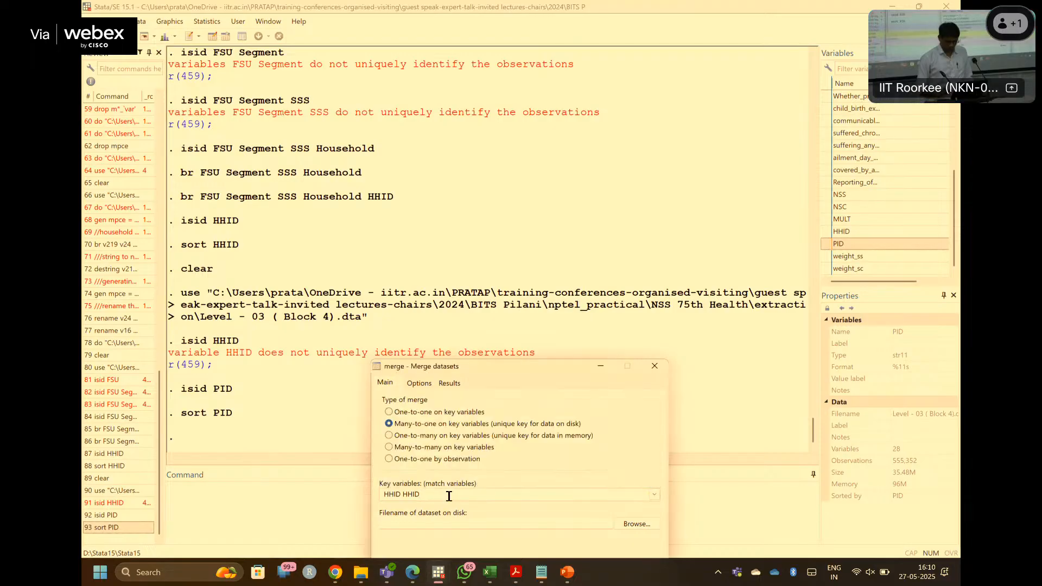
key("BackSpace")
key("BackSpace")
key("BackSpace")
key("BackSpace")
key("BackSpace")
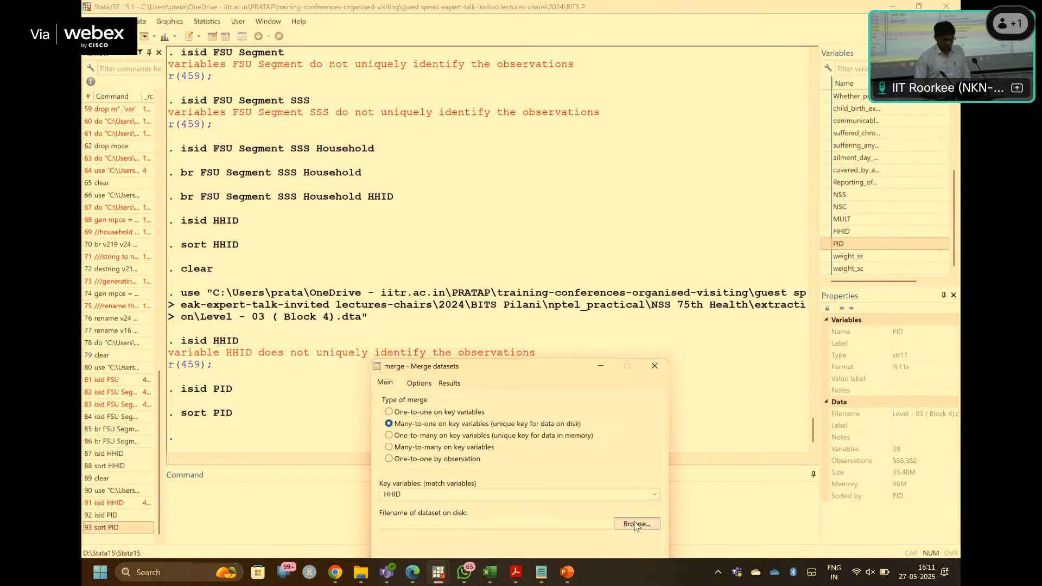
- Choose Level - 02 (Block 3).dta from the extraction folder as the dataset on disk for the merge
left_click(650, 525)
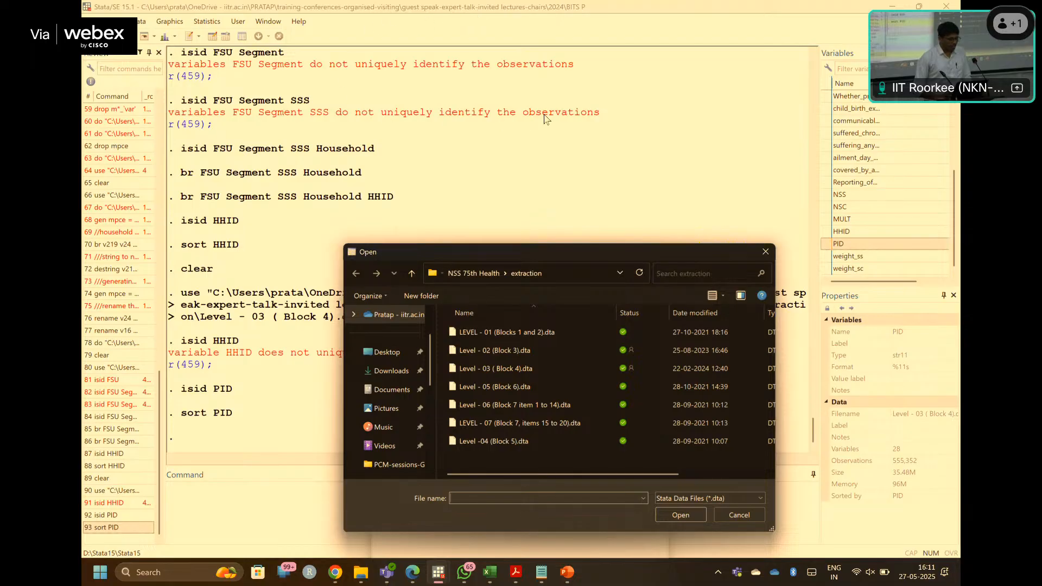
double_click(504, 353)
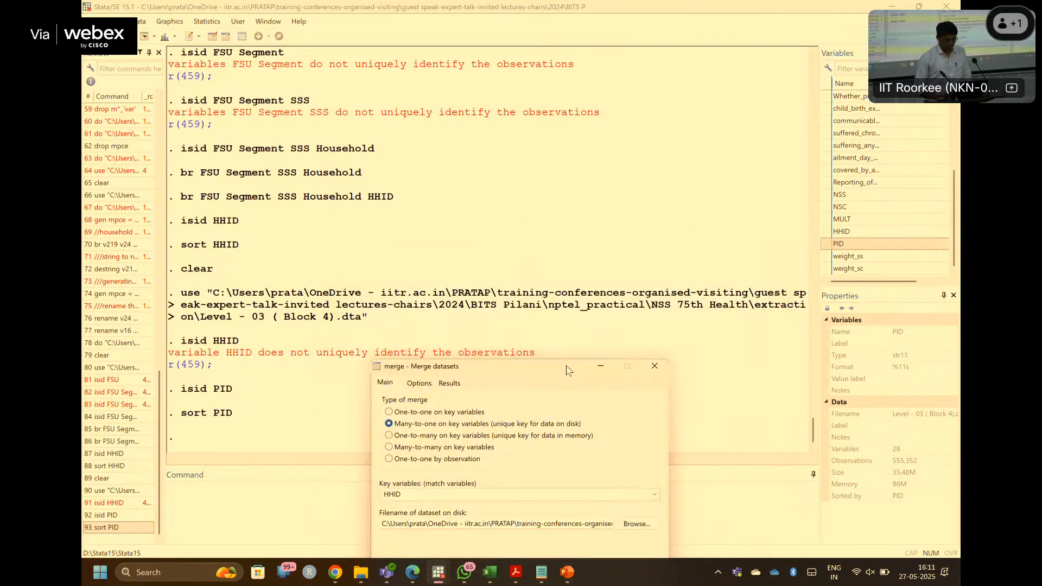
left_click_drag(566, 370, 591, 175)
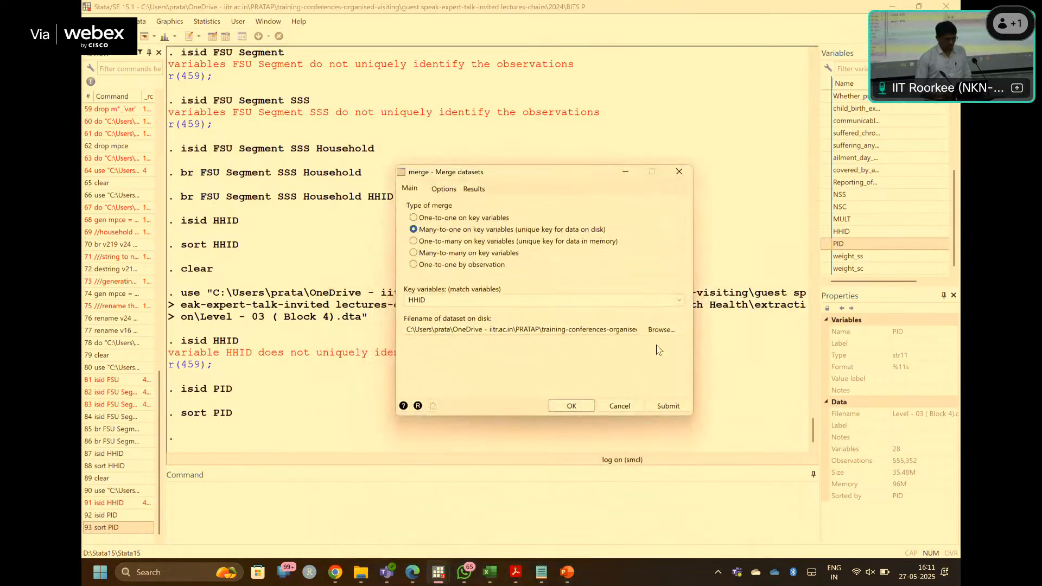
- Run the many-to-one merge on HHID and highlight the matched observation count in the result table
left_click(668, 405)
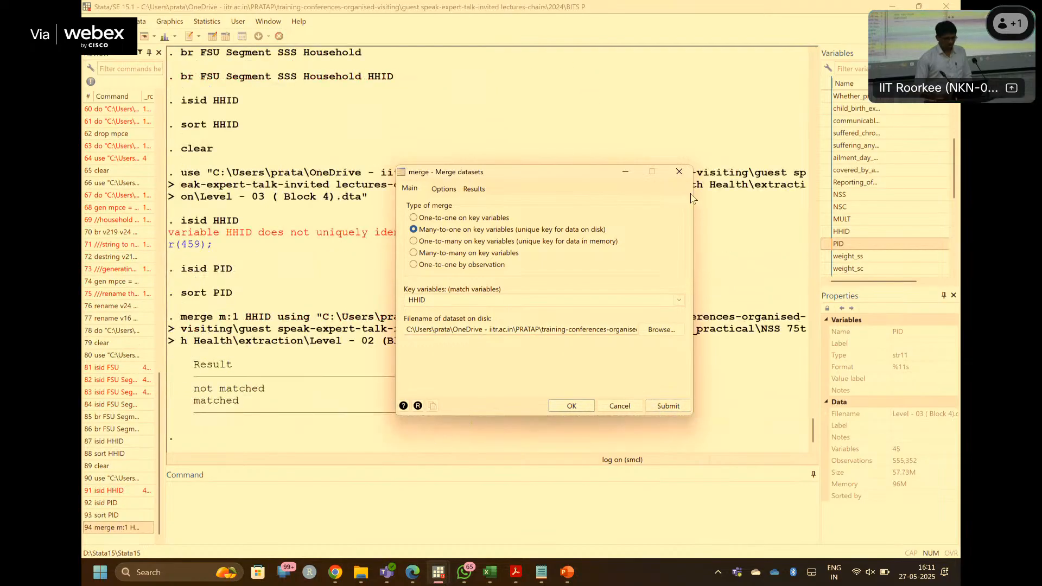
left_click(679, 172)
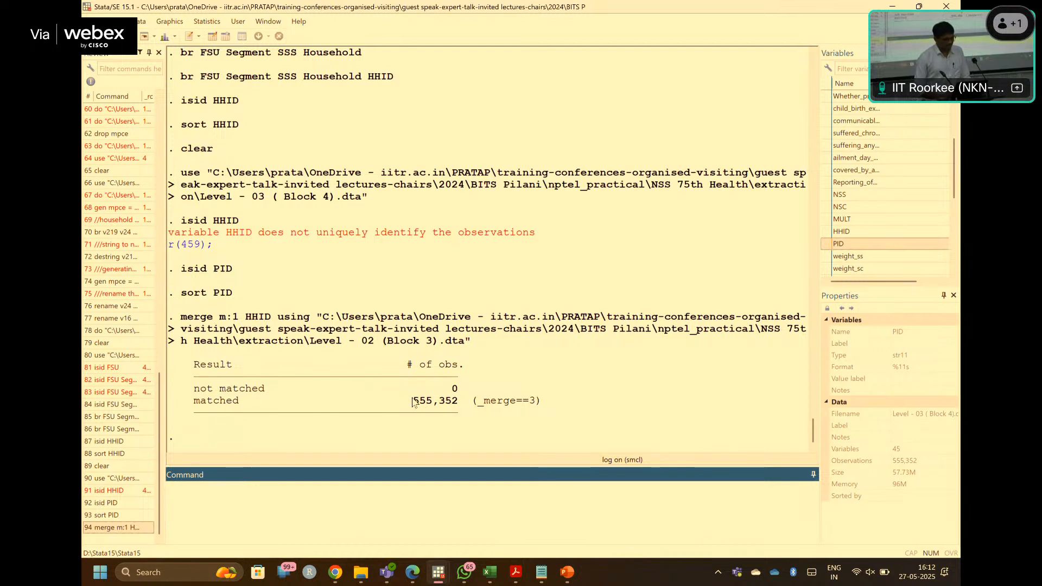
left_click_drag(408, 402, 460, 406)
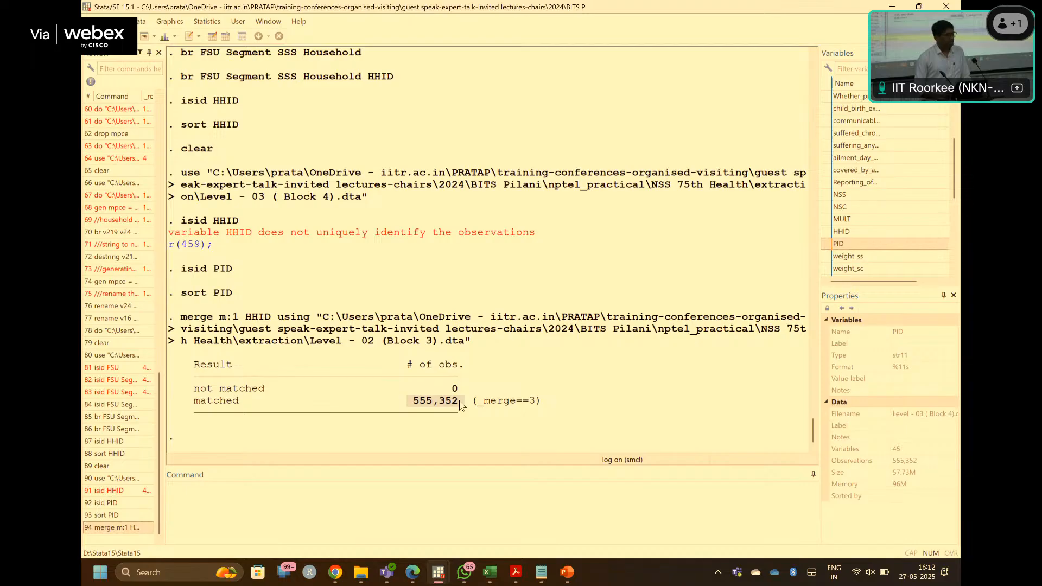
left_click(460, 406)
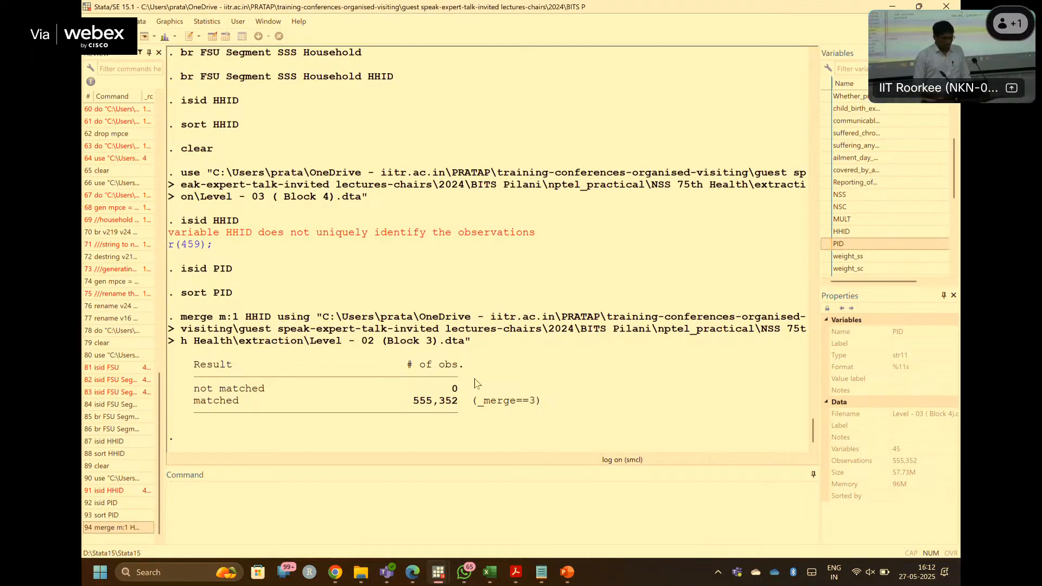
- Drop the _merge variable from the merged dataset
scroll(922, 255, "down", 6)
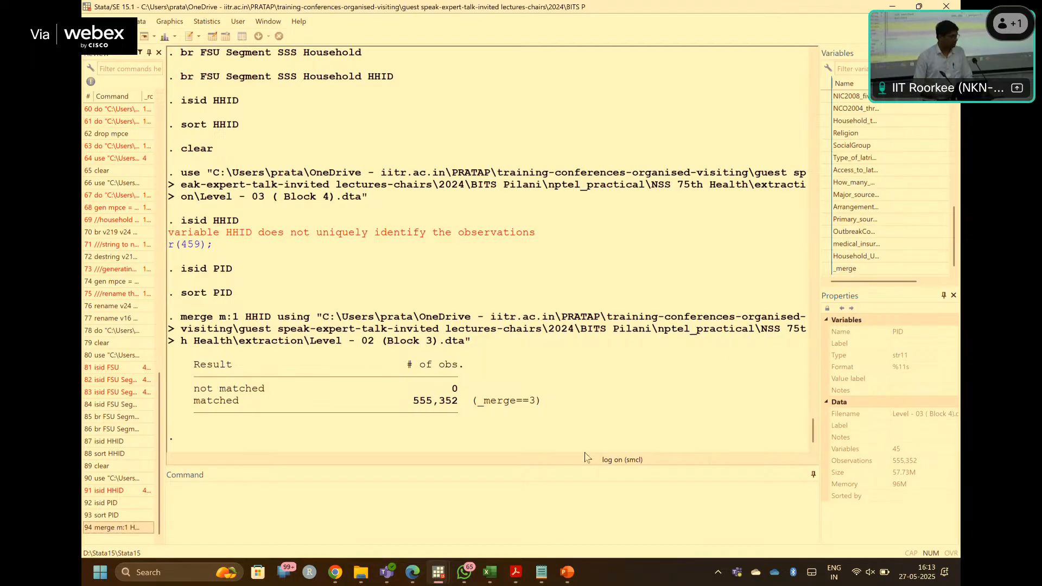
left_click(406, 510)
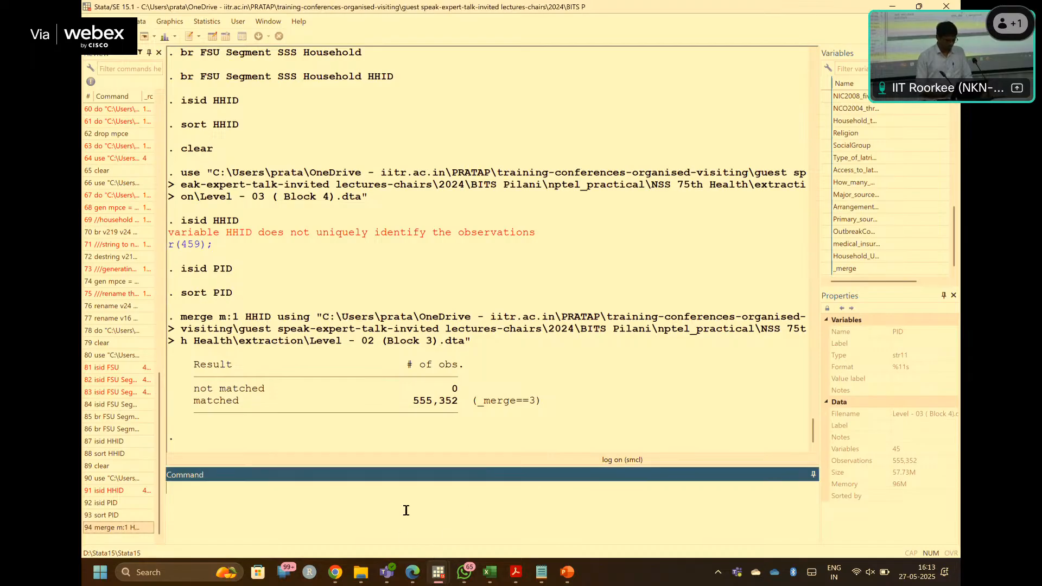
type("drop")
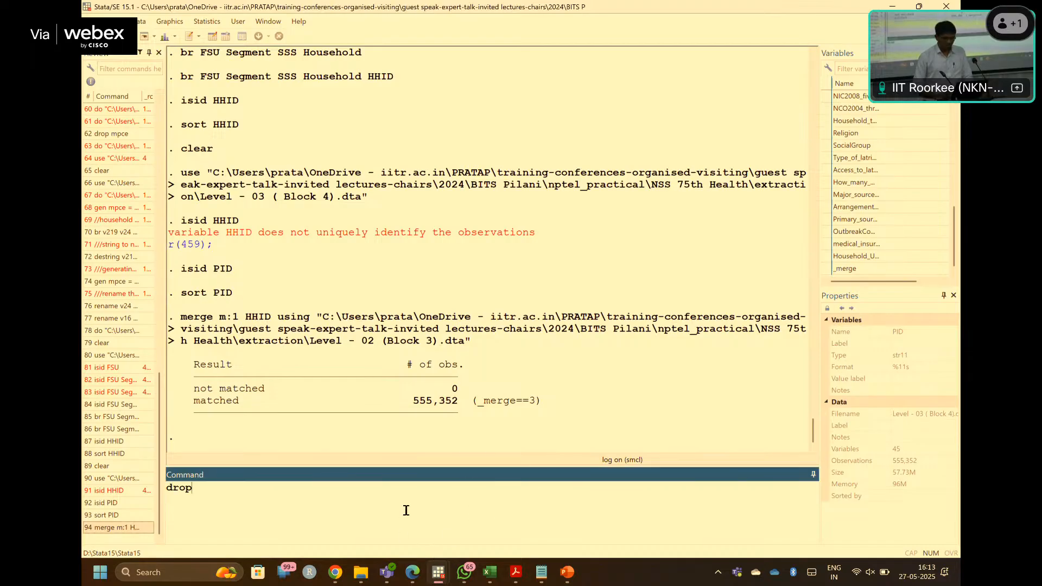
double_click(857, 270)
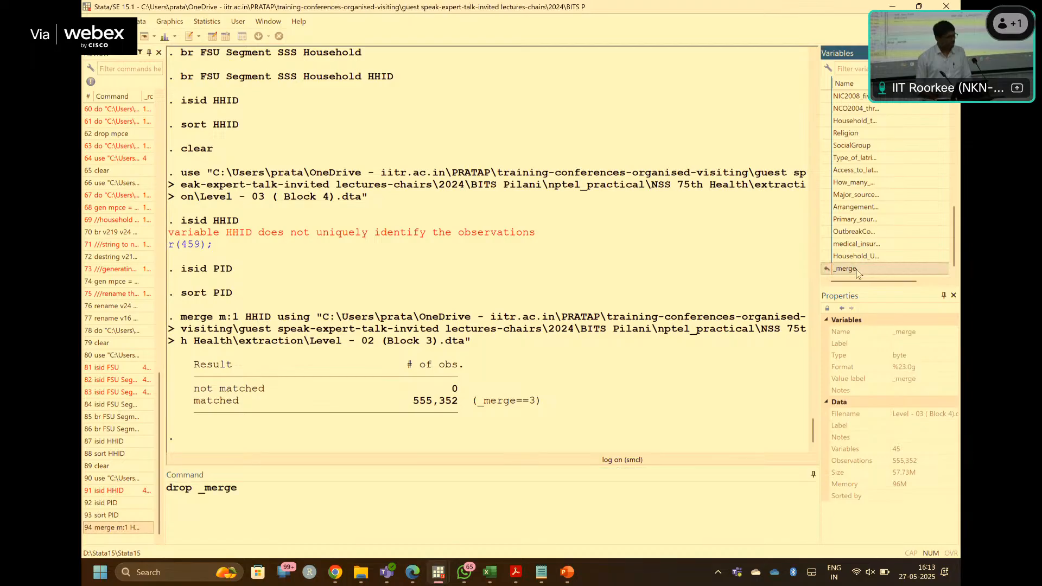
key("Return")
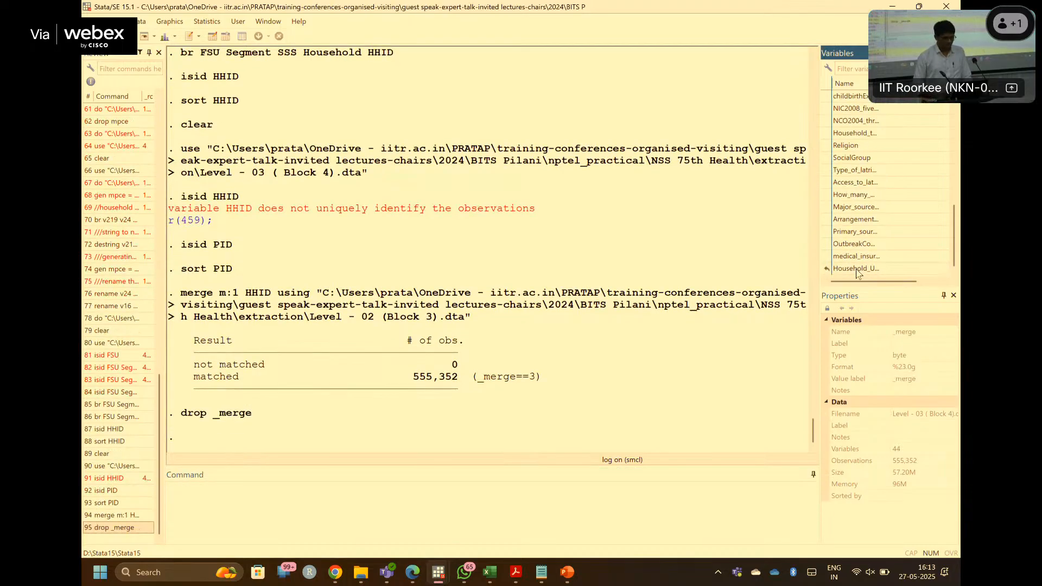
- Check whether PID uniquely identifies the observations in the merged dataset with isid
left_click(433, 498)
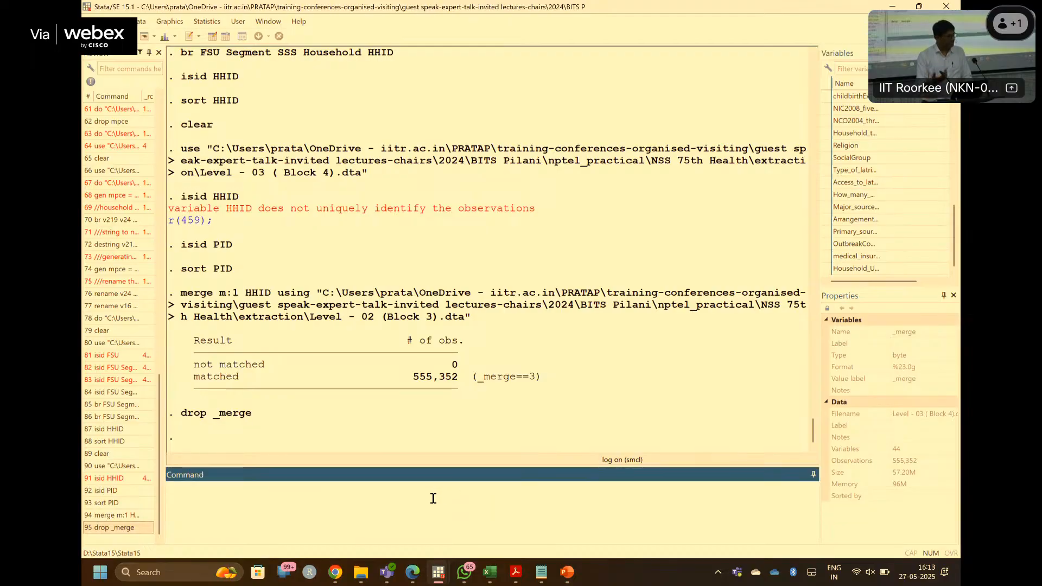
type("isid")
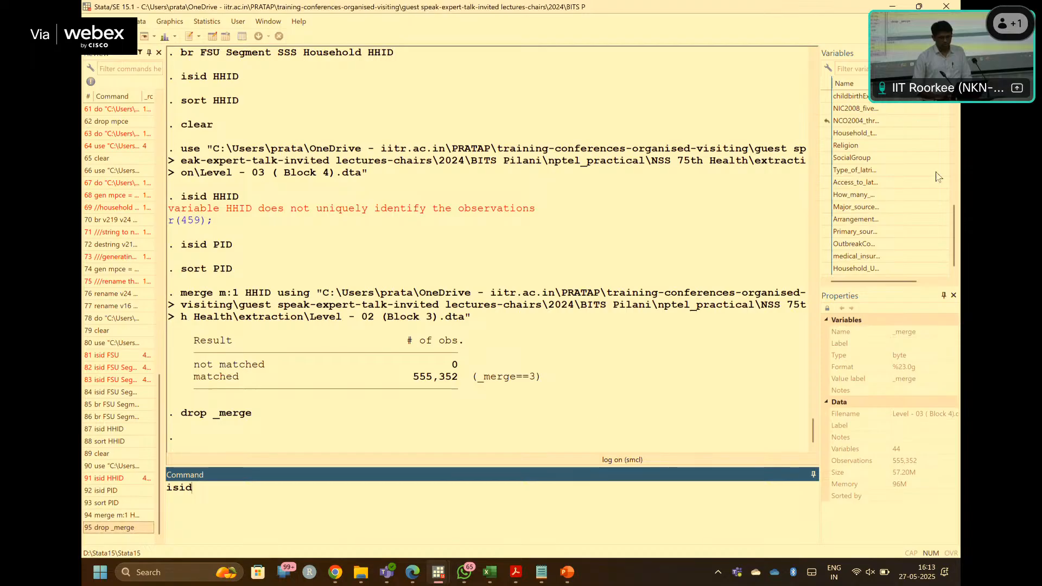
scroll(892, 216, "up", 10)
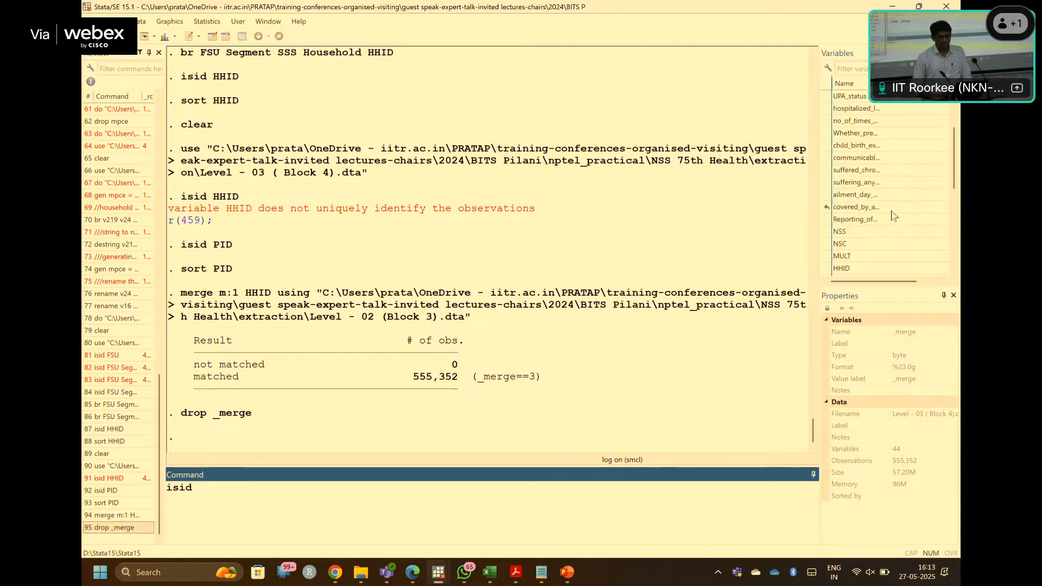
scroll(893, 215, "down", 10)
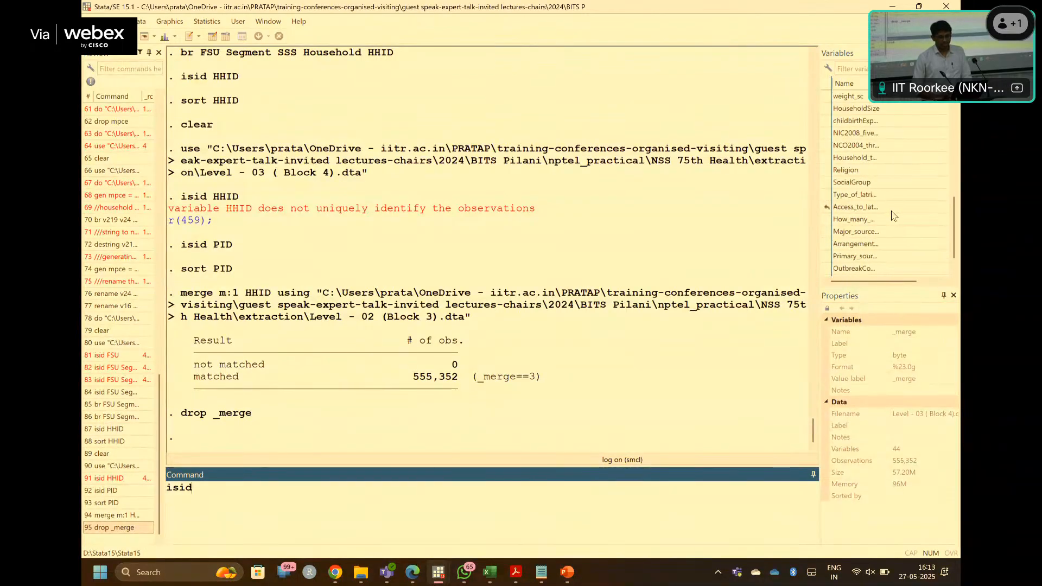
scroll(892, 215, "up", 2)
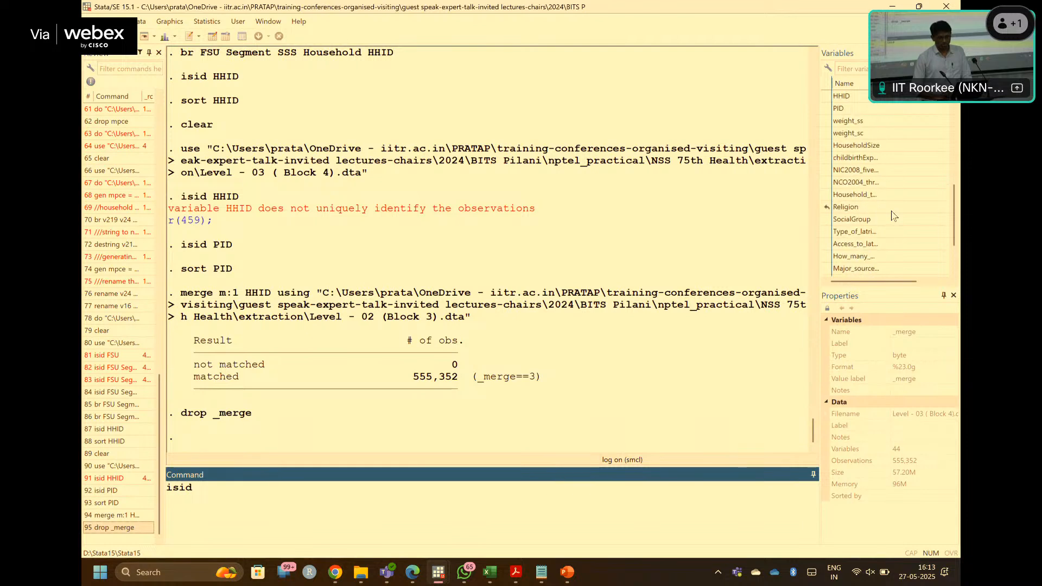
double_click(850, 109)
key("Return")
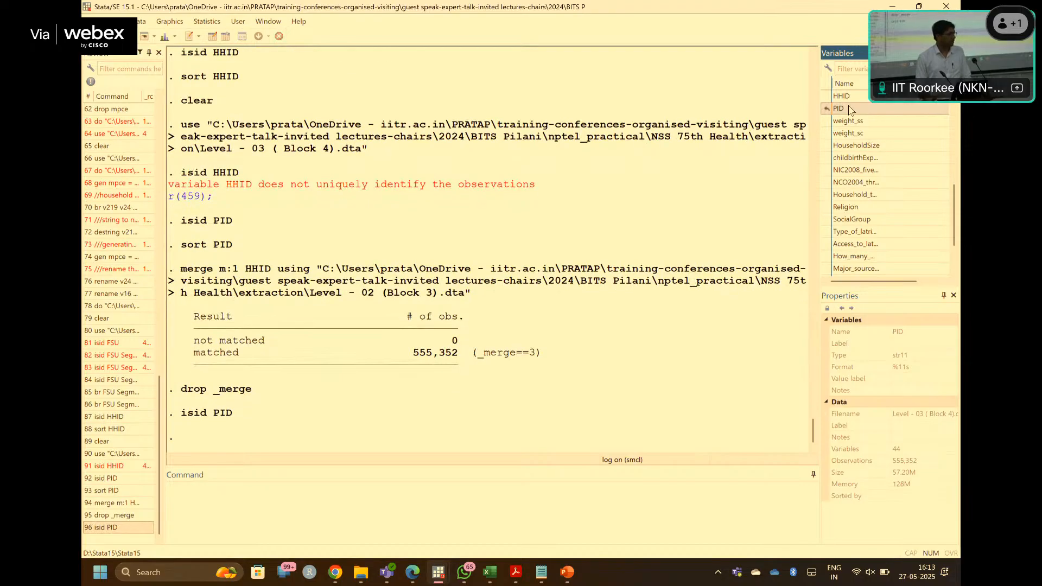
- Clear the merged dataset from memory and leave the dialog for opening another file
left_click(408, 496)
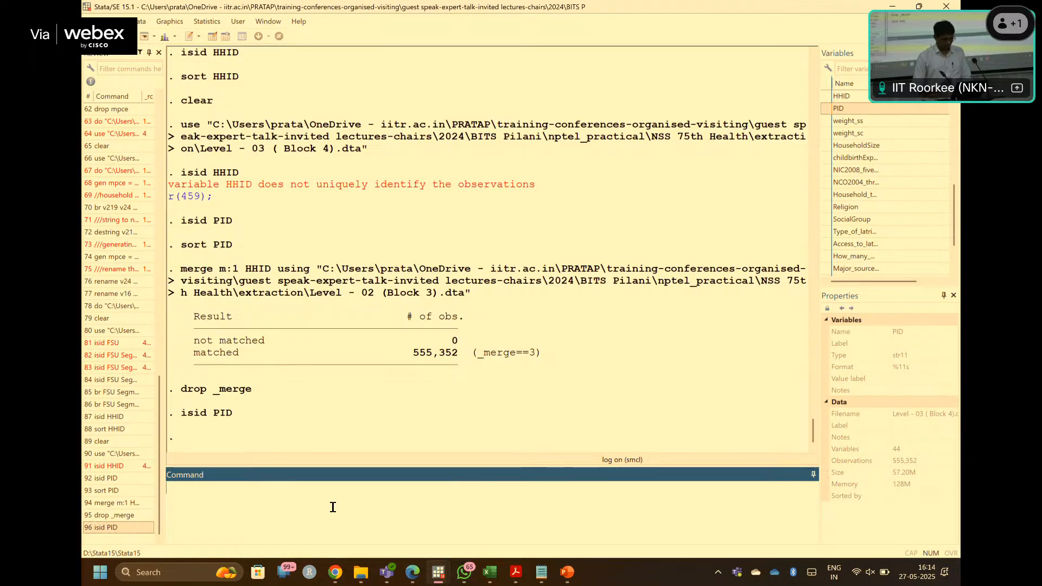
type("dr")
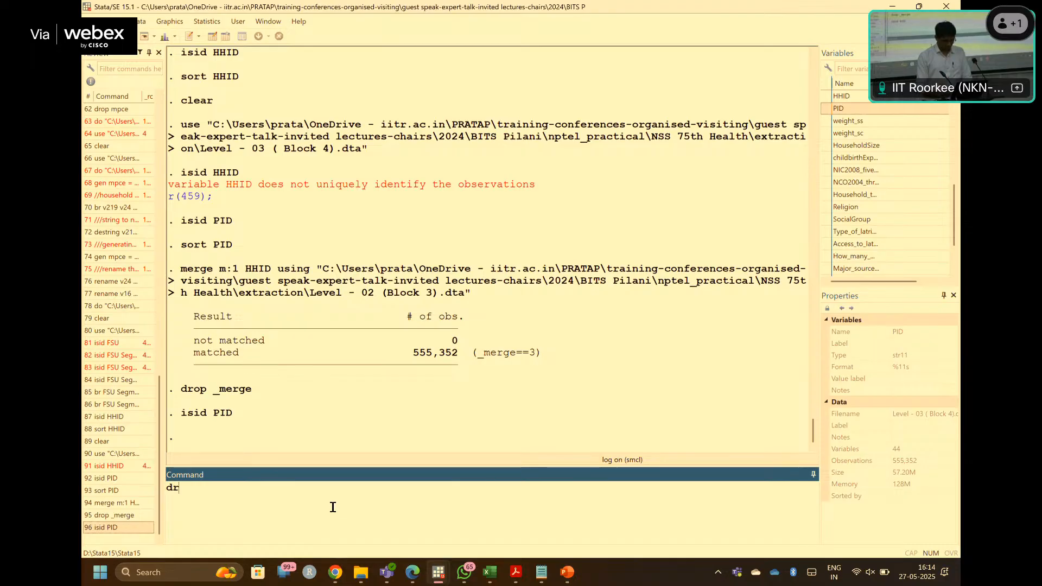
key("BackSpace")
key("BackSpace")
type("clear")
key("Return")
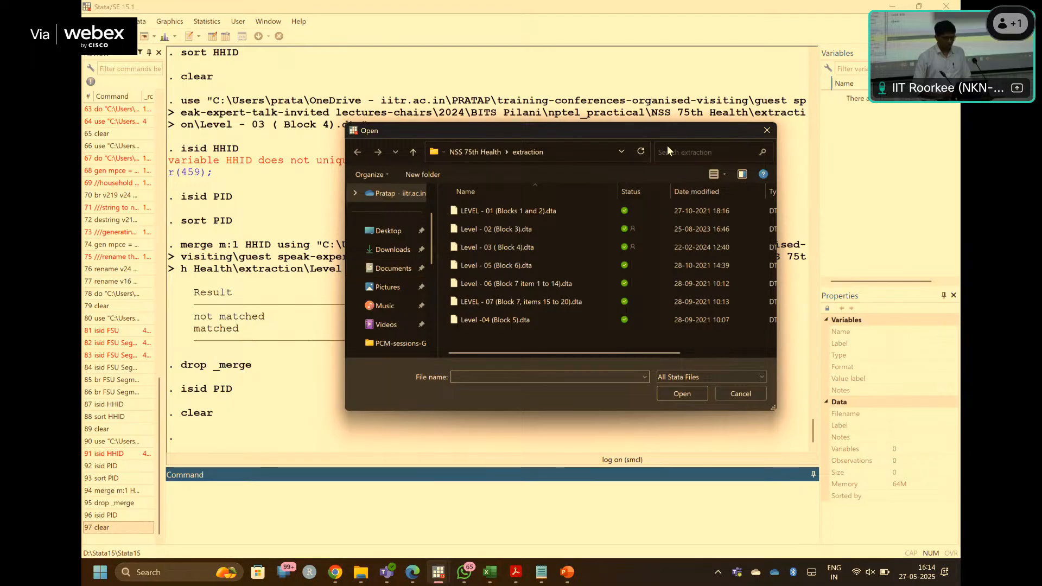
left_click(766, 132)
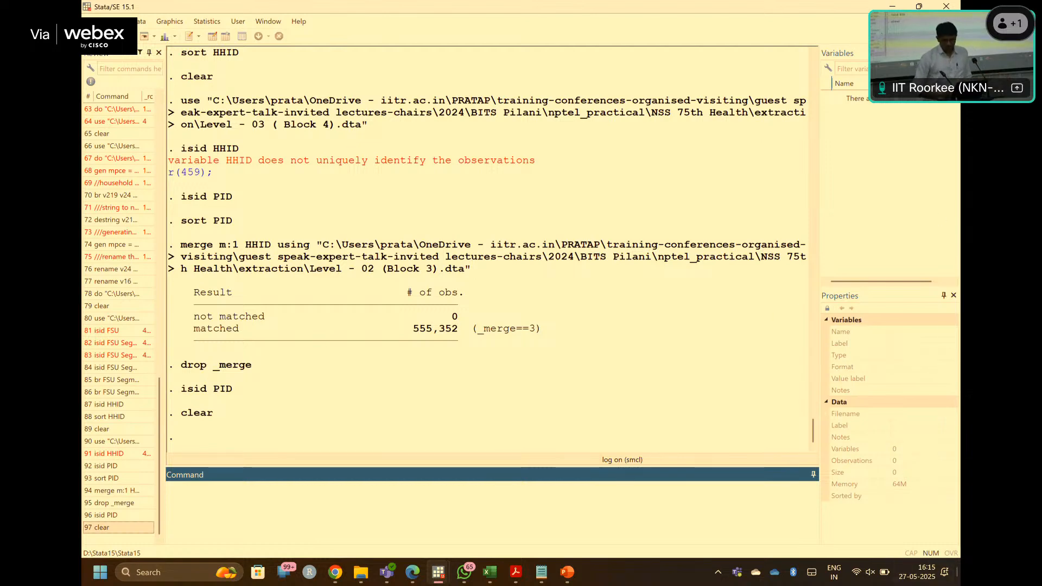
- Open the training-conferences-organised-visiting folder from the desktop
left_click(958, 573)
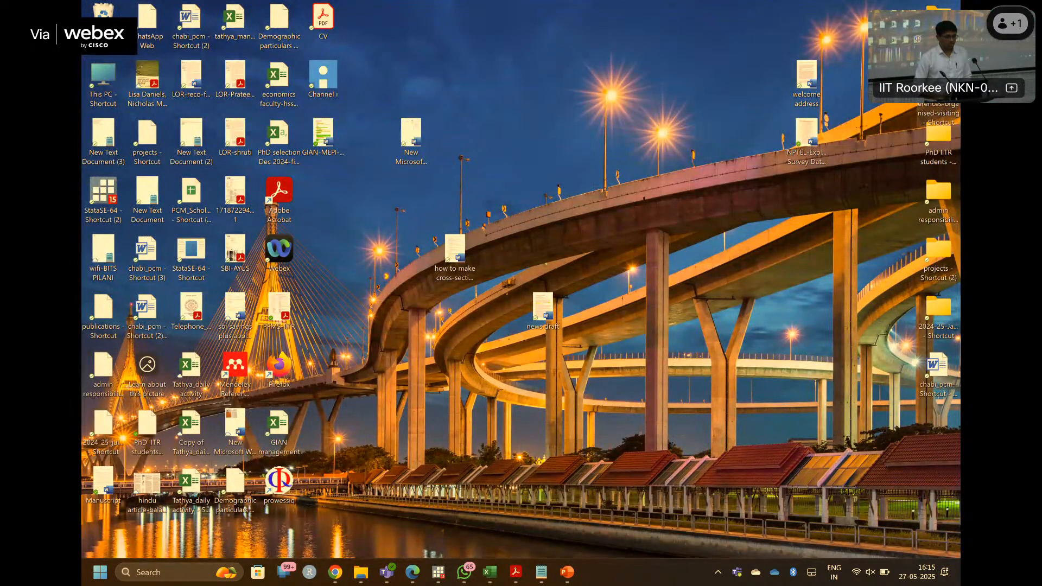
double_click(938, 76)
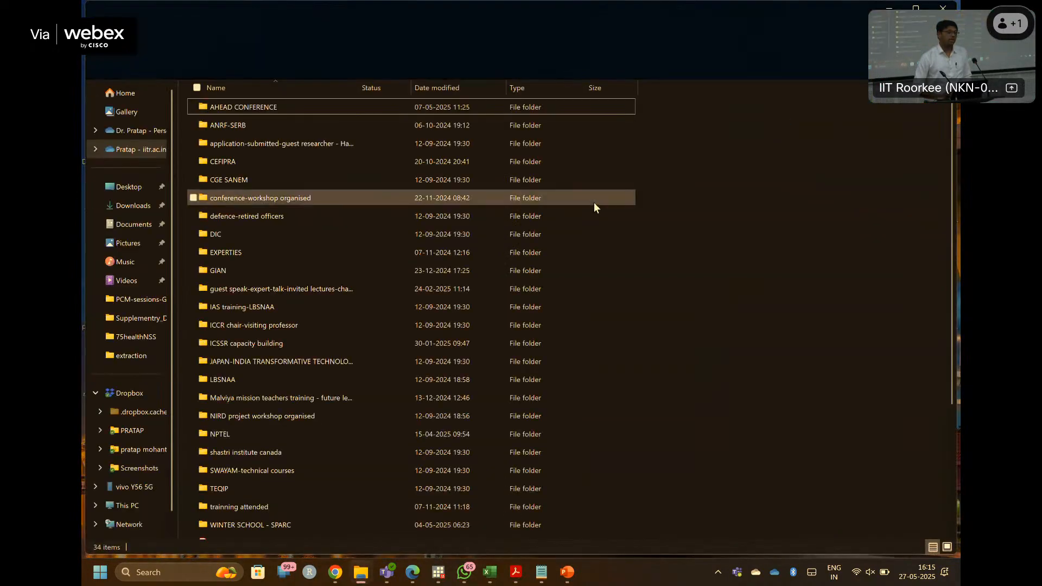
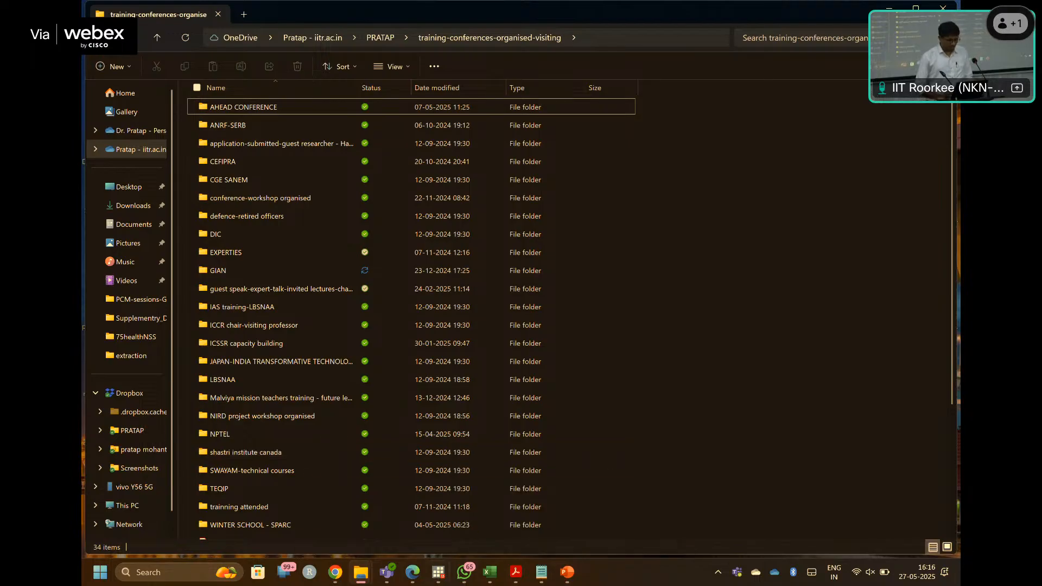
- Switch back to the main Stata window showing the merge results
left_click(387, 573)
mouse_move(439, 573)
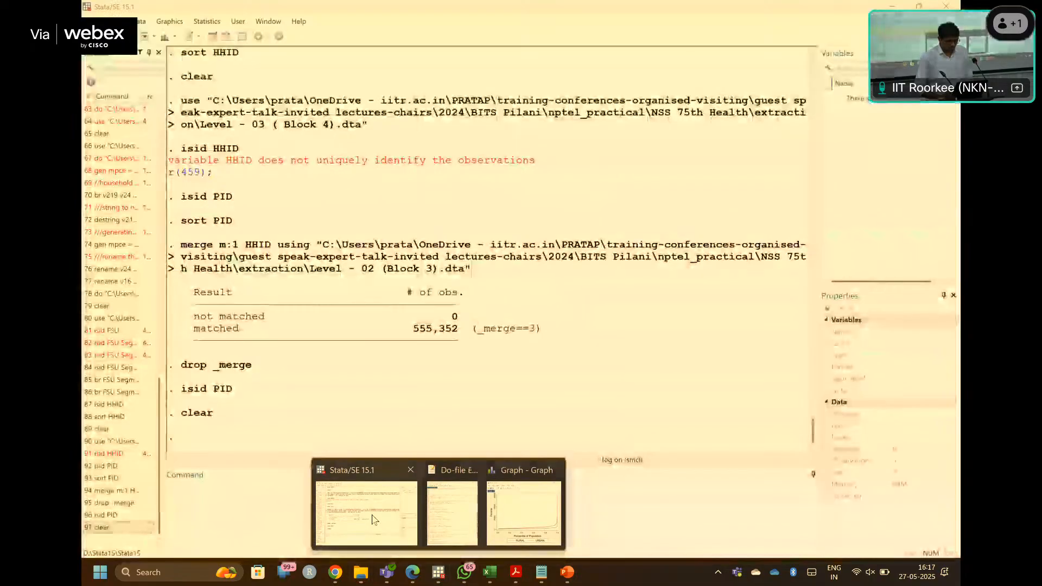
left_click(372, 515)
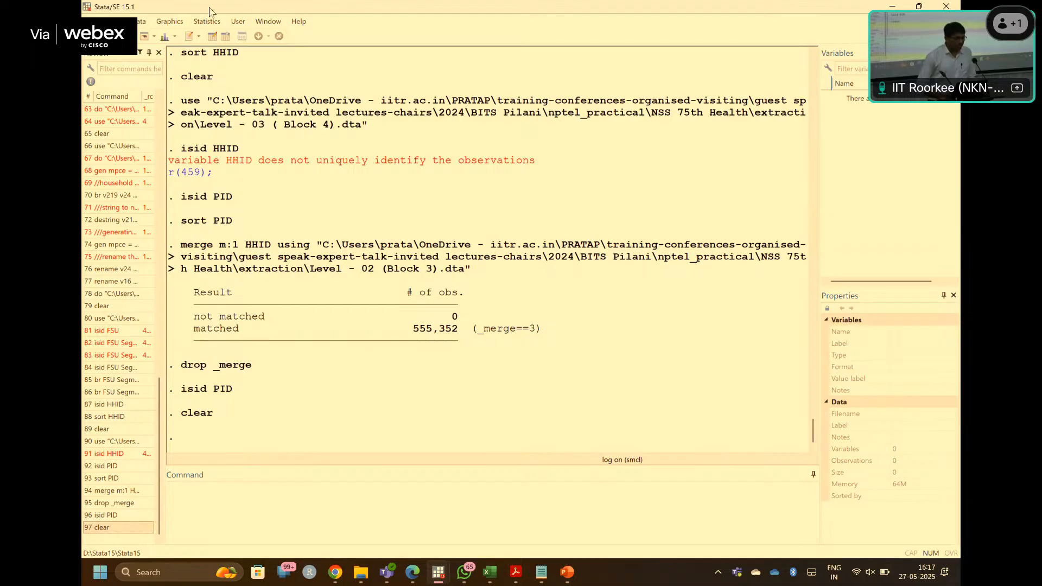
left_click(143, 22)
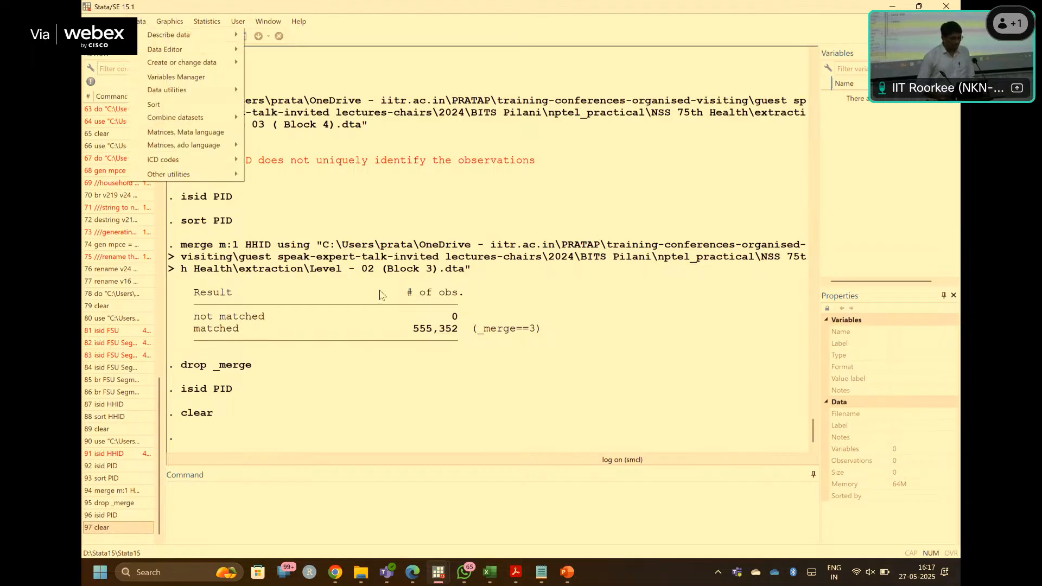
left_click(280, 261)
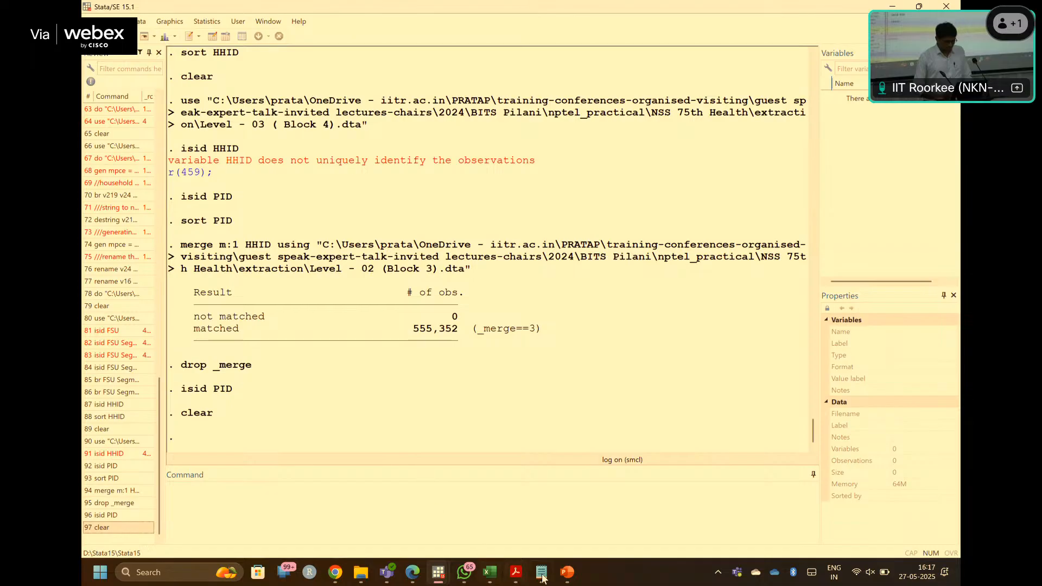
- Switch to the GIAN-MEPI-2025-lec2_Updated presentation in PowerPoint and show the "Indian Data Sources and Household Energy Indicators" slide
mouse_move(567, 573)
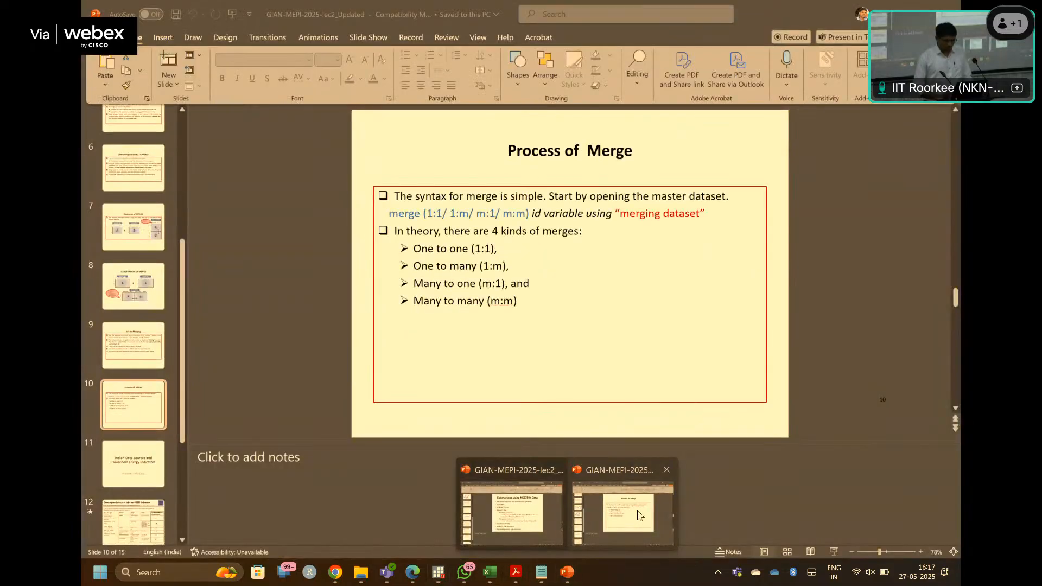
left_click(638, 515)
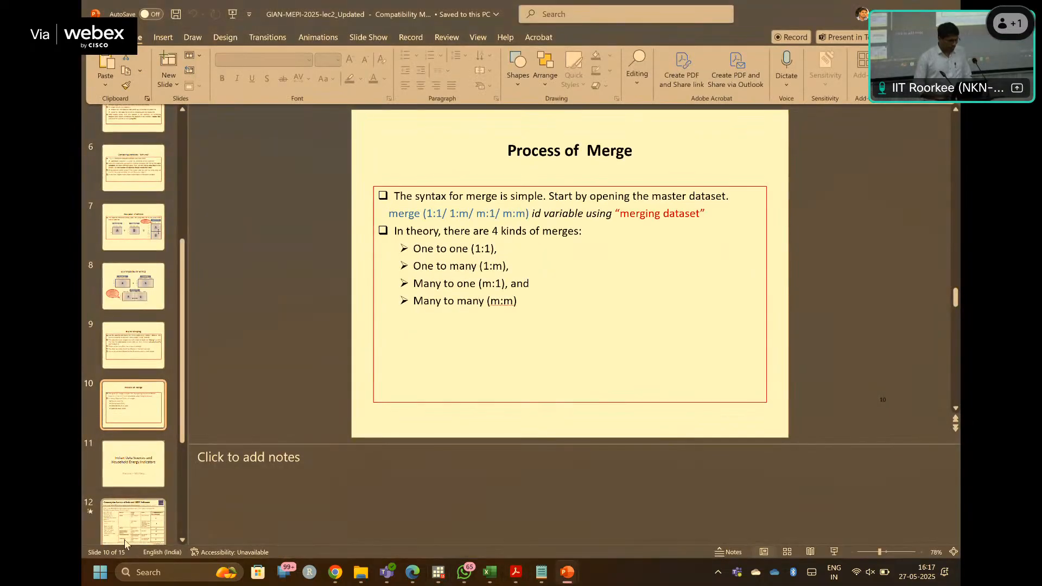
left_click(135, 484)
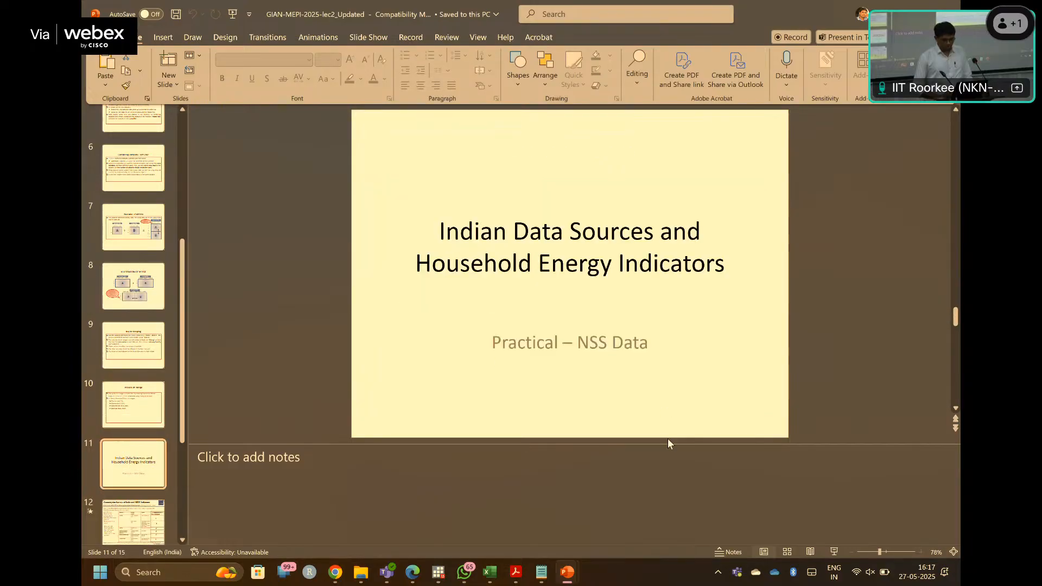
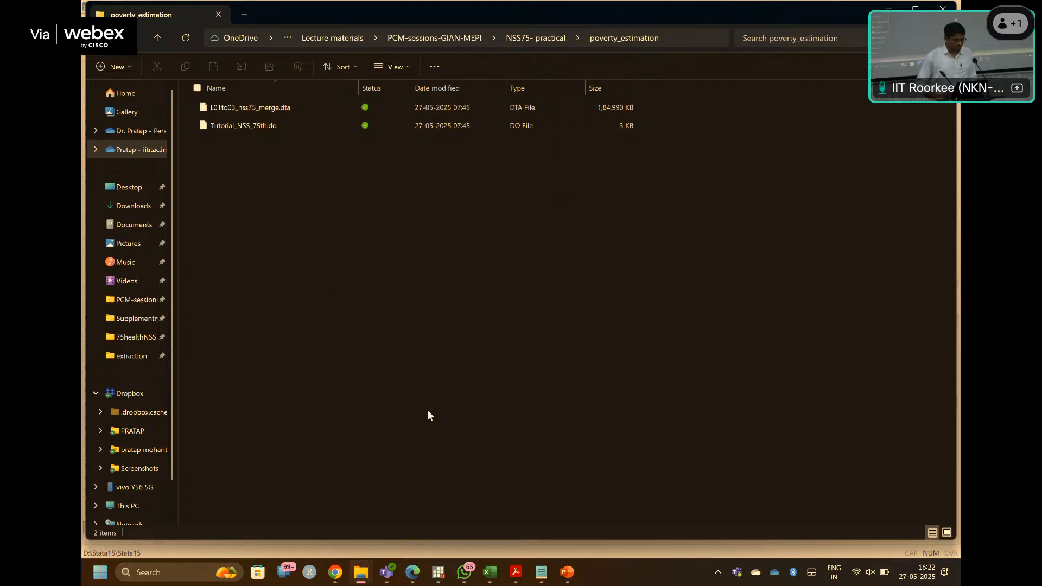
- Switch to Stata's Do-file Editor and view Tutorial_NSS_75th.do from its first lines
mouse_move(441, 573)
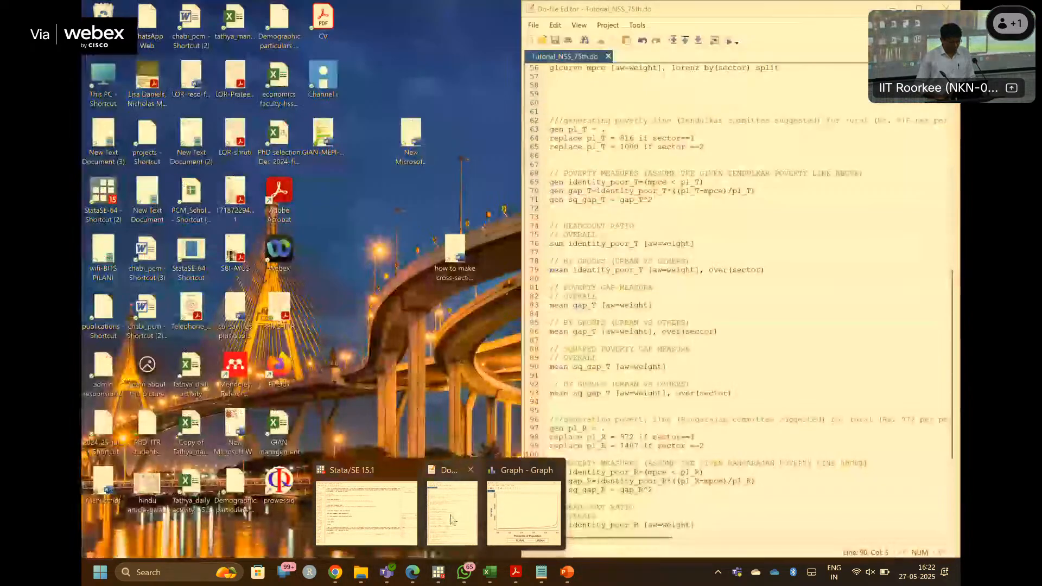
left_click(451, 515)
scroll(725, 150, "up", 18)
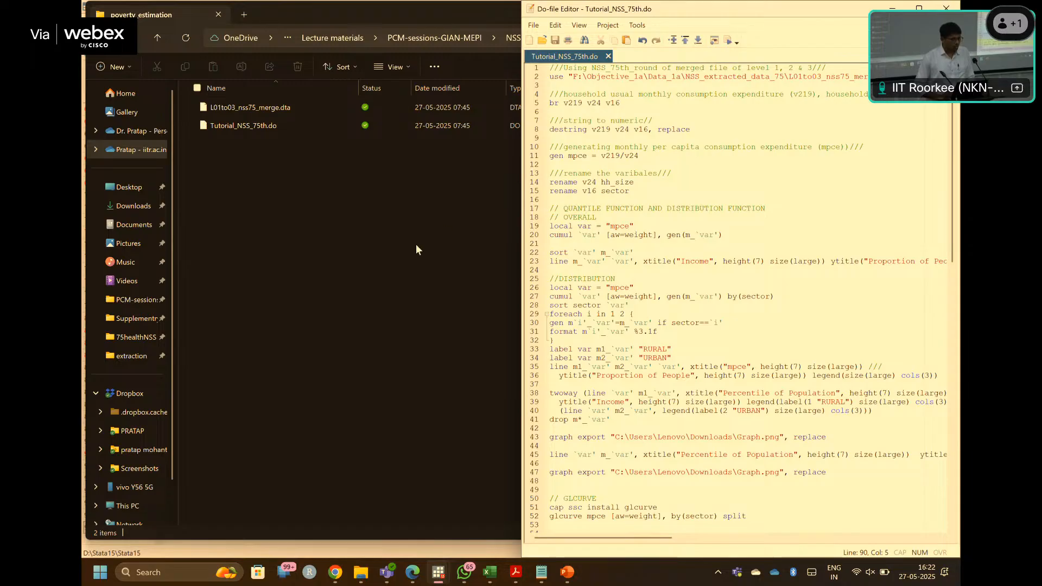
- Return to the main Stata window and recall the earlier comment line about v219, v24 and v16 for reuse
left_click(438, 581)
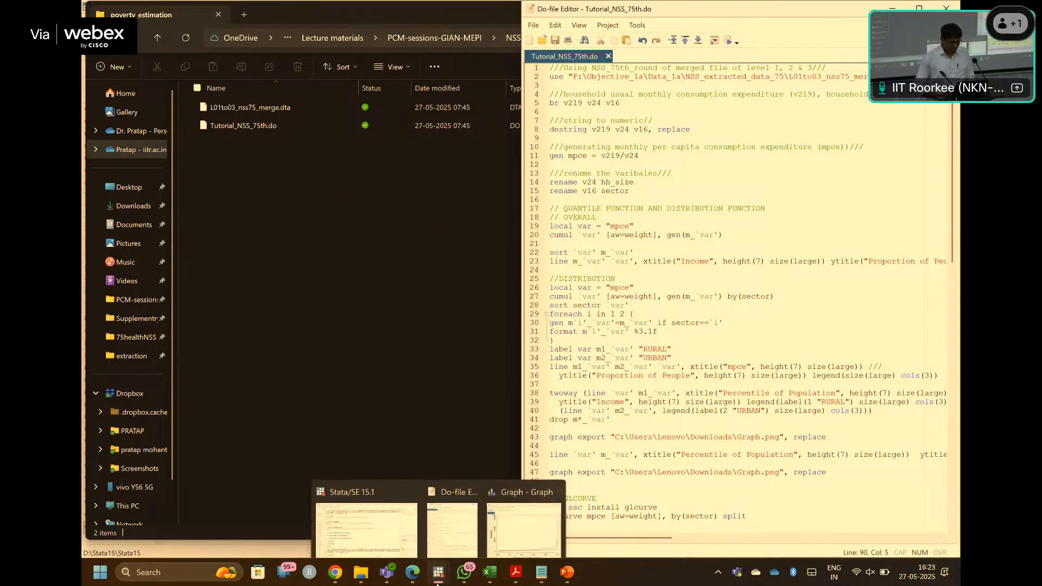
left_click(366, 513)
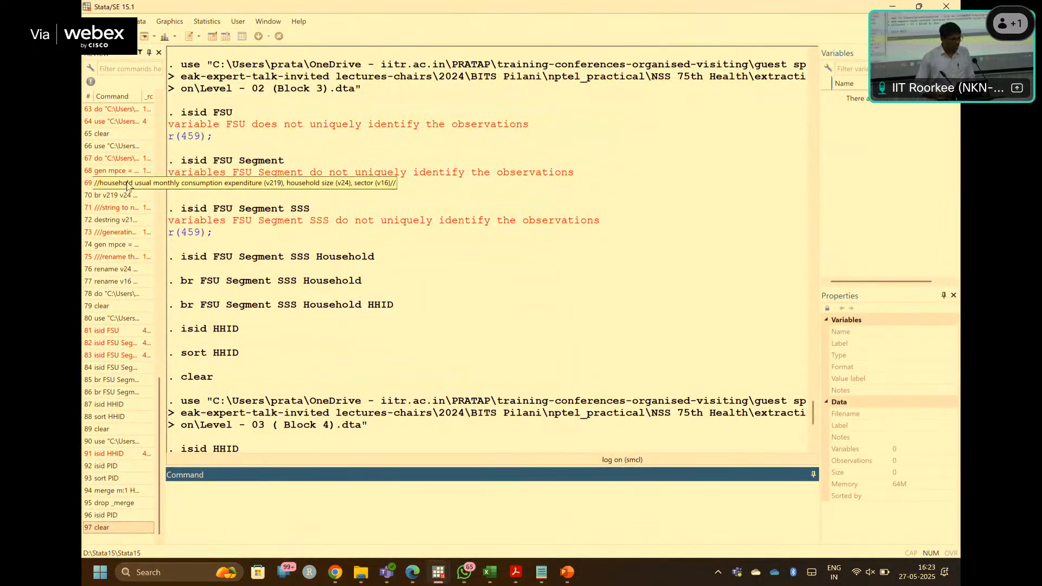
left_click(114, 219)
scroll(111, 304, "up", 20)
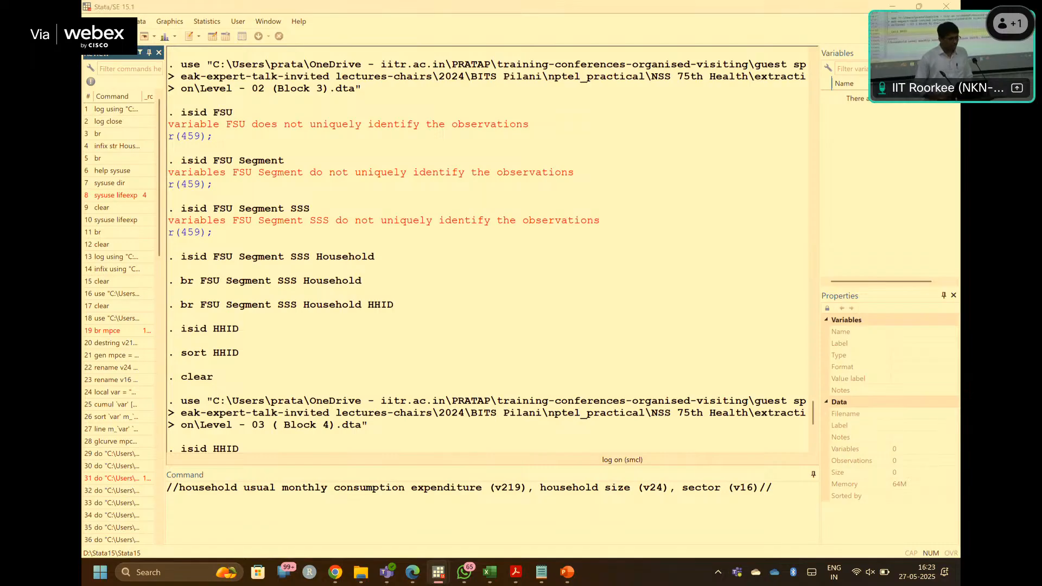
- Open L01to03_nss75_merge.dta from Downloads > PCM-sessions-GIAN-MEPI > NSS75- practical > poverty_estimation
key("ctrl+o")
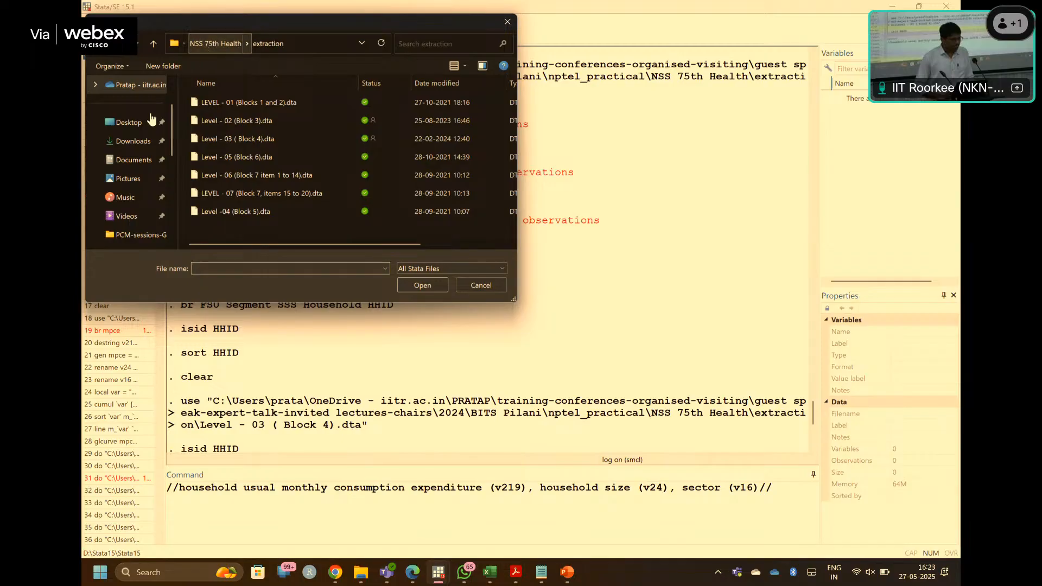
left_click(136, 142)
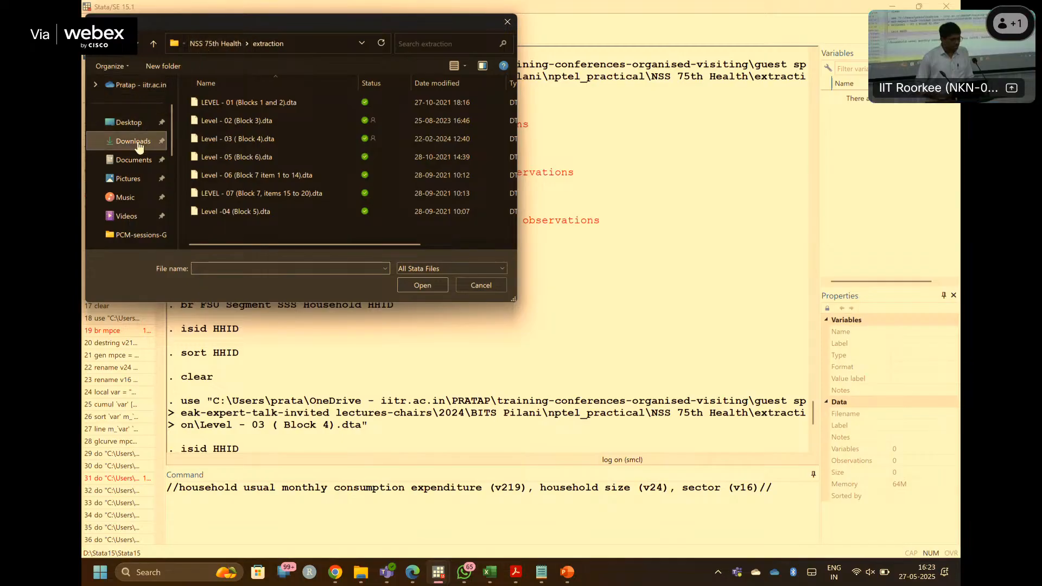
double_click(246, 134)
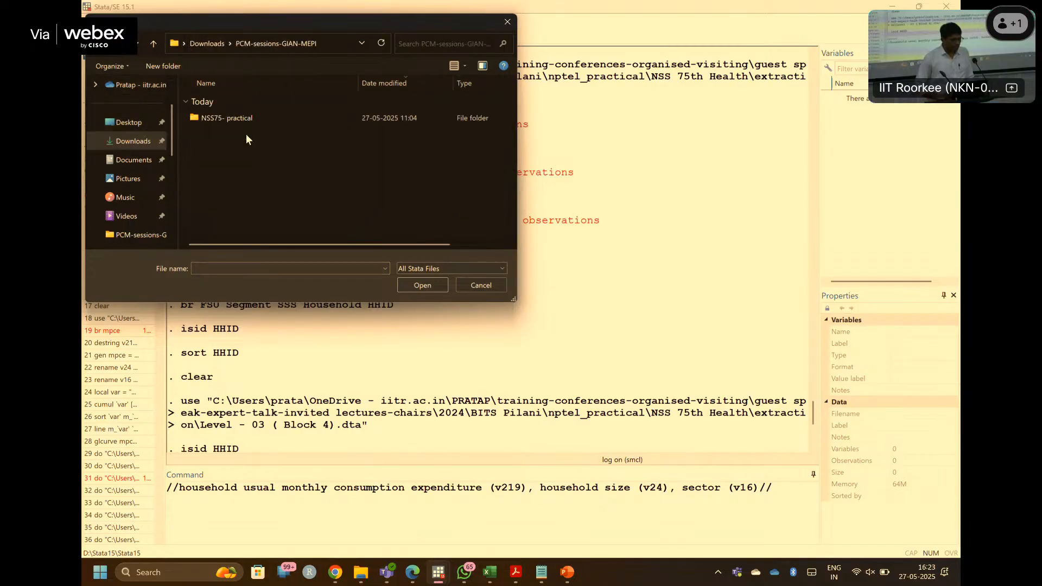
double_click(234, 119)
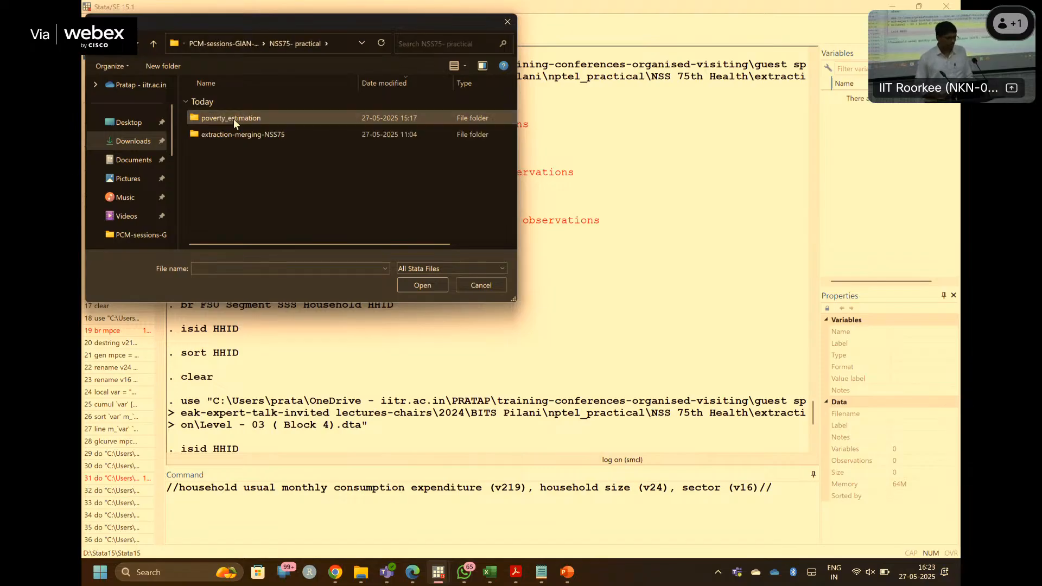
double_click(244, 119)
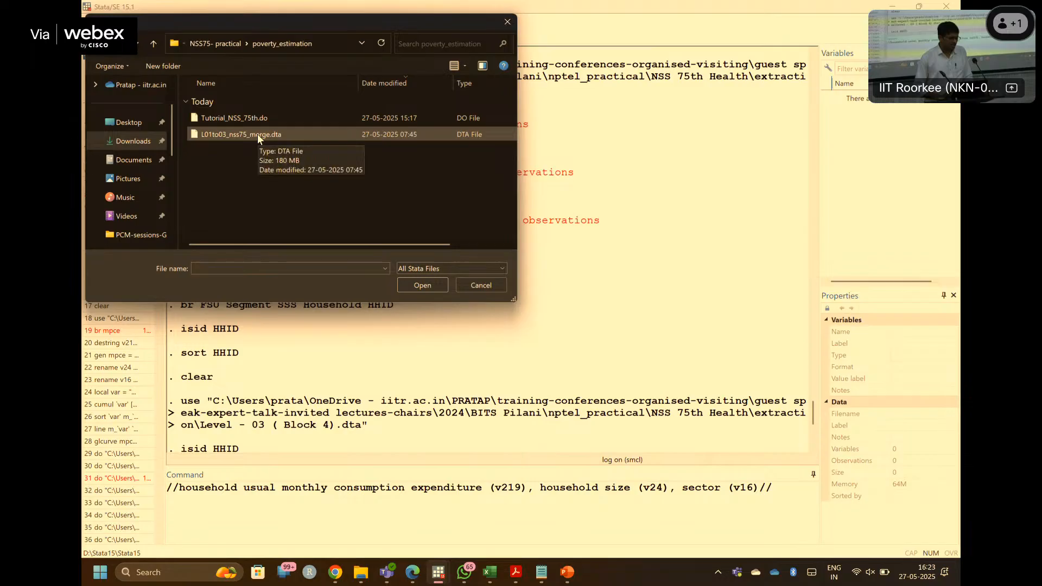
double_click(257, 135)
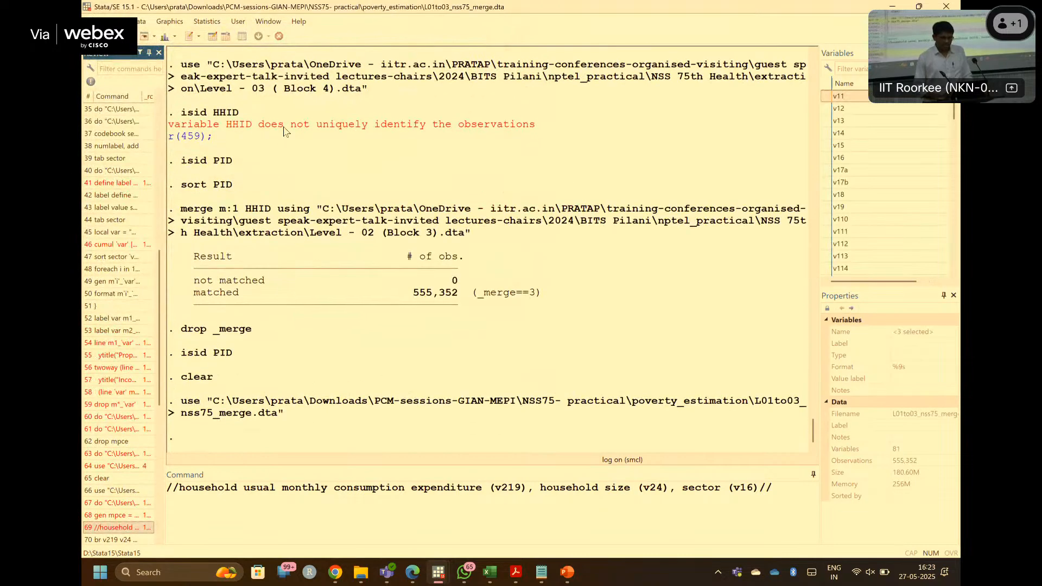
- Examine the loaded merged dataset's variable list from v11 through to _merge
scroll(896, 188, "down", 9)
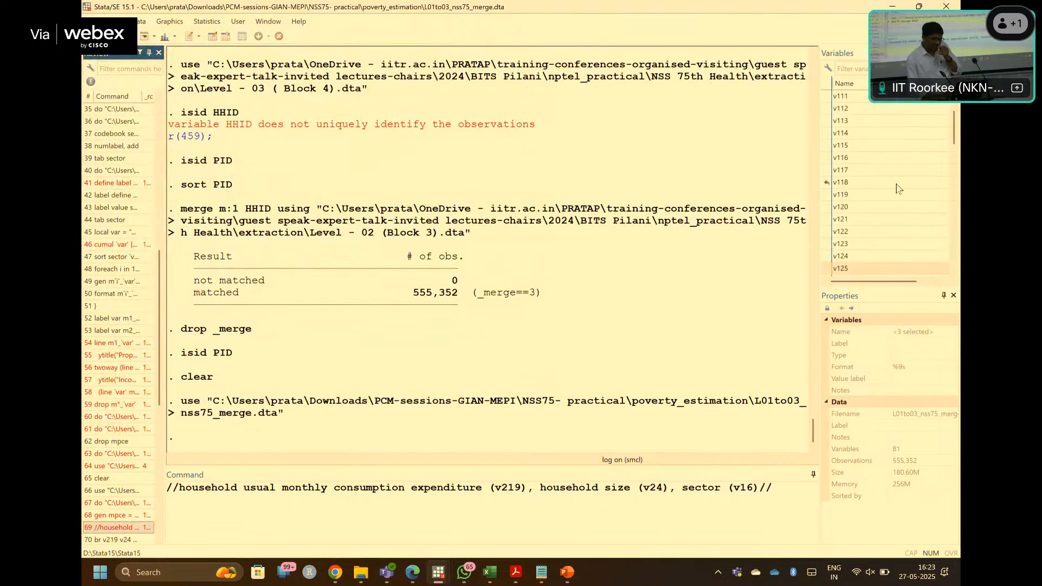
scroll(896, 189, "down", 8)
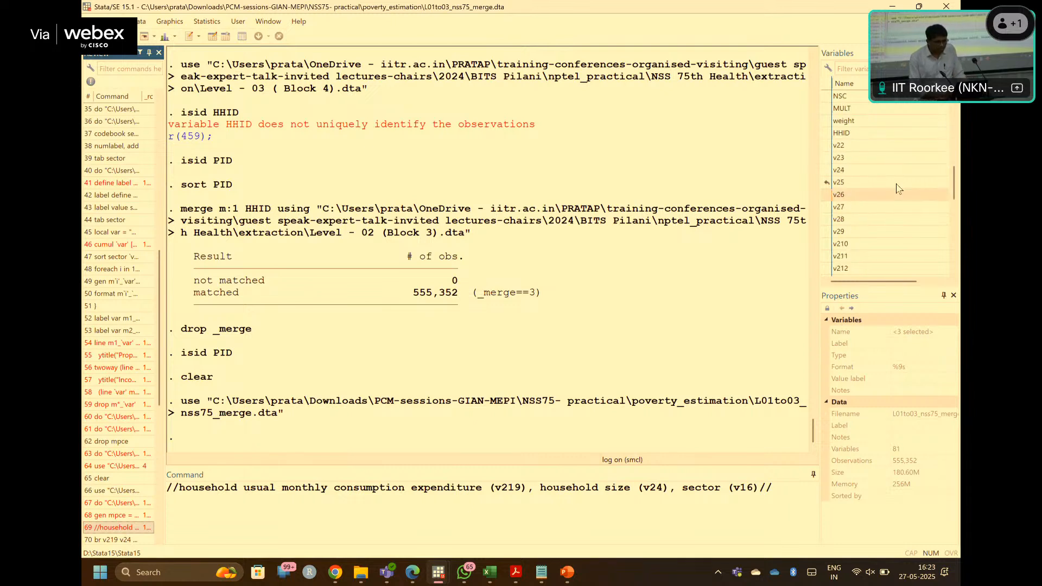
scroll(896, 188, "down", 3)
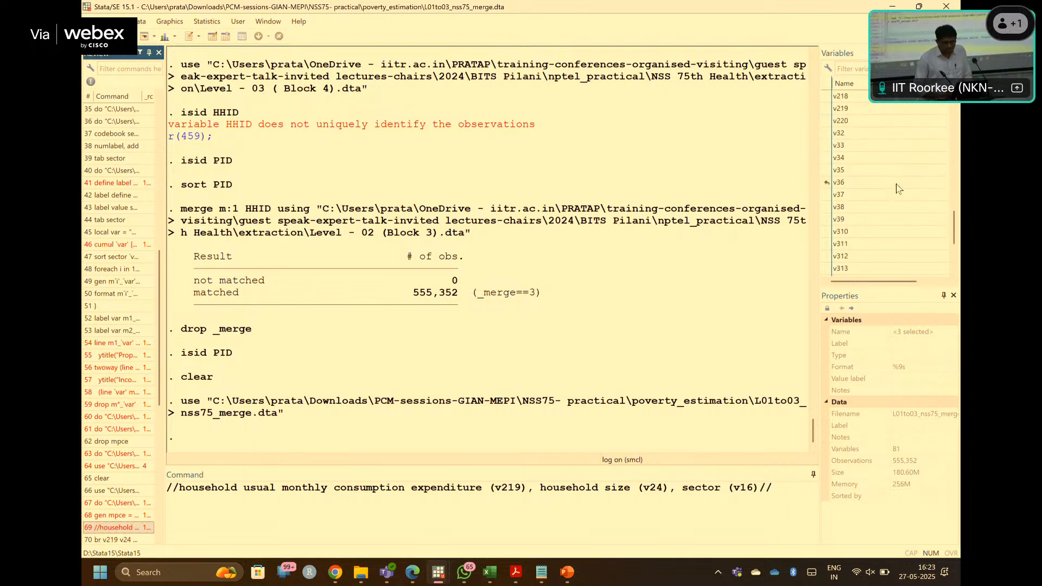
scroll(897, 189, "down", 4)
scroll(897, 188, "up", 3)
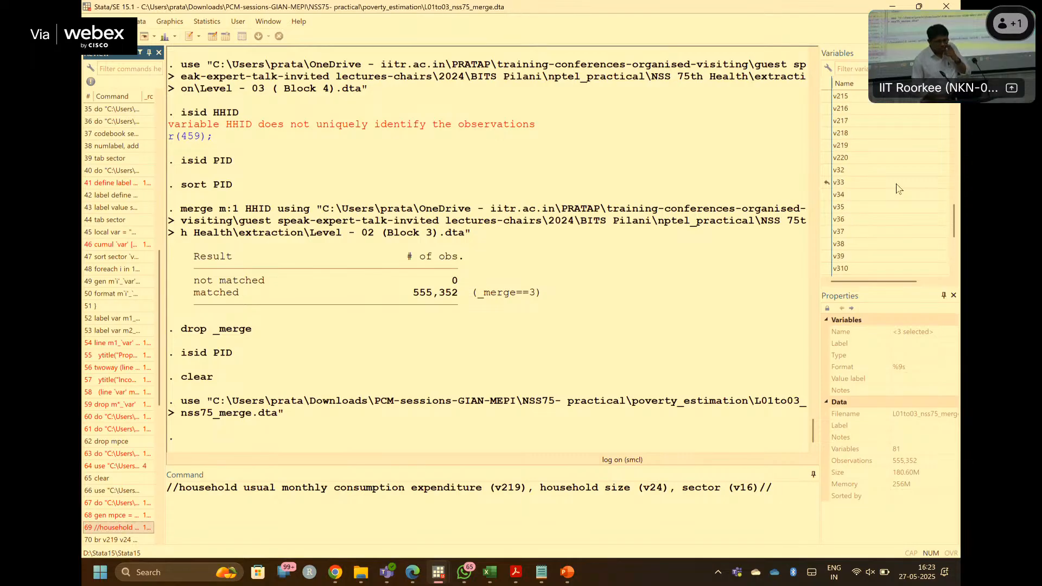
scroll(899, 188, "up", 6)
scroll(897, 188, "up", 5)
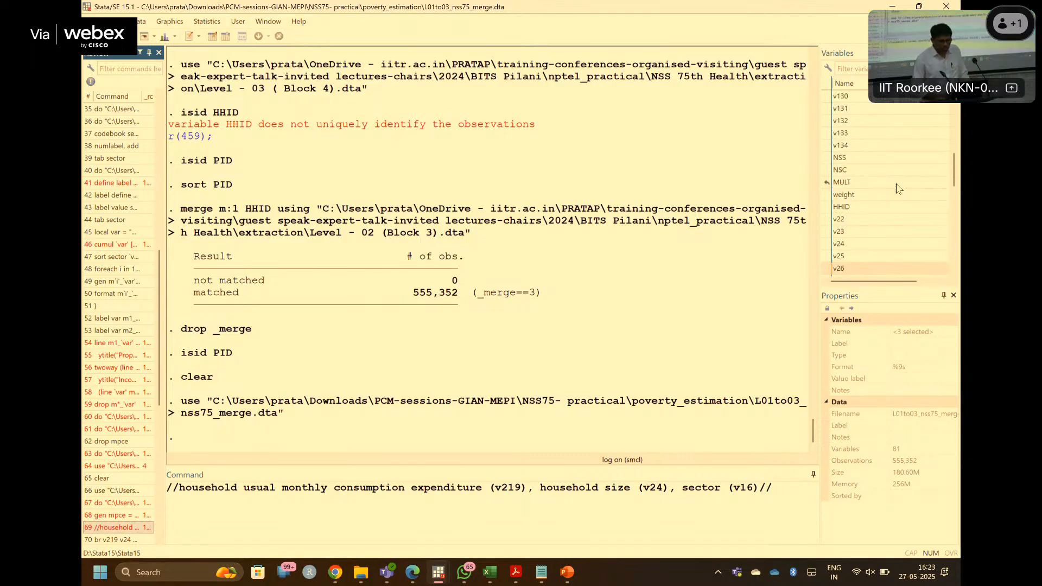
scroll(896, 189, "down", 4)
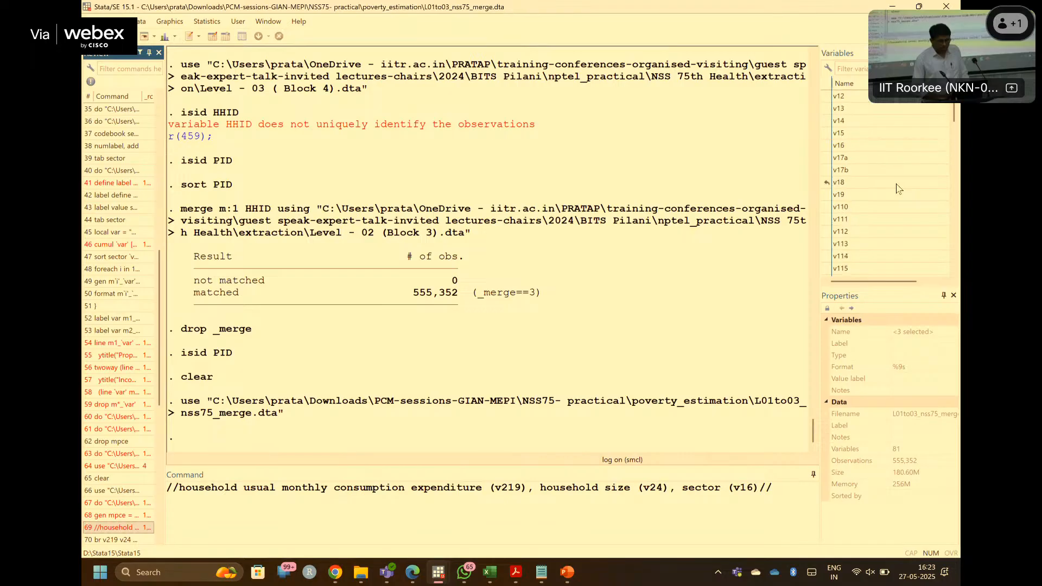
scroll(897, 189, "down", 3)
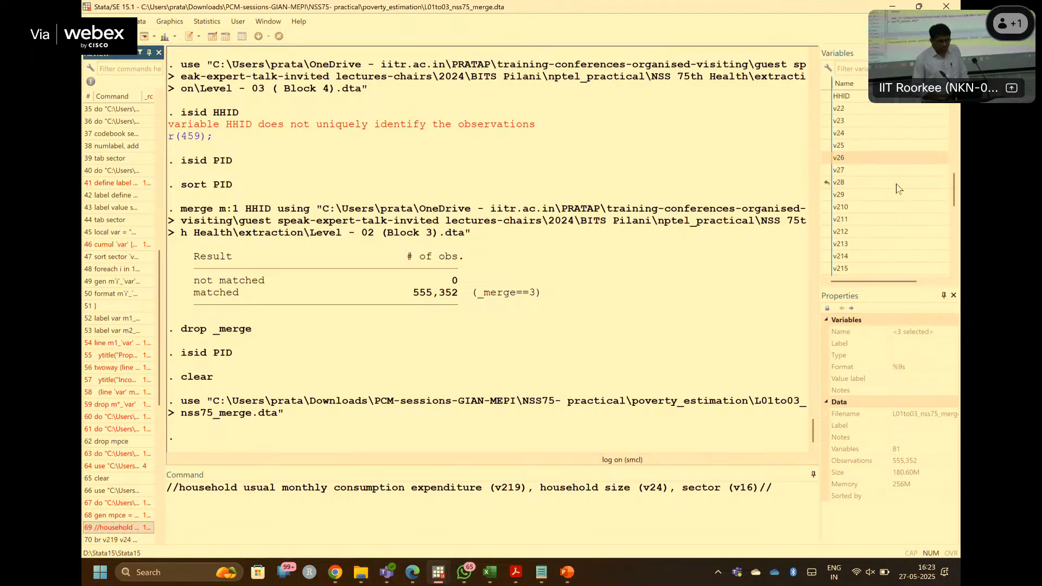
scroll(896, 188, "down", 5)
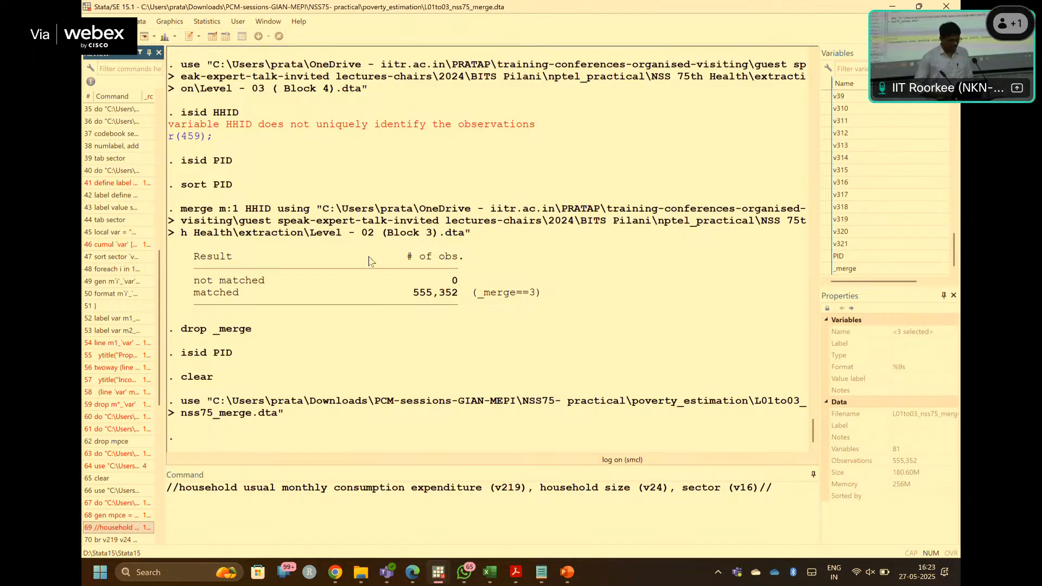
- Look over the past commands in the history and the opening lines of Tutorial_NSS_75th.do
scroll(126, 163, "up", 6)
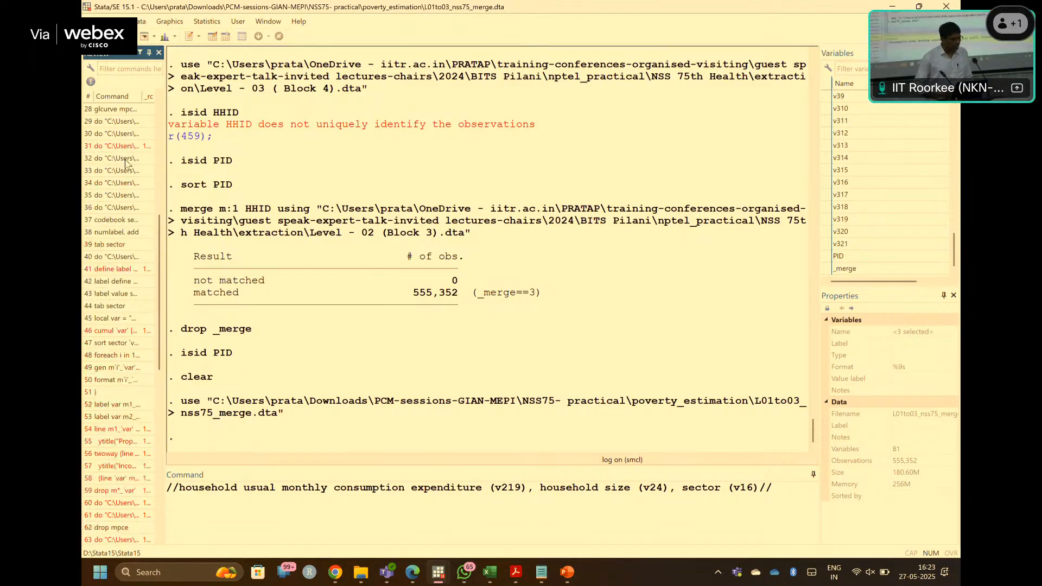
scroll(126, 163, "down", 15)
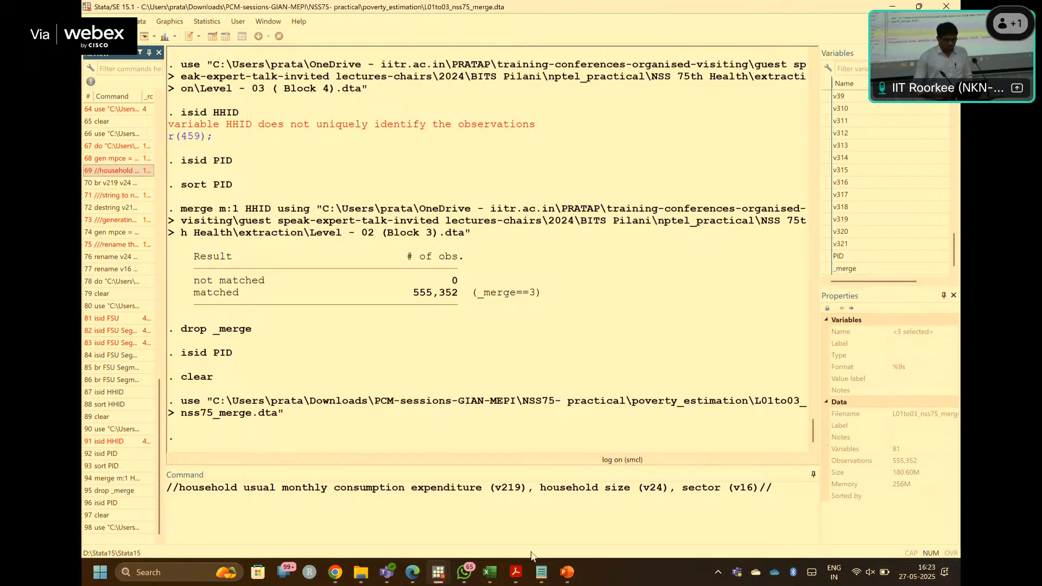
mouse_move(445, 573)
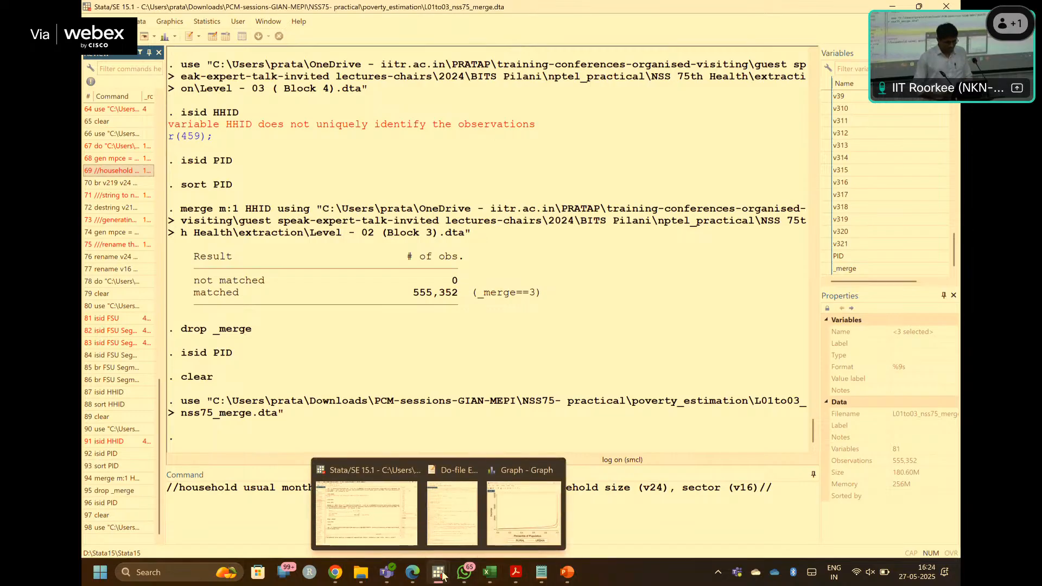
left_click(459, 507)
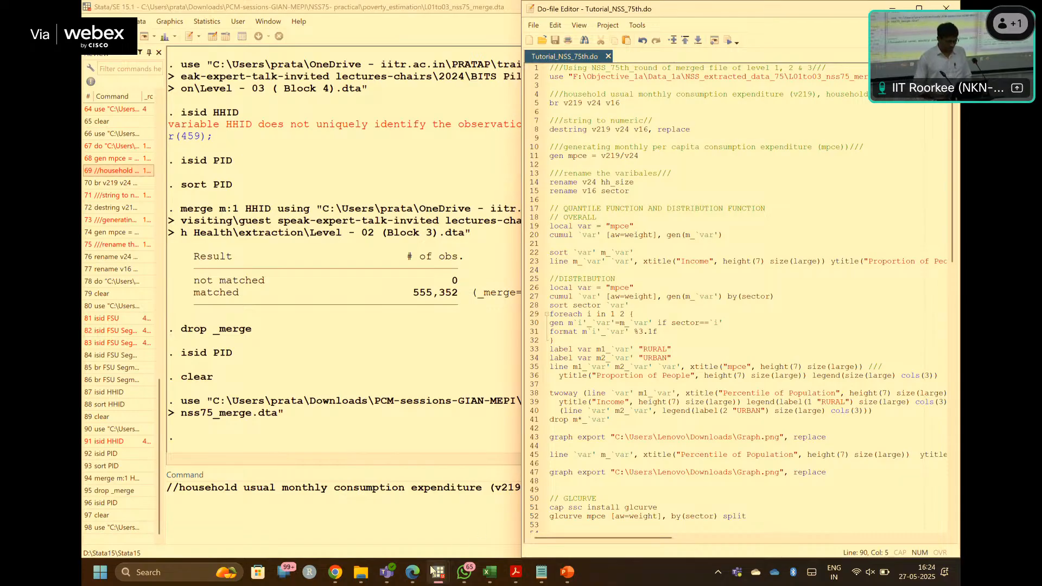
mouse_move(434, 571)
left_click(378, 522)
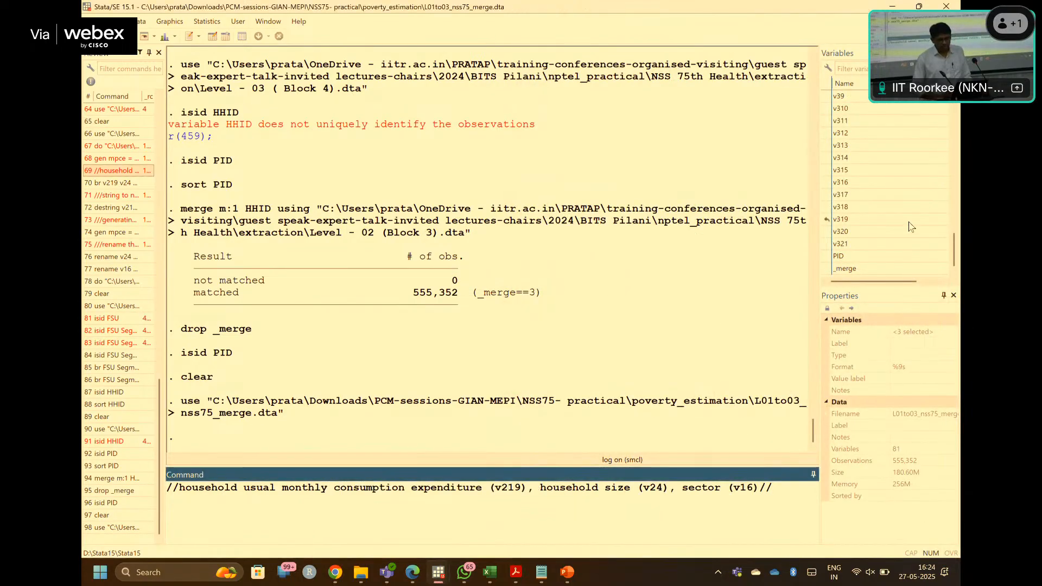
- Filter the dataset's variable list by "v21" and select v219 to show its properties
scroll(880, 168, "up", 1)
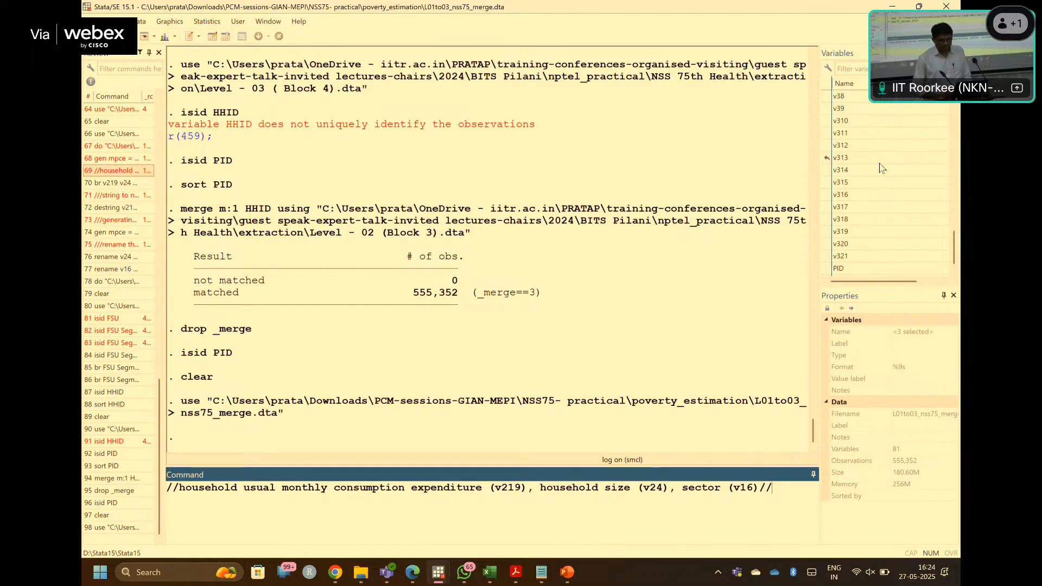
scroll(880, 168, "up", 1)
scroll(880, 168, "down", 2)
scroll(880, 168, "up", 1)
scroll(880, 168, "up", 2)
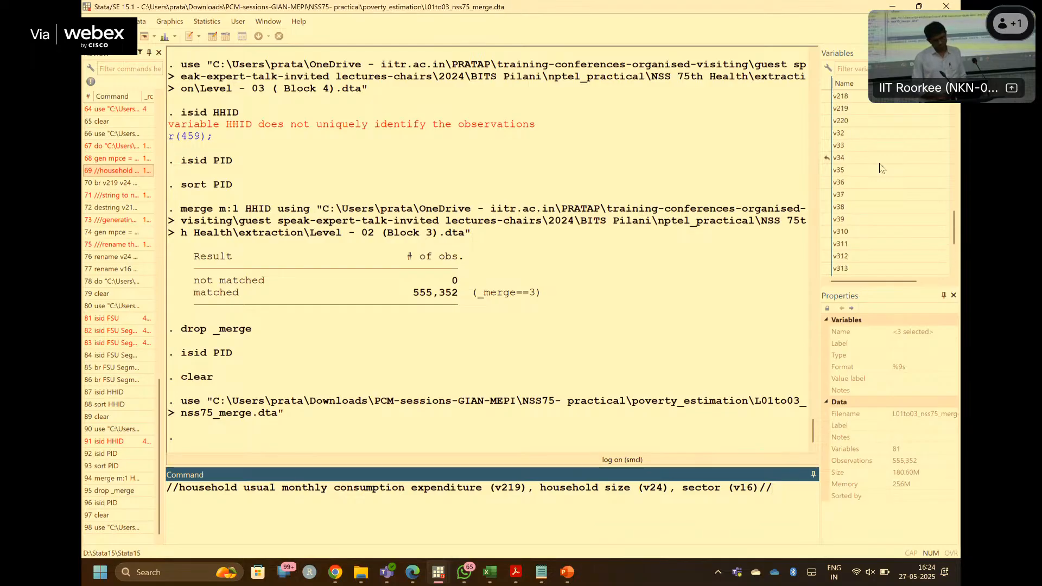
key("alt+Tab")
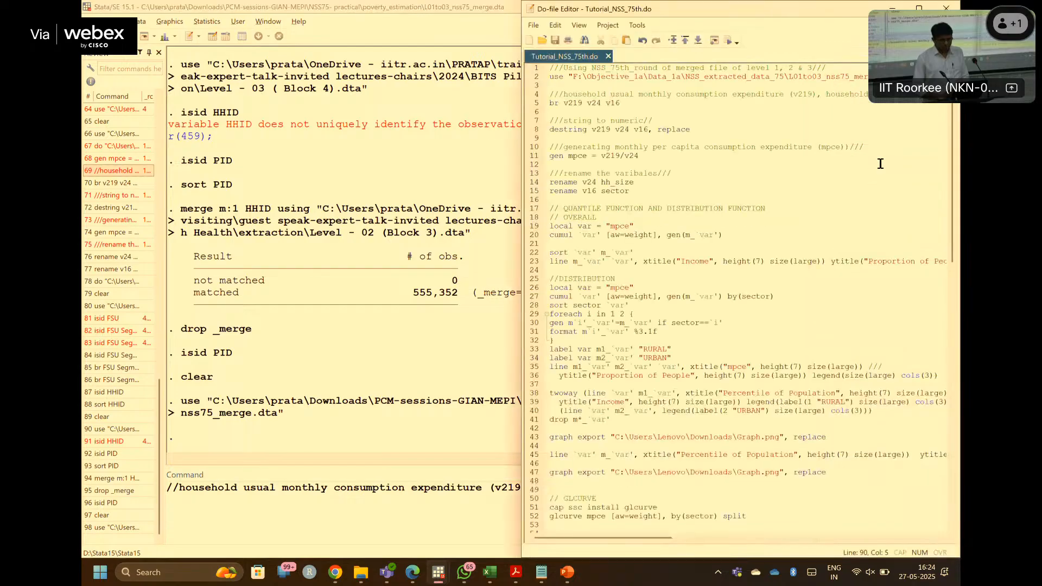
key("alt+Tab")
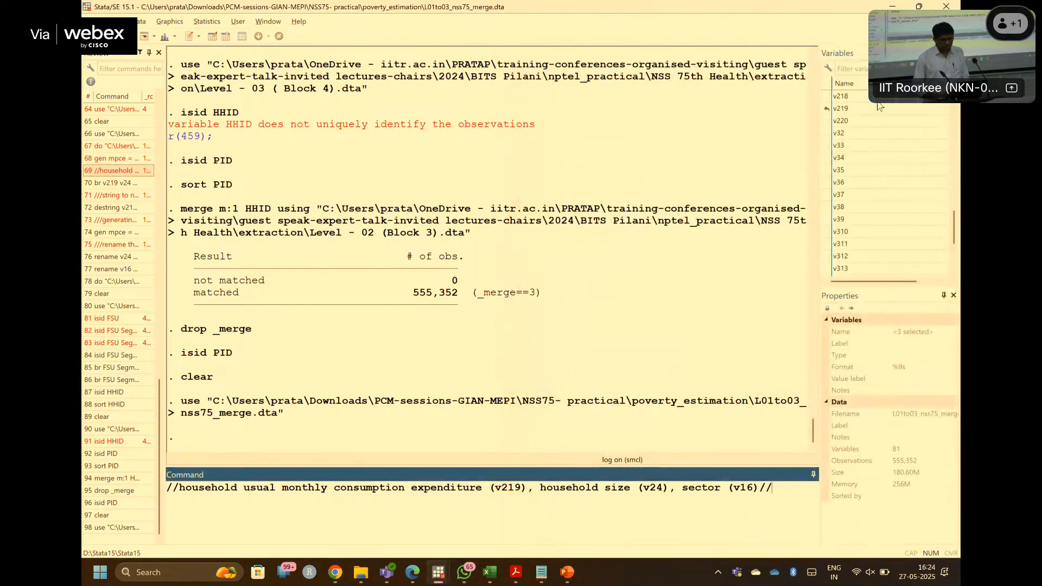
left_click(864, 66)
type("v21")
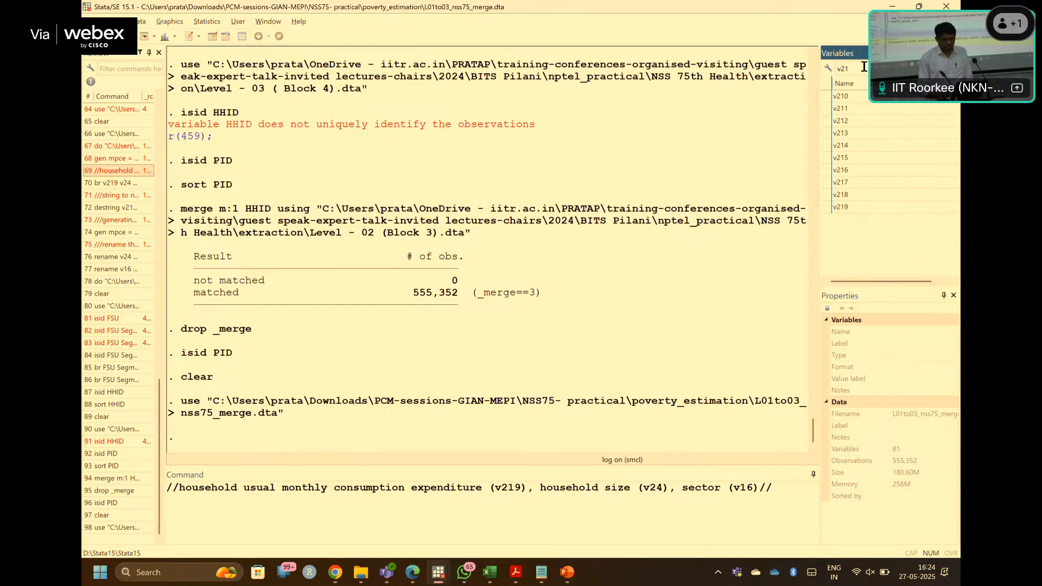
left_click(852, 207)
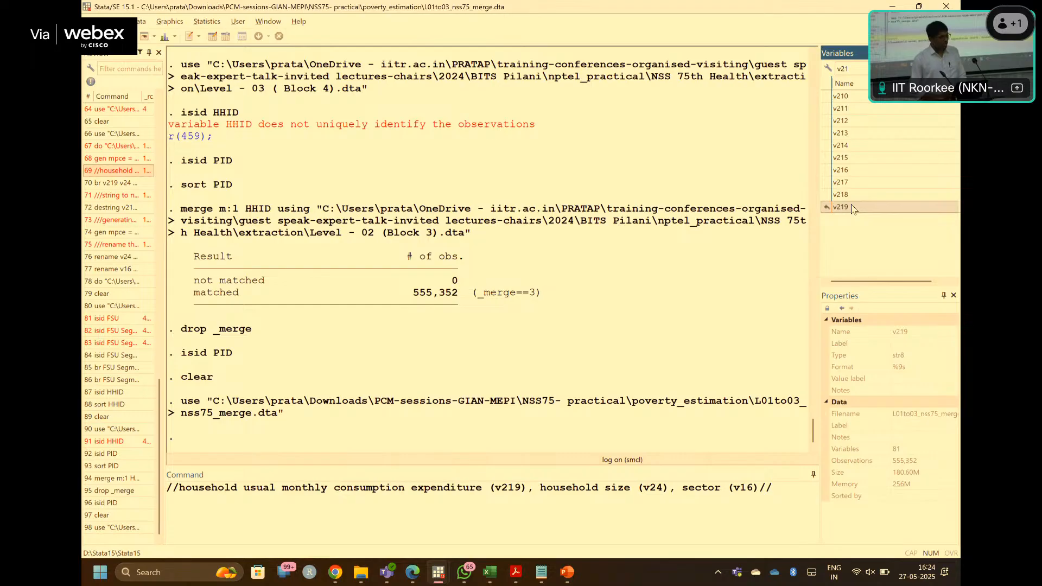
- Switch to Sch_25.0.pdf in Acrobat and read the schedule from Block 3, household characteristics, through to Block 6, in-patient treatment
key("alt+Tab")
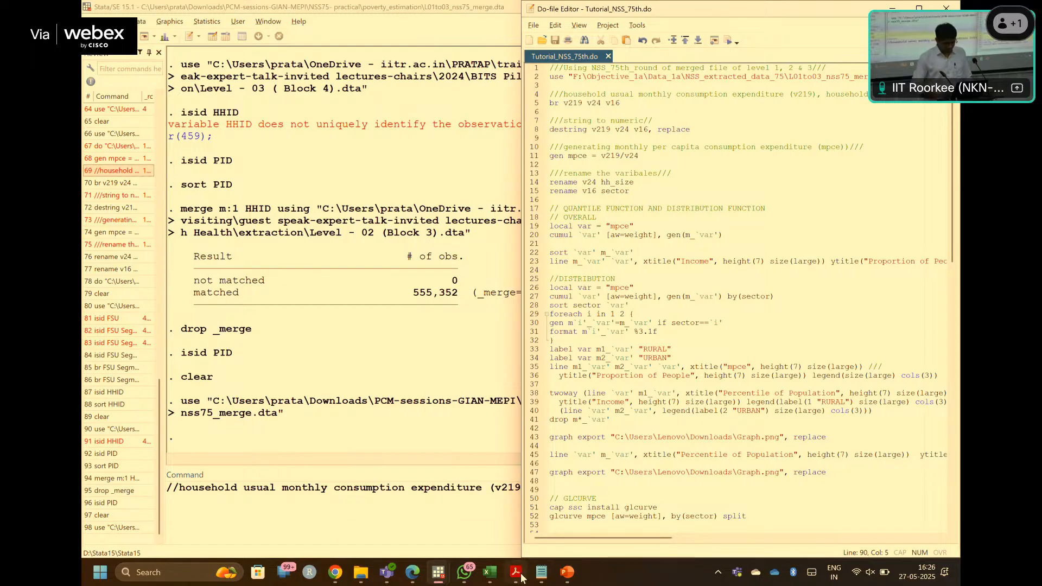
mouse_move(521, 576)
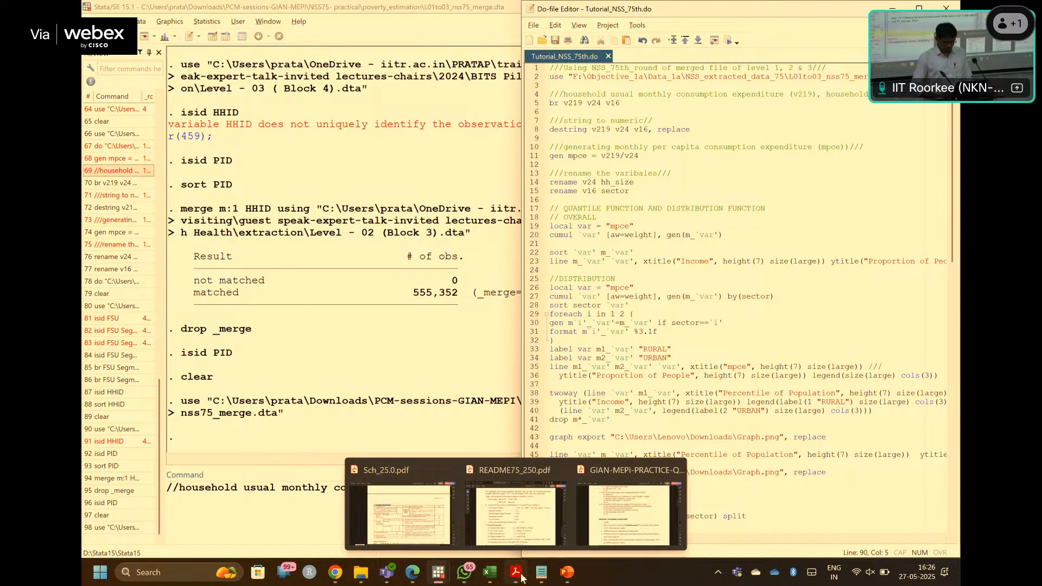
mouse_move(429, 524)
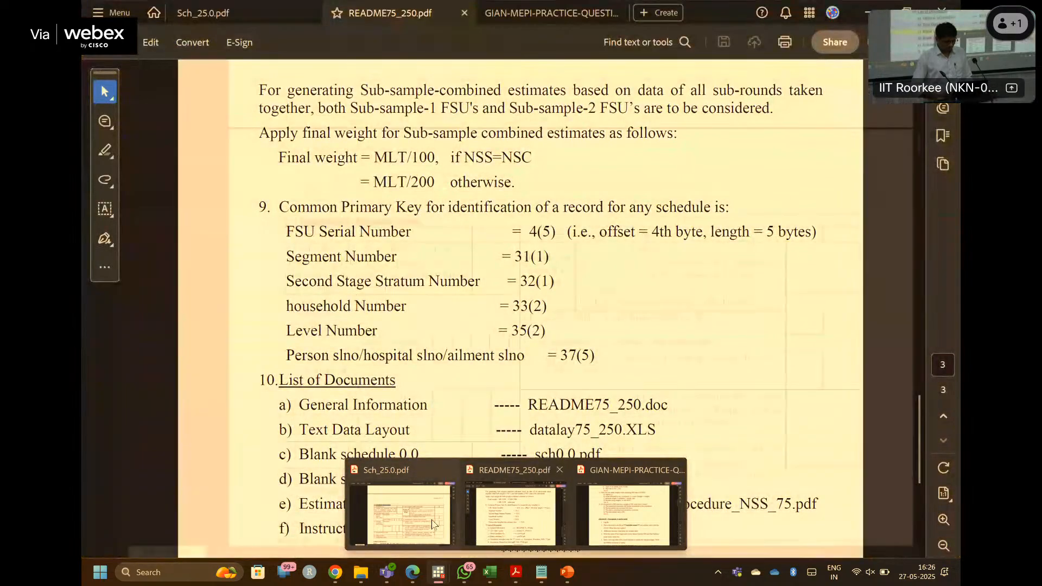
left_click(429, 524)
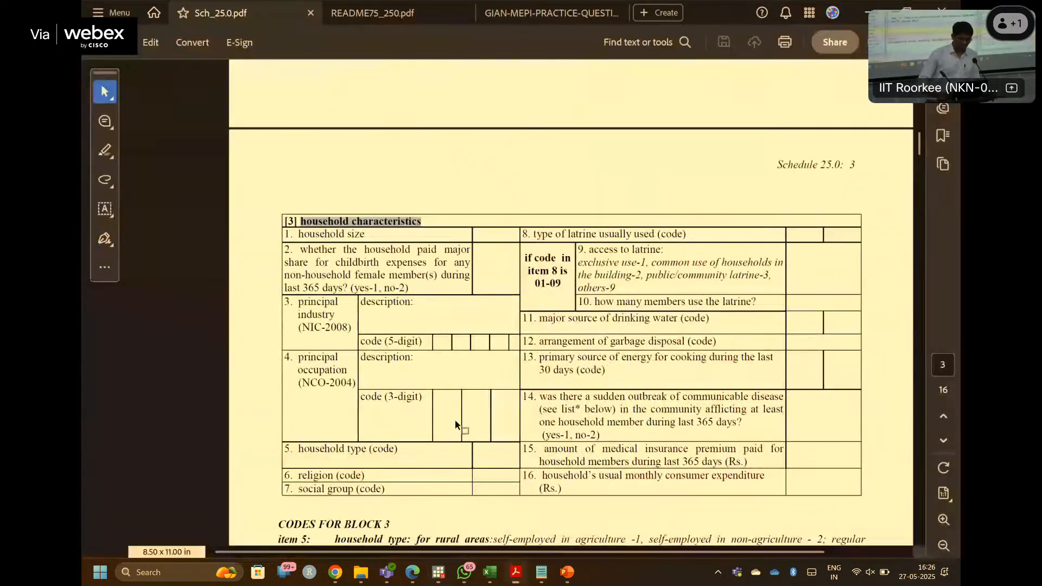
scroll(462, 418, "down", 10)
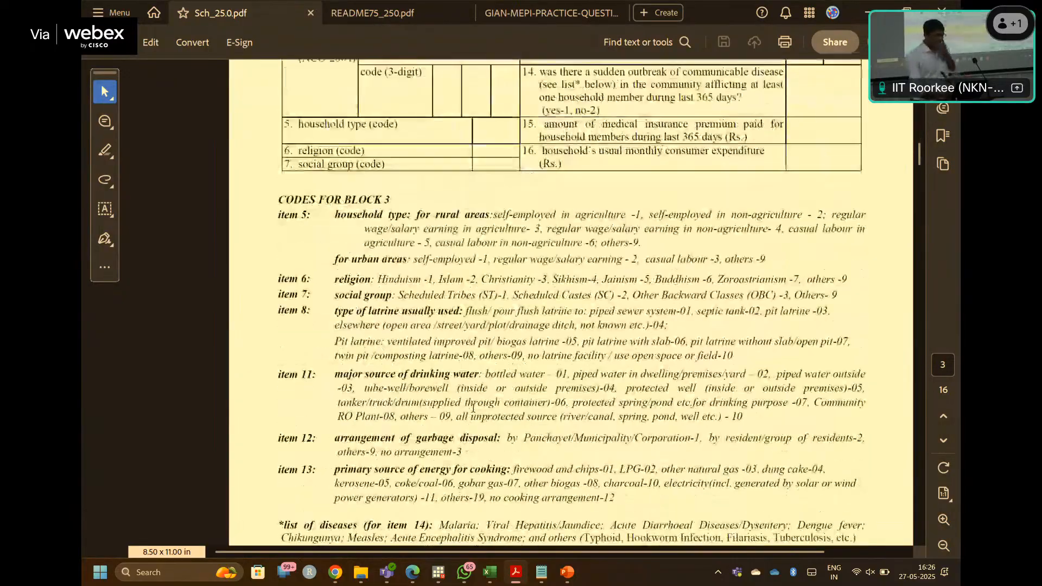
scroll(472, 411, "down", 8)
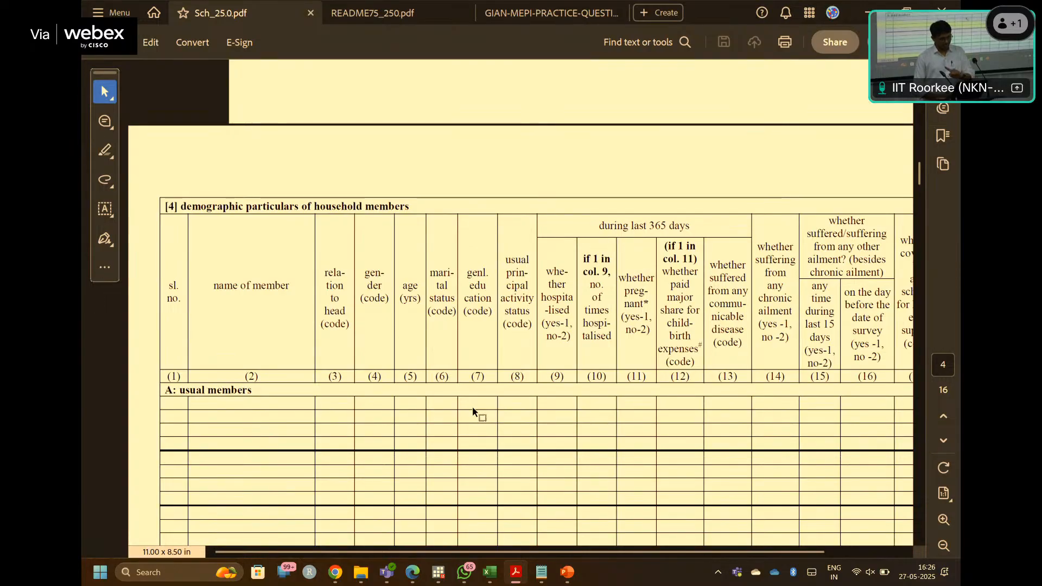
scroll(473, 411, "down", 1)
scroll(473, 408, "down", 12)
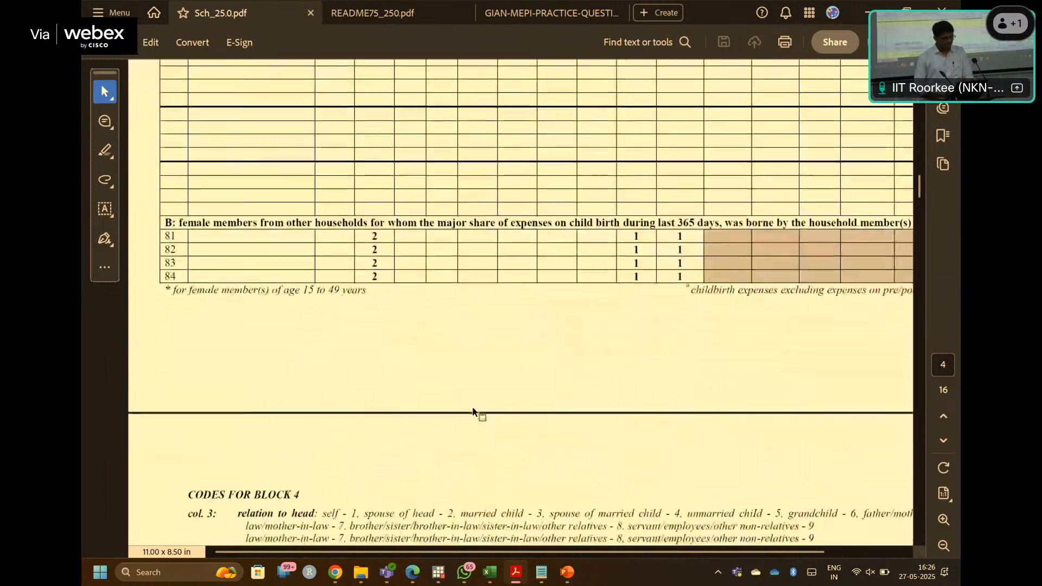
scroll(473, 411, "down", 12)
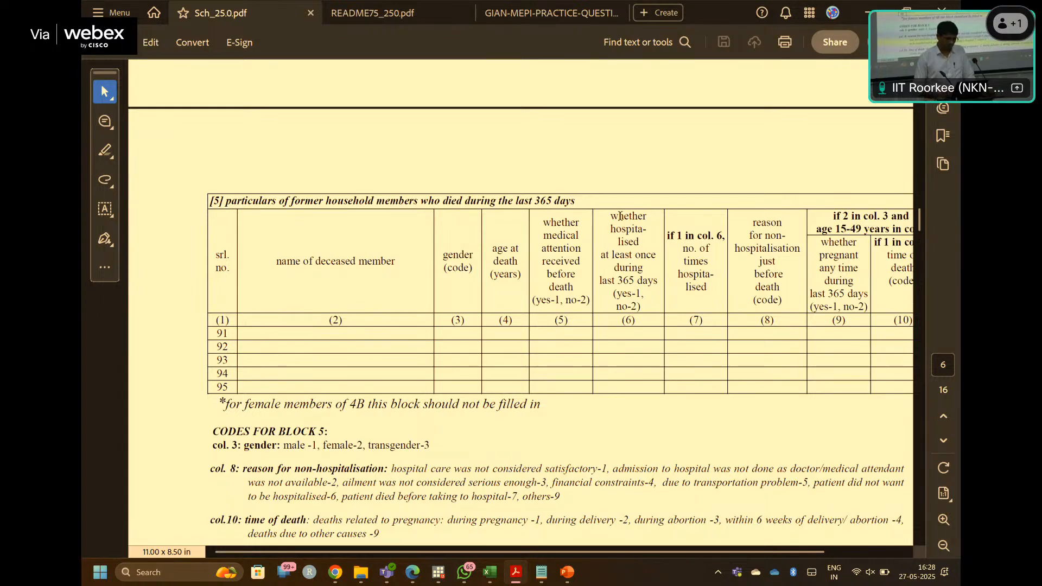
scroll(619, 216, "down", 10)
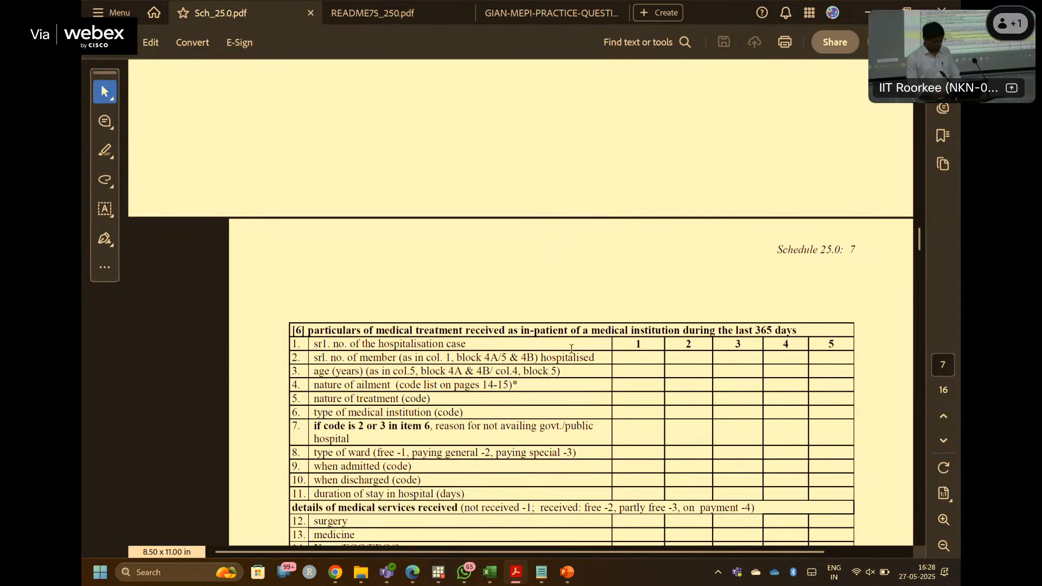
- Return to the main Stata window and delete the comment about v219, v24 and v16 from the command line
key("alt+Tab")
key("alt+Tab")
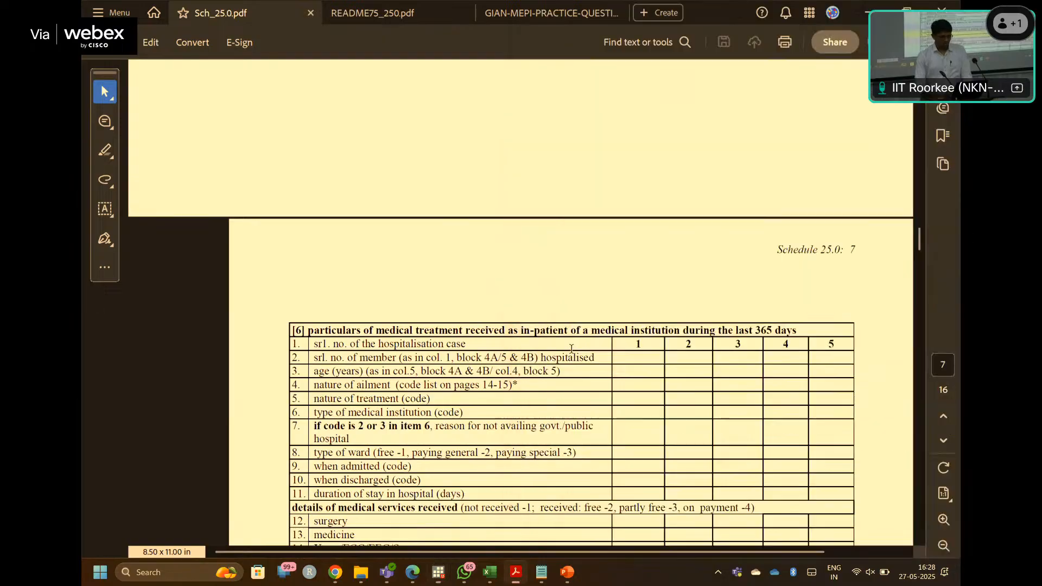
mouse_move(442, 564)
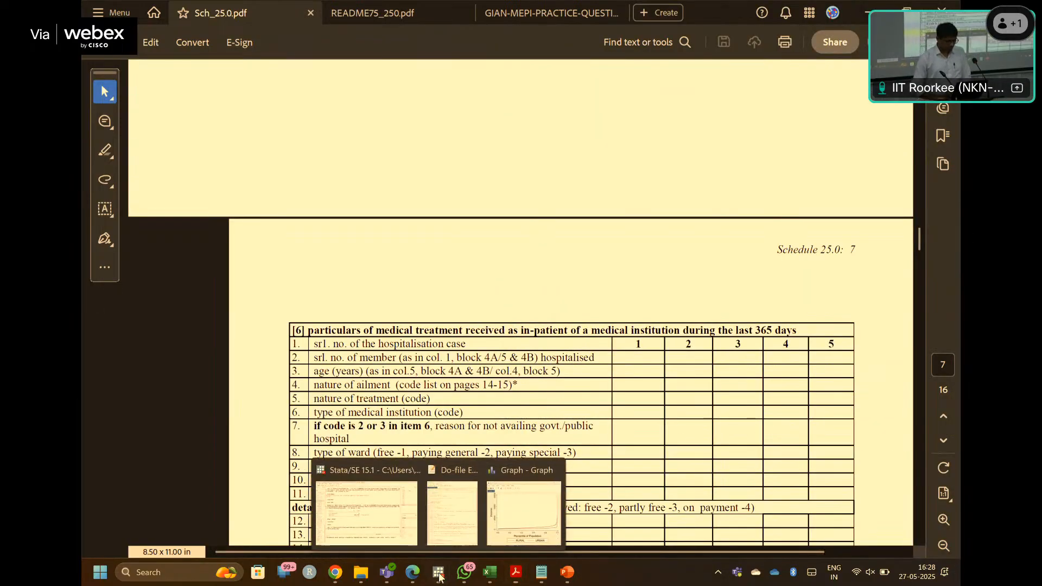
left_click(385, 521)
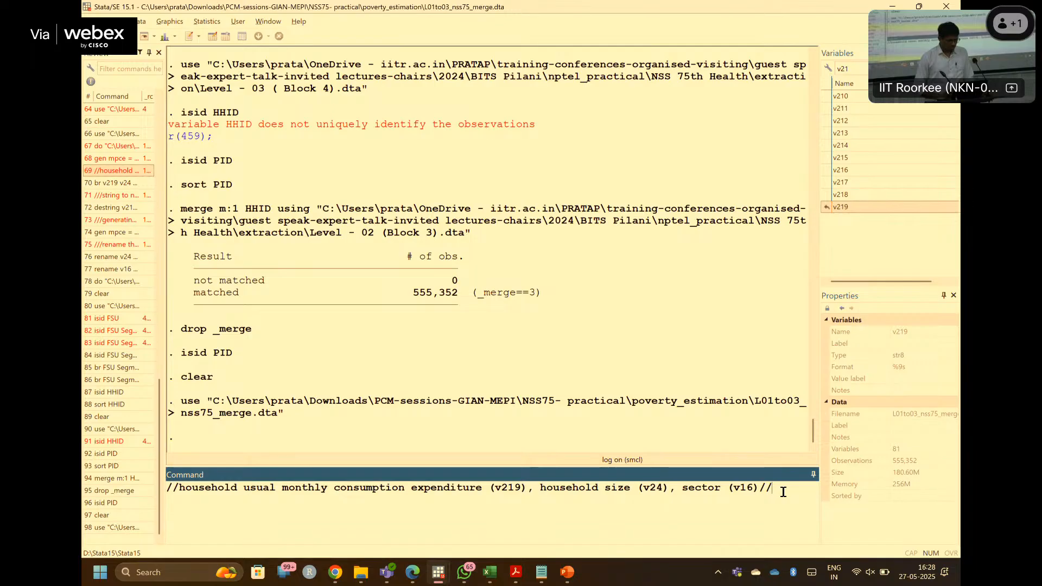
key("shift+Home")
key("BackSpace")
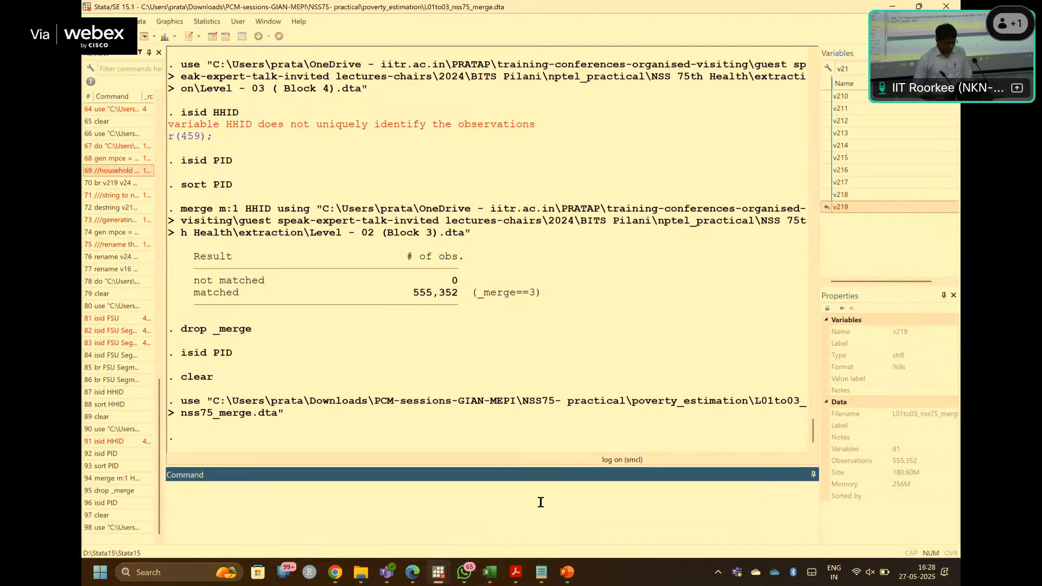
- Switch to Tutorial_NSS_75th.do in the Do-file Editor and highlight the expression v219/v24 in the gen mpce line
mouse_move(438, 572)
left_click(460, 513)
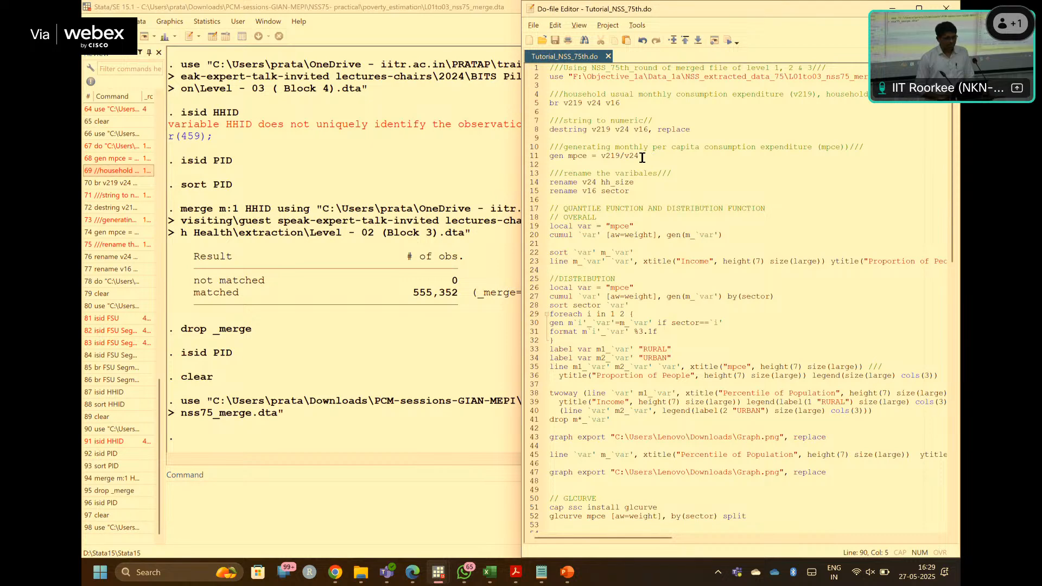
left_click_drag(640, 156, 607, 156)
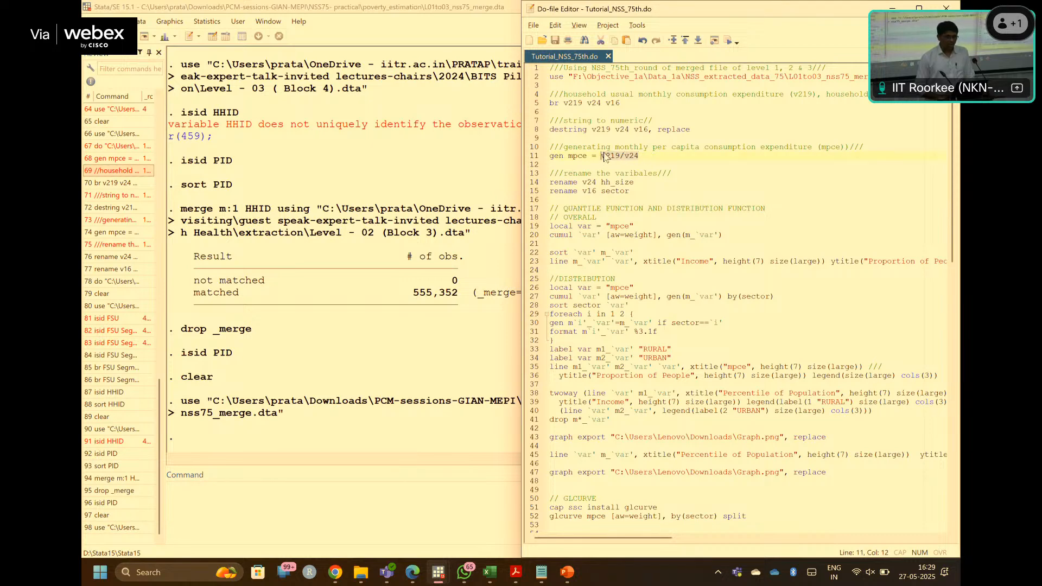
left_click(594, 156)
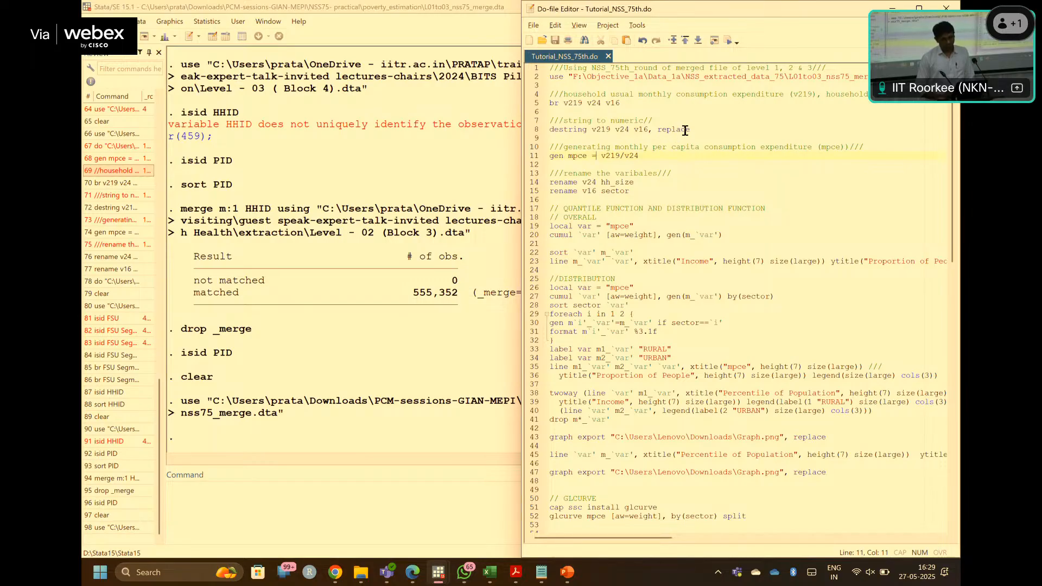
- Run the do-file line that destrings v219, v24 and v16 with the replace option
left_click(604, 136)
left_click_drag(604, 136, 550, 135)
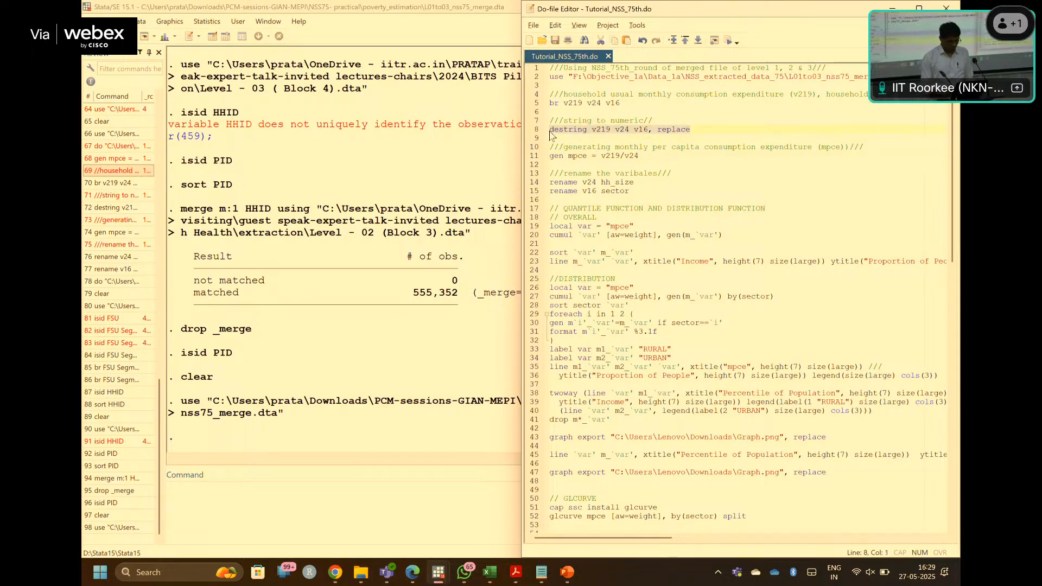
key("ctrl+d")
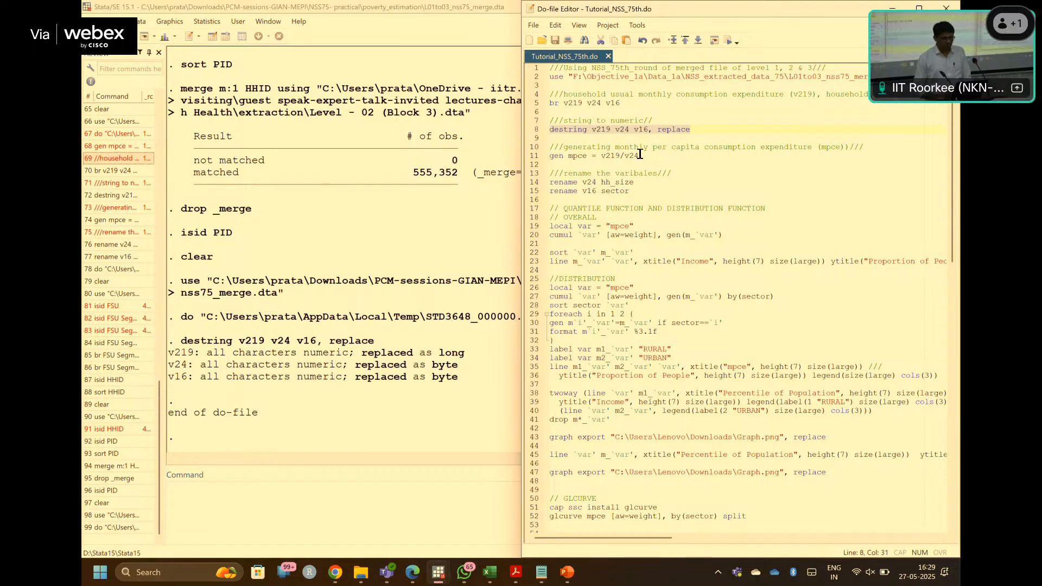
- Run the do-file lines that generate mpce as v219/v24 and rename v24 to hh_size and v16 to sector
left_click_drag(640, 155, 551, 158)
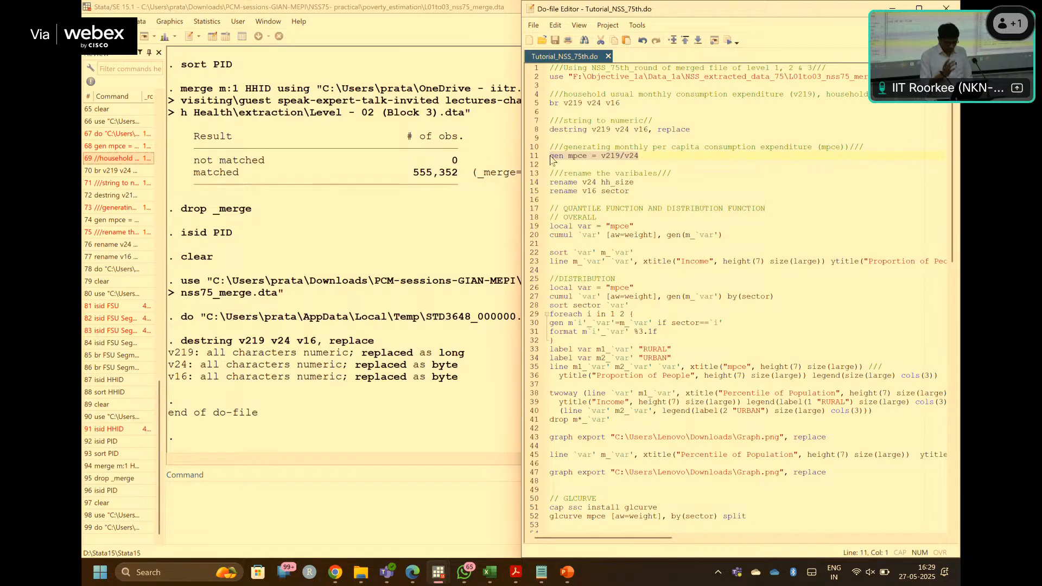
key("ctrl+d")
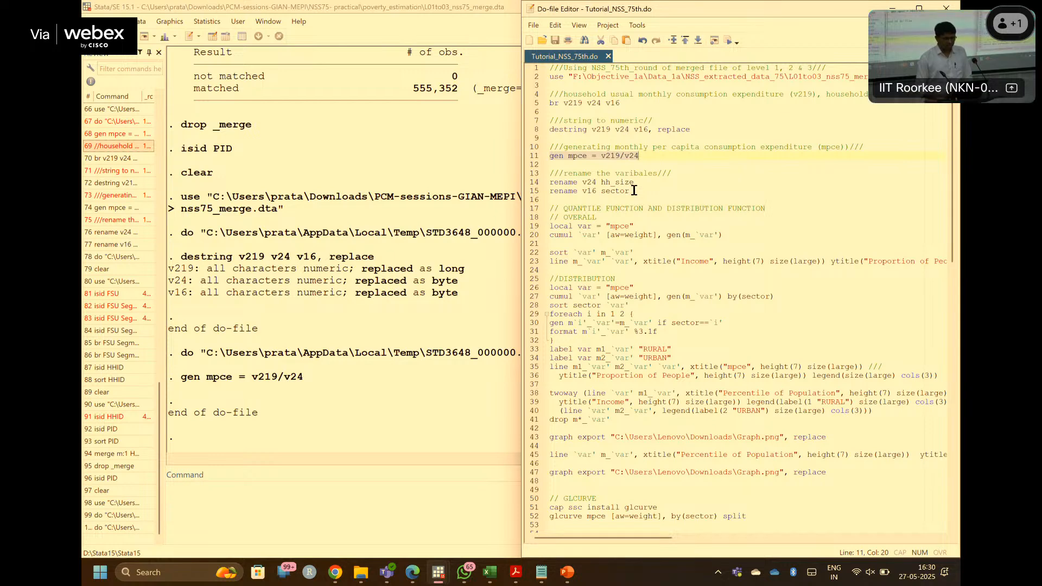
left_click_drag(633, 190, 550, 184)
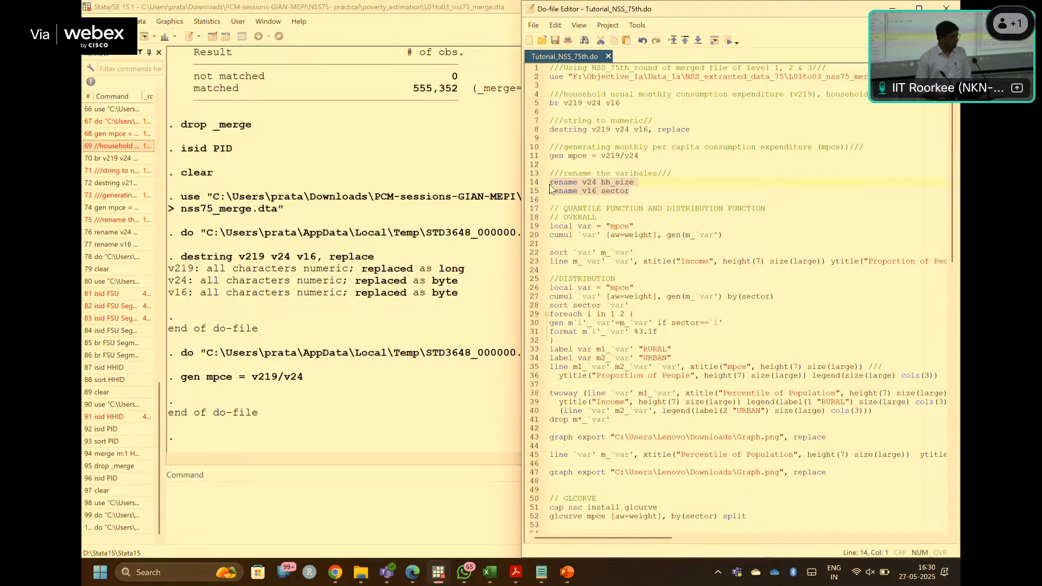
key("ctrl+d")
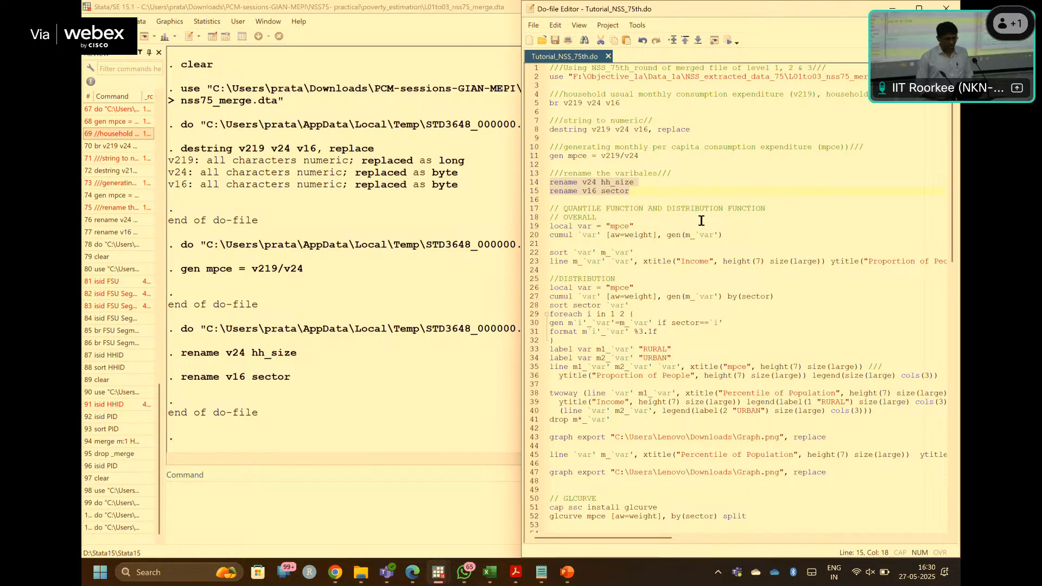
- Try to run the overall section's local var = "mpce" line and its cumul line as two separate executions
left_click(559, 230)
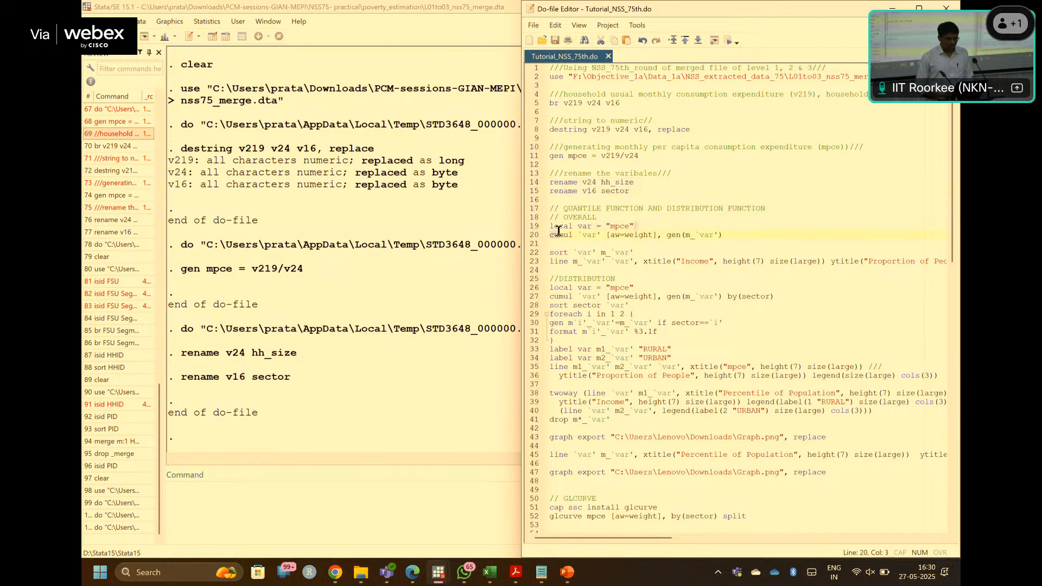
left_click_drag(559, 230, 550, 227)
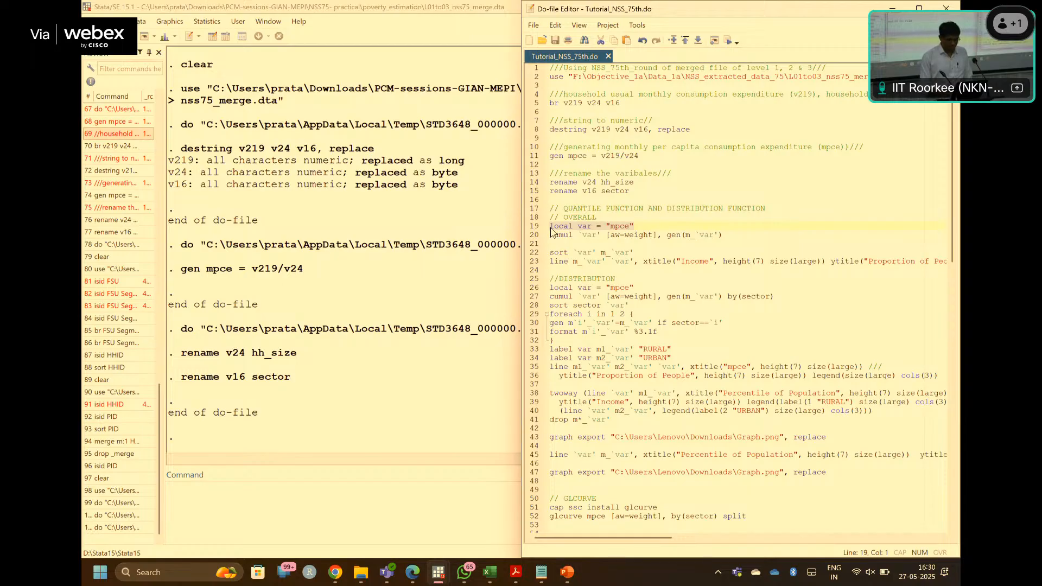
key("ctrl+d")
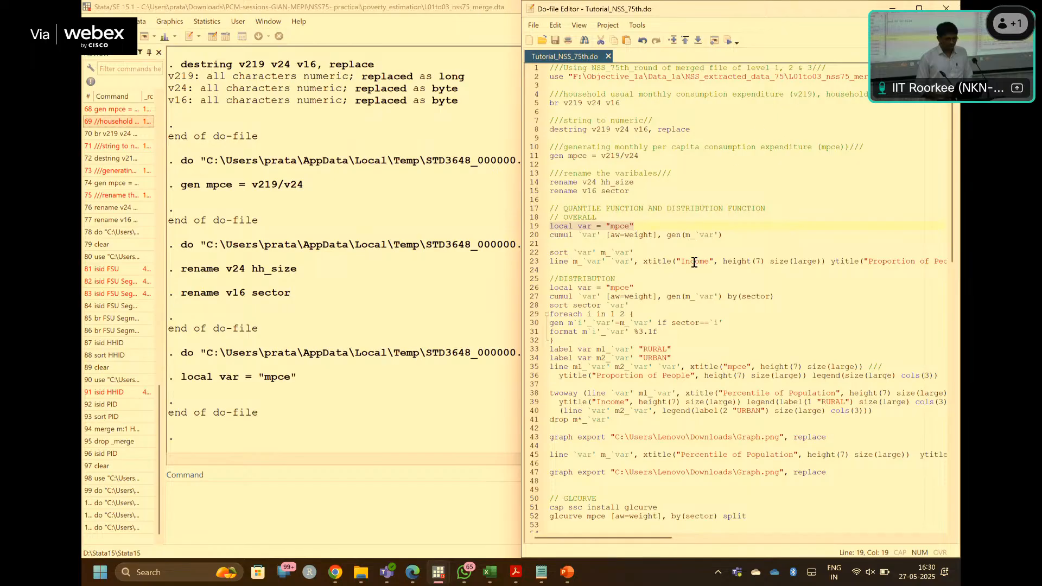
left_click_drag(726, 235, 545, 239)
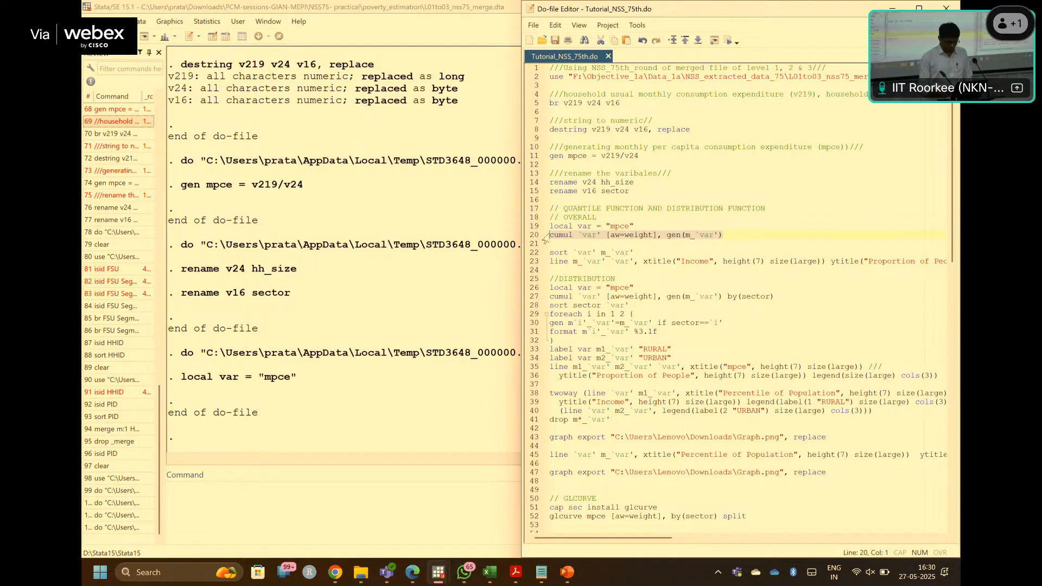
key("ctrl+d")
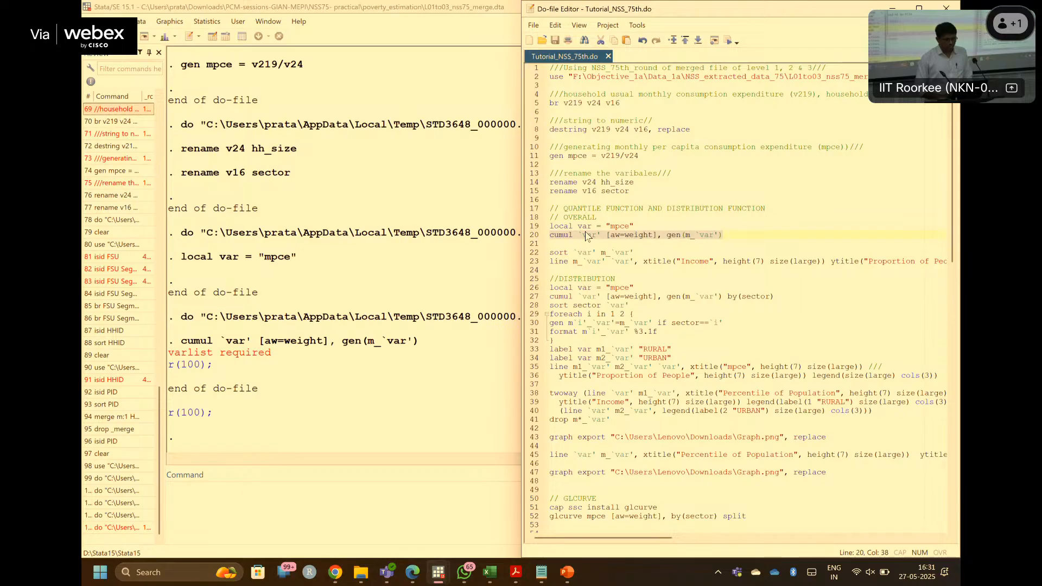
- Run the local var = "mpce" and weighted cumul lines of the overall section together in one execution
left_click(560, 234)
key("Left")
key("Left")
key("Left")
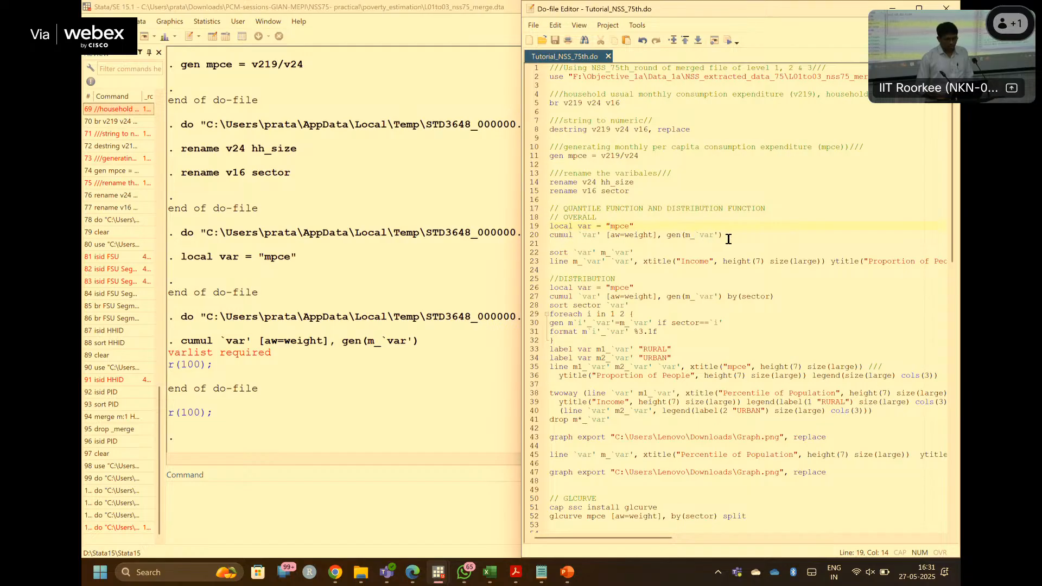
left_click_drag(728, 239, 551, 229)
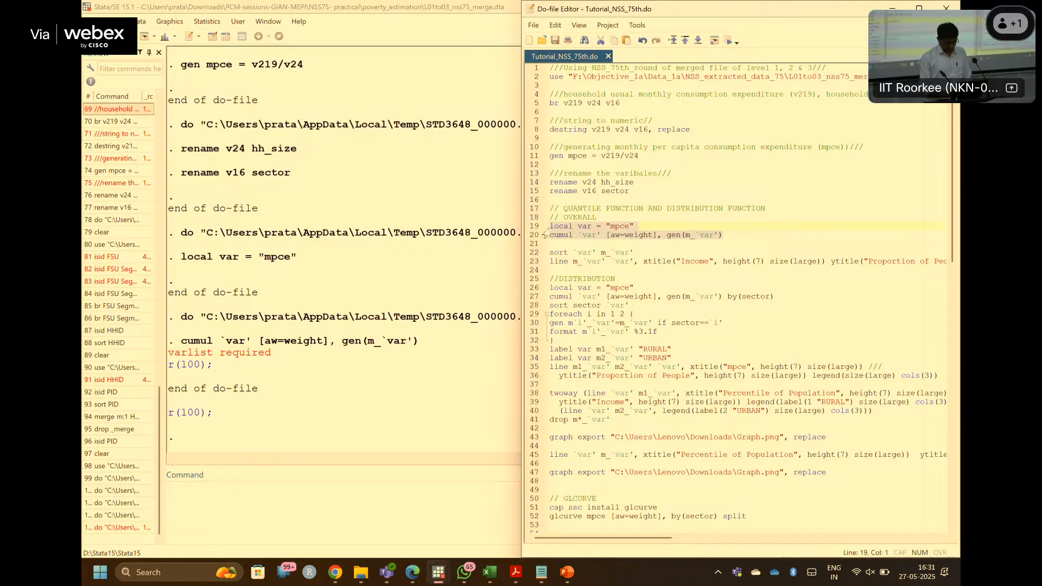
key("ctrl+d")
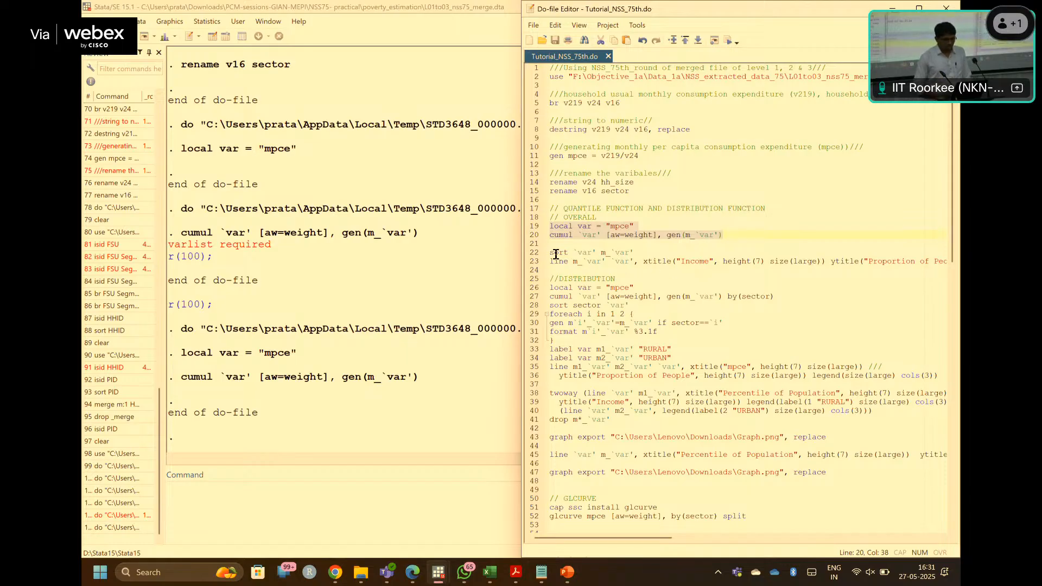
- Try to run the overall section's sort and line graph commands on lines 22 and 23 of the do-file
left_click_drag(550, 253, 634, 261)
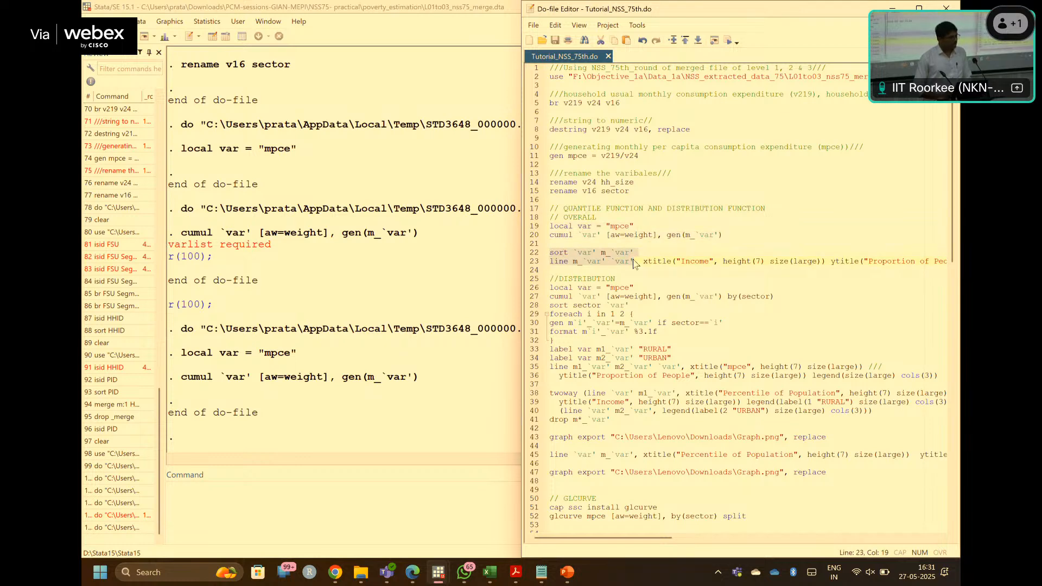
left_click(634, 261)
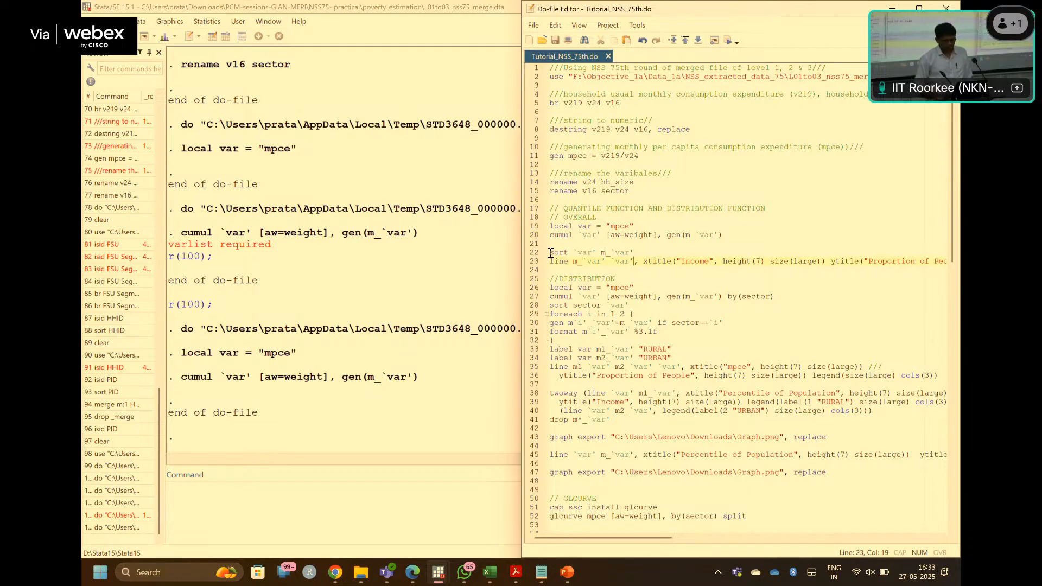
left_click(550, 253)
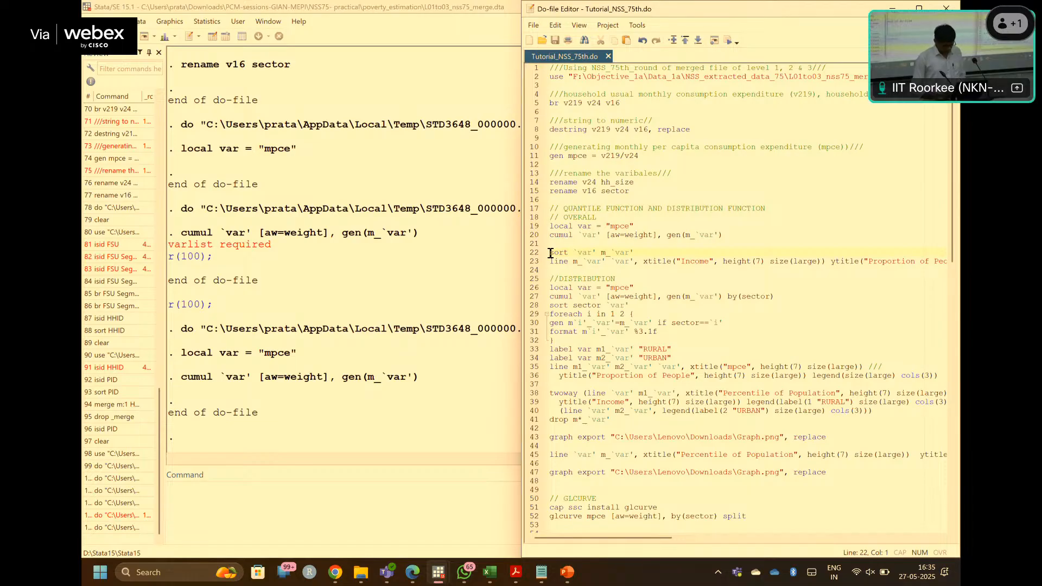
left_click_drag(550, 253, 872, 270)
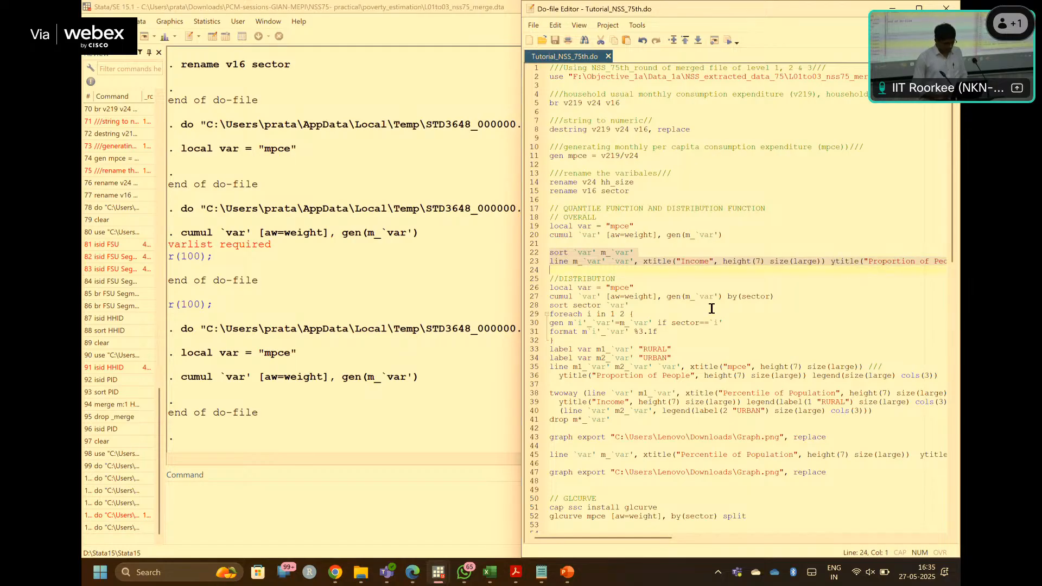
key("ctrl+d")
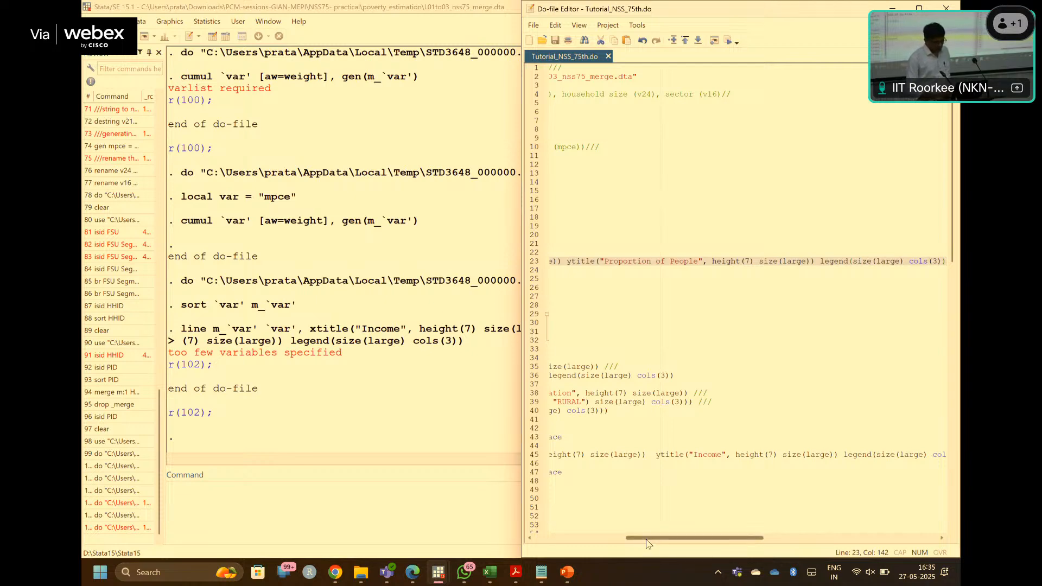
left_click_drag(645, 539, 545, 540)
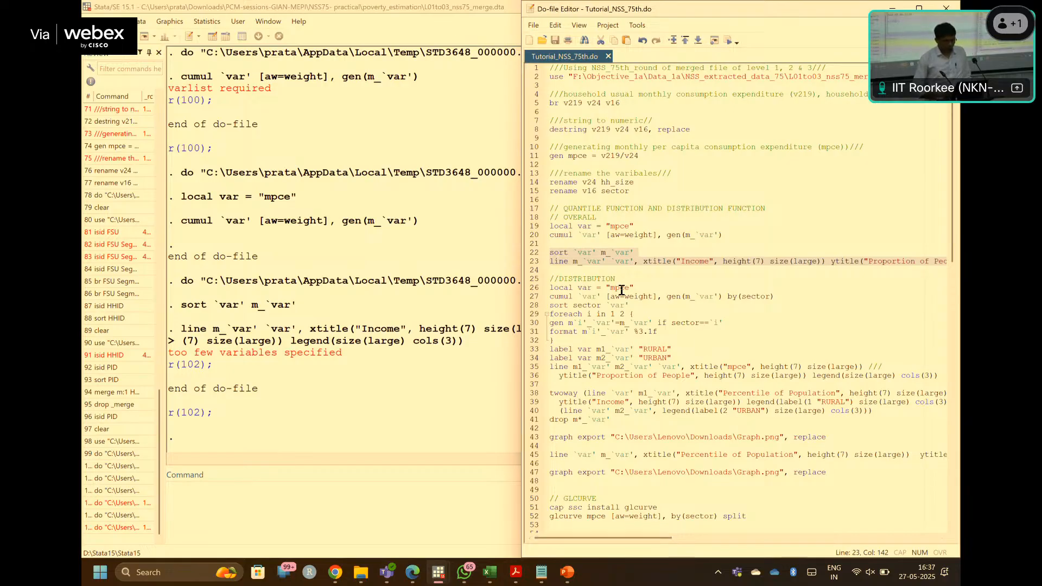
- Try to run the whole DISTRIBUTION block by sector, from local var on line 26 to the graph export on line 47
left_click(551, 288)
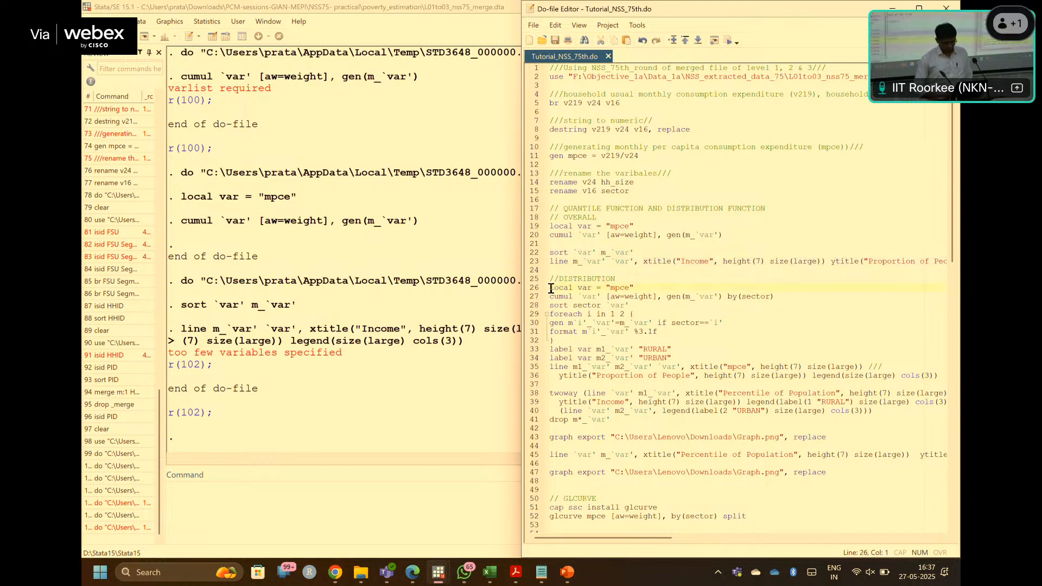
left_click_drag(551, 288, 830, 471)
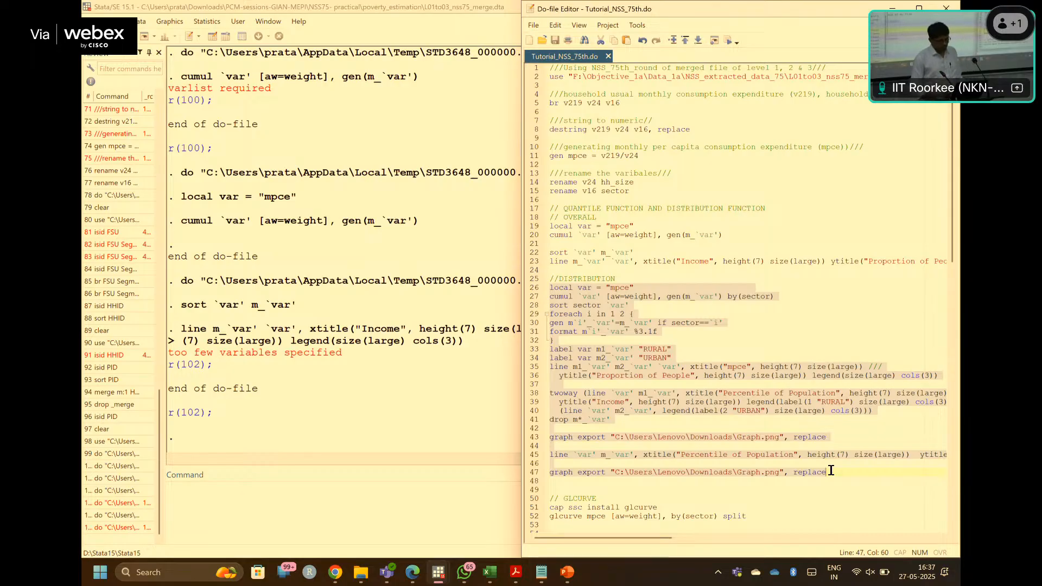
scroll(818, 435, "down", 2)
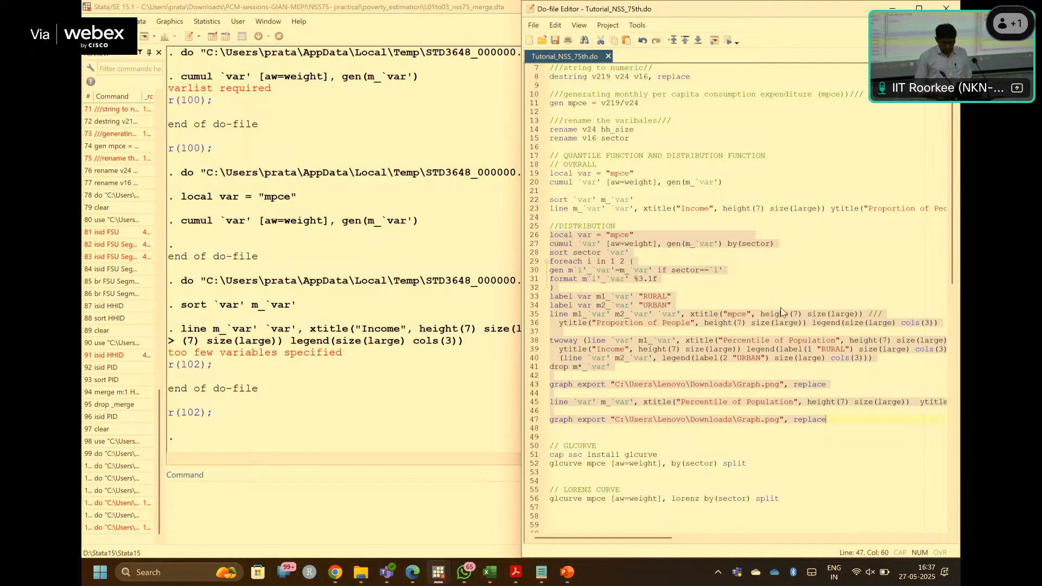
scroll(754, 301, "down", 1)
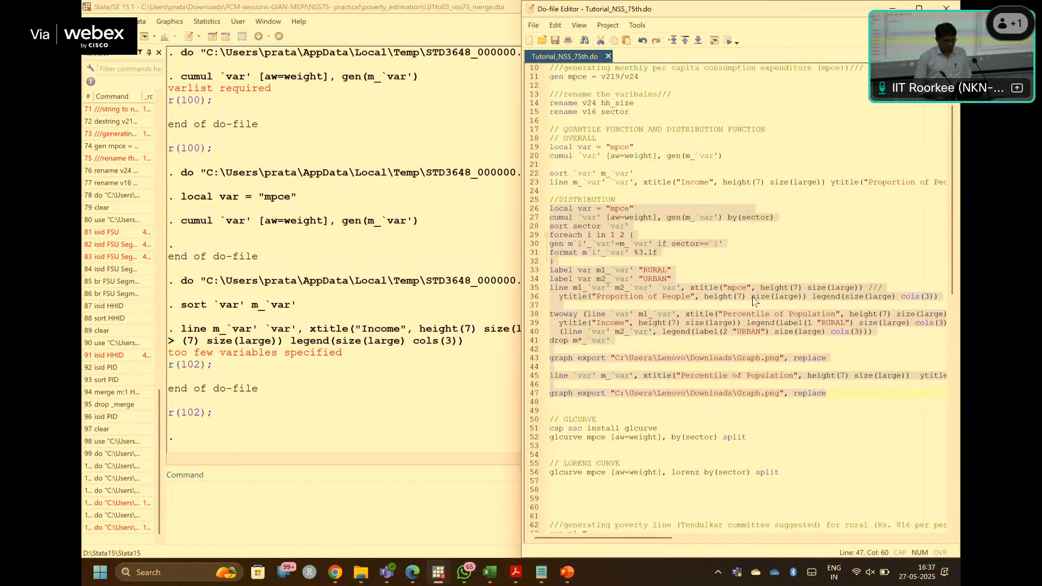
scroll(754, 301, "down", 3)
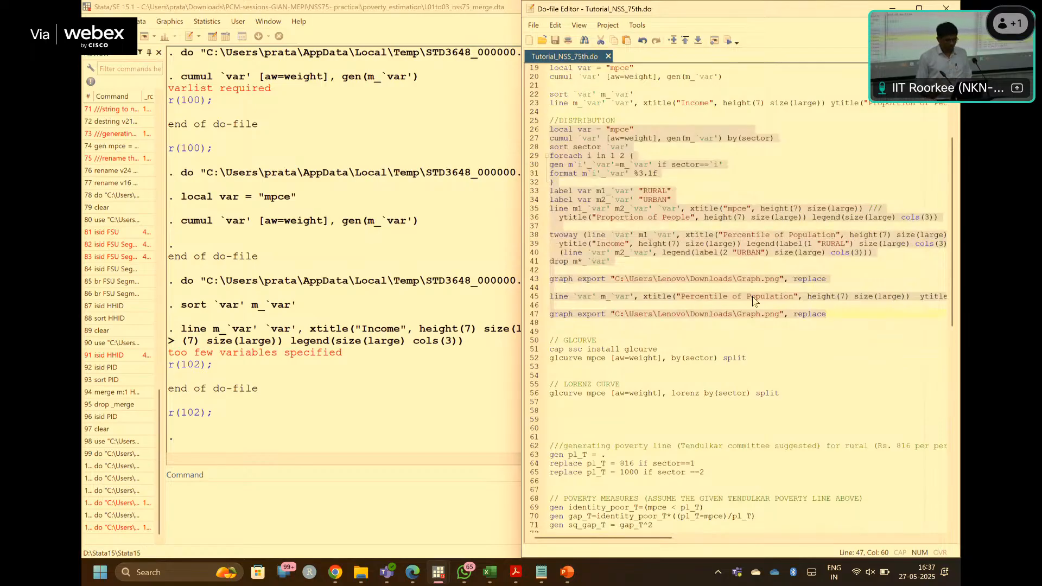
scroll(753, 301, "down", 3)
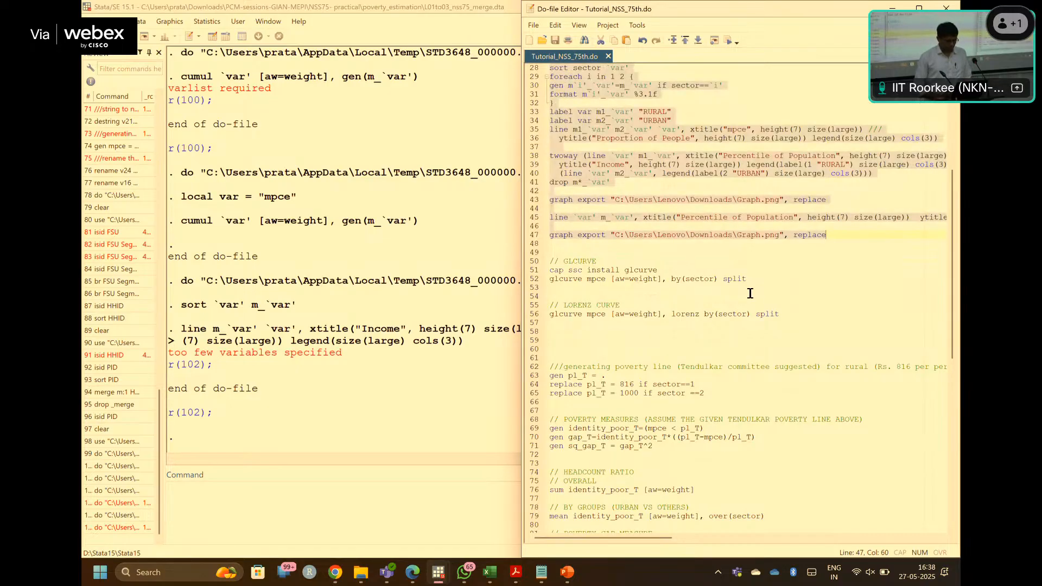
key("ctrl+d")
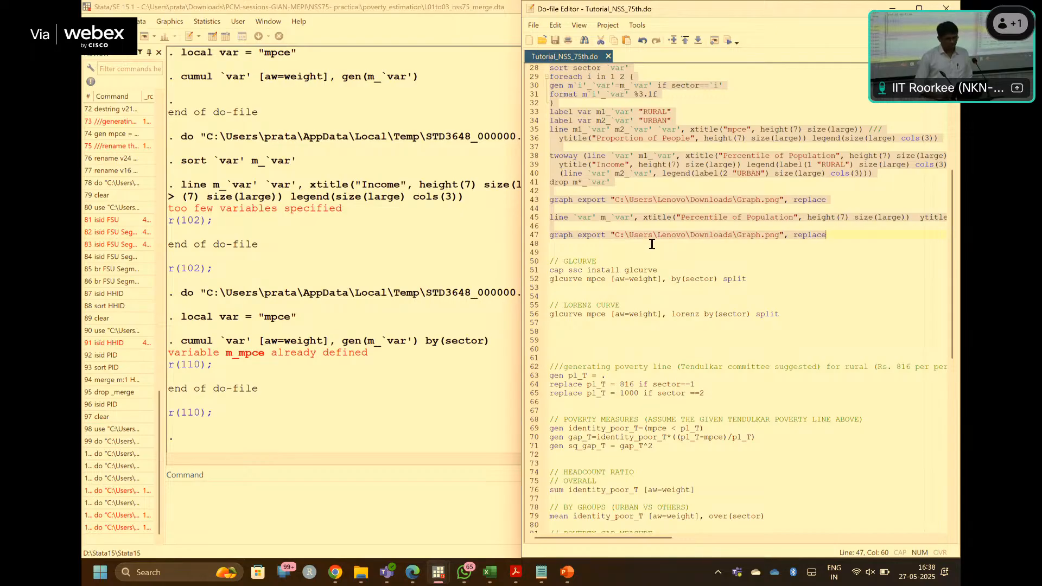
- Review the do-file's DISTRIBUTION block and the GLCURVE and LORENZ CURVE commands, including the glcurve installation line
scroll(699, 210, "up", 2)
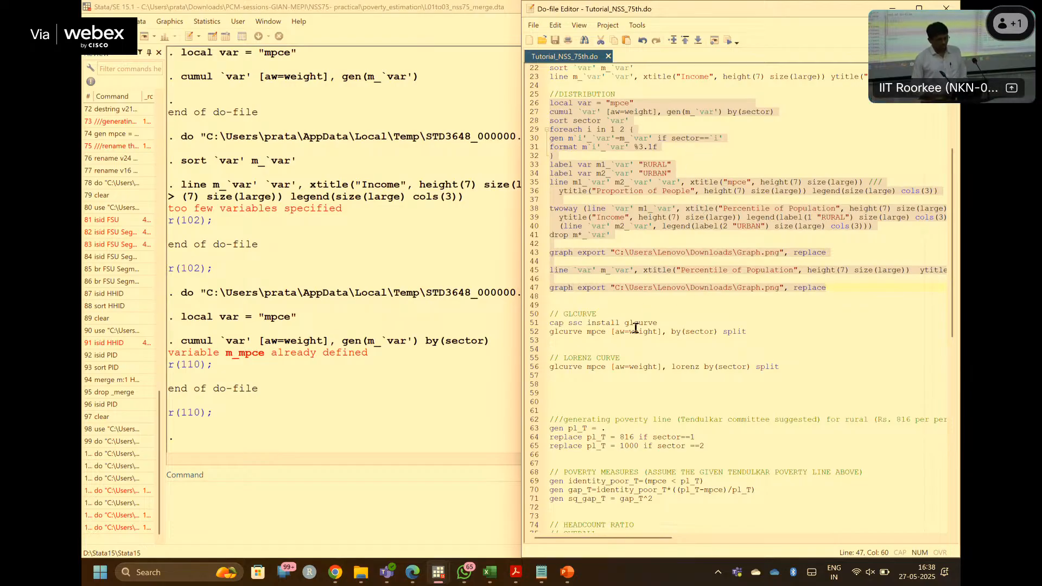
scroll(635, 327, "up", 3)
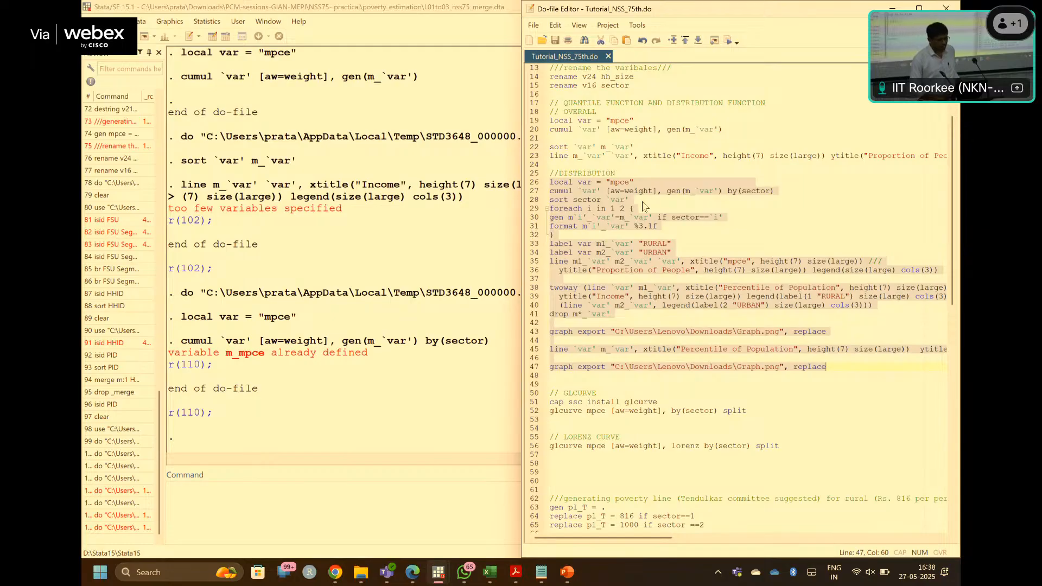
left_click(642, 201)
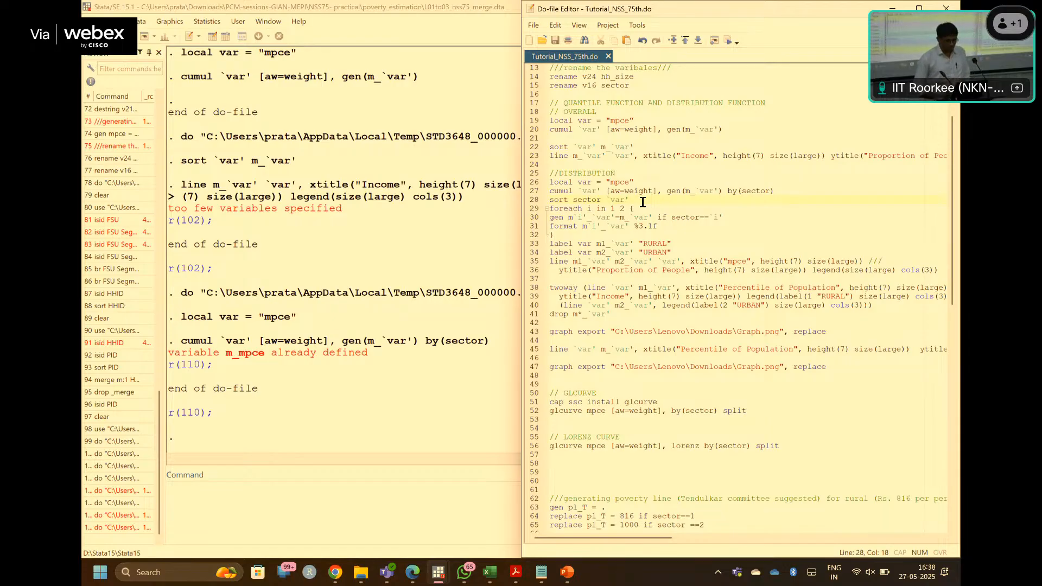
left_click(622, 401)
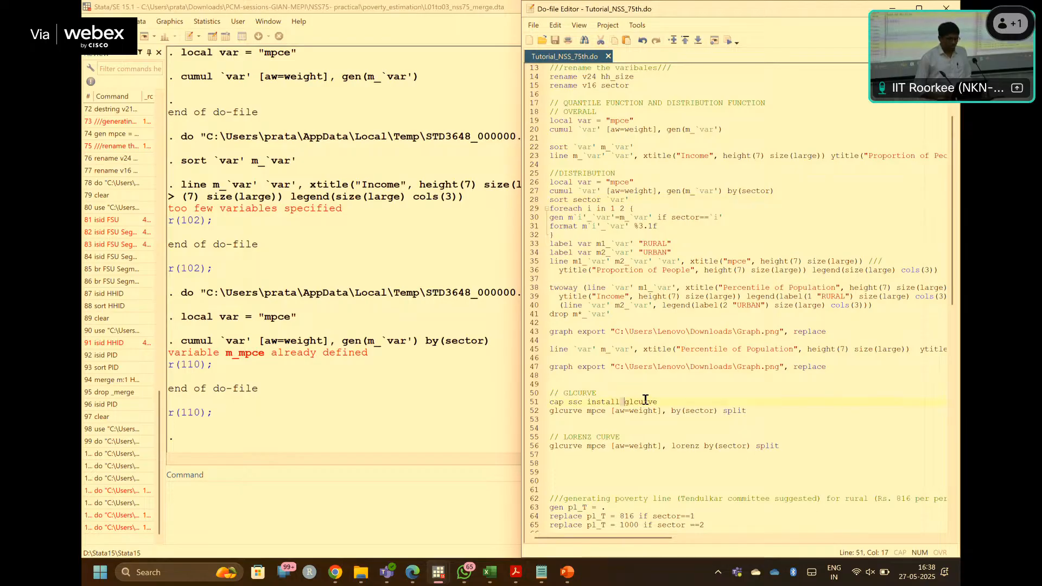
double_click(645, 402)
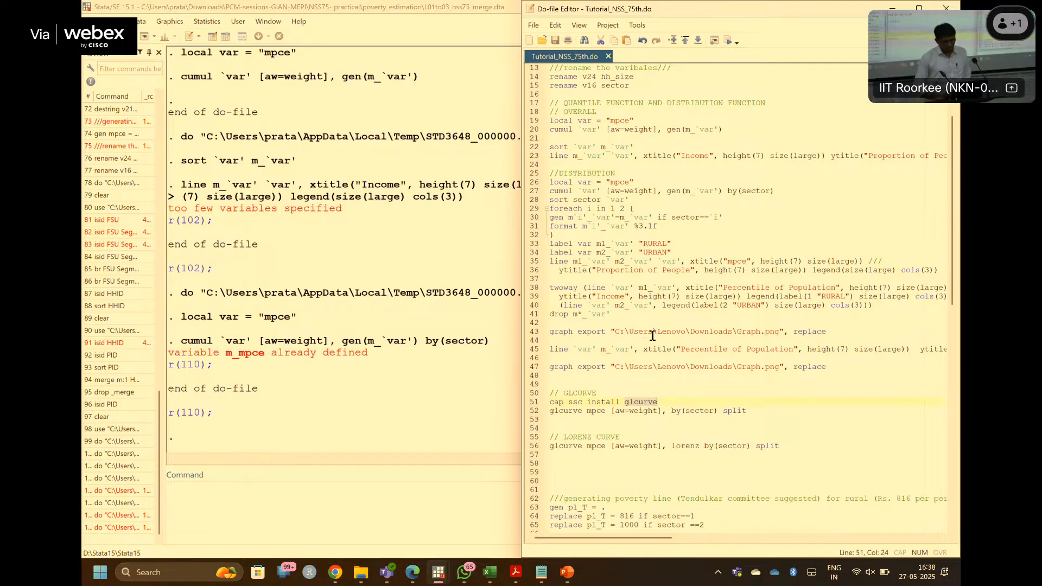
left_click(645, 403)
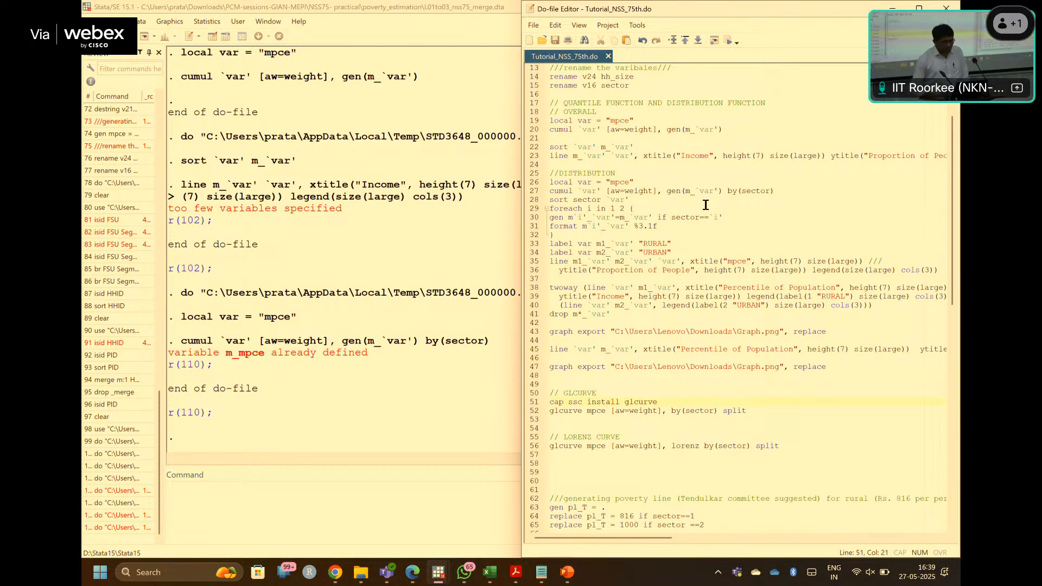
scroll(692, 236, "up", 2)
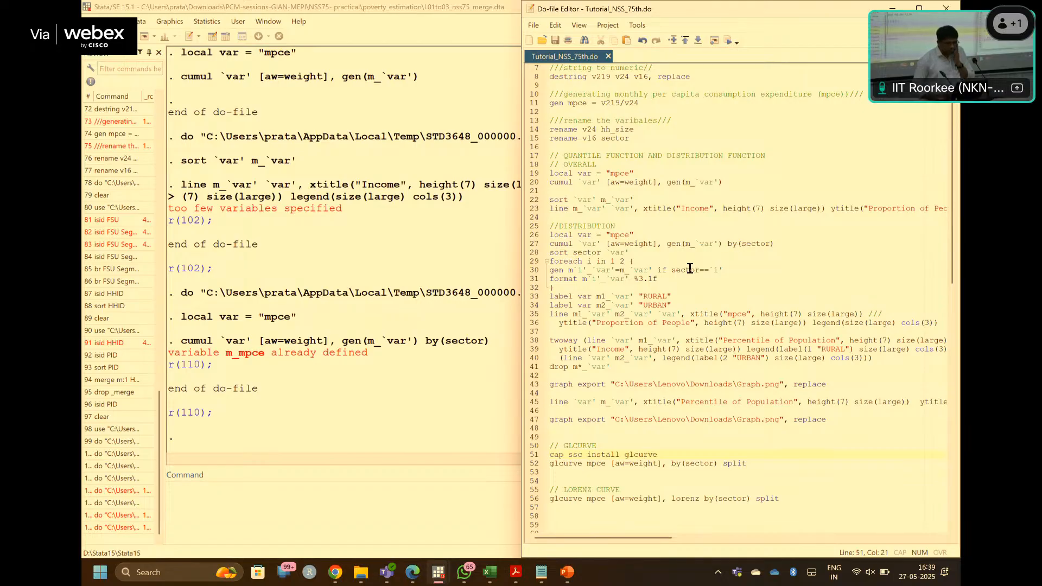
scroll(724, 336, "down", 4)
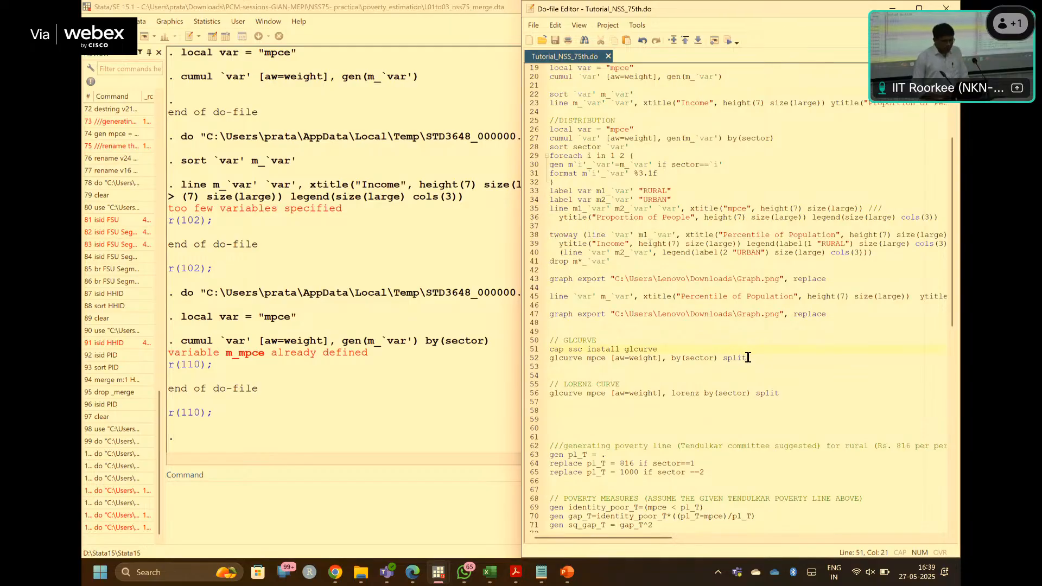
- Run the do-file's glcurve commands on lines 52 and 56 to graph mpce by sector, and view the Lorenz curve full-screen
left_click_drag(748, 358, 550, 363)
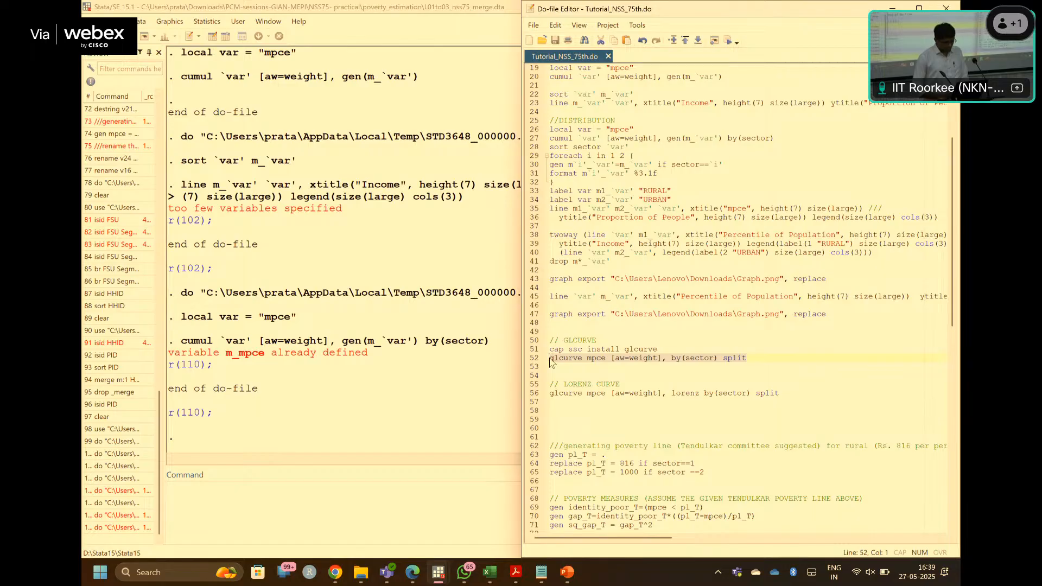
key("ctrl+d")
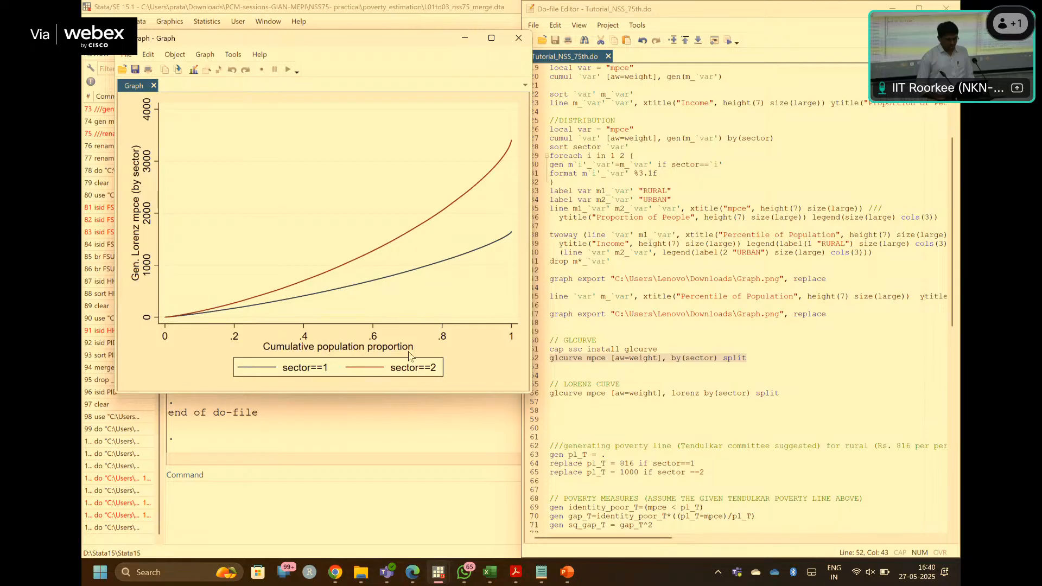
triple_click(666, 394)
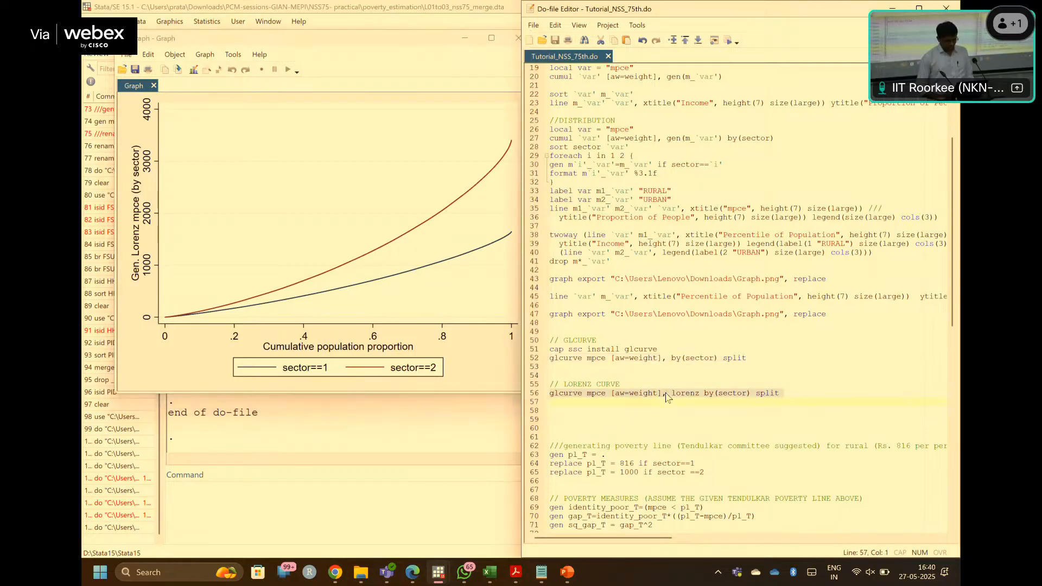
key("ctrl+d")
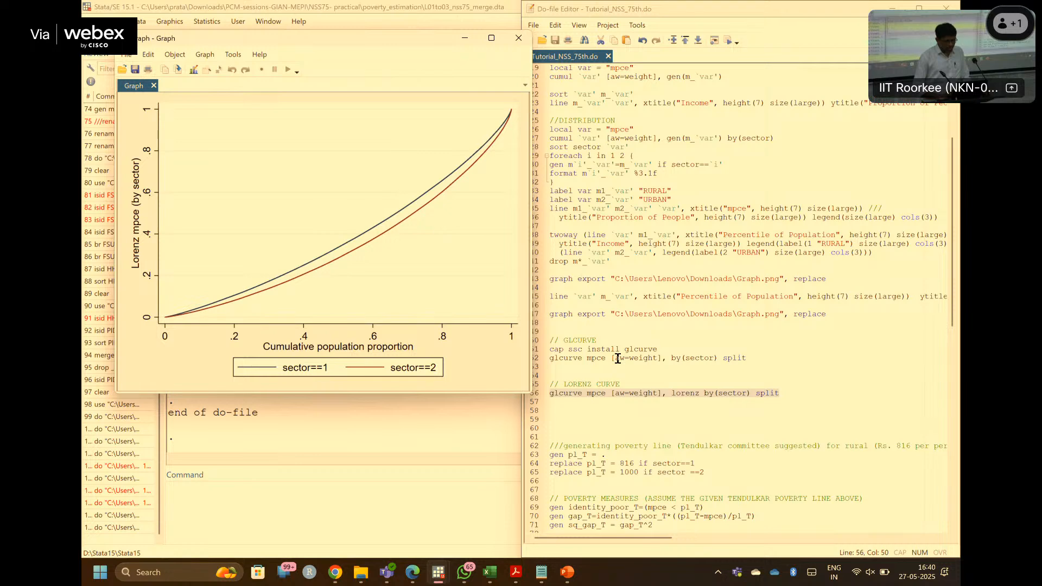
left_click(491, 38)
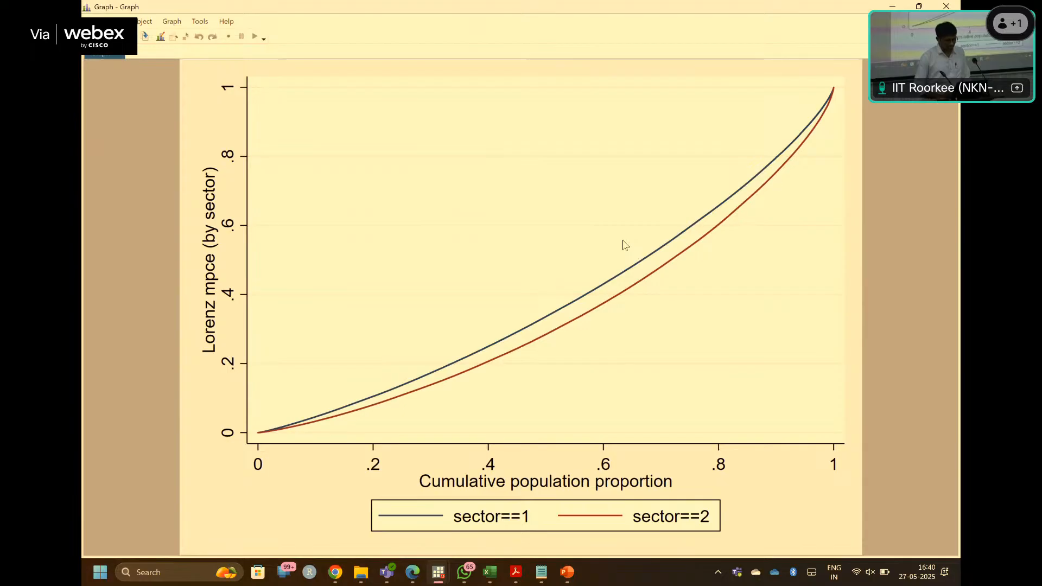
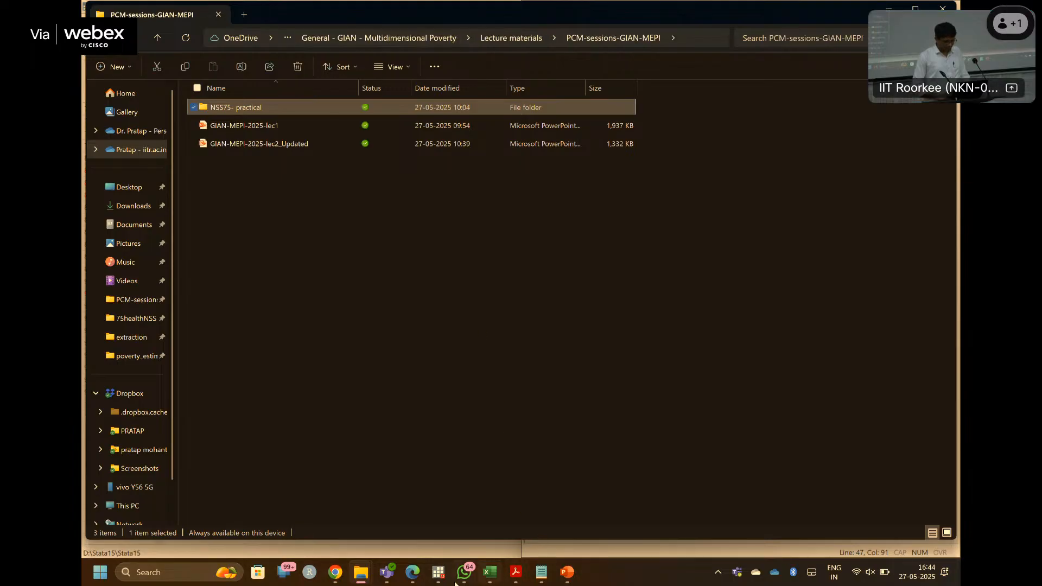
- Return to the do-file and review the Tendulkar poverty line section, reading the full comment on line 62 about the rural and urban lines
mouse_move(438, 571)
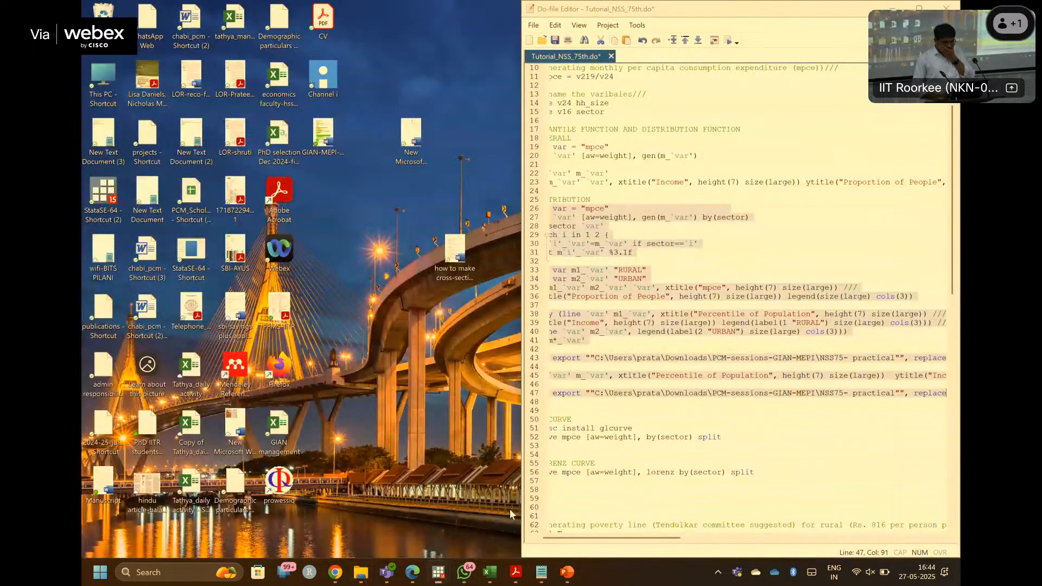
left_click(509, 510)
scroll(664, 425, "down", 3)
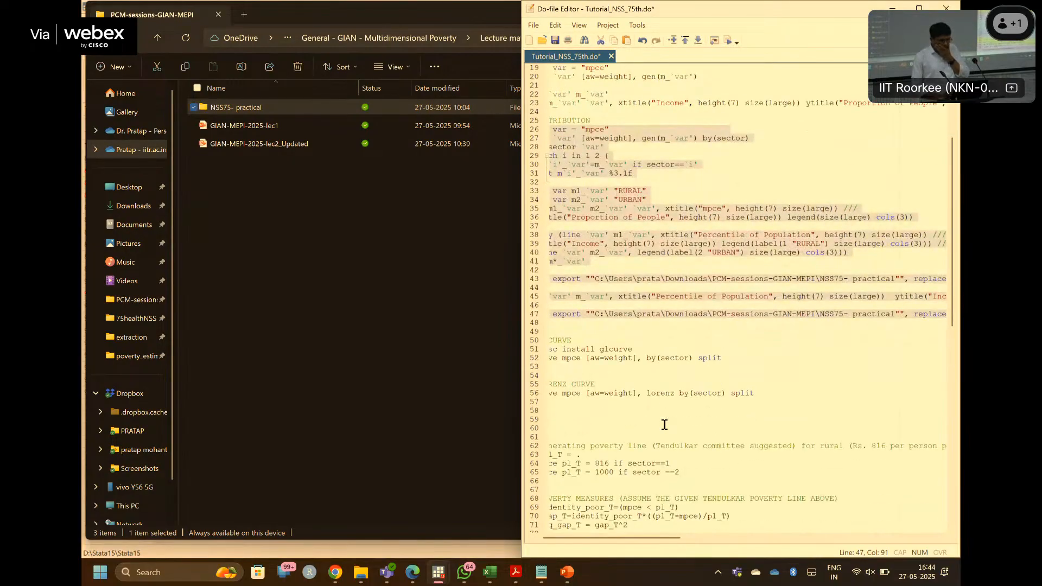
scroll(665, 424, "down", 1)
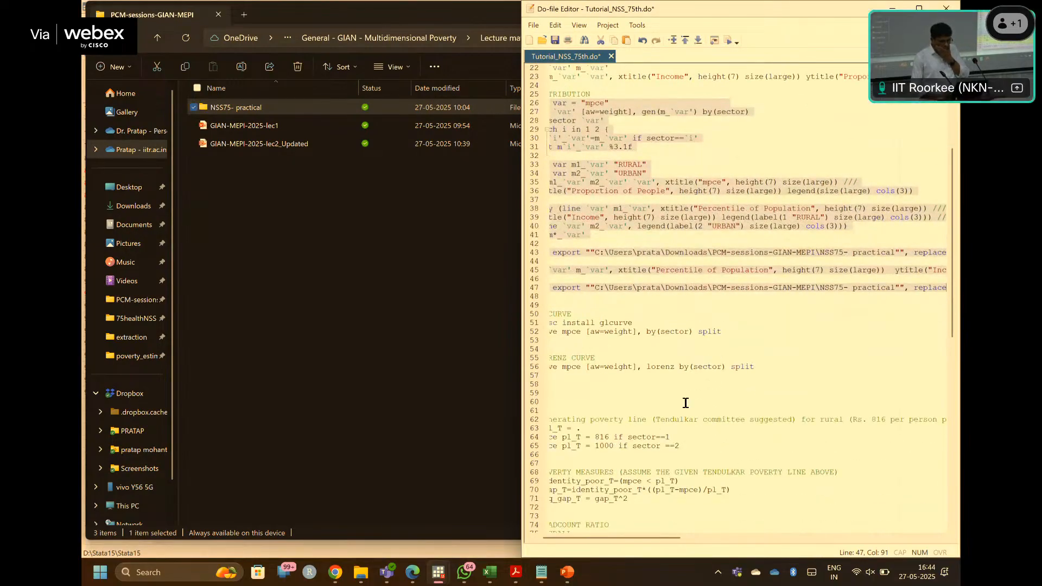
scroll(685, 402, "down", 3)
scroll(685, 403, "down", 4)
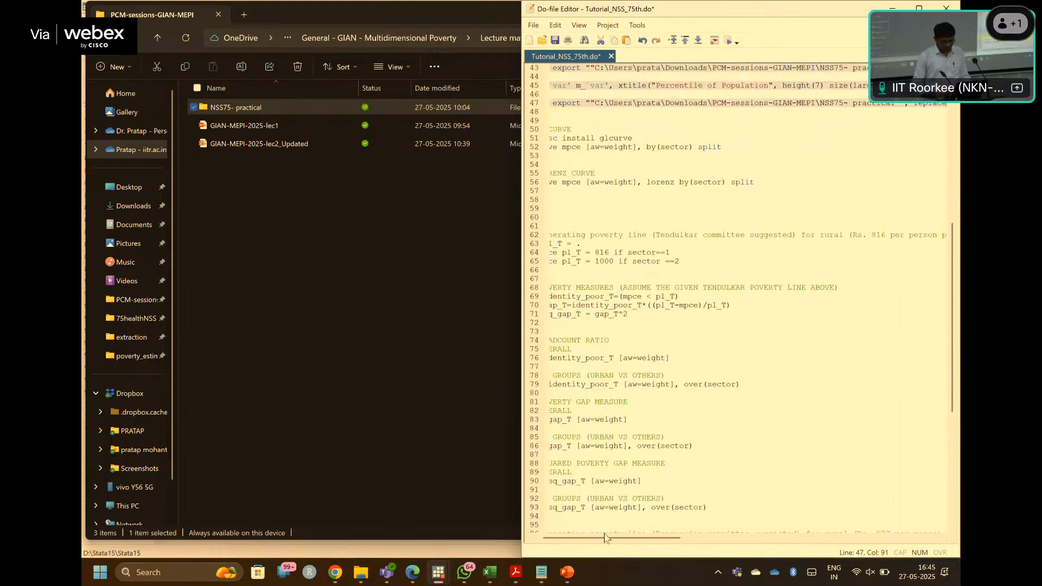
left_click_drag(569, 542, 559, 544)
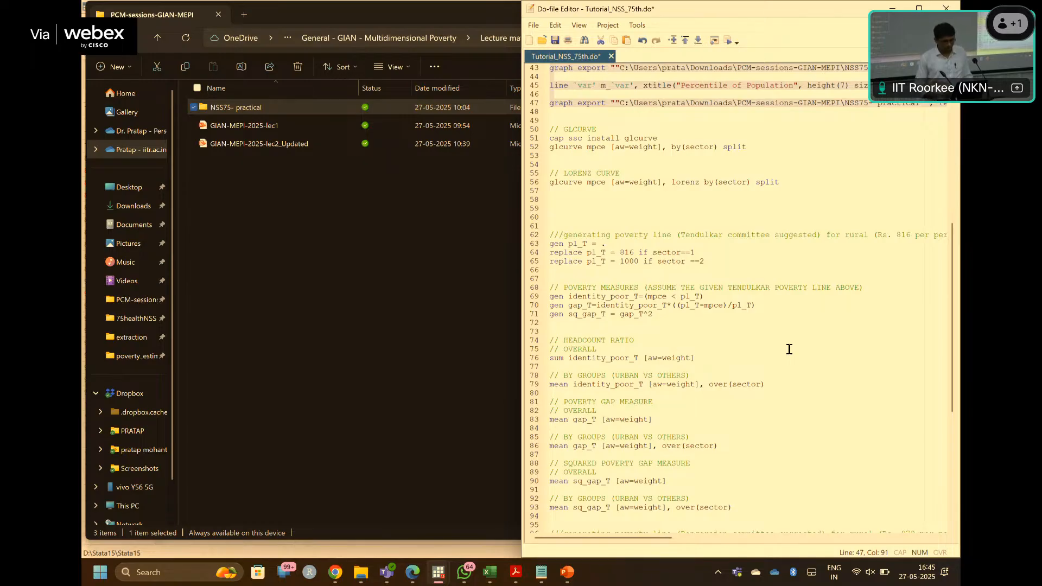
scroll(789, 350, "down", 1)
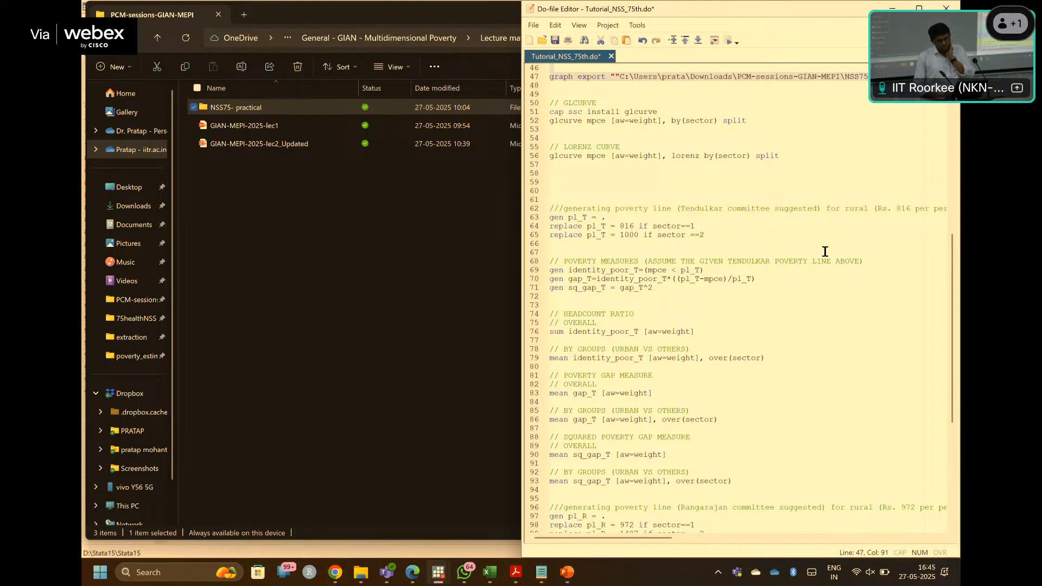
left_click(848, 211)
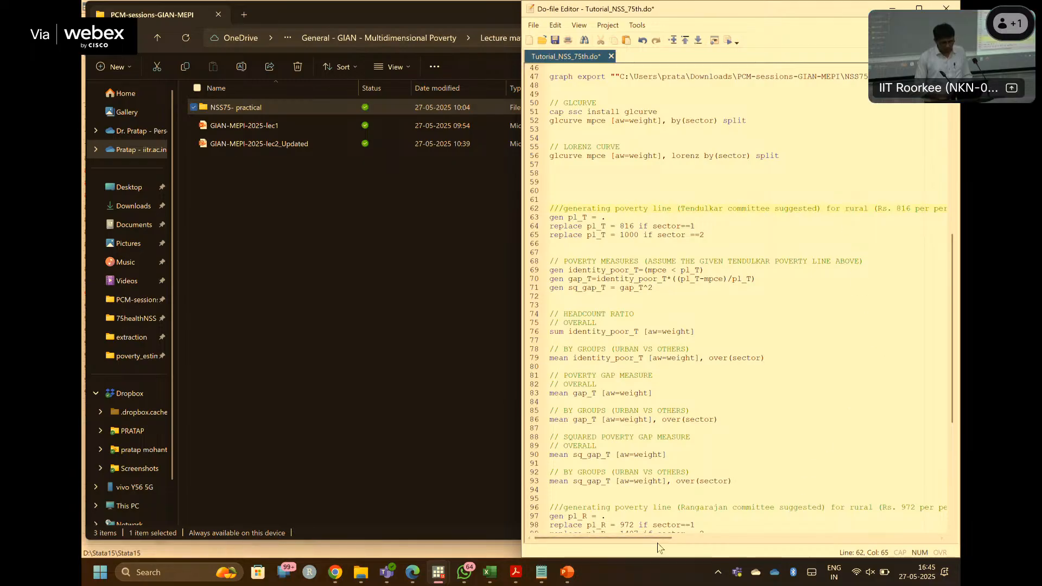
left_click_drag(655, 543, 700, 539)
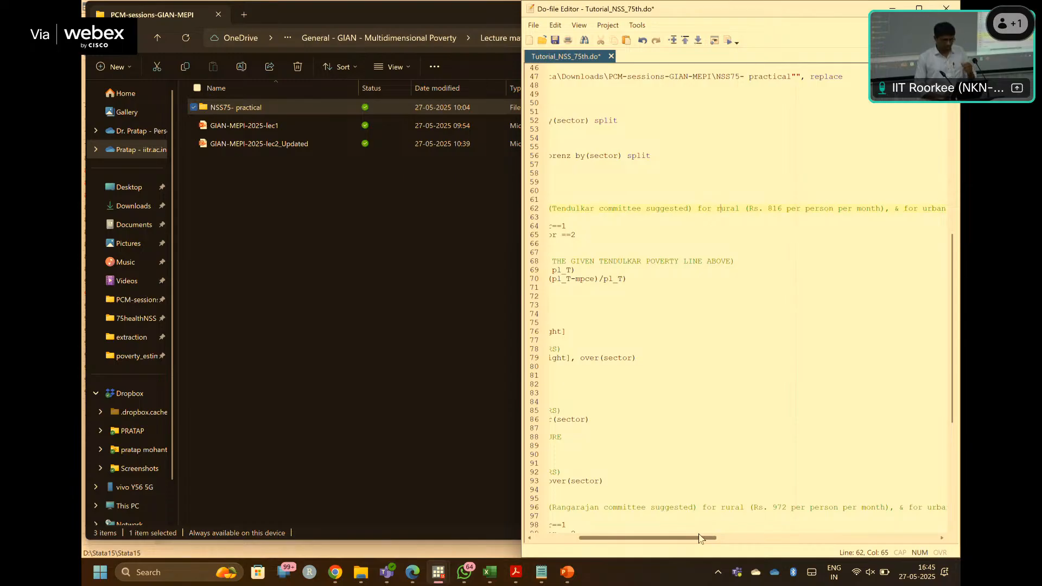
left_click_drag(700, 539, 748, 534)
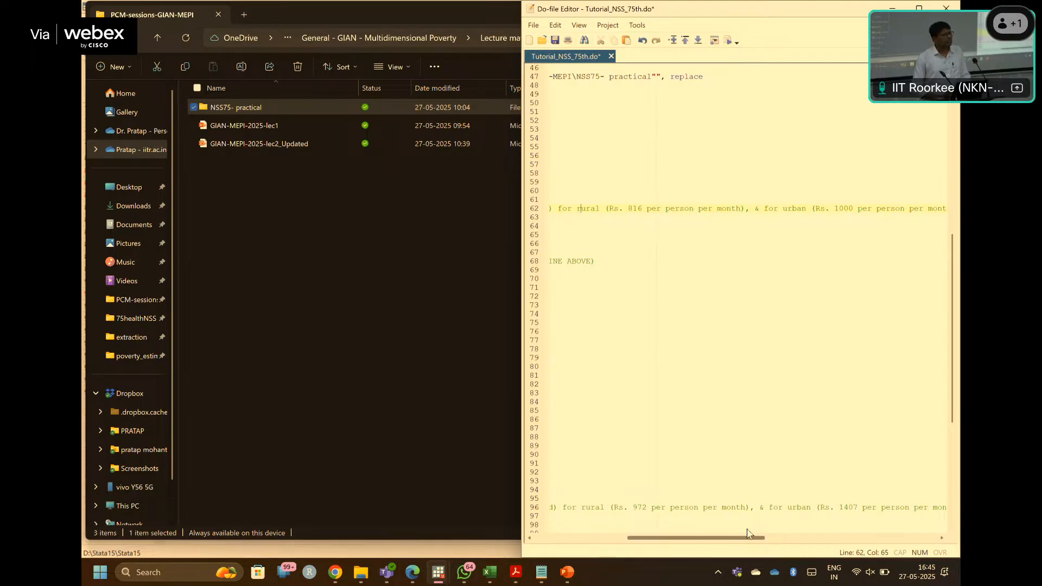
left_click_drag(747, 533, 625, 539)
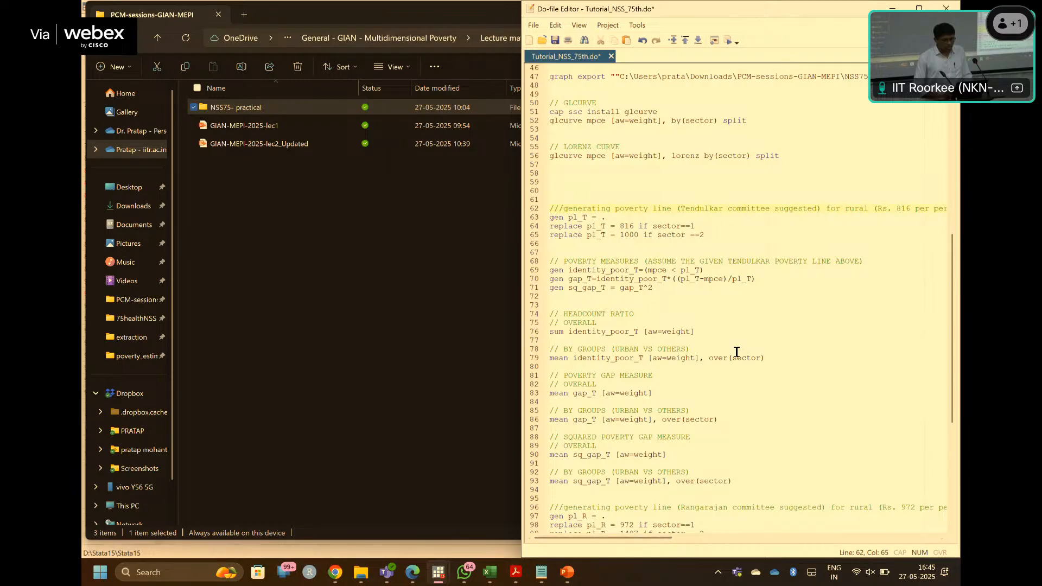
- Run lines 63 to 65 to generate pl_T as 816 for sector 1 and 1000 for sector 2, and check the results output
scroll(736, 352, "down", 3)
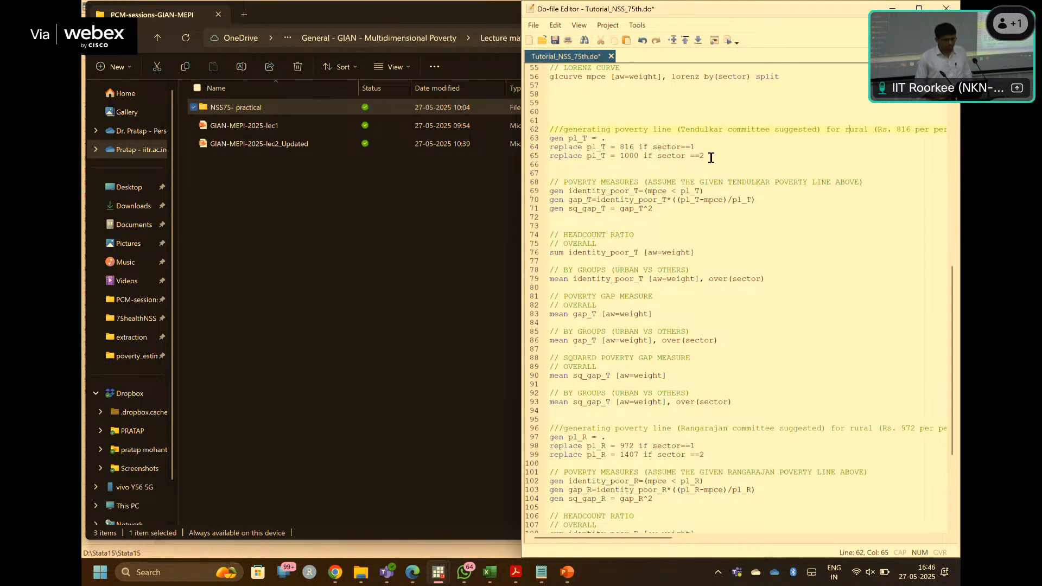
left_click_drag(704, 155, 551, 142)
key("ctrl+d")
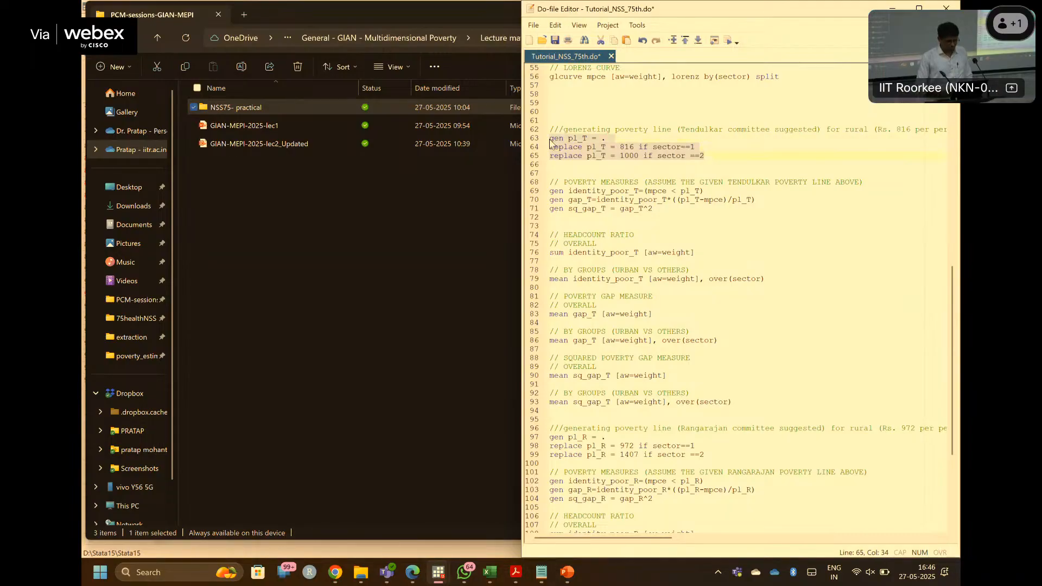
mouse_move(437, 579)
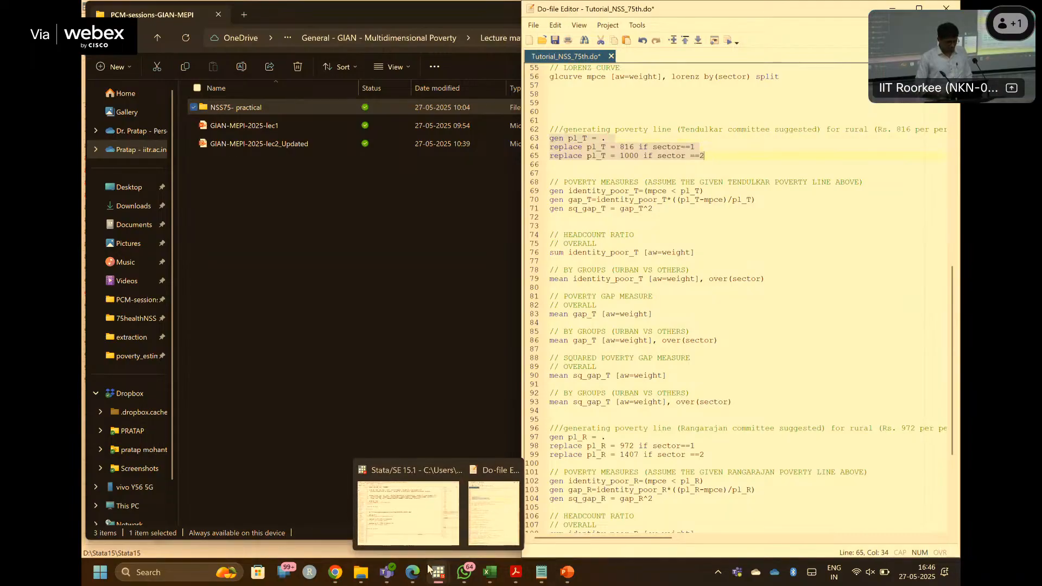
left_click(397, 517)
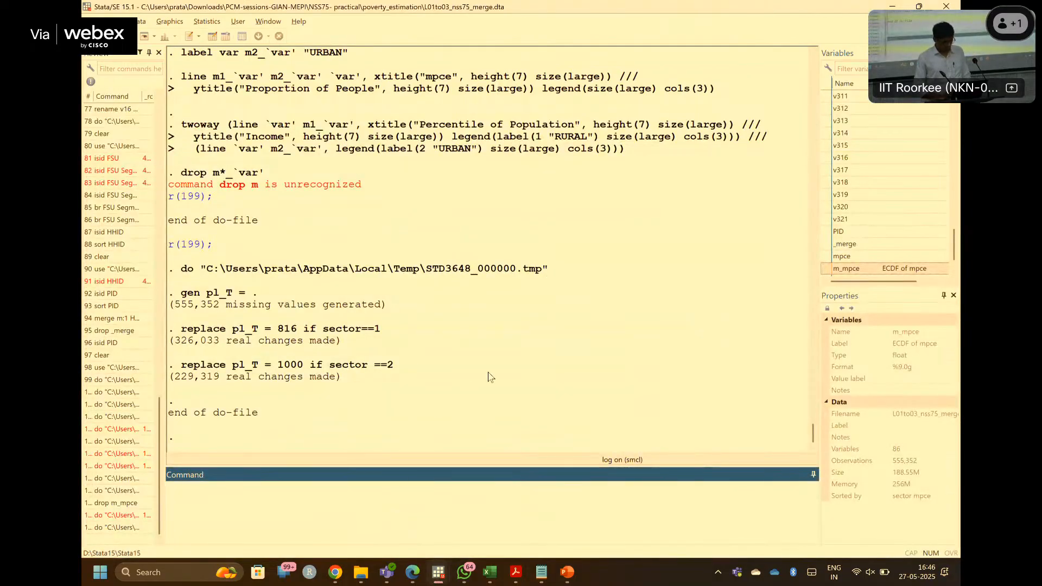
key("alt+Tab")
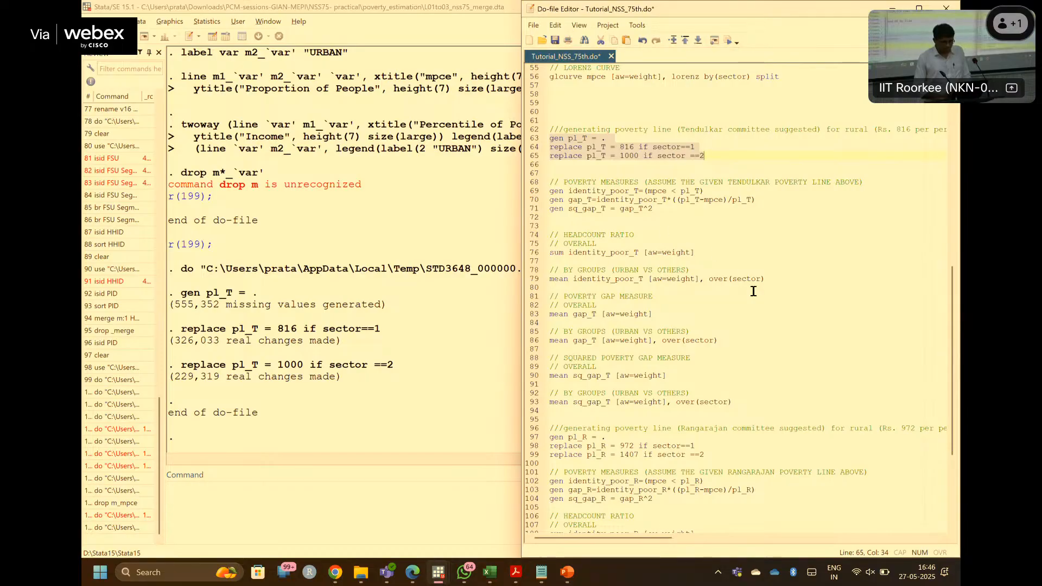
- Run lines 69 to 71 to generate the Tendulkar poverty variables identity_poor_T, gap_T and sq_gap_T
scroll(754, 291, "down", 1)
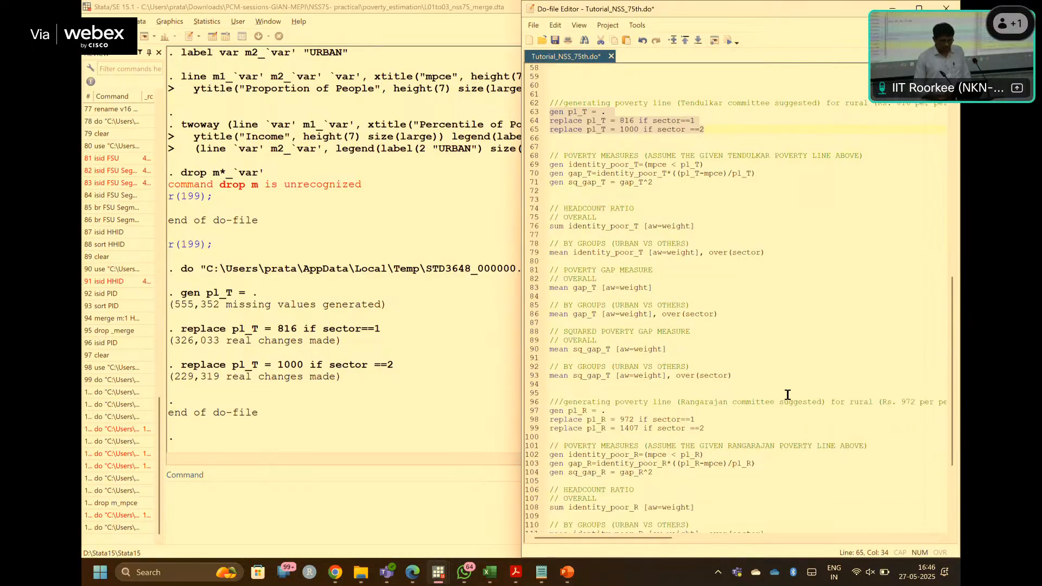
left_click_drag(666, 538, 623, 496)
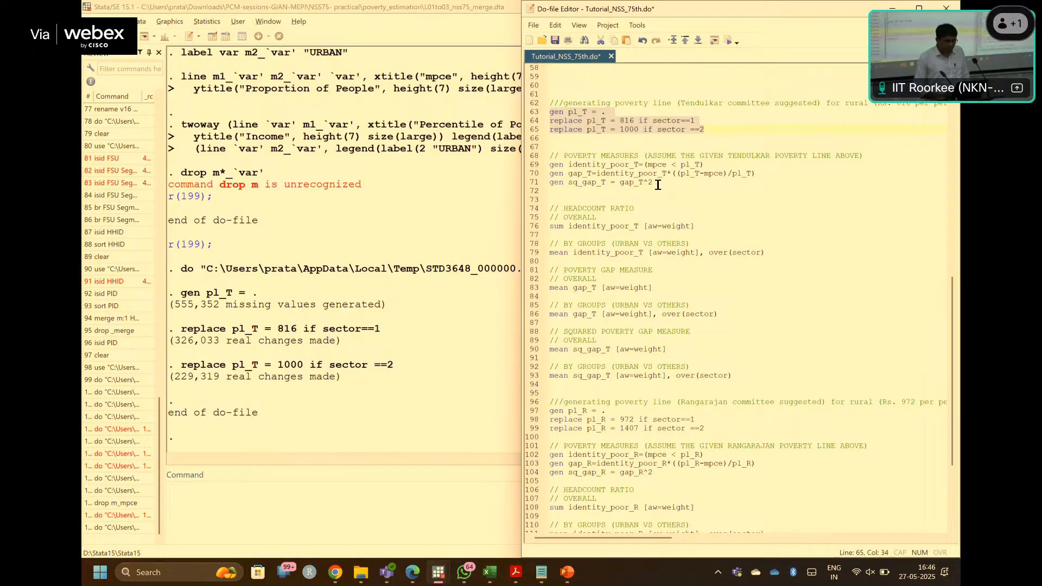
left_click_drag(545, 176, 544, 171)
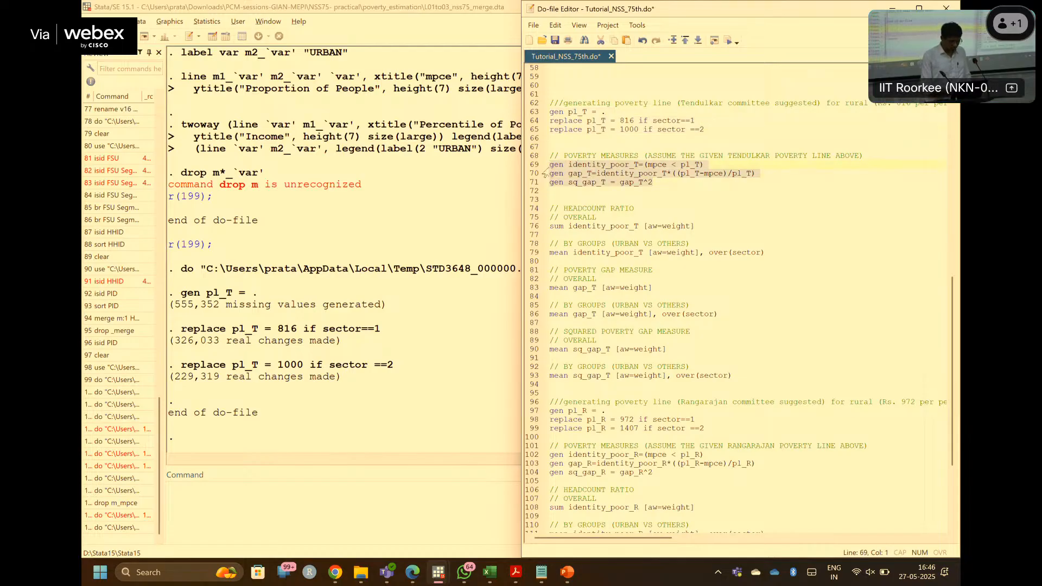
key("ctrl+d")
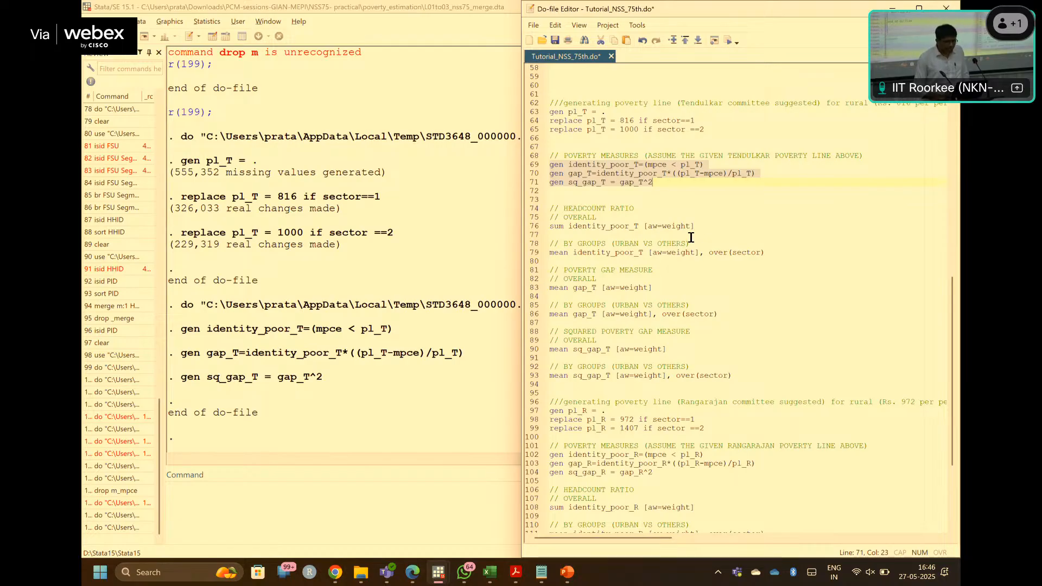
- Run the weighted Tendulkar headcount ratio commands for identity_poor_T, overall on line 76 and over sector on line 79
left_click_drag(703, 228, 550, 229)
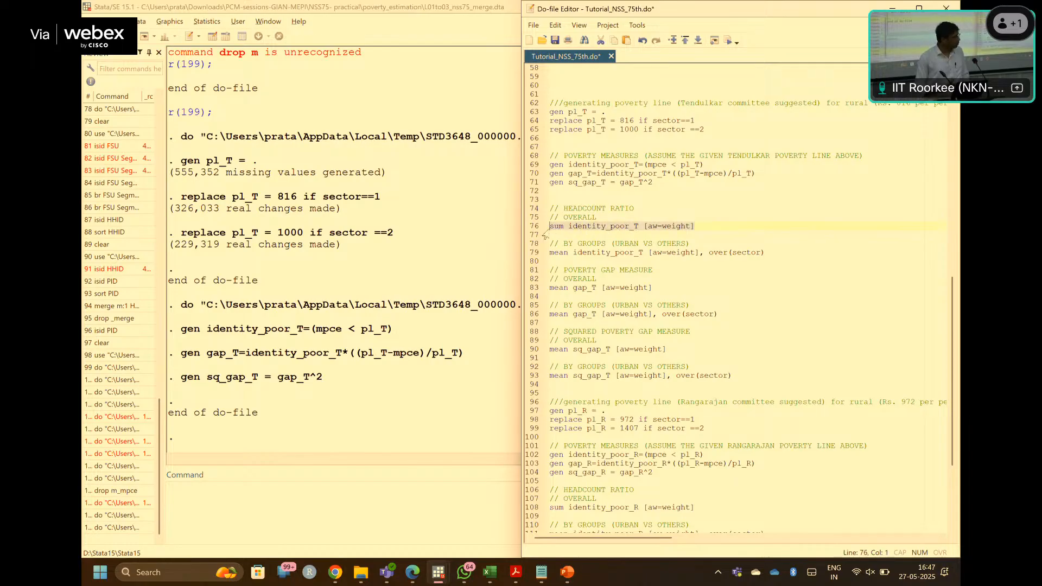
key("ctrl+d")
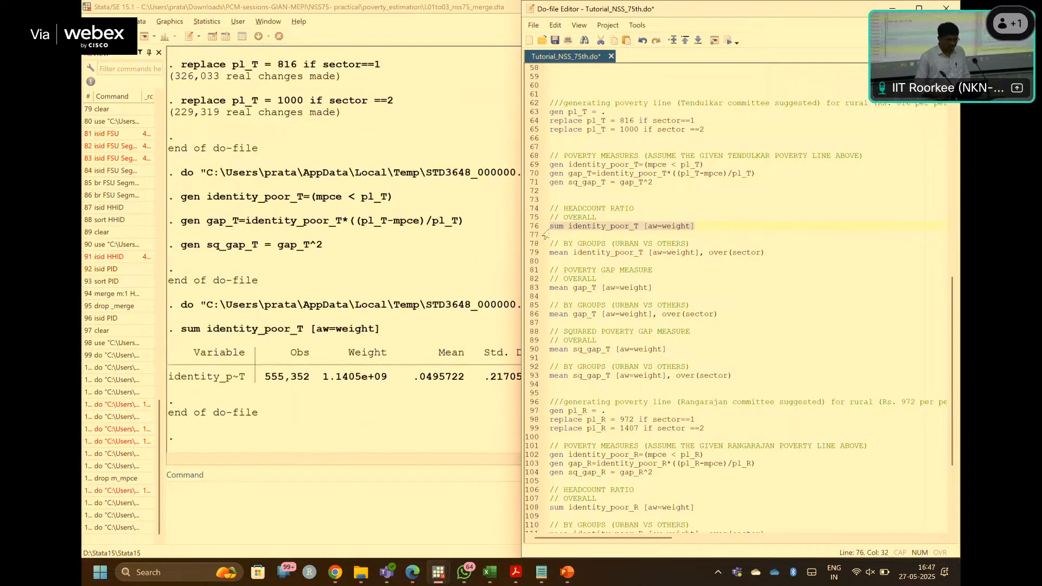
left_click_drag(766, 252, 541, 262)
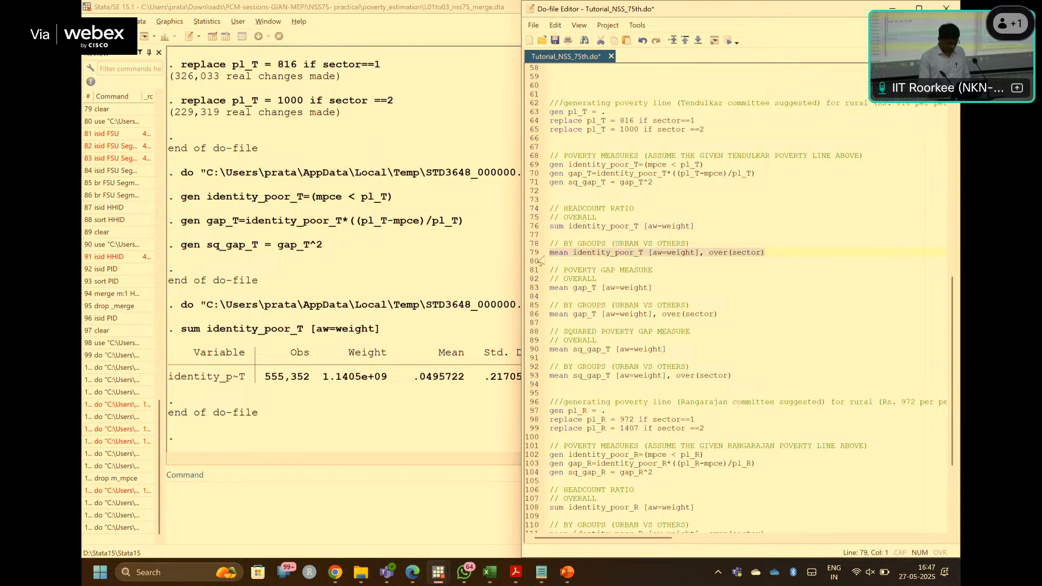
key("ctrl+d")
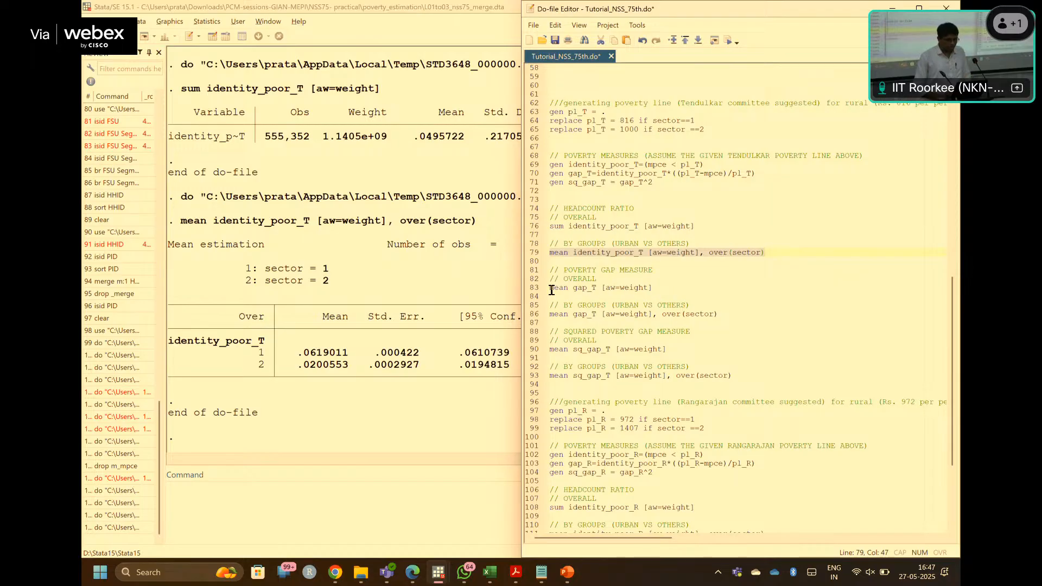
- Review the Tendulkar poverty gap and squared poverty gap commands and the Rangarajan poverty line section through the end of the do-file
left_click_drag(551, 289, 653, 286)
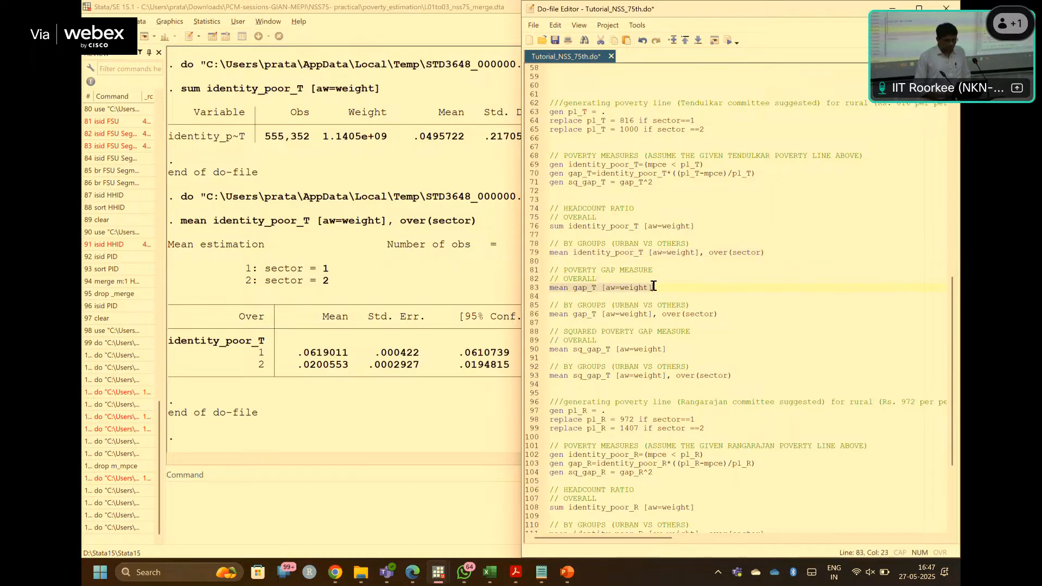
left_click(653, 286)
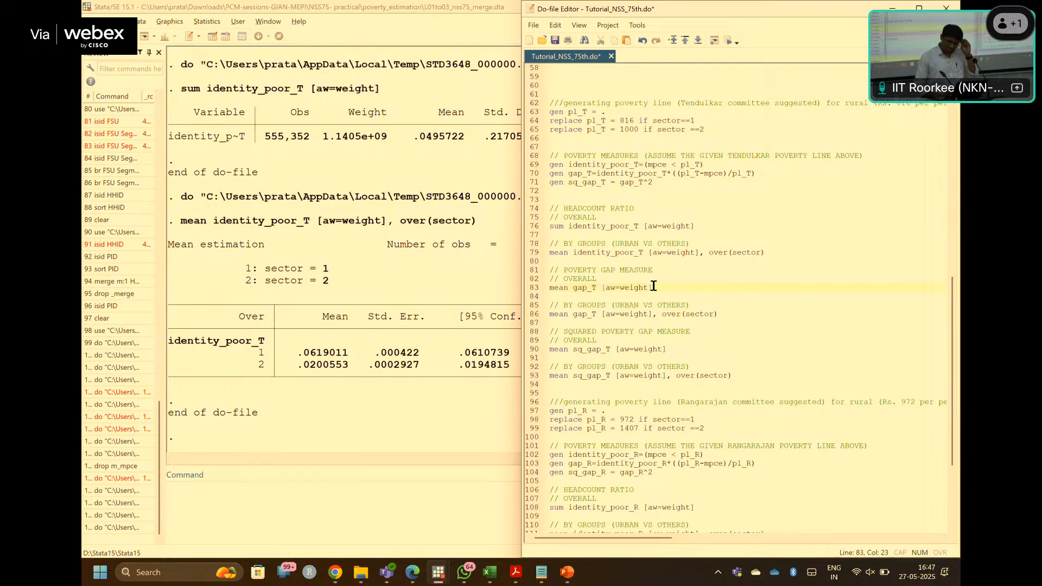
scroll(654, 286, "down", 2)
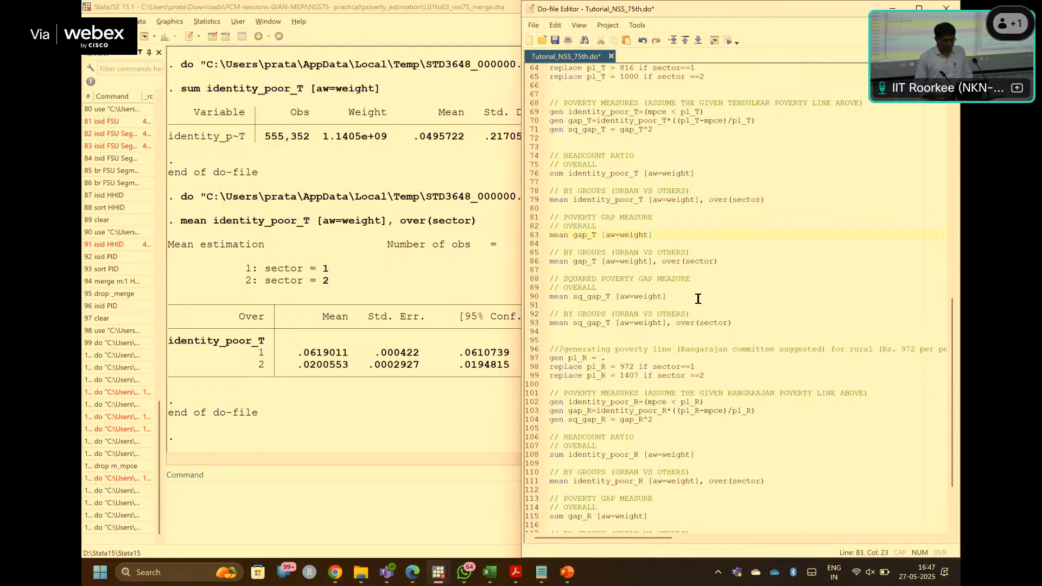
scroll(698, 299, "down", 1)
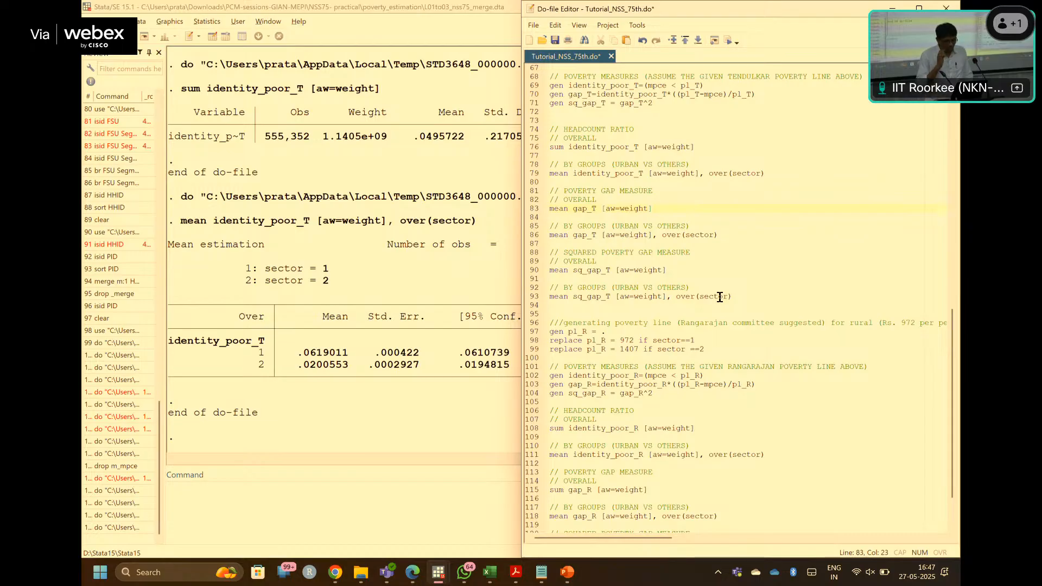
scroll(719, 297, "down", 3)
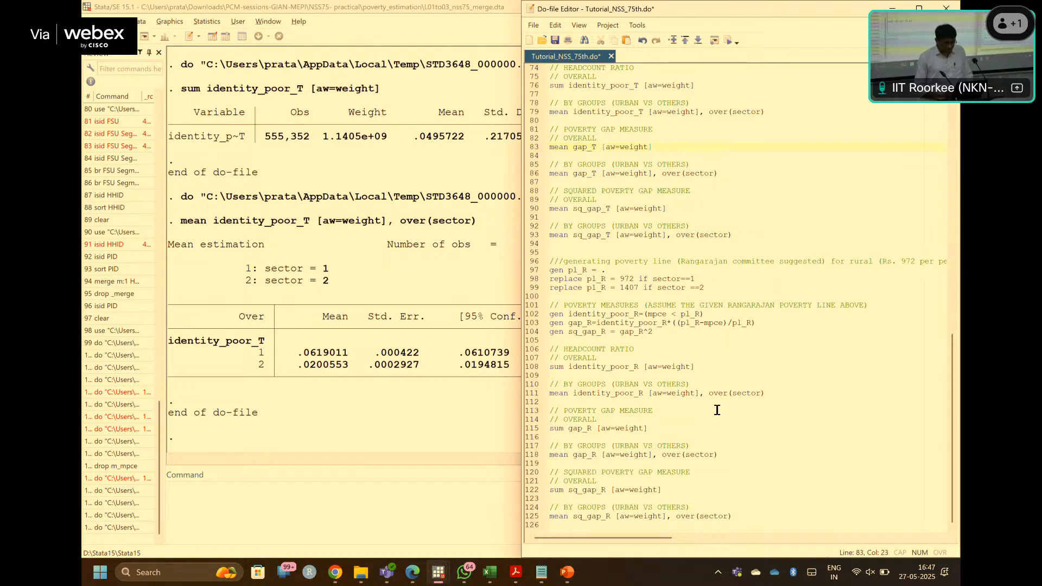
scroll(717, 411, "up", 2)
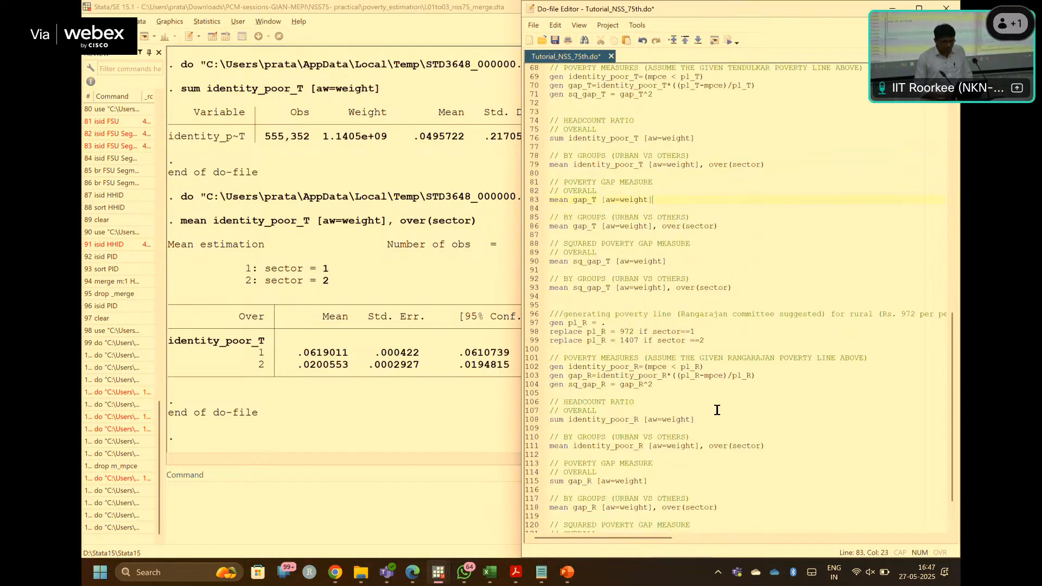
- Review the Rangarajan poverty line and poverty measure commands on lines 96 to 125, alongside the Tendulkar headcount results by sector
scroll(717, 410, "down", 2)
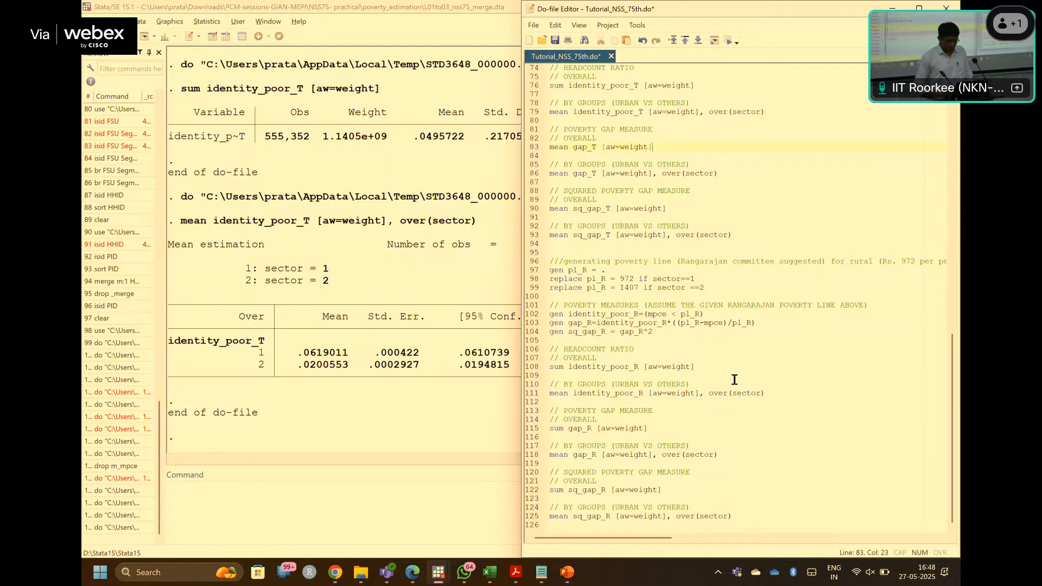
scroll(734, 380, "up", 1)
scroll(734, 380, "down", 1)
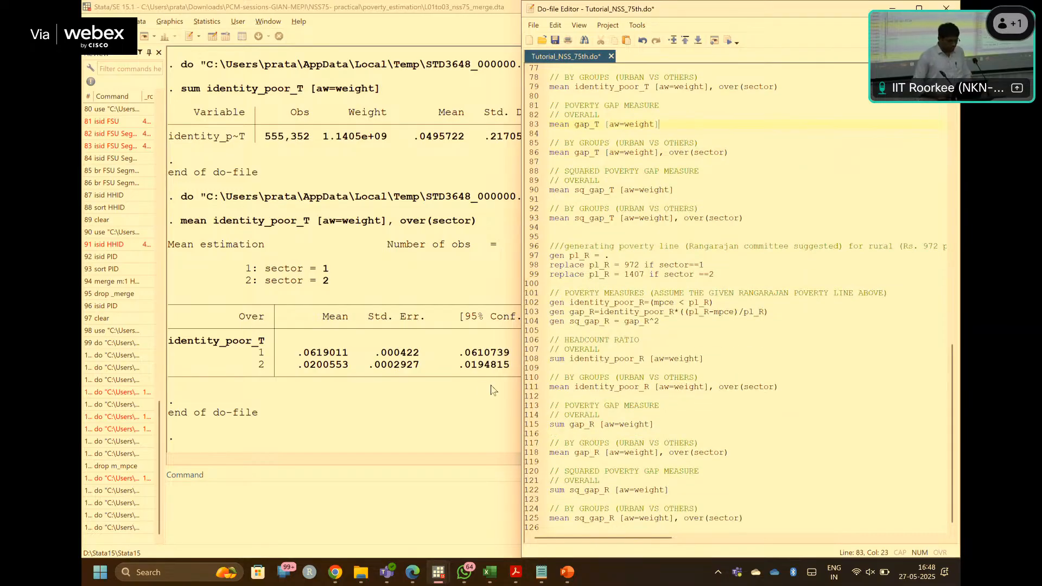
left_click(442, 406)
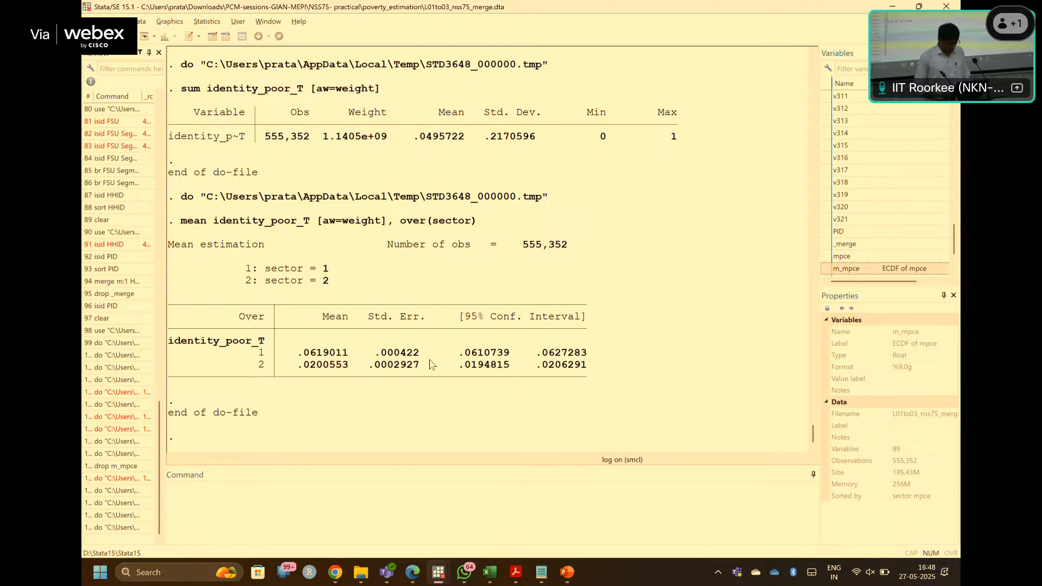
key("alt+Tab")
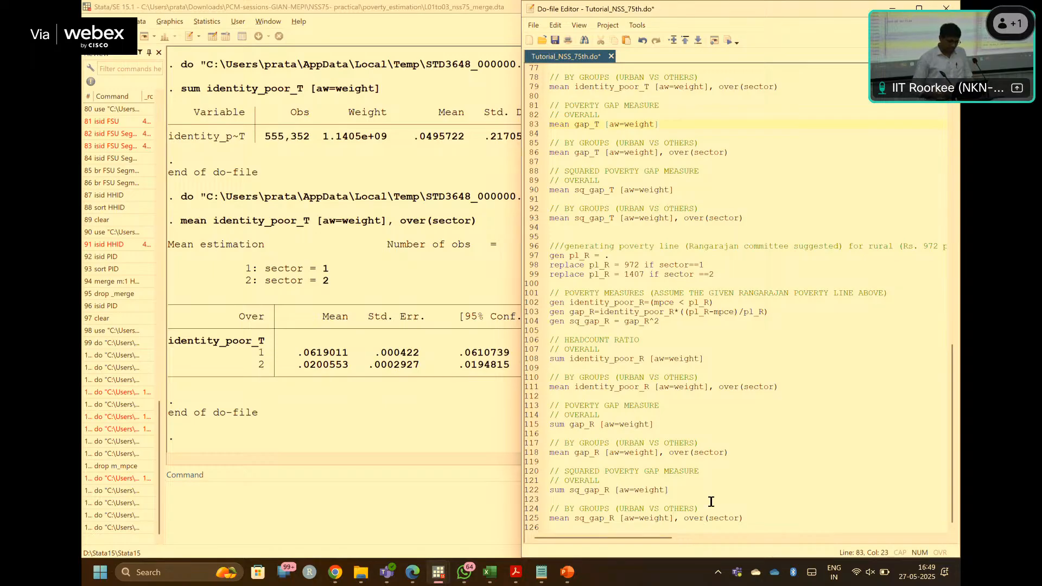
scroll(696, 446, "up", 3)
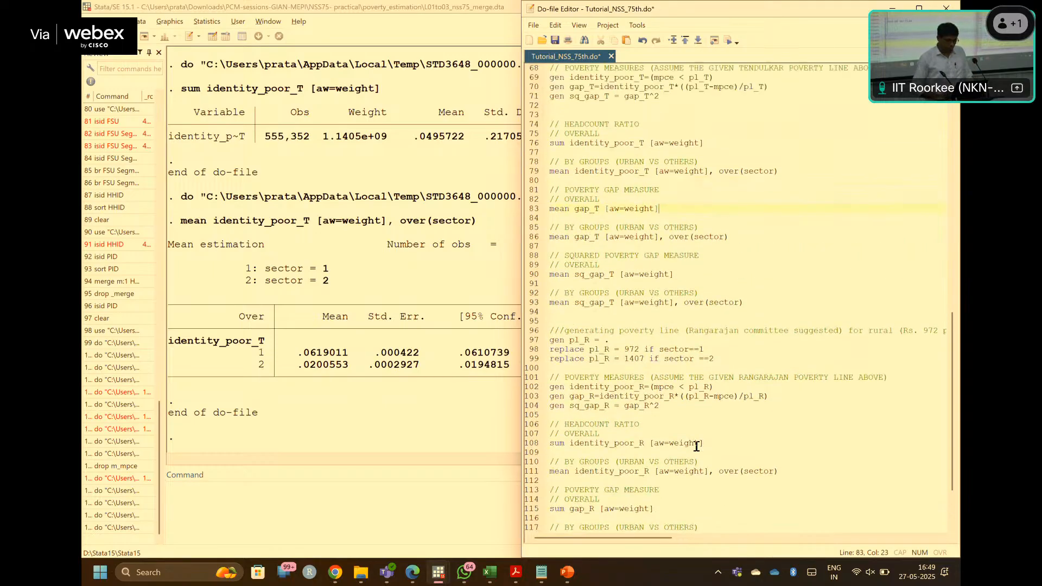
scroll(696, 446, "down", 3)
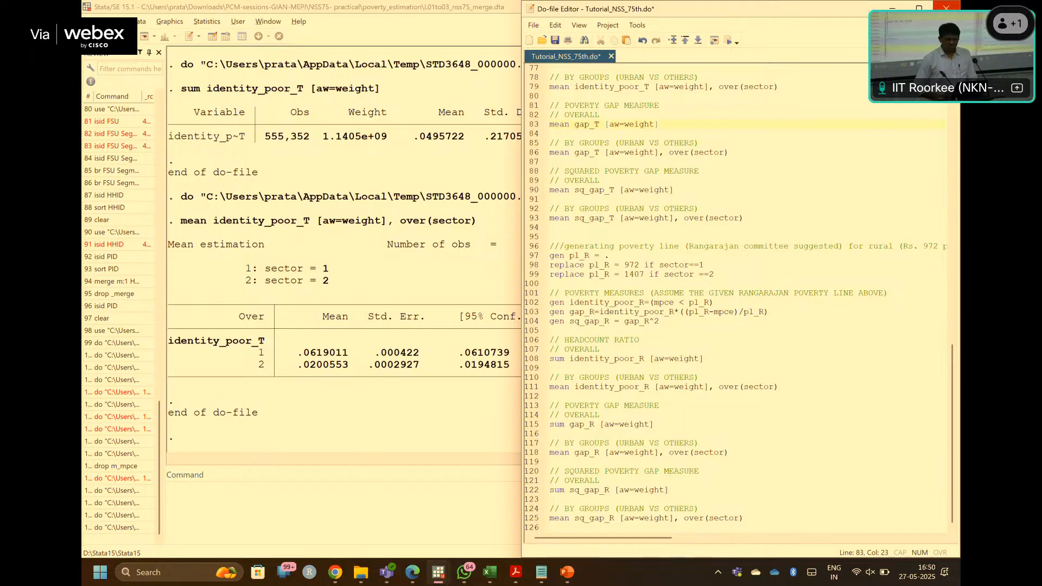
- Minimize the do-file and inspect the generated MPCE and Tendulkar poverty variables at the end of the dataset's variable list
left_click(889, 8)
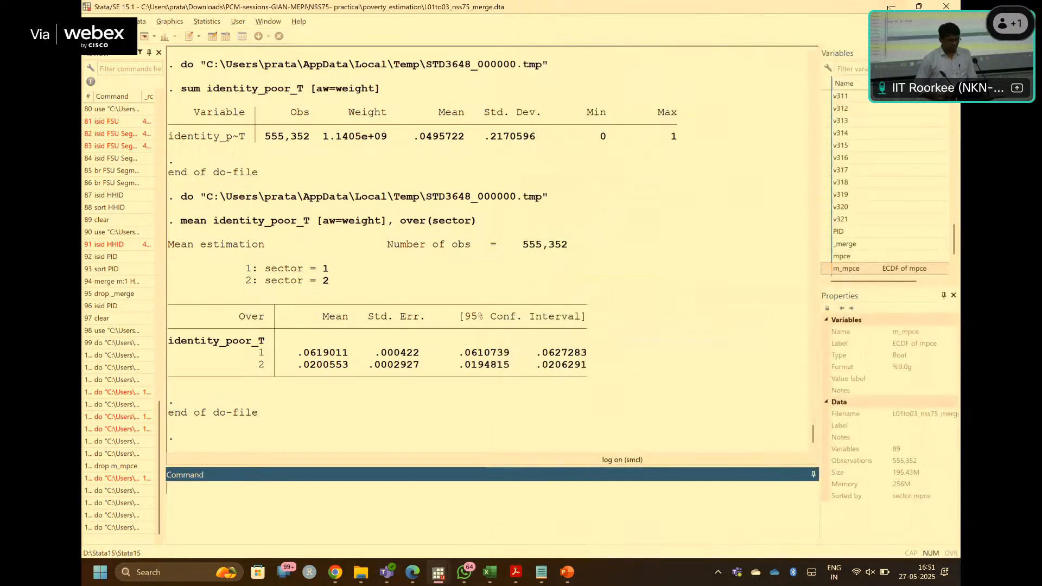
left_click(573, 579)
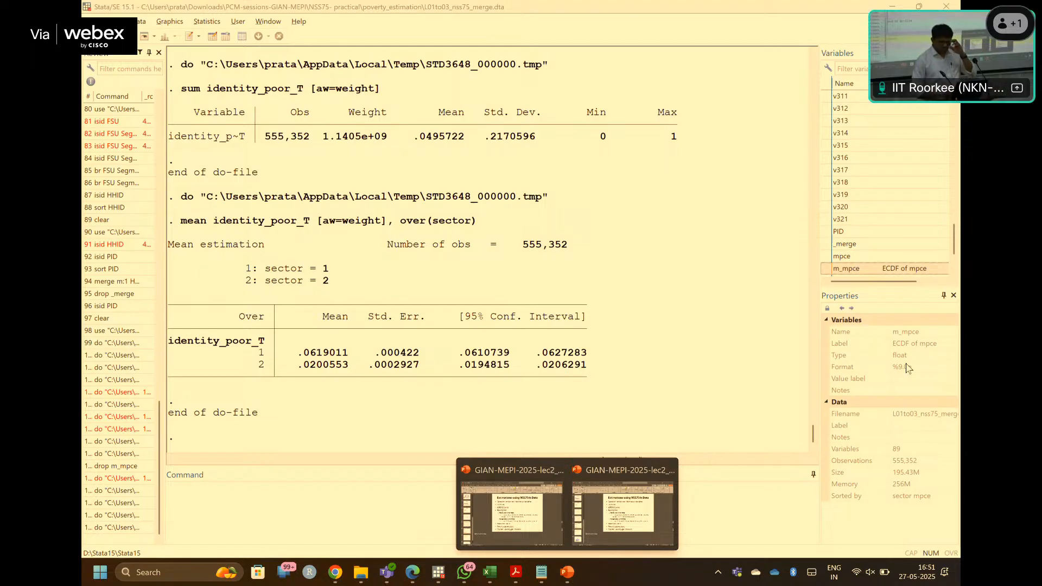
scroll(921, 224, "down", 1)
scroll(921, 224, "down", 1)
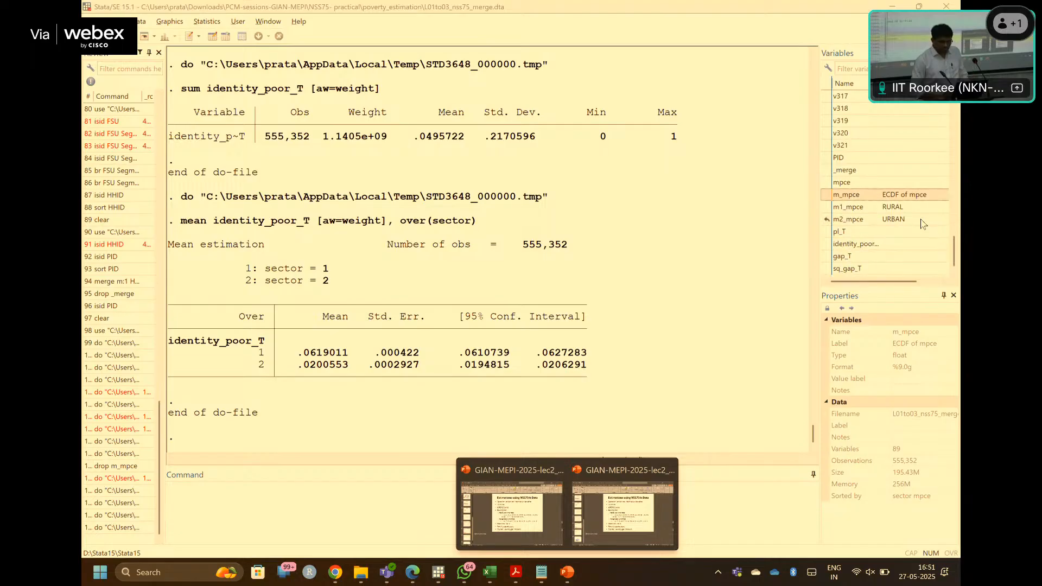